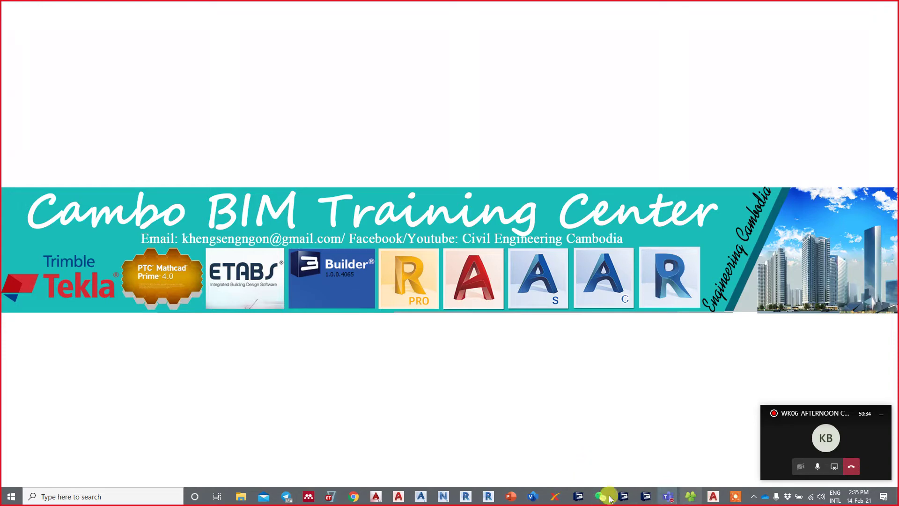
# Bring the Revit window showing WK06.rvt's 3D view to the front
pyautogui.moveTo(466, 497)
pyautogui.click(467, 479)
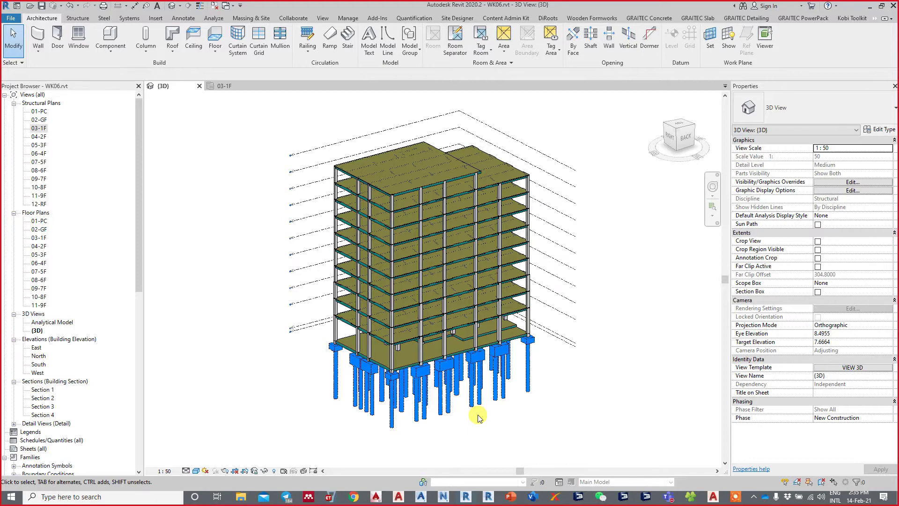
# Review the 3D view's template without changes and narrow the Project Browser for more view room
pyautogui.click(845, 368)
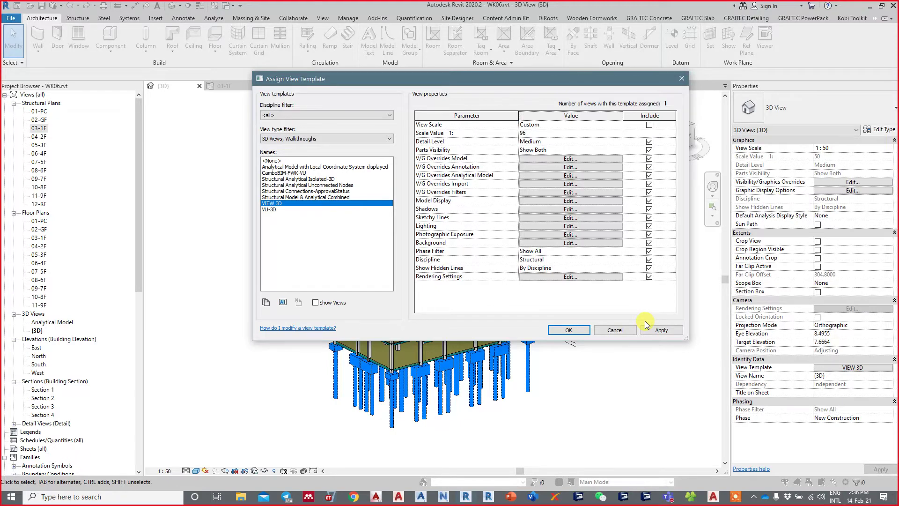
pyautogui.click(625, 330)
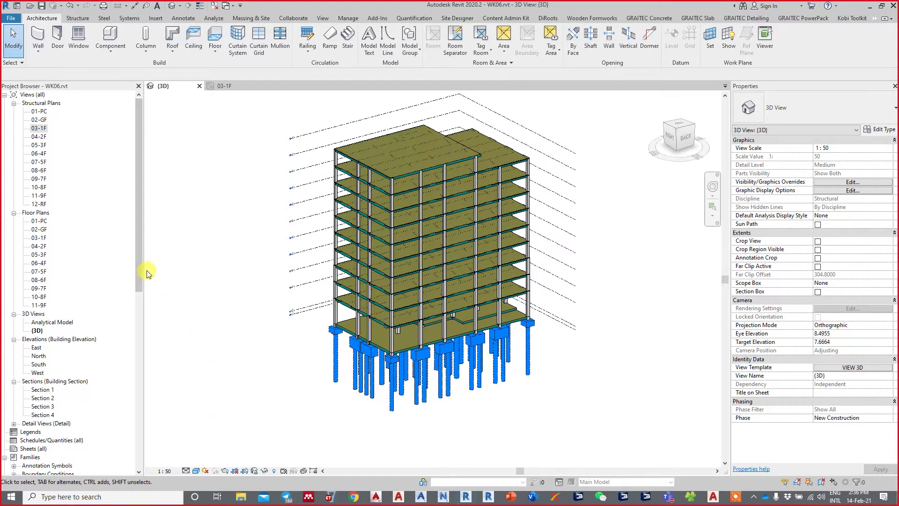
pyautogui.moveTo(142, 270); pyautogui.dragTo(99, 272)
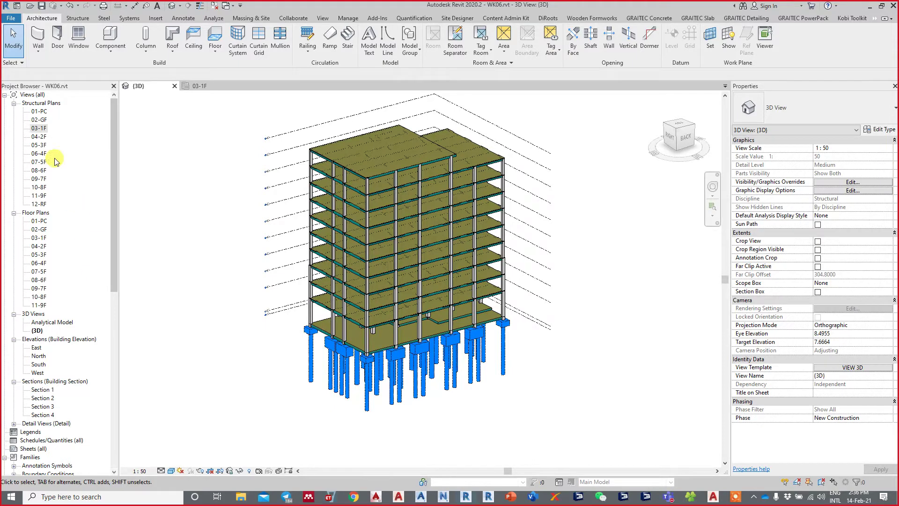
# Open the 02-GF structural plan and zoom to the stair, grids B–D and grid 6
pyautogui.doubleClick(41, 119)
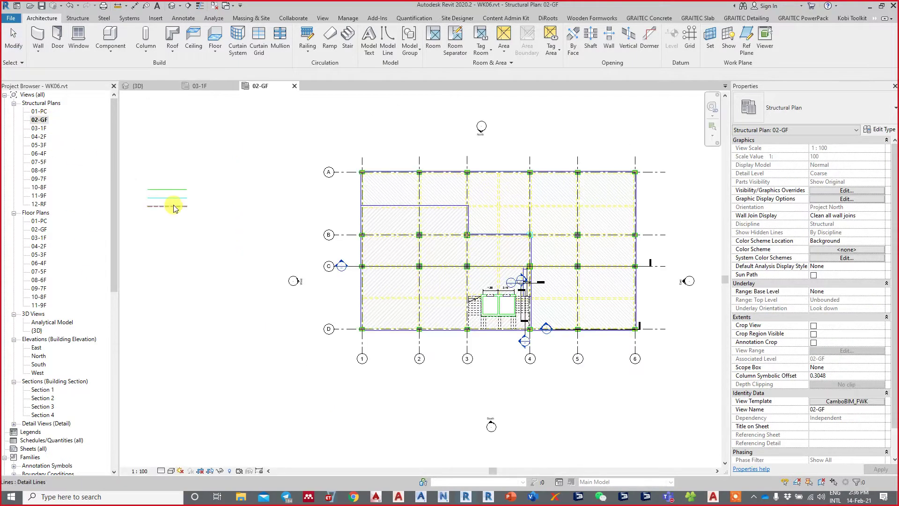
pyautogui.scroll(1, 197, 199)
pyautogui.scroll(1, 243, 201)
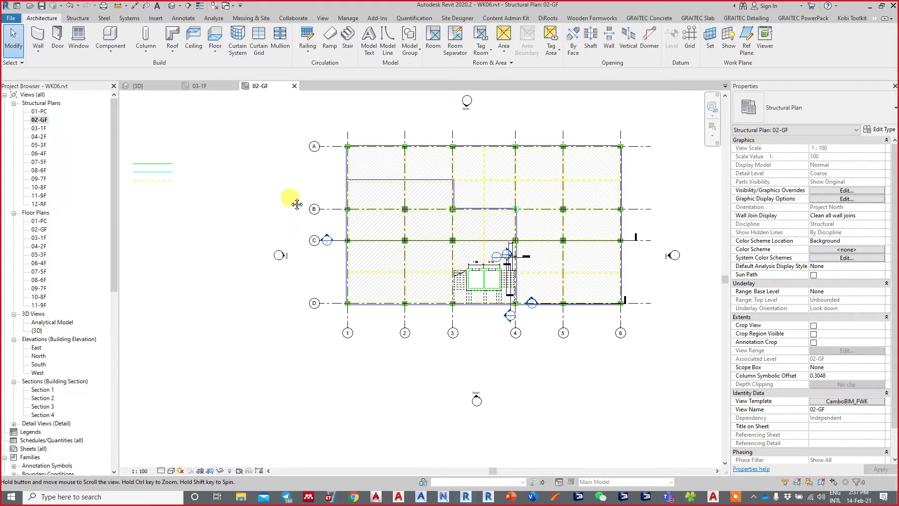
pyautogui.scroll(1, 300, 200)
pyautogui.scroll(1, 358, 202)
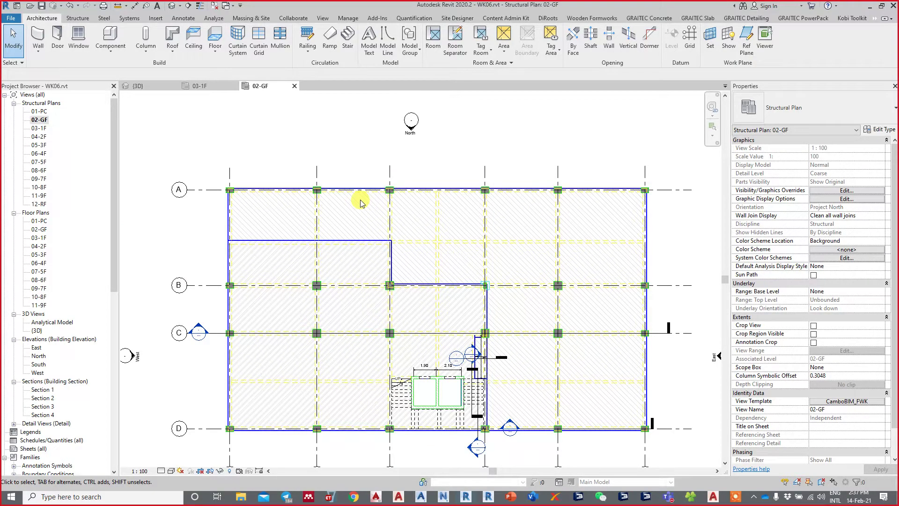
pyautogui.scroll(1, 405, 272)
pyautogui.moveTo(397, 295); pyautogui.dragTo(401, 210, button='middle')
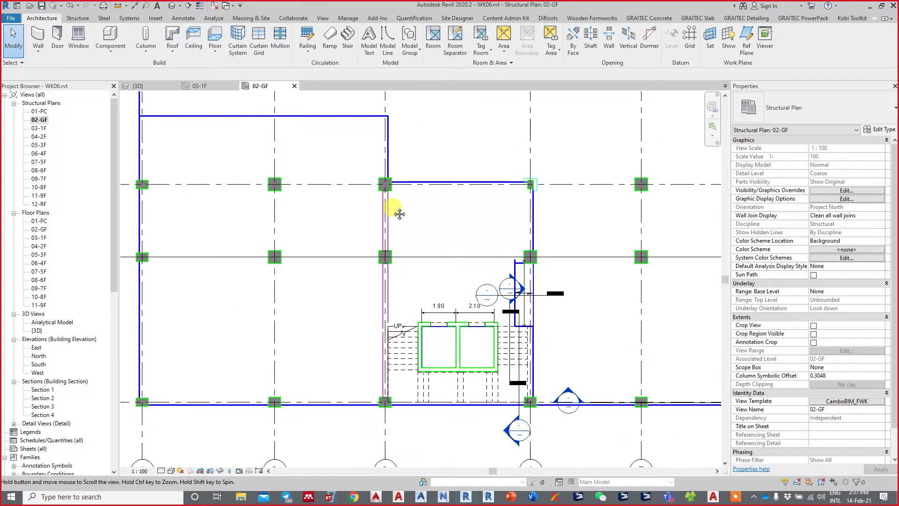
pyautogui.moveTo(360, 265); pyautogui.dragTo(267, 257, button='middle')
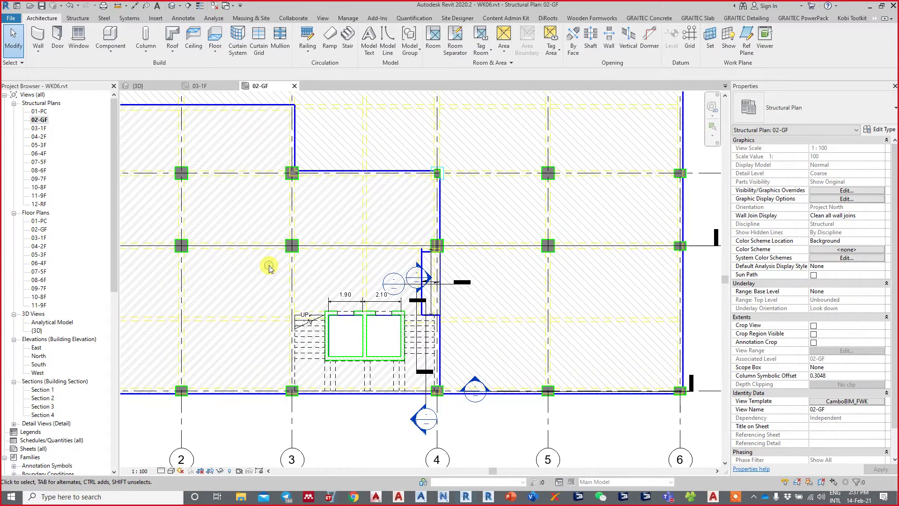
# Hide the left floor slab's foreground and background surface patterns with an element graphics override
pyautogui.click(251, 292)
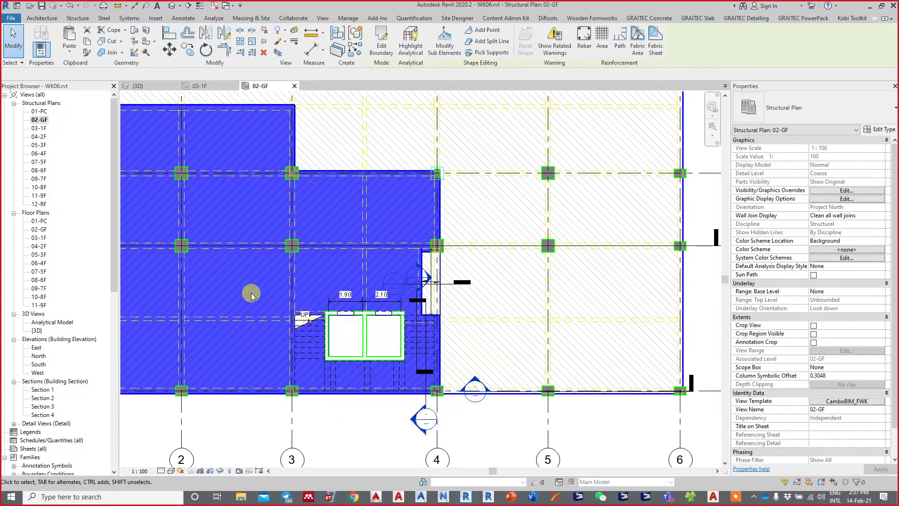
pyautogui.rightClick(245, 287)
pyautogui.moveTo(293, 133)
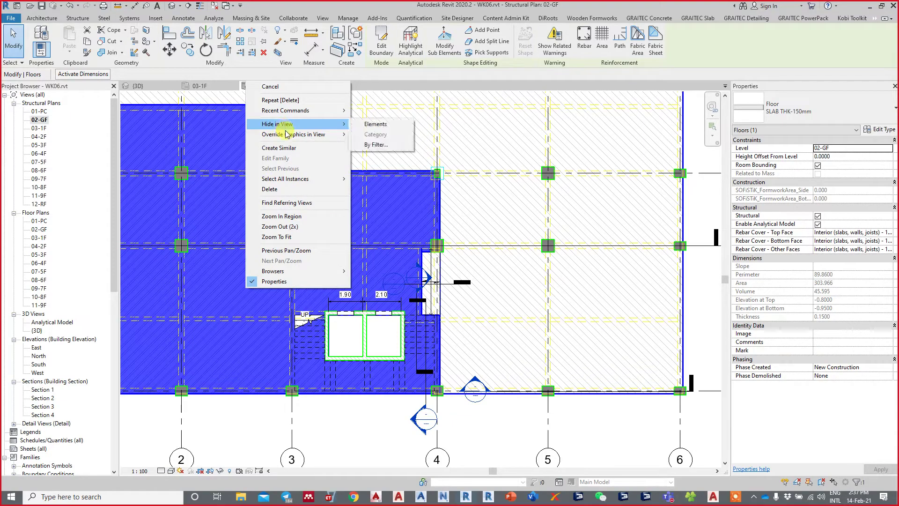
pyautogui.click(402, 135)
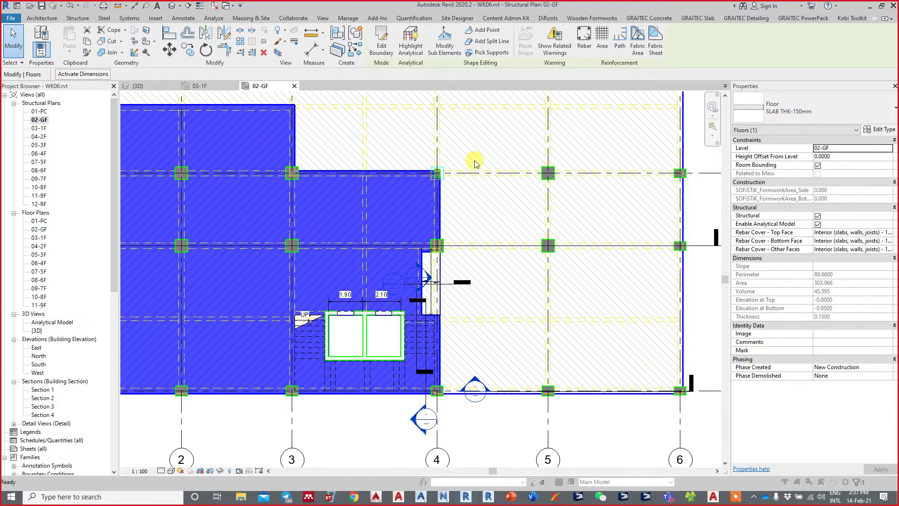
pyautogui.click(423, 155)
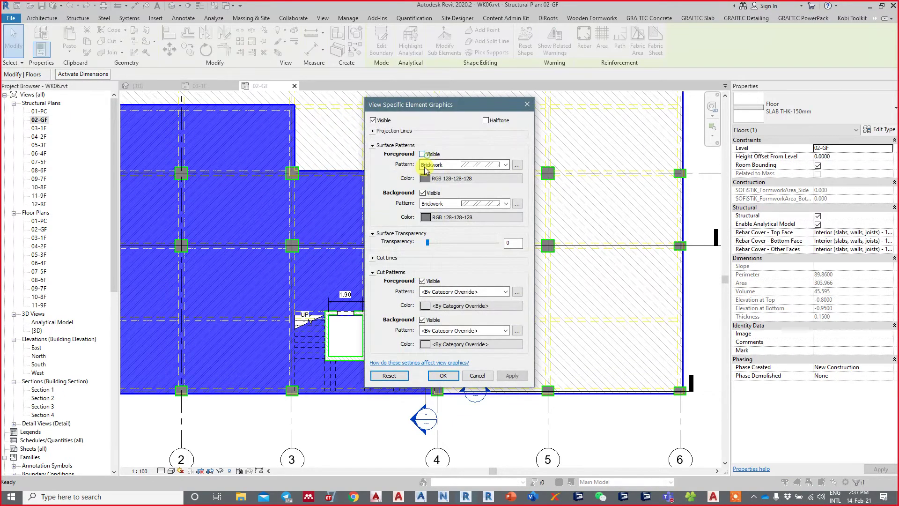
pyautogui.click(422, 192)
pyautogui.click(512, 375)
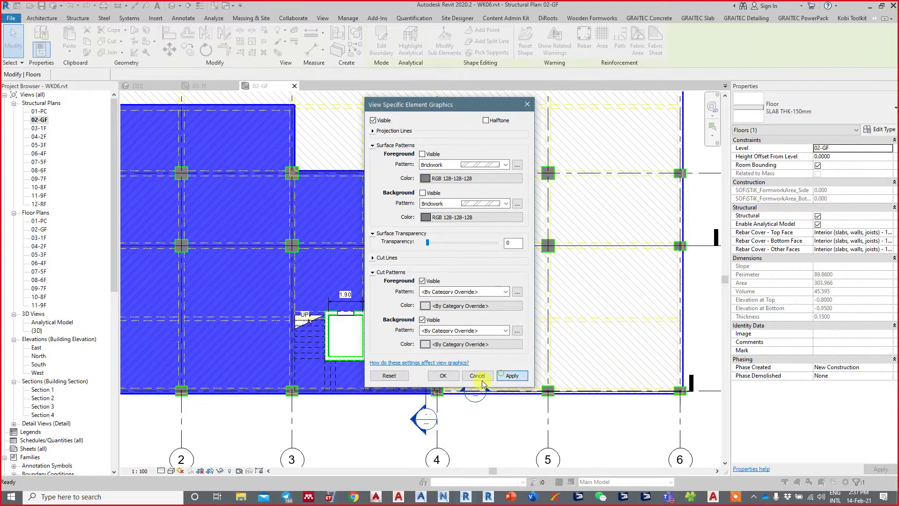
pyautogui.click(443, 375)
# Pan the plan over to bring the right-hand floor slab into view
pyautogui.click(333, 249)
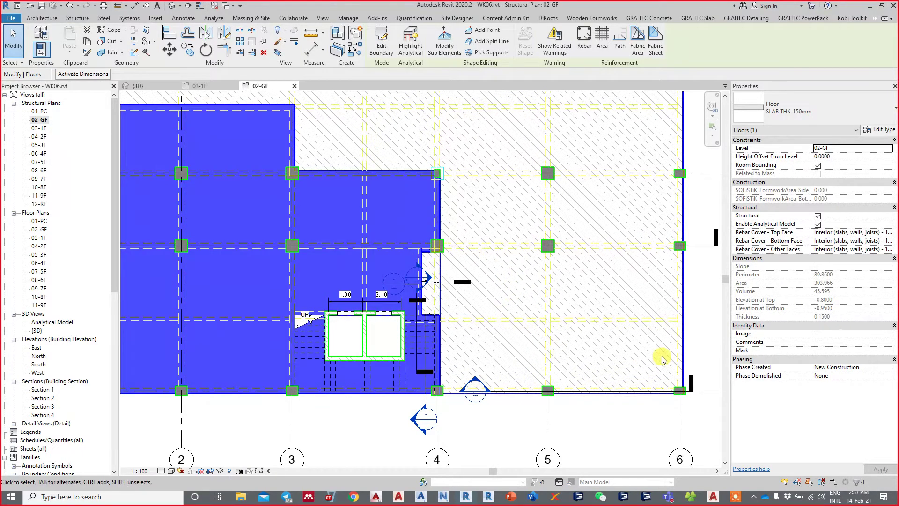
pyautogui.moveTo(639, 412); pyautogui.dragTo(609, 408, button='middle')
pyautogui.click(600, 392)
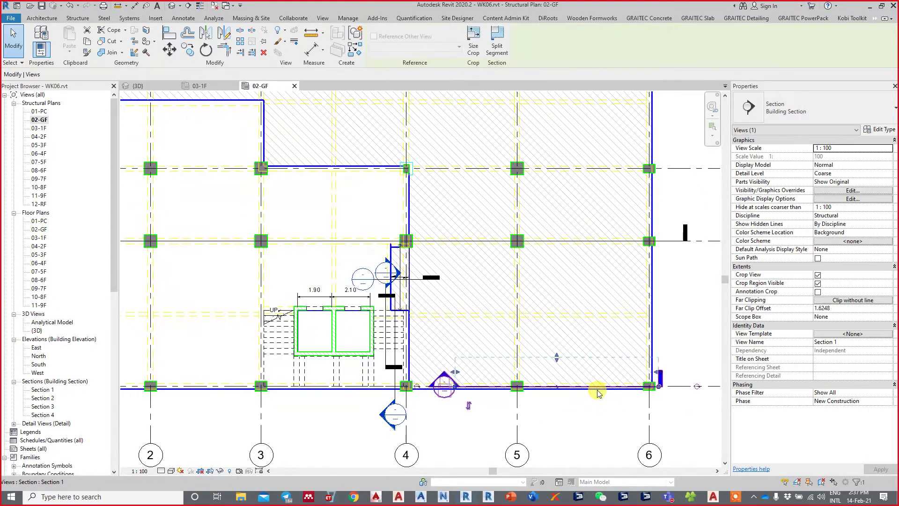
pyautogui.click(712, 291)
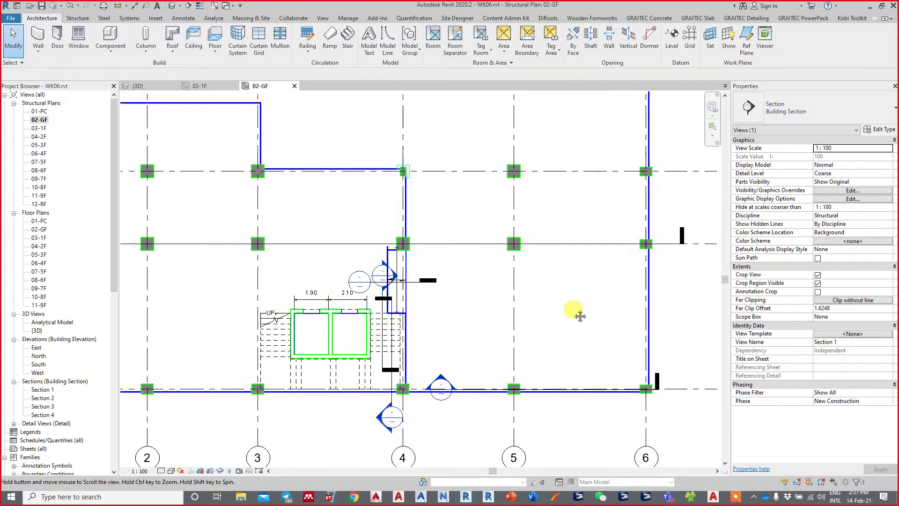
pyautogui.moveTo(690, 214); pyautogui.dragTo(624, 261, button='middle')
pyautogui.scroll(1, 624, 261)
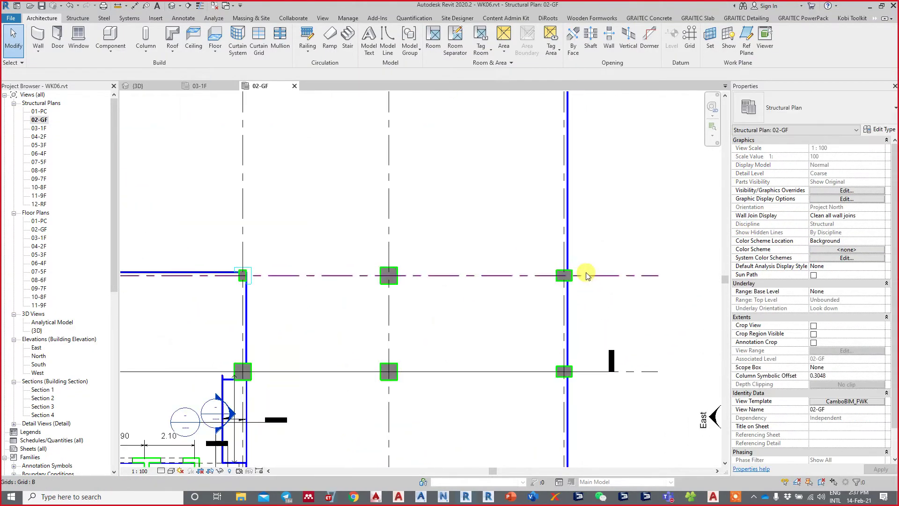
# Hide the right-hand slab's foreground and background surface patterns, then zoom to fit the plan
pyautogui.click(571, 238)
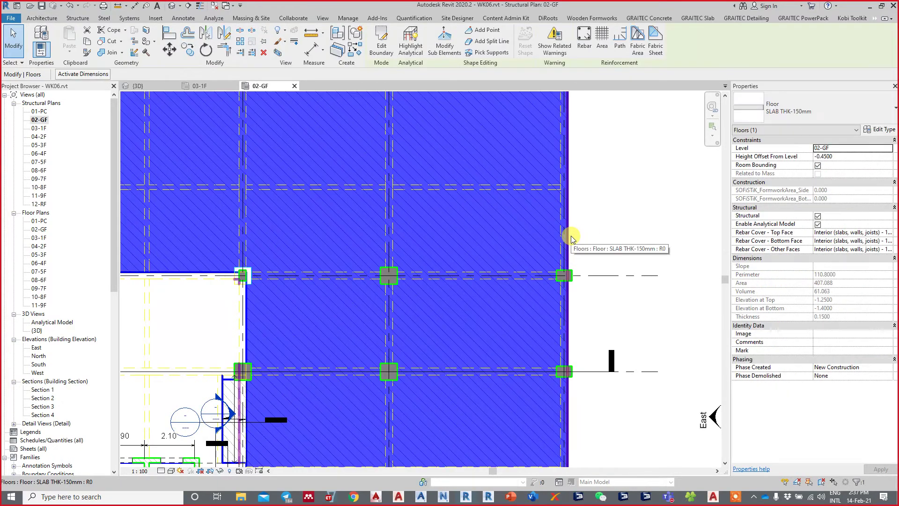
pyautogui.rightClick(519, 228)
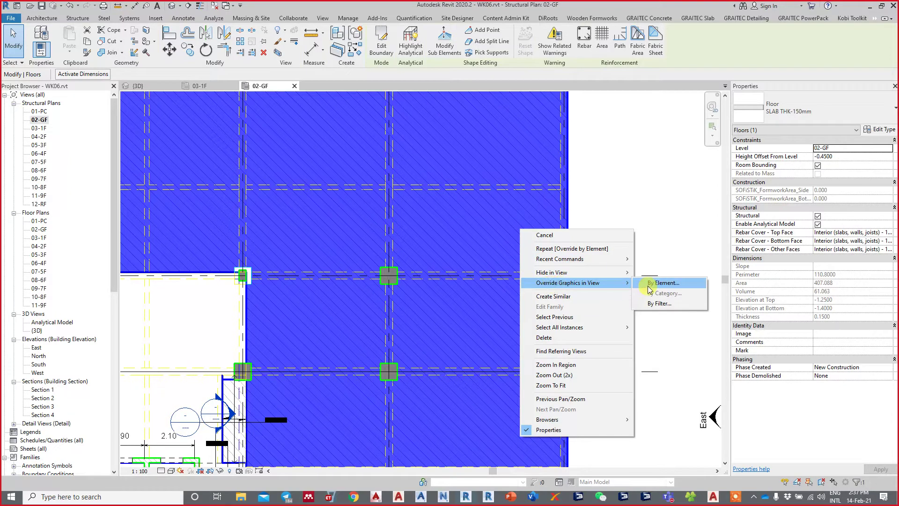
pyautogui.click(648, 283)
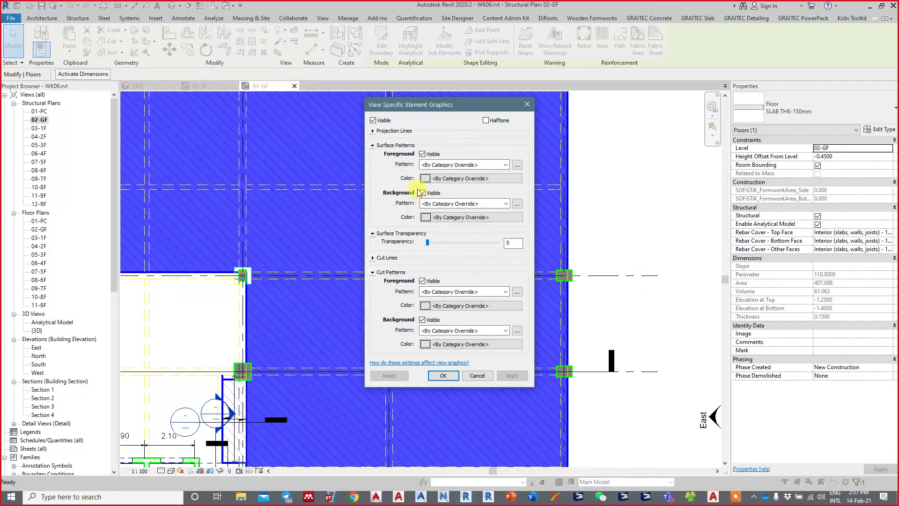
pyautogui.click(422, 154)
pyautogui.click(423, 192)
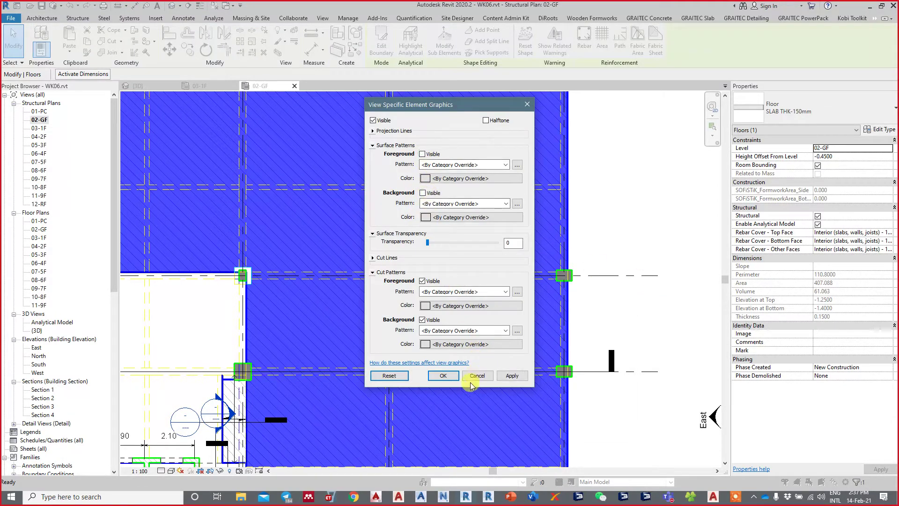
pyautogui.click(512, 375)
pyautogui.click(443, 375)
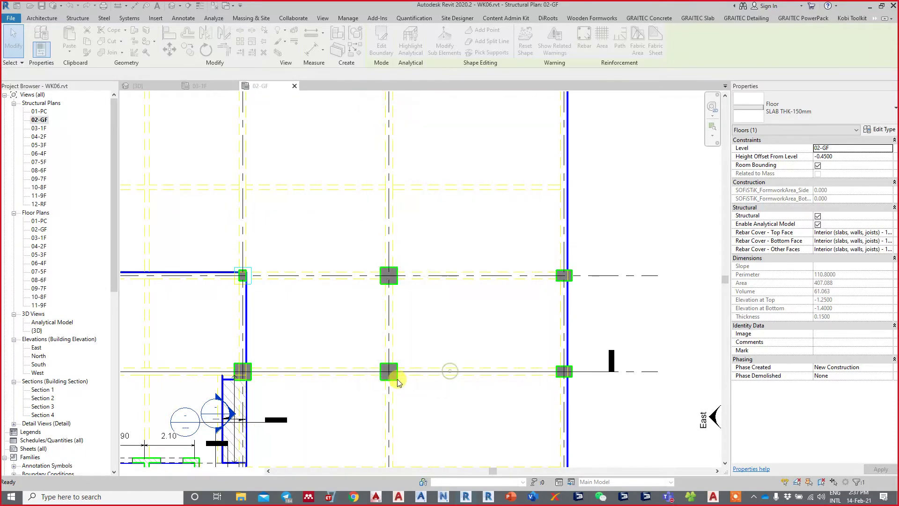
pyautogui.press('z')
pyautogui.press('f')
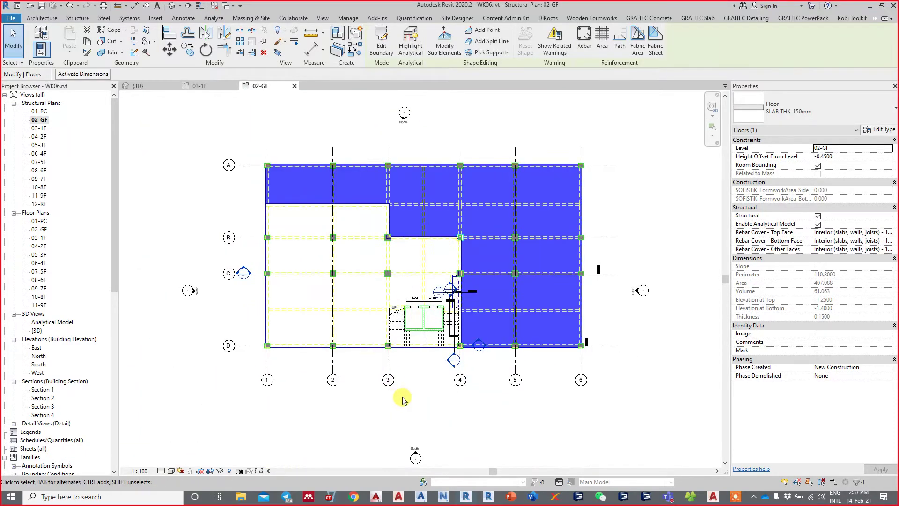
pyautogui.click(413, 397)
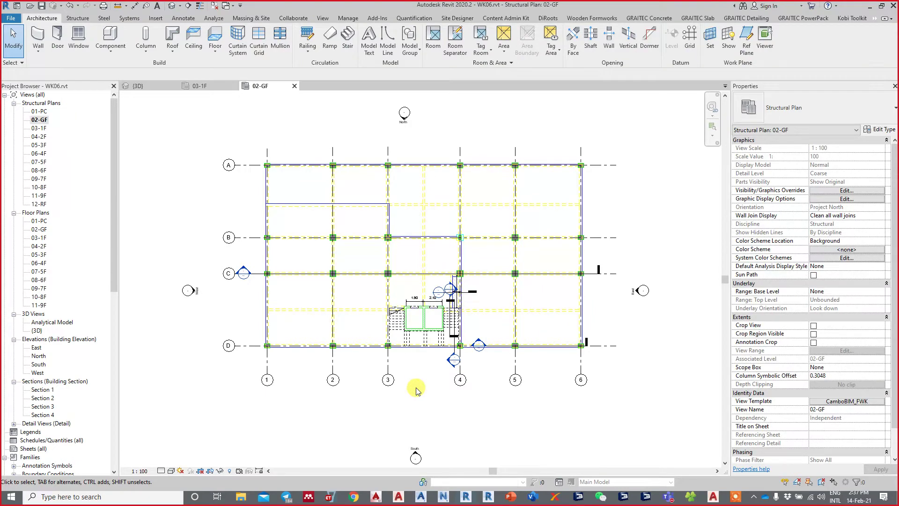
# Close all views except 02-GF and show the annotation tools
pyautogui.scroll(3, 377, 309)
pyautogui.moveTo(375, 306); pyautogui.dragTo(374, 226, button='middle')
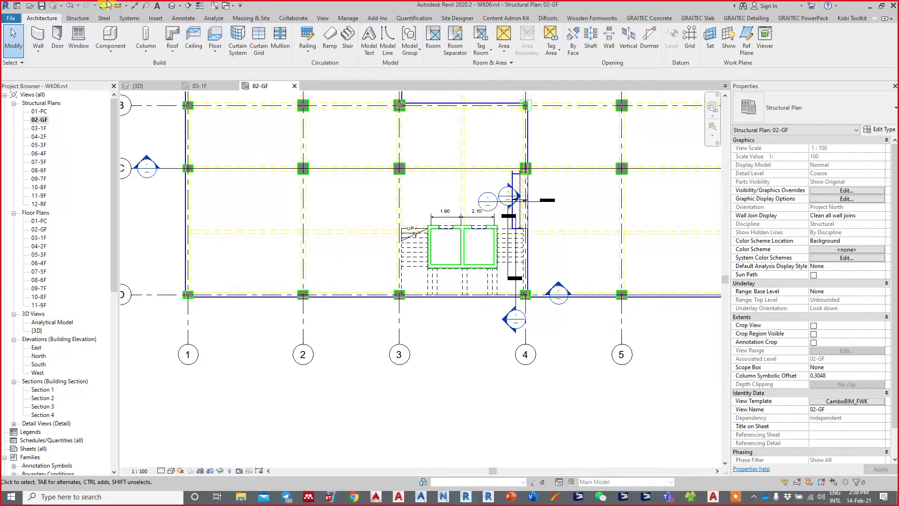
pyautogui.click(215, 5)
pyautogui.click(182, 18)
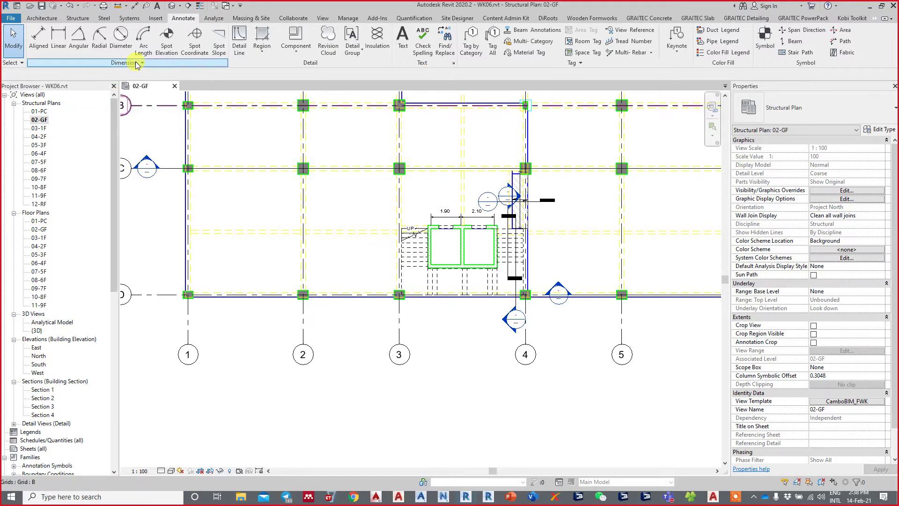
# Open the Arrow - 2.5mm Arial linear dimension type properties, then launch AutoCAD 2017 and close the properties dialog
pyautogui.click(114, 62)
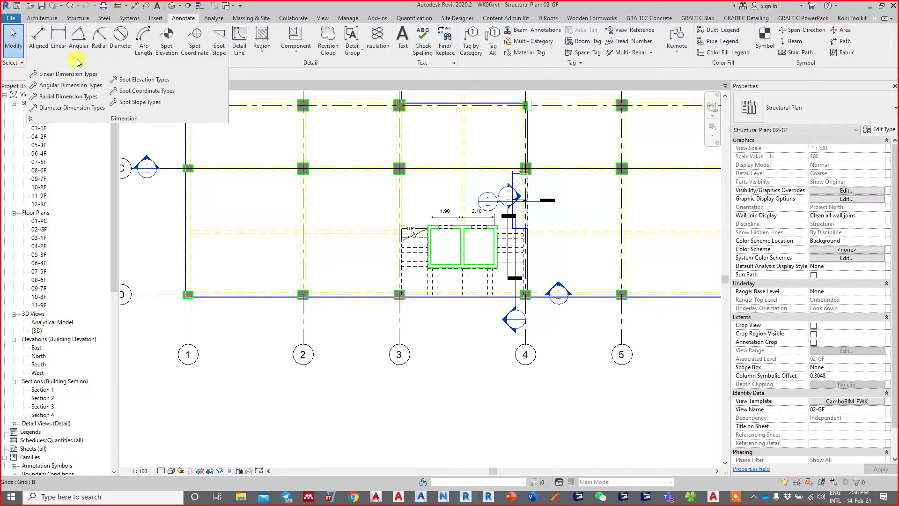
pyautogui.click(78, 38)
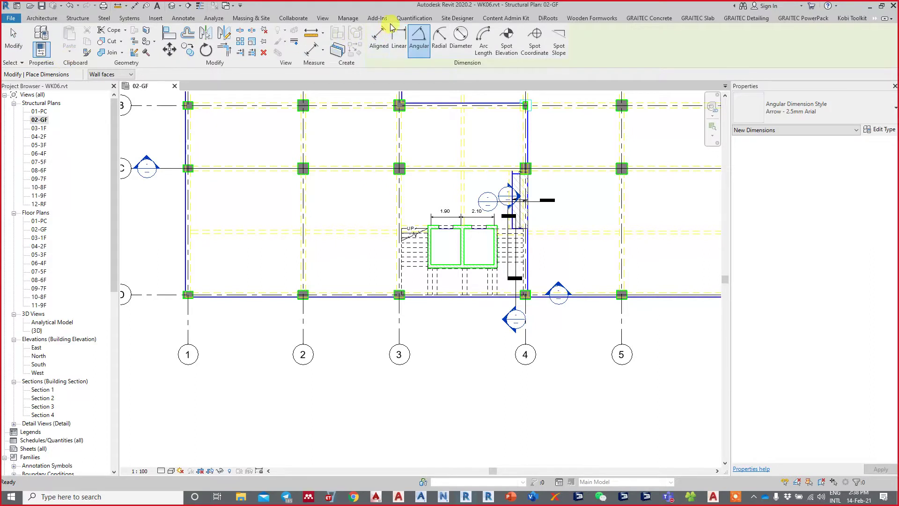
pyautogui.click(173, 21)
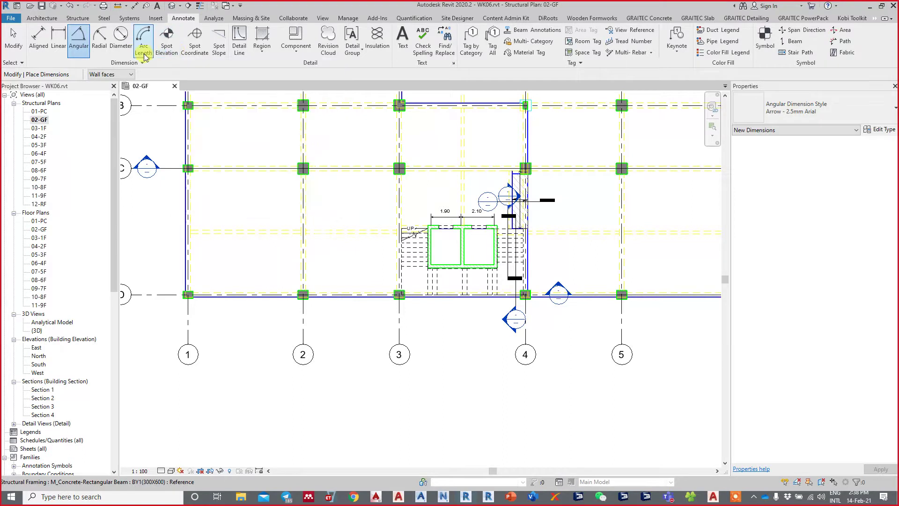
pyautogui.click(43, 65)
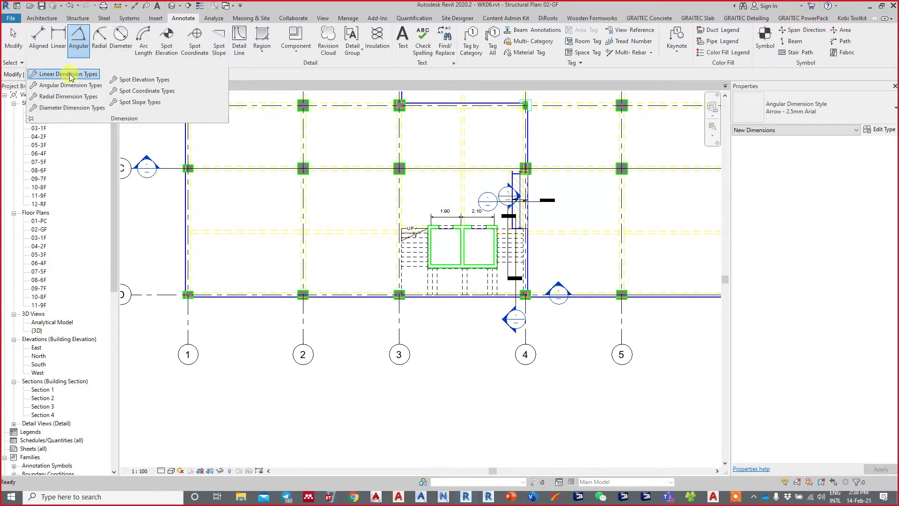
pyautogui.click(68, 74)
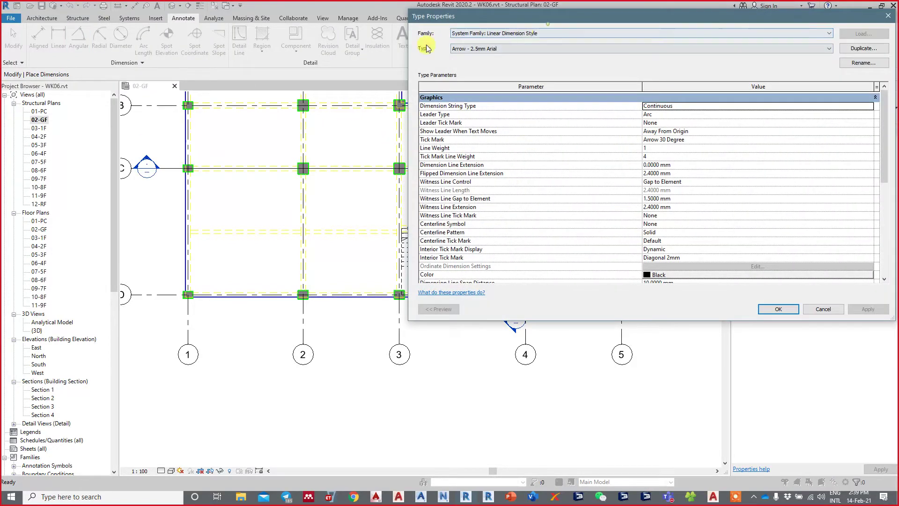
pyautogui.moveTo(581, 18); pyautogui.dragTo(397, 69)
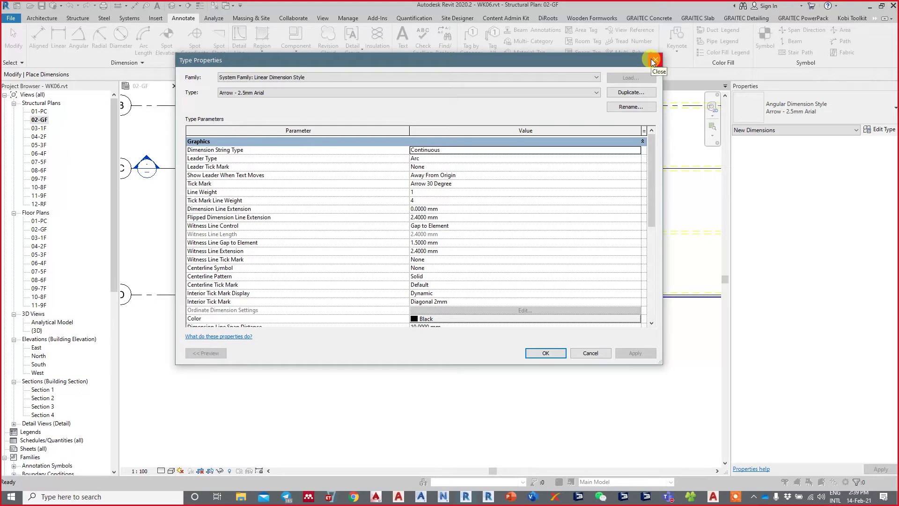
pyautogui.click(399, 497)
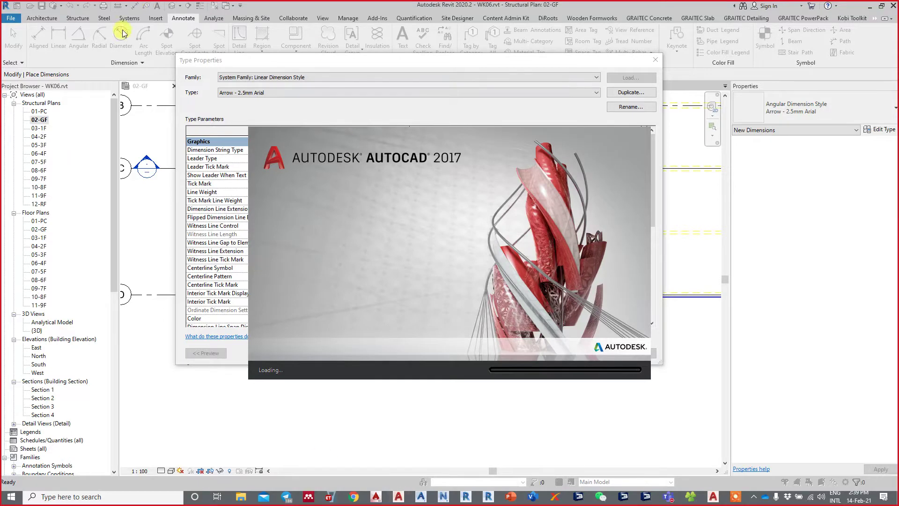
pyautogui.click(195, 91)
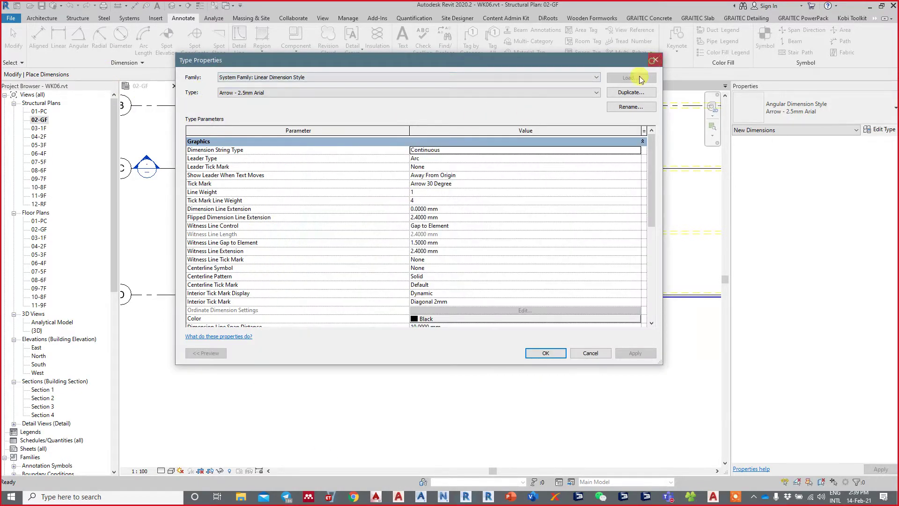
pyautogui.click(654, 60)
# Pan toward the stair core and cancel the angular dimension tool
pyautogui.moveTo(412, 206); pyautogui.dragTo(287, 249, button='middle')
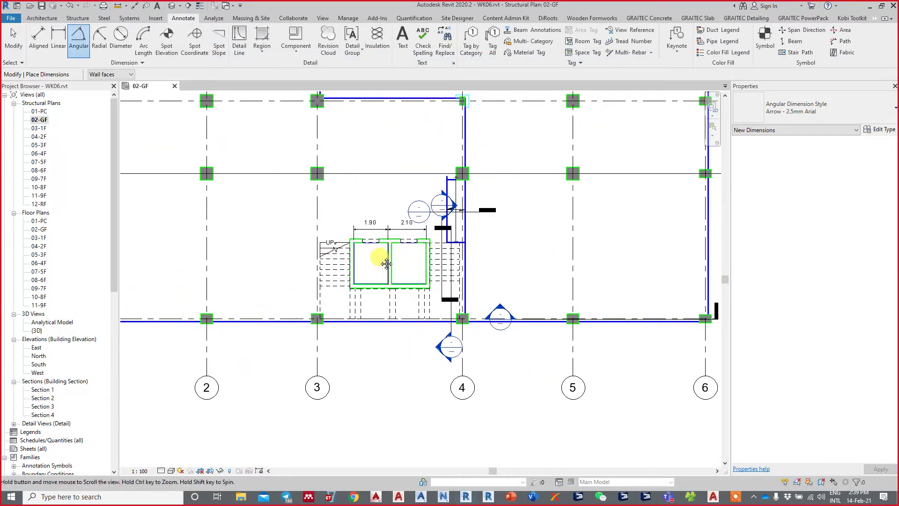
pyautogui.moveTo(400, 283); pyautogui.dragTo(541, 285, button='middle')
pyautogui.moveTo(302, 341)
pyautogui.mouseDown(button='middle')
pyautogui.moveTo(321, 261)
pyautogui.moveTo(311, 267)
pyautogui.mouseUp(button='middle')
pyautogui.press('Escape')
pyautogui.press('Escape')
pyautogui.press('Escape')
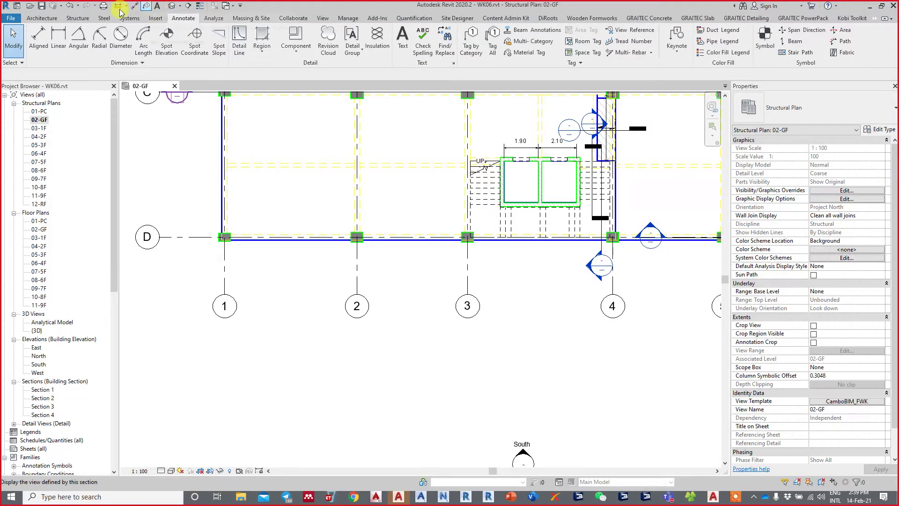
# Dimension grids 1 to 6 below grid D: 7.30, 6.10, 8.00, 6.10, 7.30
pyautogui.click(43, 32)
pyautogui.click(225, 267)
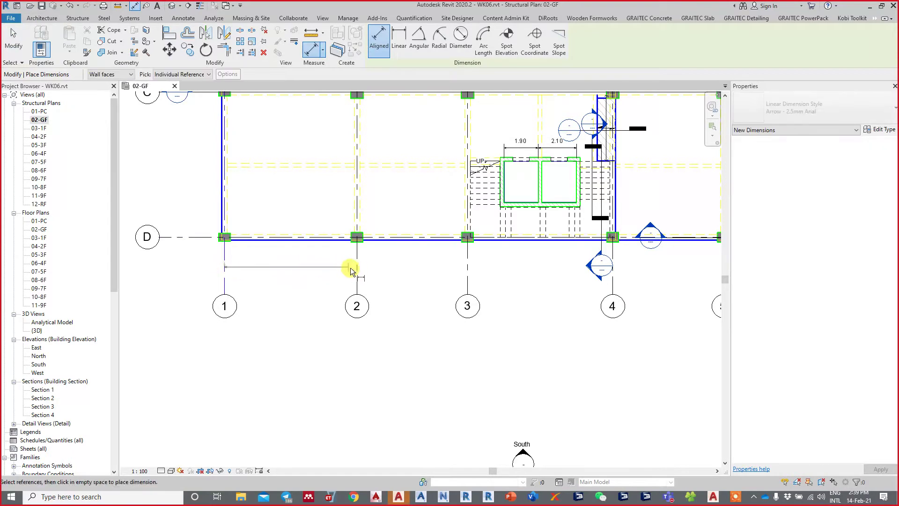
pyautogui.click(357, 270)
pyautogui.click(468, 266)
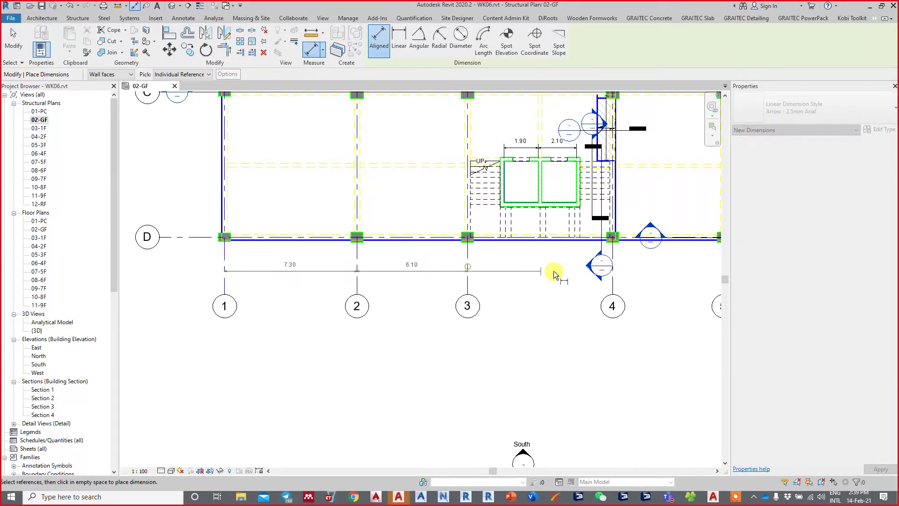
pyautogui.click(613, 290)
pyautogui.moveTo(614, 284); pyautogui.dragTo(308, 286, button='middle')
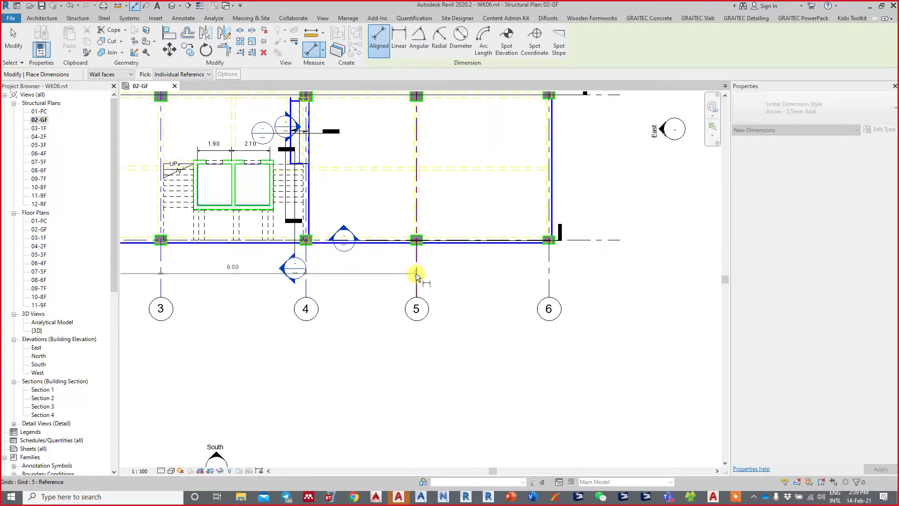
pyautogui.click(416, 273)
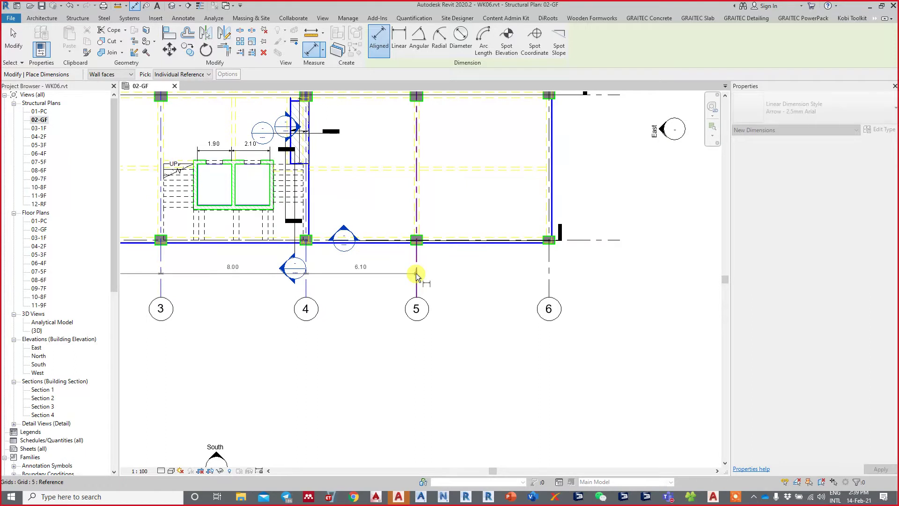
pyautogui.click(551, 274)
pyautogui.click(485, 287)
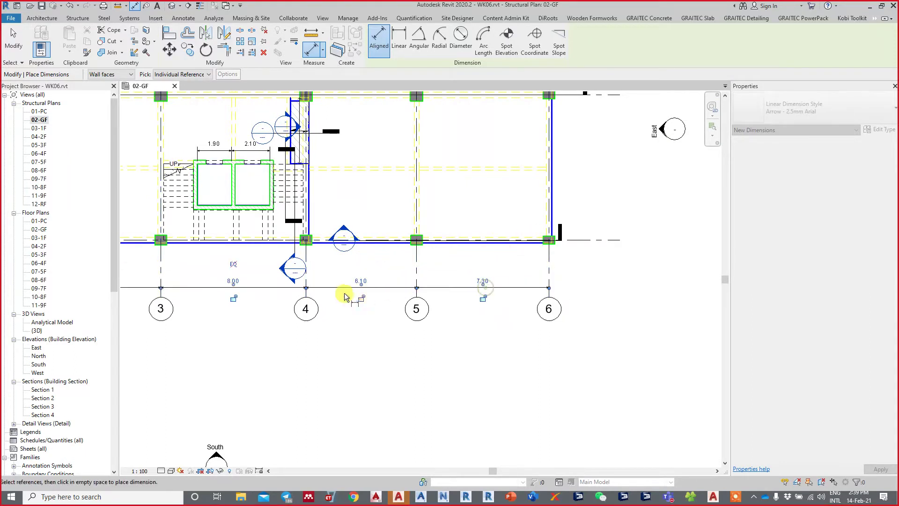
pyautogui.moveTo(345, 297); pyautogui.dragTo(522, 297, button='middle')
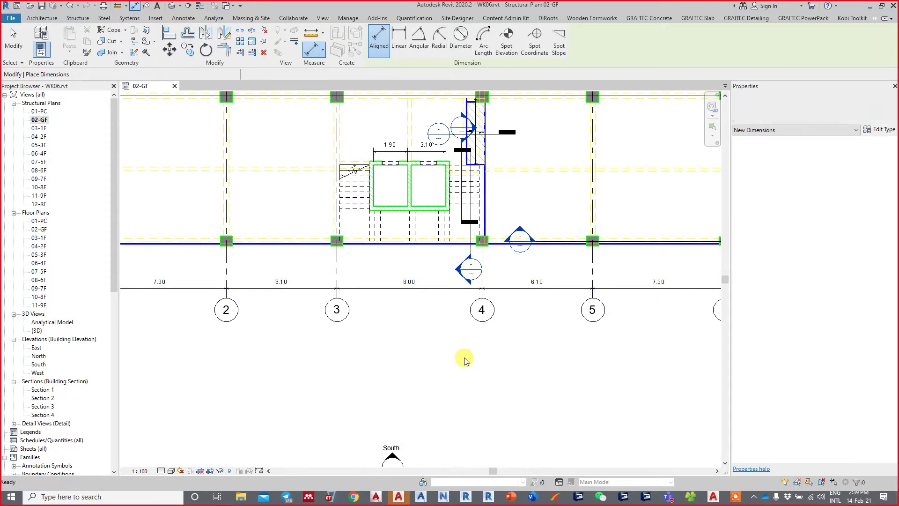
pyautogui.press('Escape')
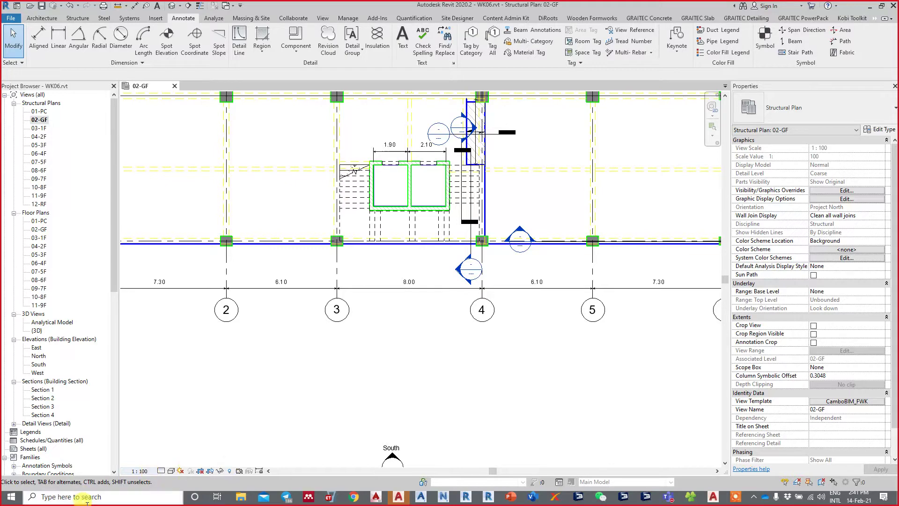
# Zoom to the 6.10 span, check linear dimension type properties unchanged, and start an aligned dimension
pyautogui.moveTo(301, 366)
pyautogui.mouseDown(button='middle')
pyautogui.moveTo(316, 337)
pyautogui.moveTo(301, 314)
pyautogui.mouseUp(button='middle')
pyautogui.scroll(2, 310, 254)
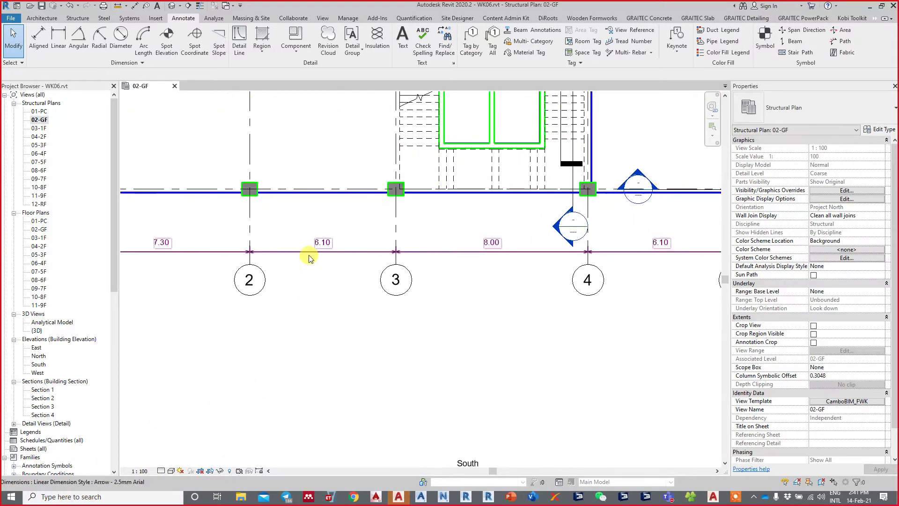
pyautogui.scroll(4, 309, 239)
pyautogui.scroll(2, 302, 234)
pyautogui.scroll(1, 347, 227)
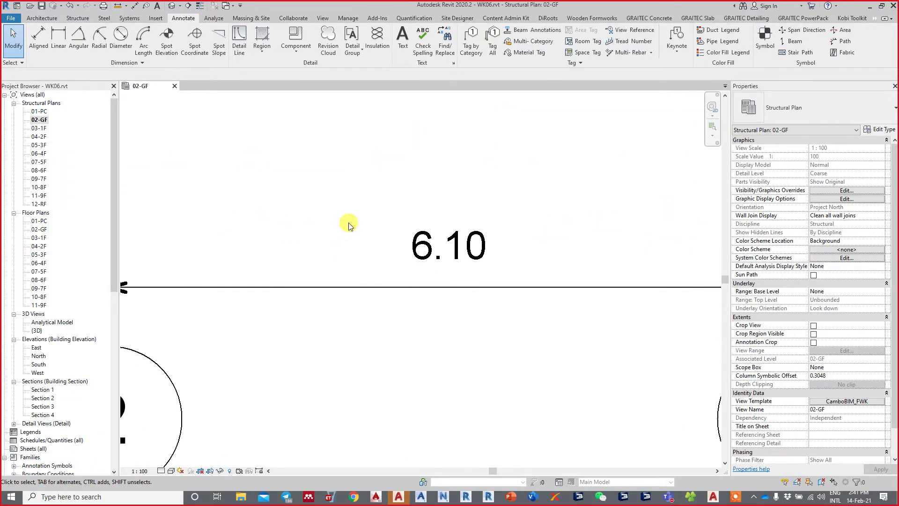
pyautogui.scroll(1, 321, 242)
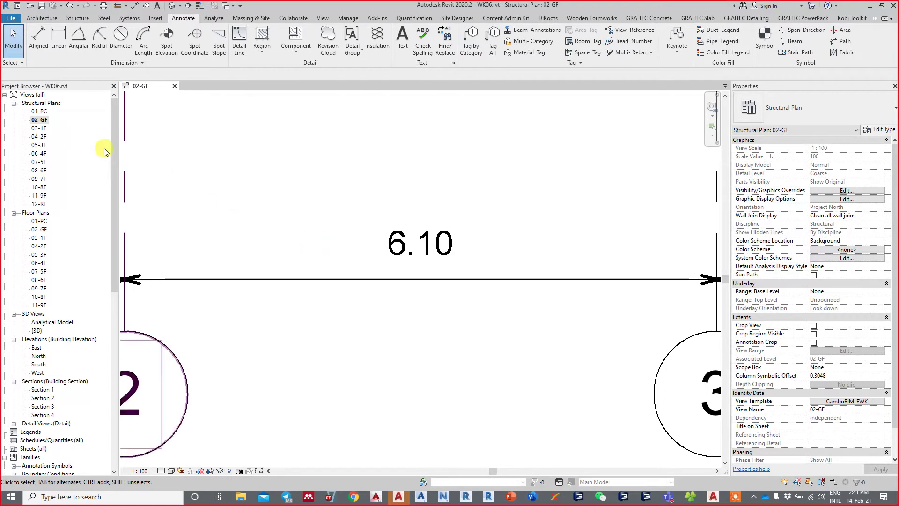
pyautogui.click(109, 65)
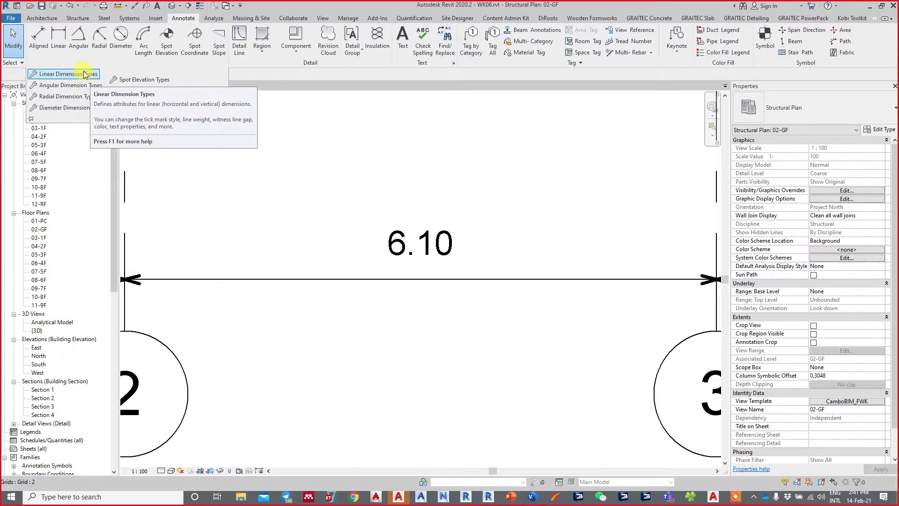
pyautogui.click(78, 75)
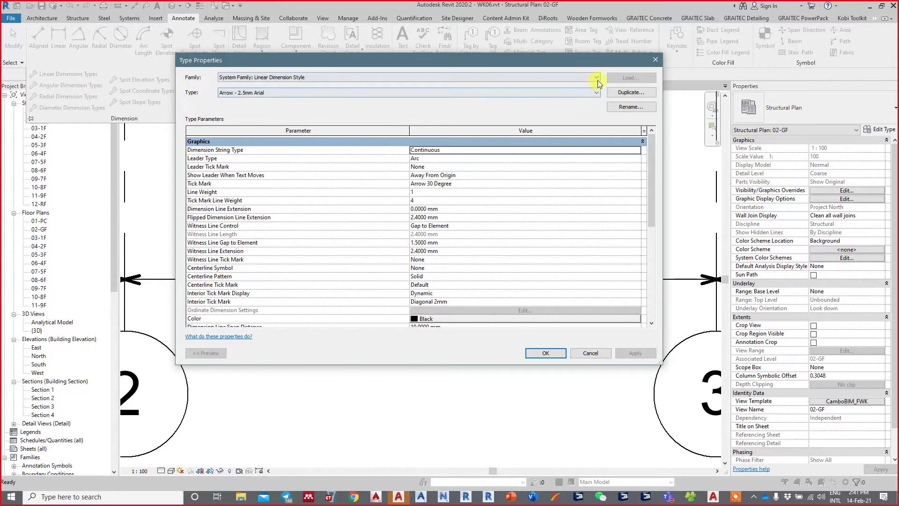
pyautogui.click(656, 61)
pyautogui.scroll(-1, 406, 162)
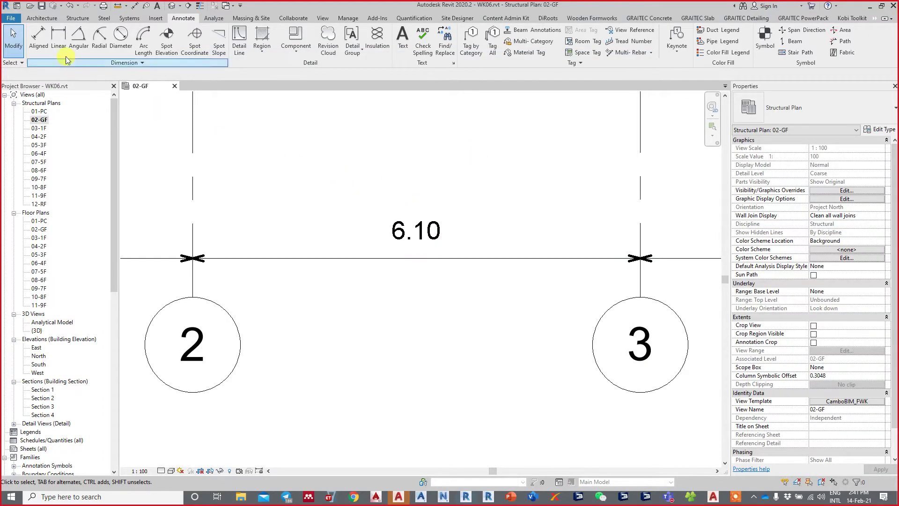
pyautogui.click(39, 40)
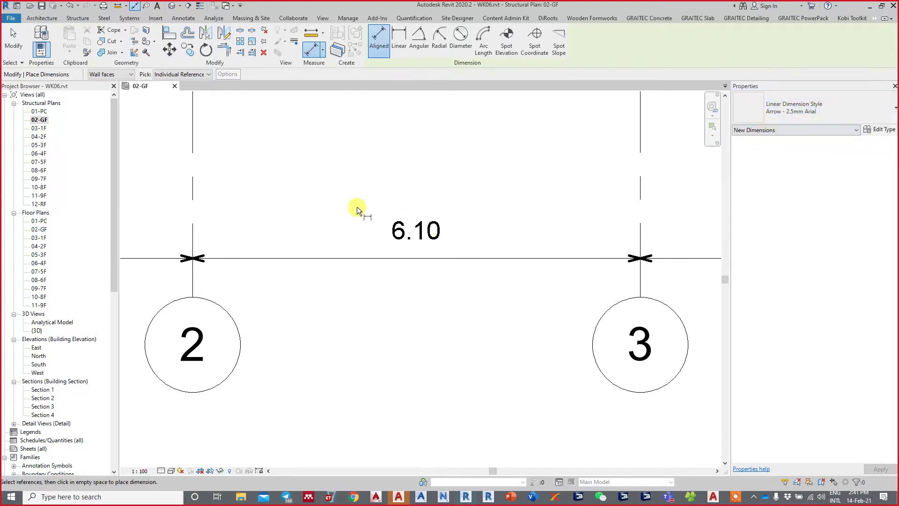
# Place a second 6.10 dimension from grid 2 to grid 3 just above the original
pyautogui.click(197, 205)
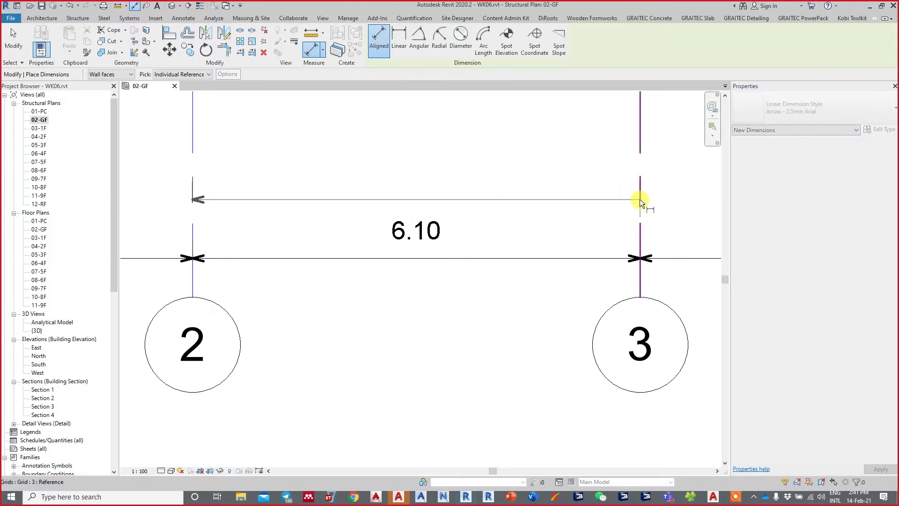
pyautogui.click(639, 199)
pyautogui.click(631, 179)
pyautogui.moveTo(565, 230); pyautogui.dragTo(570, 234, button='middle')
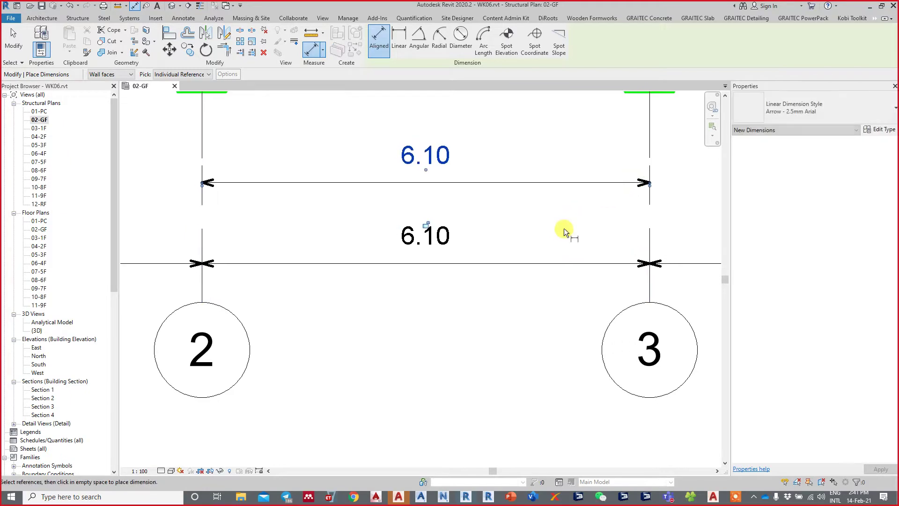
pyautogui.press('Escape')
pyautogui.press('Escape')
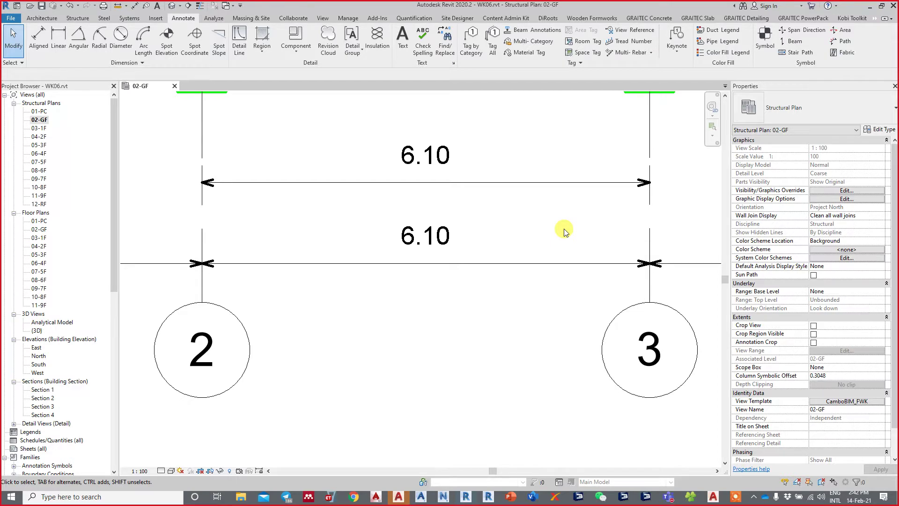
# Select then deselect the upper 6.10 dimension and show the dimension type settings list
pyautogui.moveTo(467, 349); pyautogui.dragTo(457, 356, button='middle')
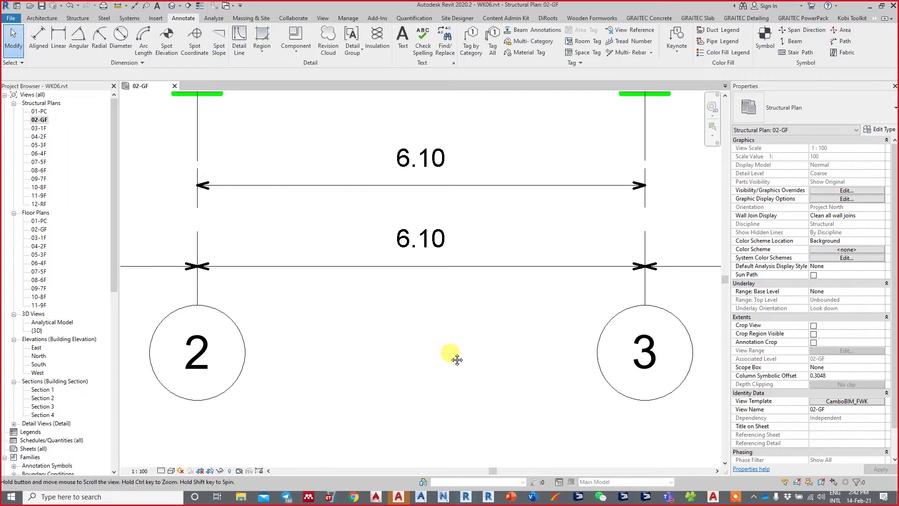
pyautogui.click(401, 184)
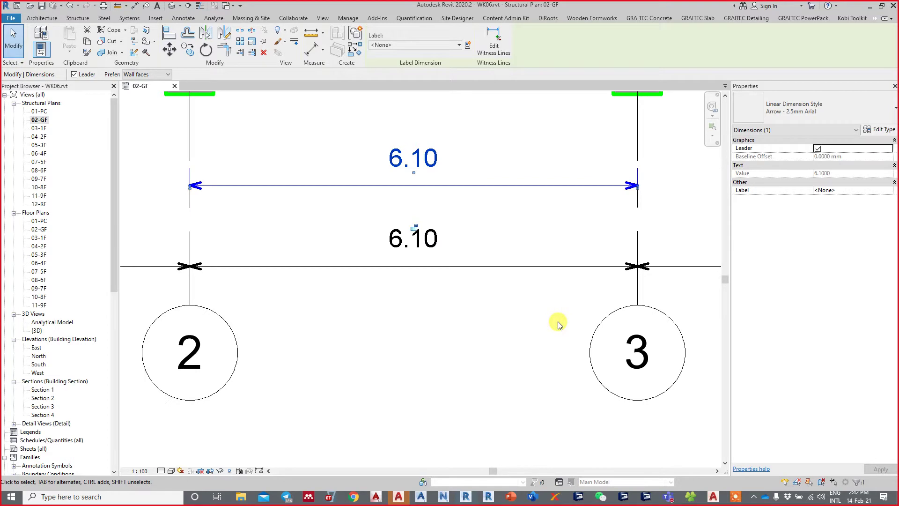
pyautogui.click(401, 313)
pyautogui.moveTo(402, 313); pyautogui.dragTo(415, 313, button='middle')
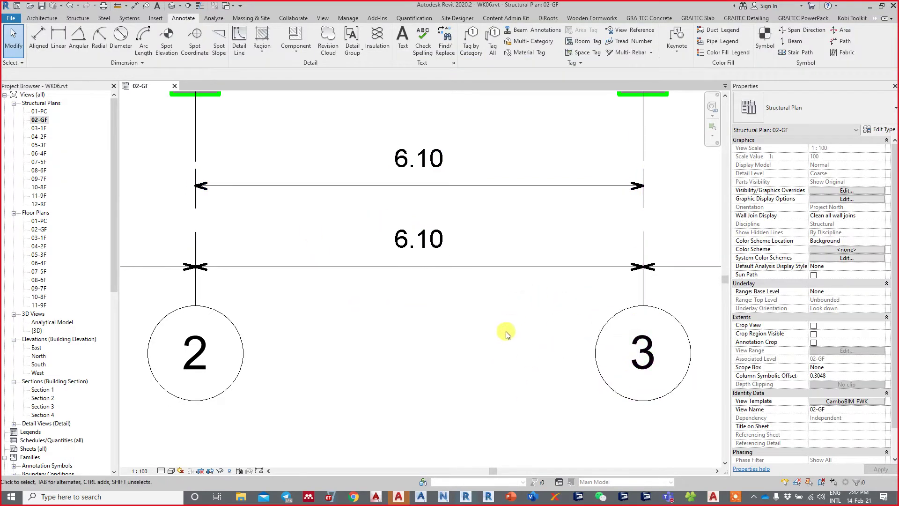
pyautogui.moveTo(388, 296); pyautogui.dragTo(378, 301, button='middle')
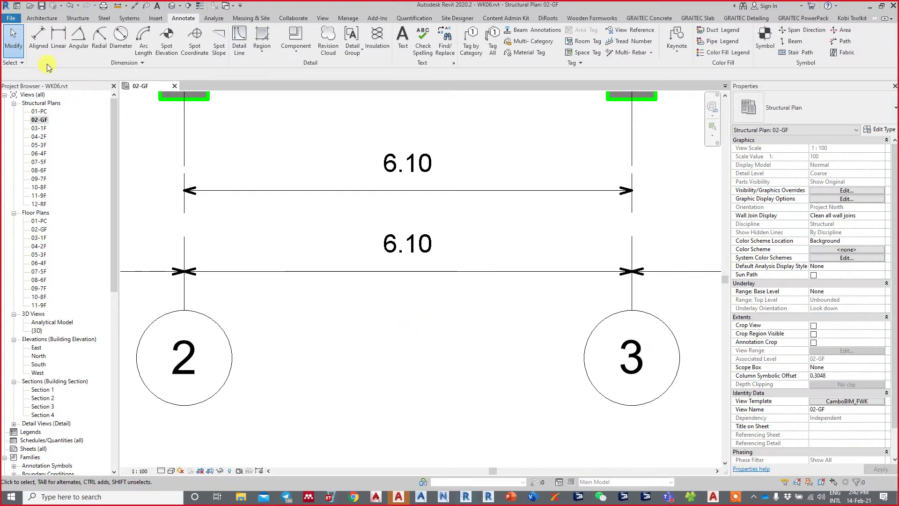
pyautogui.click(70, 64)
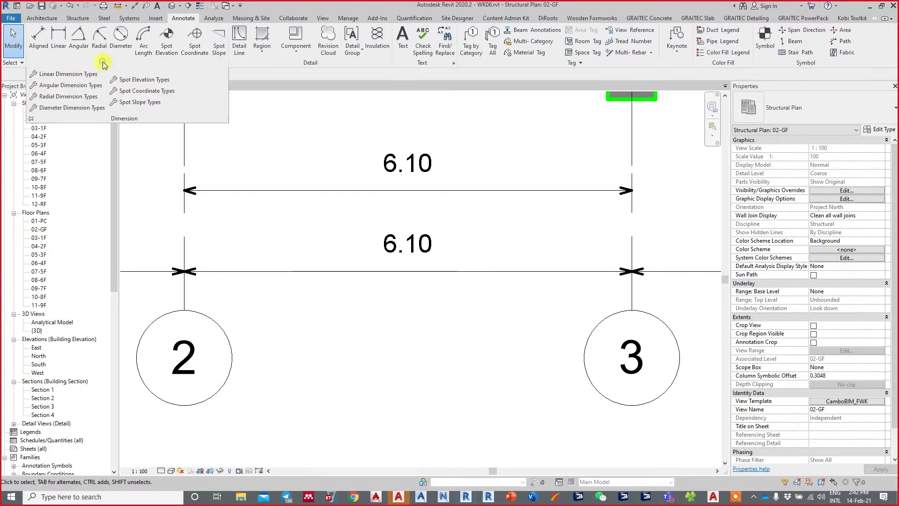
# Open the Arrow - 2.5mm Arial linear dimension type properties and duplicate the type
pyautogui.click(70, 74)
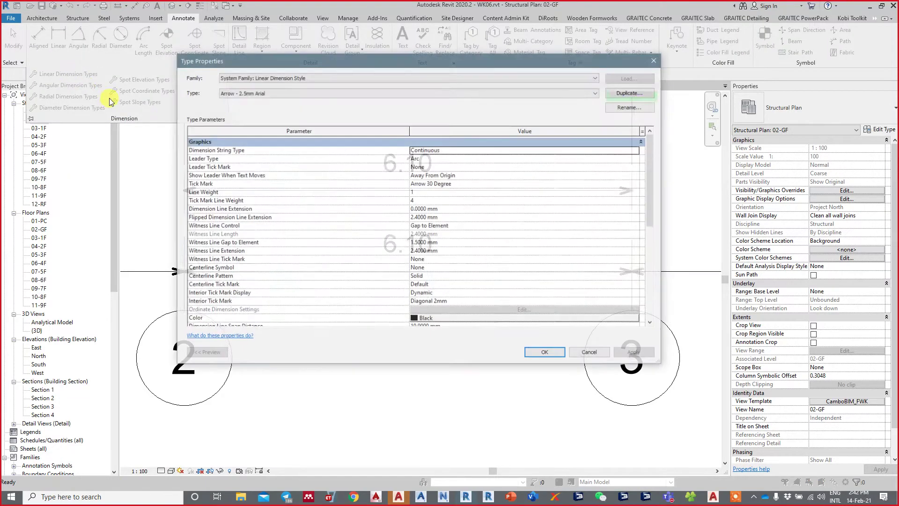
pyautogui.moveTo(281, 61); pyautogui.dragTo(292, 97)
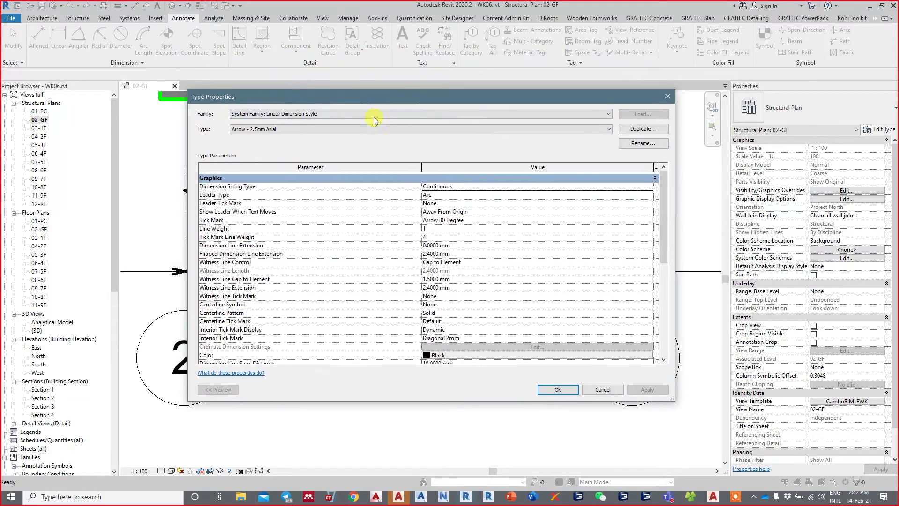
pyautogui.click(628, 131)
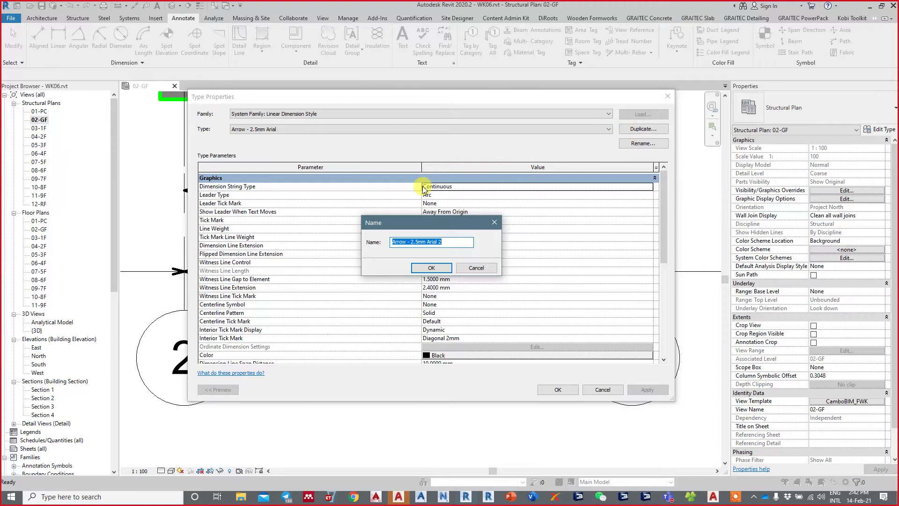
# Name the duplicate type 'CamboBIM-DIM-Arrow - 3.5mm' and confirm
pyautogui.click(393, 242)
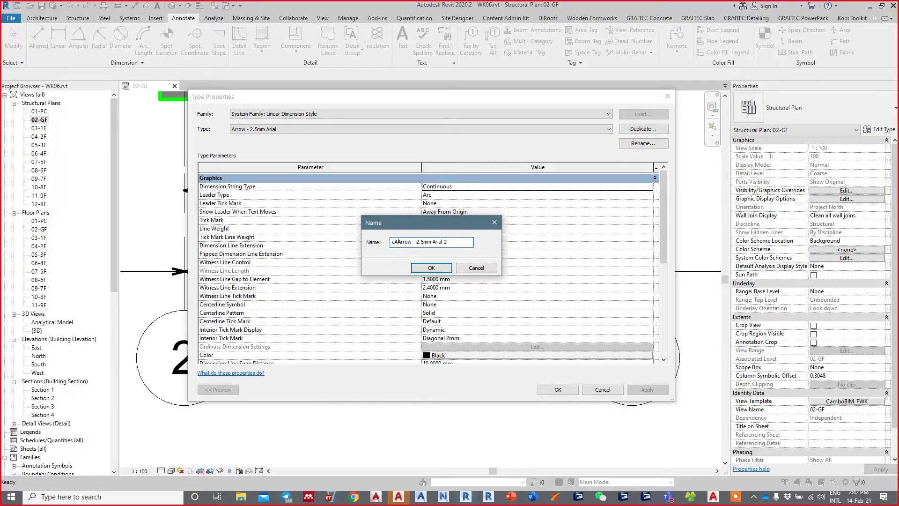
pyautogui.write('CamboBIM')
pyautogui.write('-T')
pyautogui.press('BackSpace')
pyautogui.write('DIM')
pyautogui.press('BackSpace')
pyautogui.write('M-')
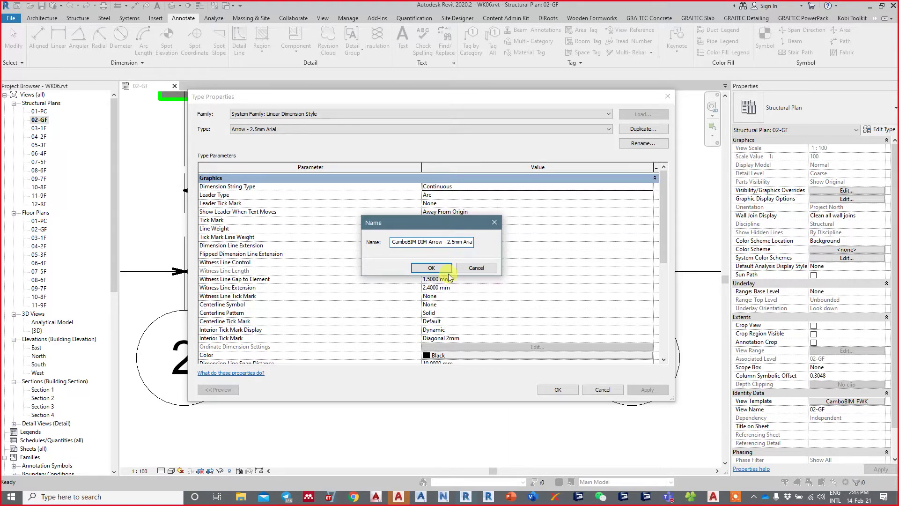
pyautogui.moveTo(460, 242); pyautogui.dragTo(545, 244)
pyautogui.press('BackSpace')
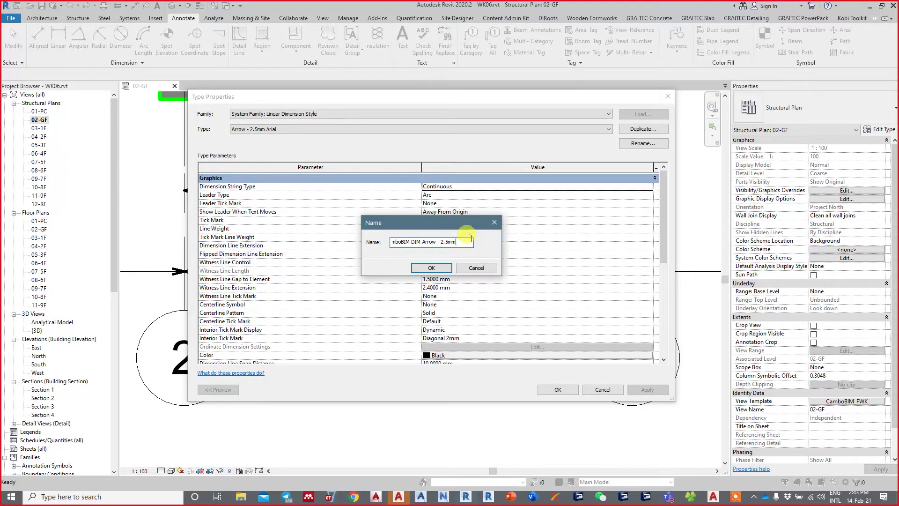
pyautogui.click(444, 242)
pyautogui.press('BackSpace')
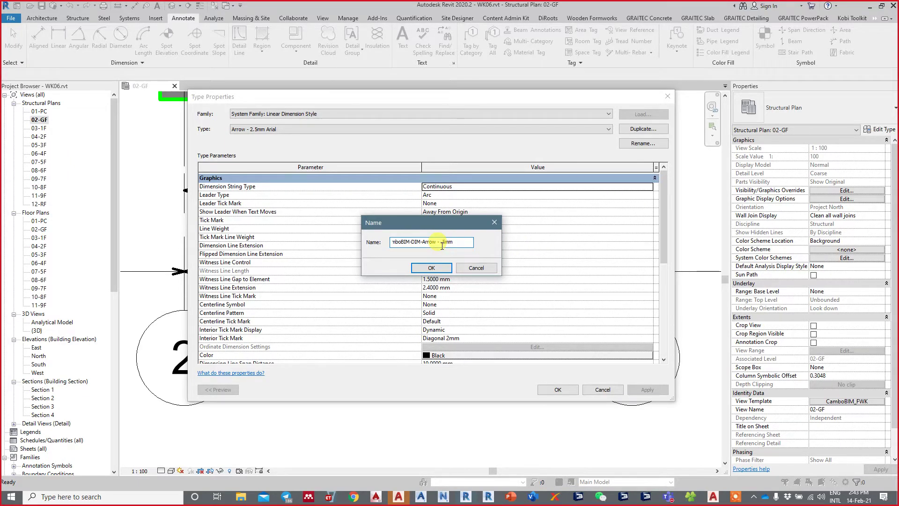
pyautogui.write('3')
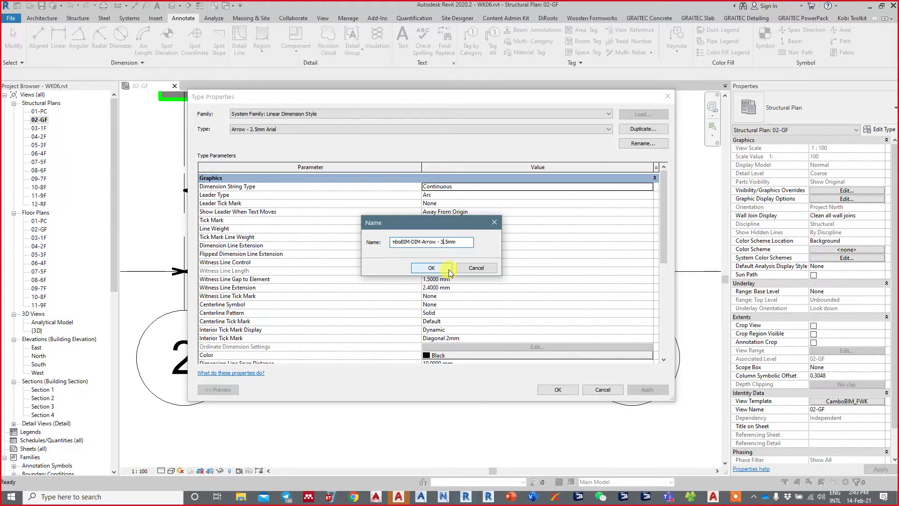
pyautogui.click(448, 269)
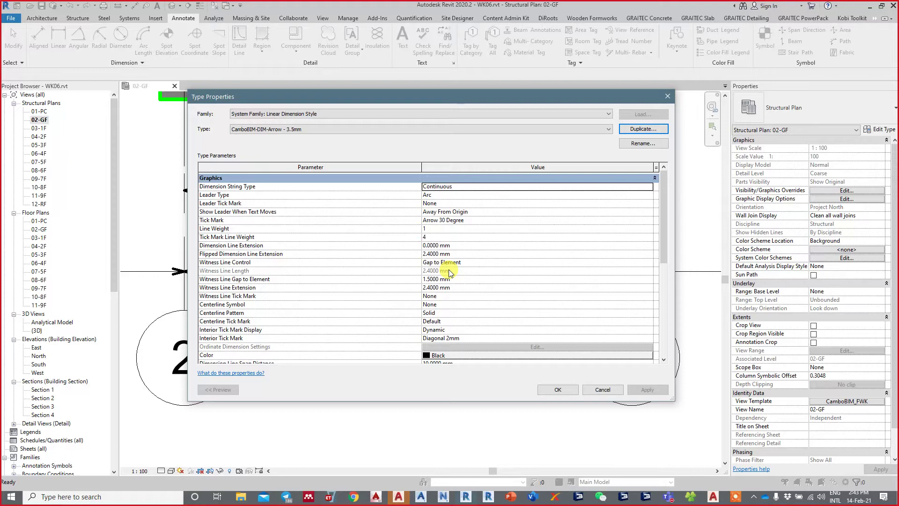
# Keep Continuous dimension strings, switch the tick mark to Filled Dot 2mm, and confirm
pyautogui.click(529, 185)
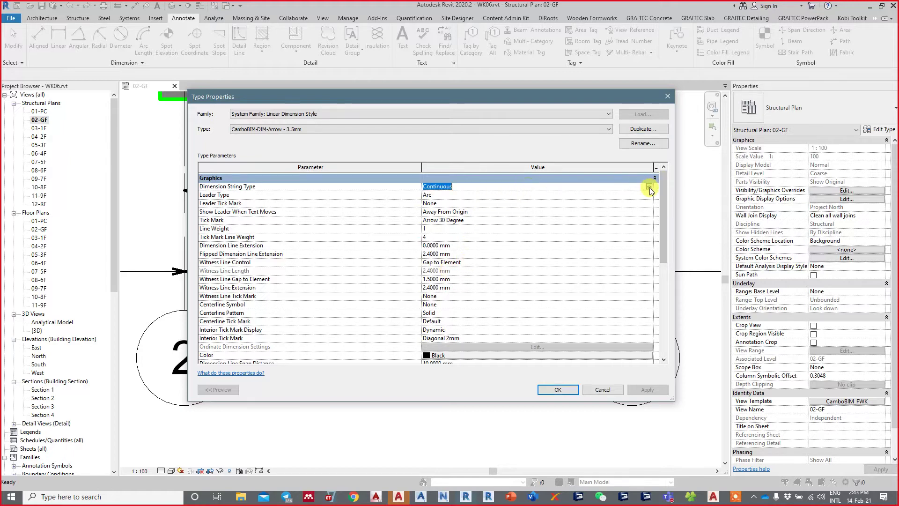
pyautogui.click(650, 188)
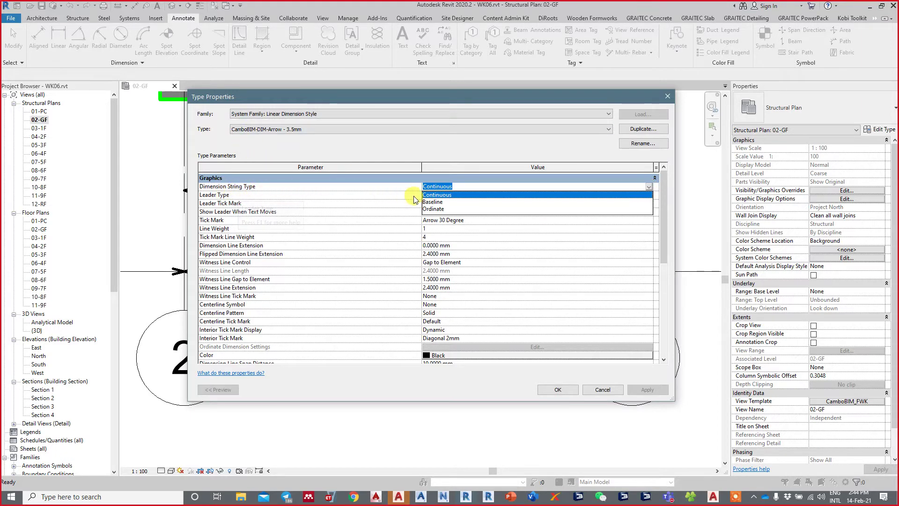
pyautogui.click(444, 196)
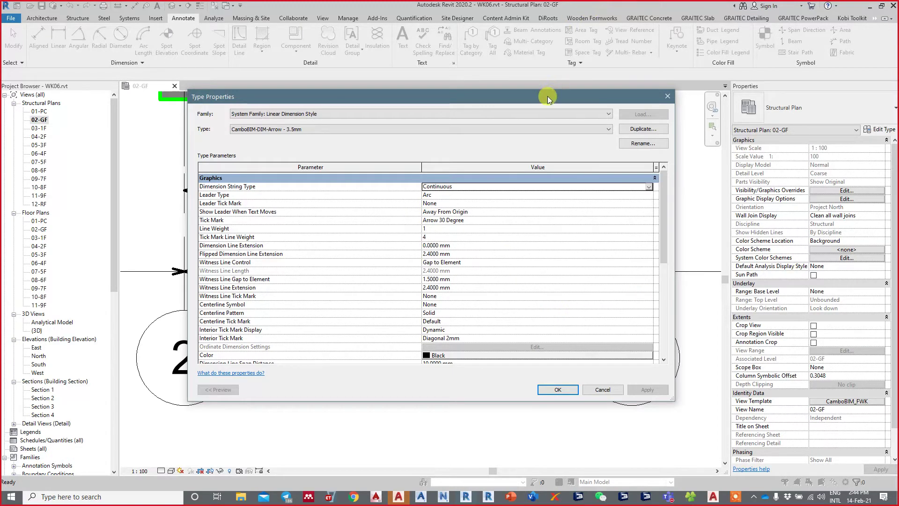
pyautogui.moveTo(547, 96); pyautogui.dragTo(406, 101)
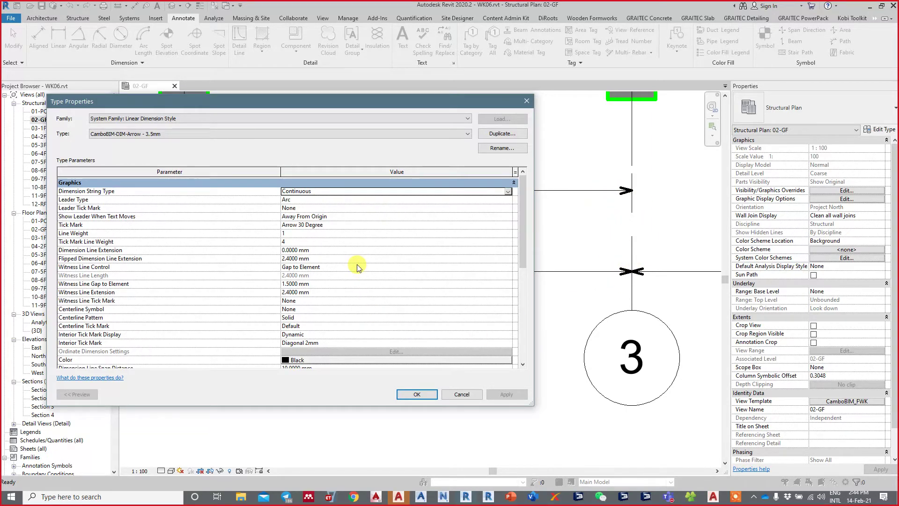
pyautogui.click(344, 225)
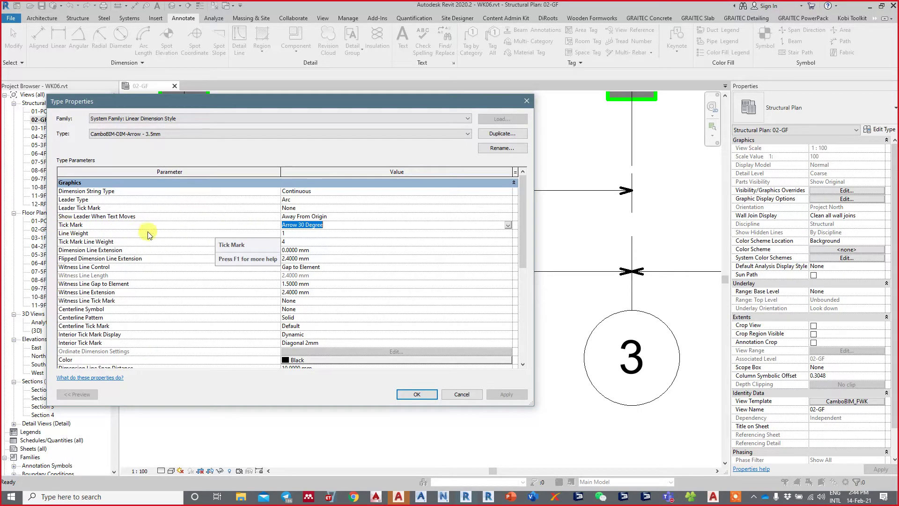
pyautogui.click(508, 225)
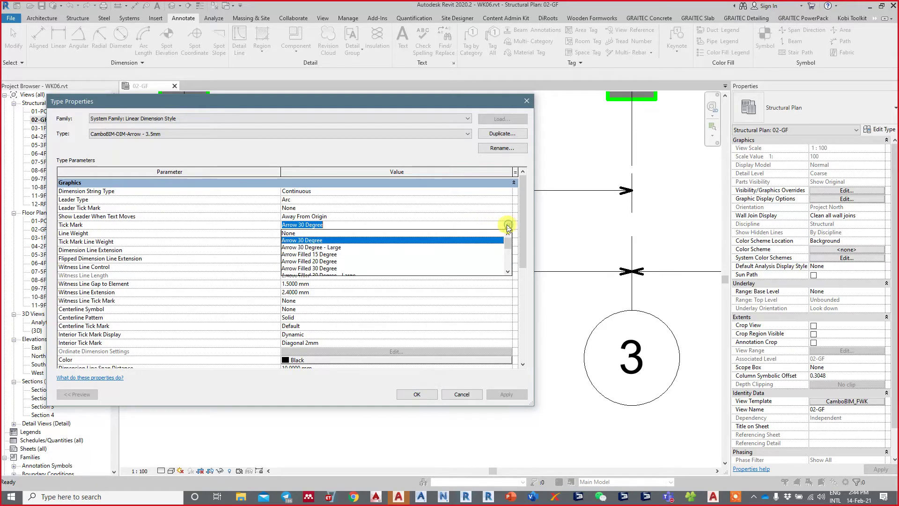
pyautogui.scroll(-1, 357, 259)
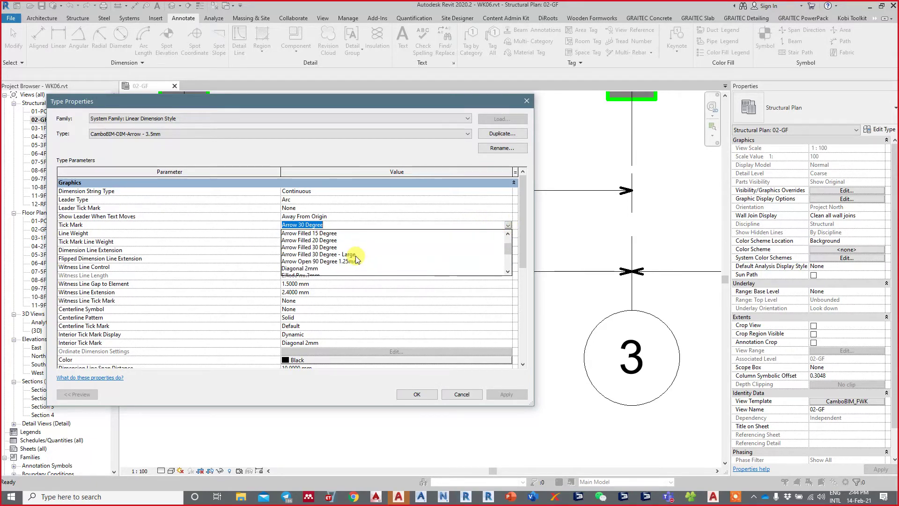
pyautogui.scroll(-1, 340, 261)
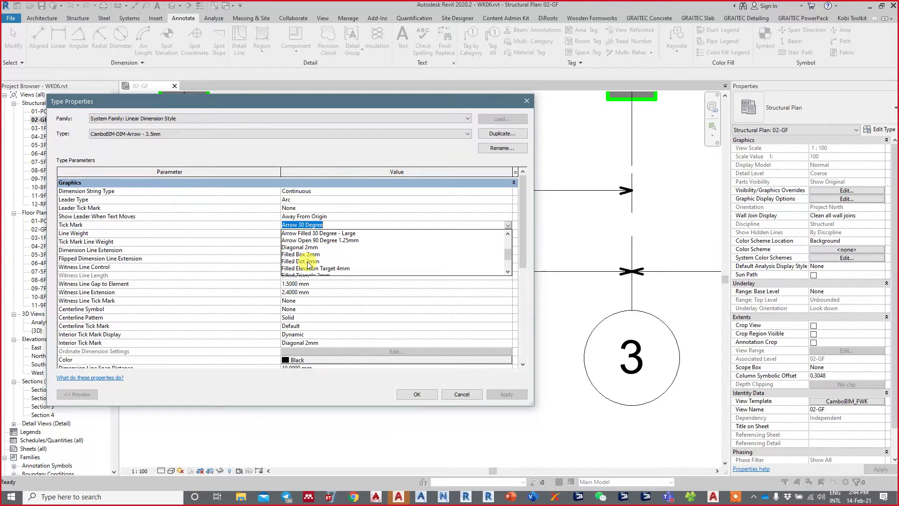
pyautogui.click(309, 262)
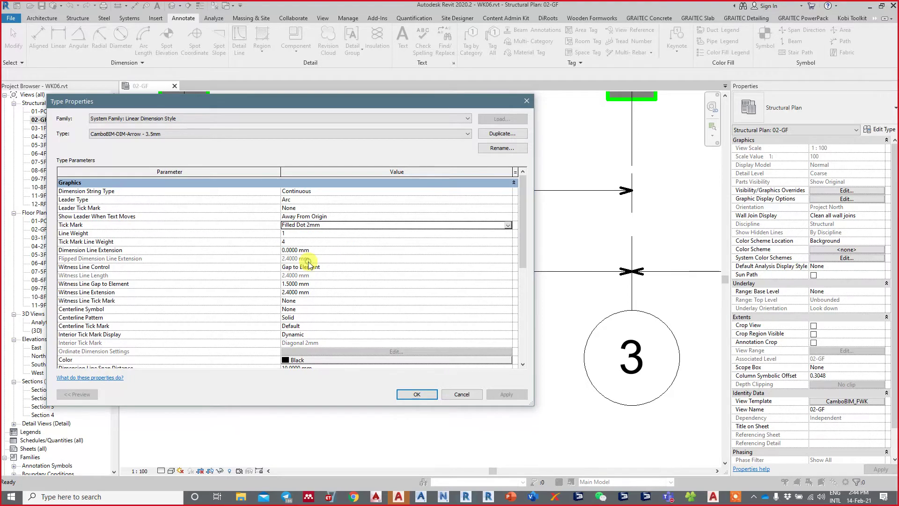
pyautogui.click(417, 395)
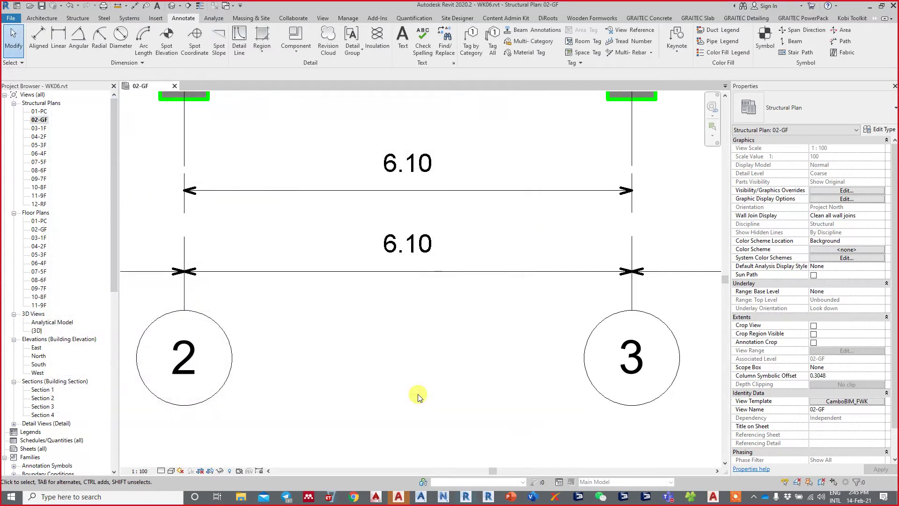
# Start an aligned dimension and switch its type to CamboBIM-DIM-Arrow - 3.5mm
pyautogui.click(39, 37)
pyautogui.click(184, 136)
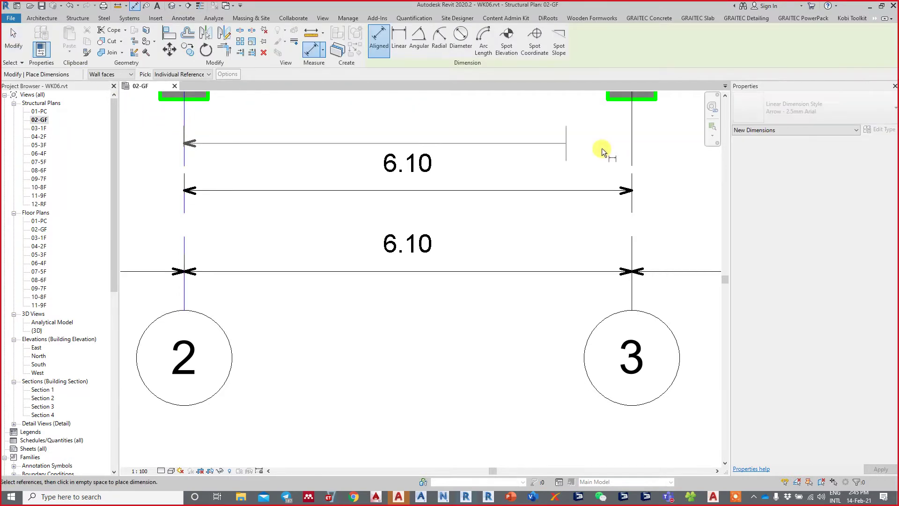
pyautogui.click(633, 151)
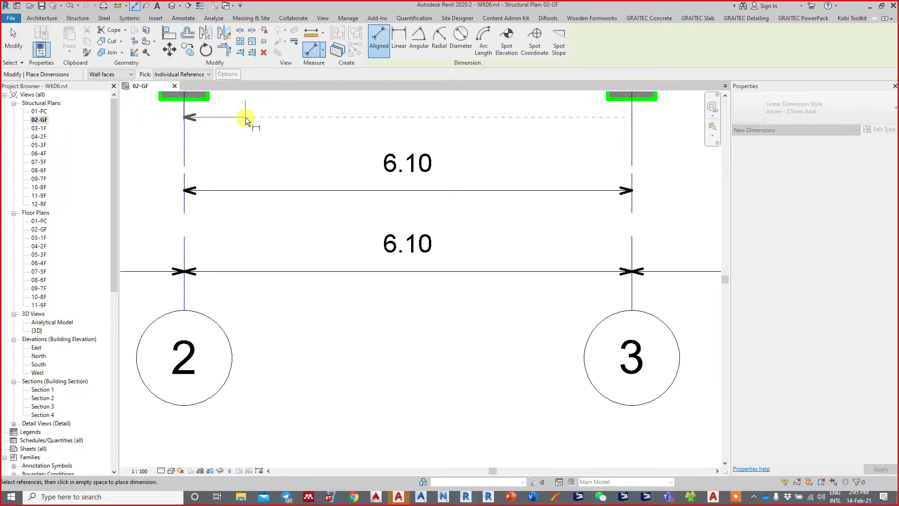
pyautogui.click(813, 107)
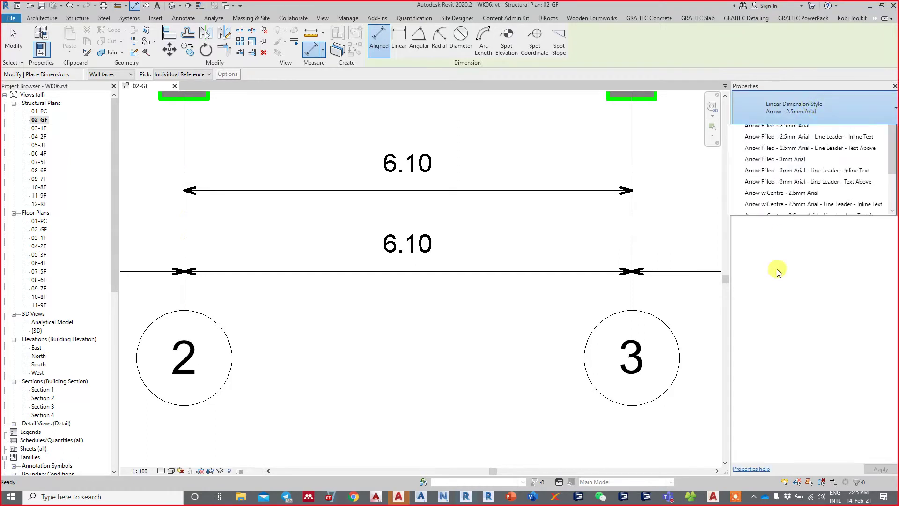
pyautogui.scroll(-1, 773, 328)
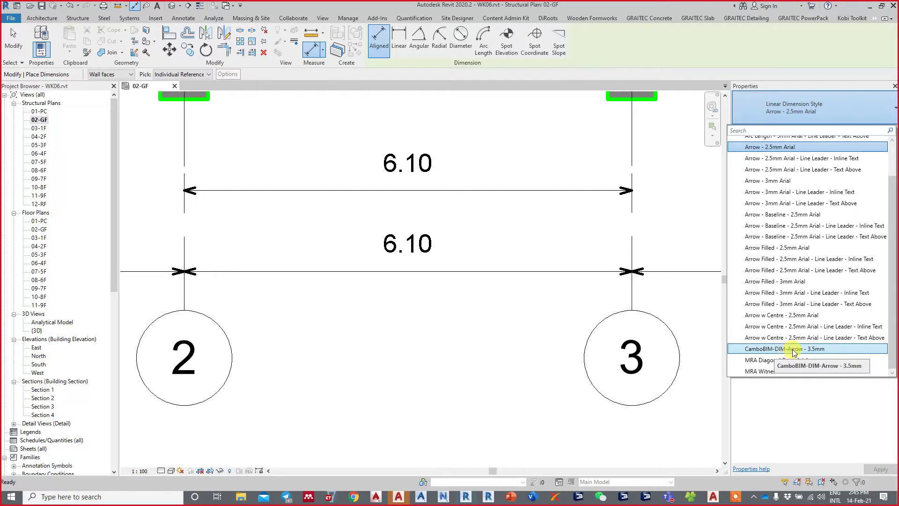
pyautogui.click(794, 350)
# Dimension grids 2 and 3, placing the 6.10 string just above the bubbles
pyautogui.click(185, 143)
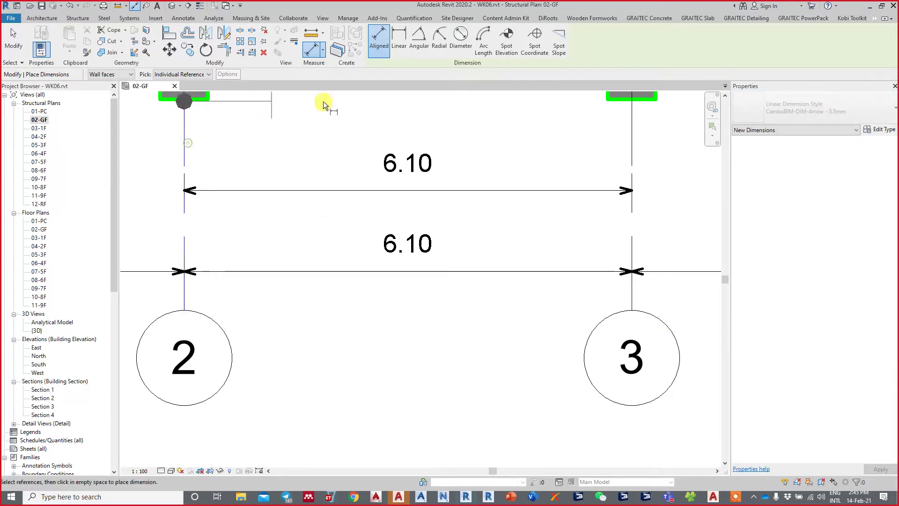
pyautogui.click(631, 139)
pyautogui.moveTo(543, 105); pyautogui.dragTo(532, 190, button='middle')
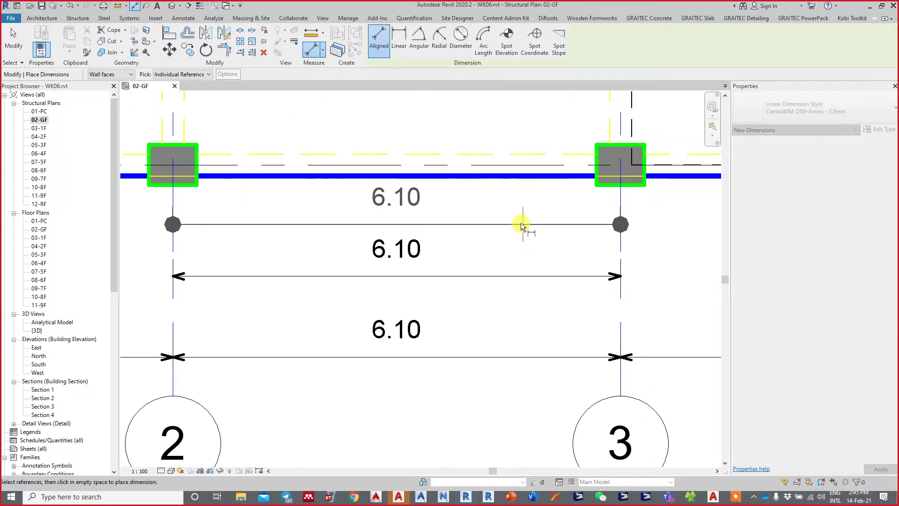
pyautogui.moveTo(503, 387); pyautogui.dragTo(485, 322, button='middle')
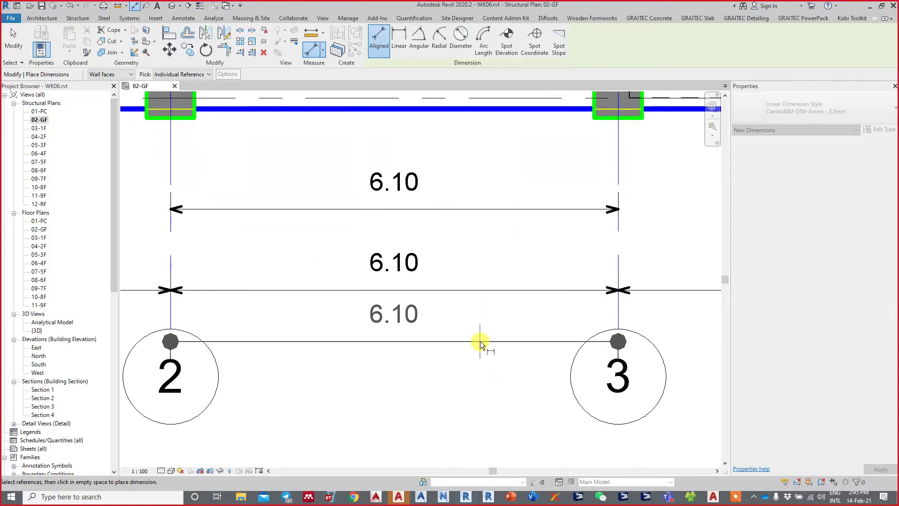
pyautogui.click(480, 341)
pyautogui.moveTo(471, 371); pyautogui.dragTo(495, 372, button='middle')
pyautogui.press('Escape')
pyautogui.press('Escape')
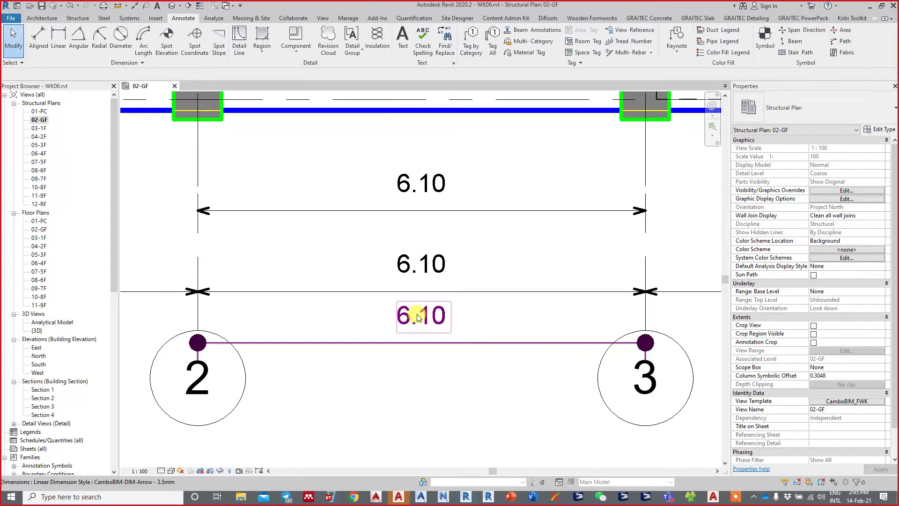
# Inspect the new dot-tick 6.10 dimension, then open the Dimension panel's type settings list
pyautogui.moveTo(419, 316); pyautogui.dragTo(431, 305, button='middle')
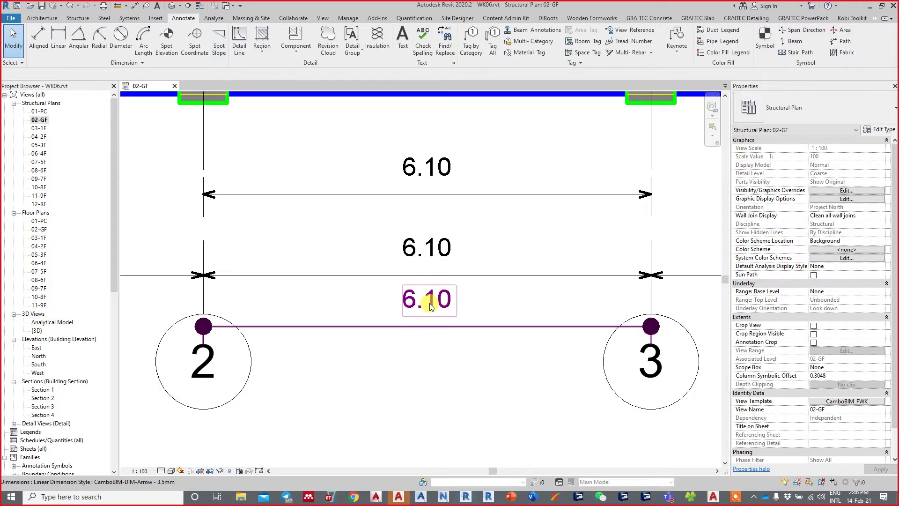
pyautogui.click(388, 372)
pyautogui.moveTo(388, 372); pyautogui.dragTo(438, 307, button='middle')
pyautogui.click(199, 282)
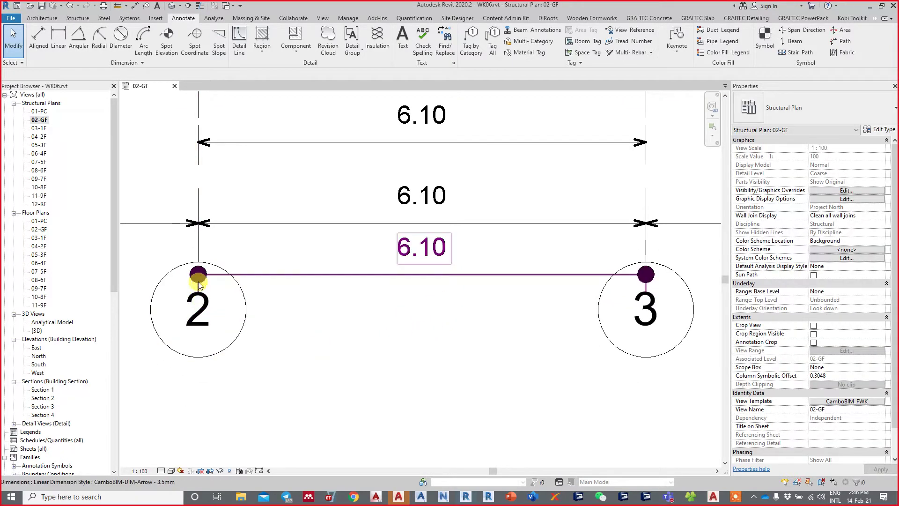
pyautogui.click(360, 323)
pyautogui.click(648, 274)
pyautogui.click(688, 267)
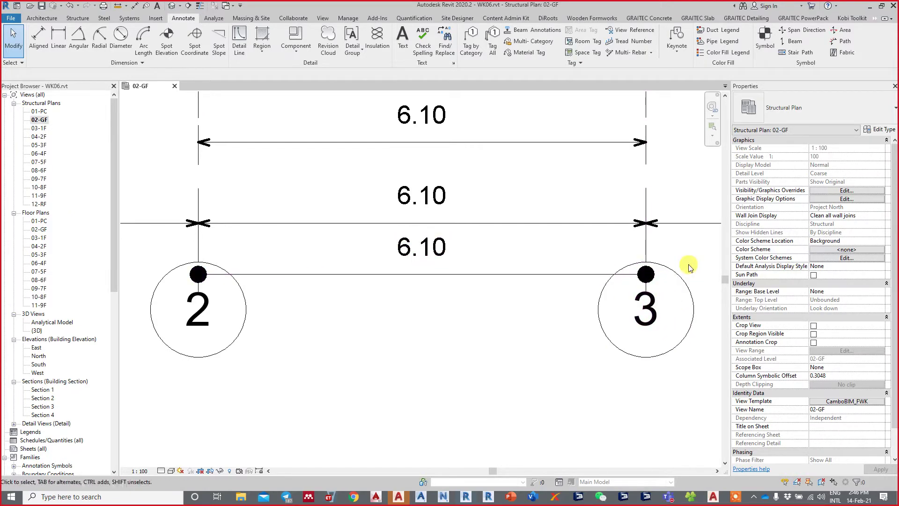
pyautogui.click(645, 272)
pyautogui.click(609, 243)
pyautogui.moveTo(606, 241)
pyautogui.mouseDown()
pyautogui.moveTo(646, 271)
pyautogui.moveTo(662, 258)
pyautogui.mouseUp()
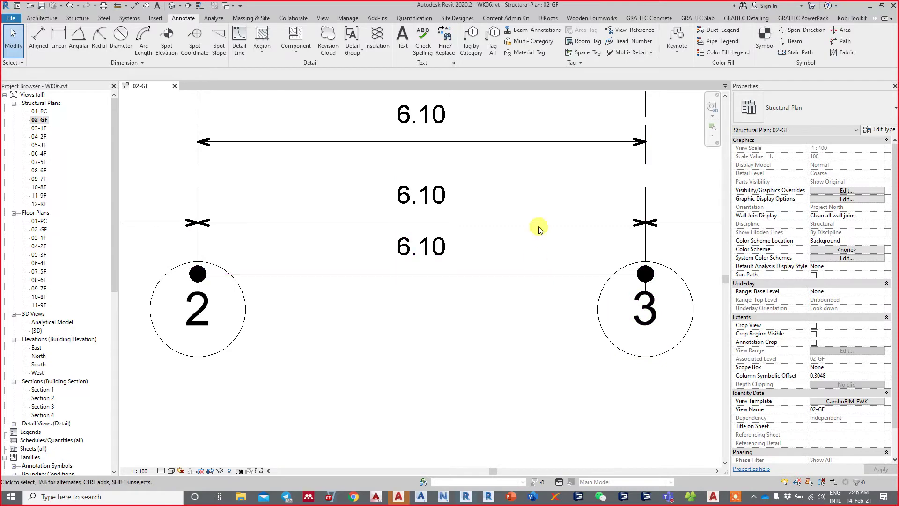
pyautogui.click(125, 62)
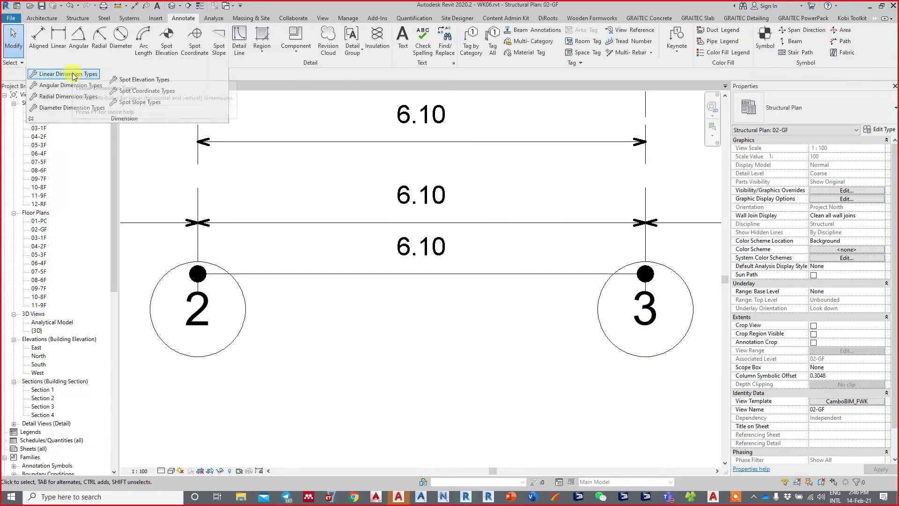
# Select the lowest 6.10 dimension and open its CamboBIM-DIM-Arrow - 3.5mm type properties
pyautogui.click(68, 74)
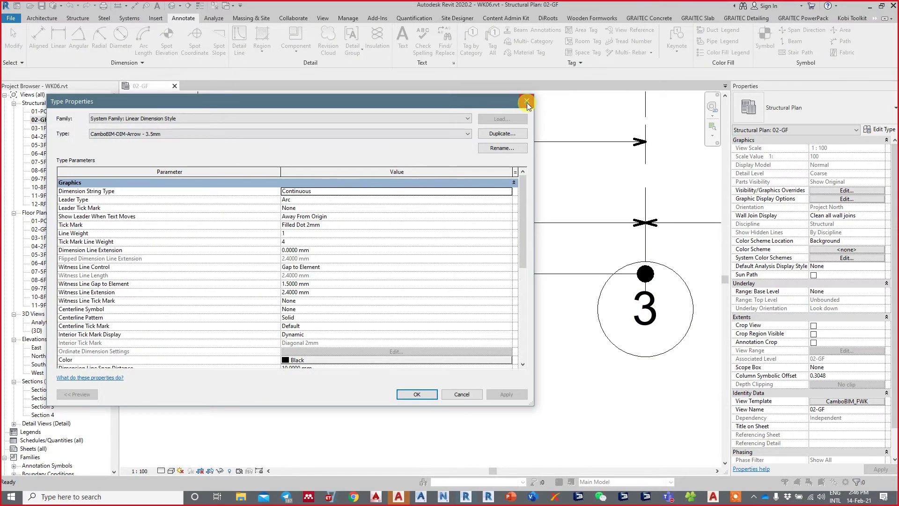
pyautogui.click(527, 100)
pyautogui.moveTo(511, 322); pyautogui.dragTo(481, 248)
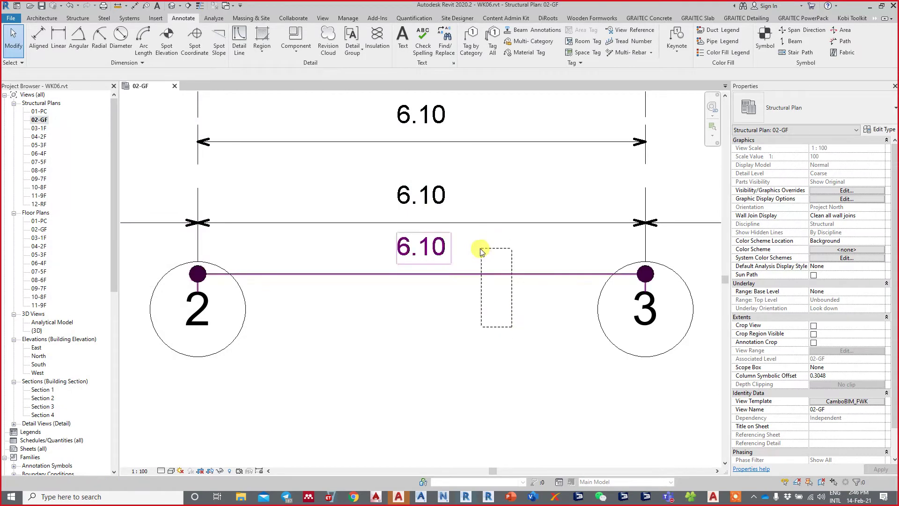
pyautogui.moveTo(527, 342); pyautogui.dragTo(492, 251)
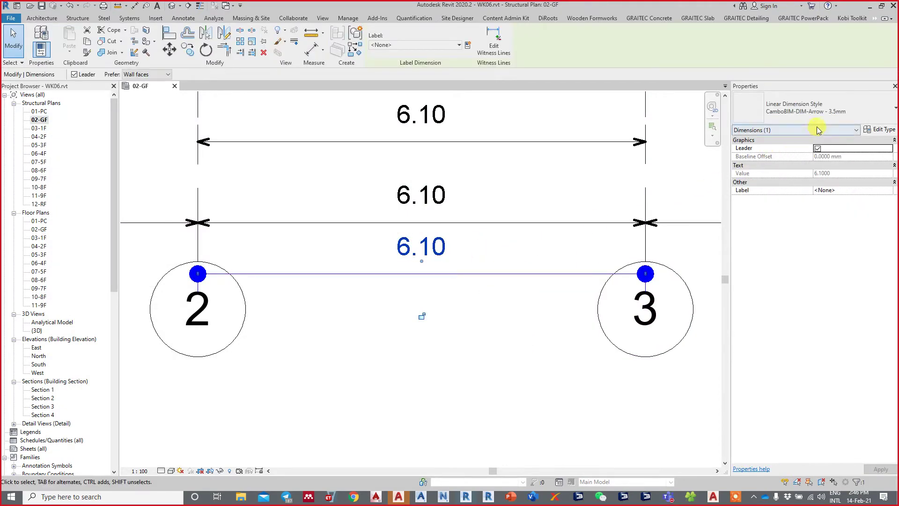
pyautogui.click(880, 129)
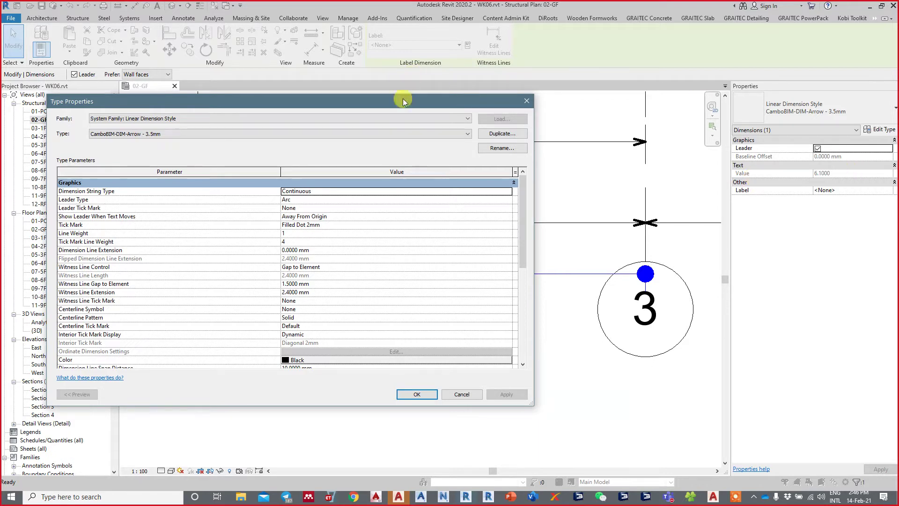
pyautogui.moveTo(403, 99)
pyautogui.mouseDown()
pyautogui.moveTo(513, 75)
pyautogui.moveTo(619, 77)
pyautogui.mouseUp()
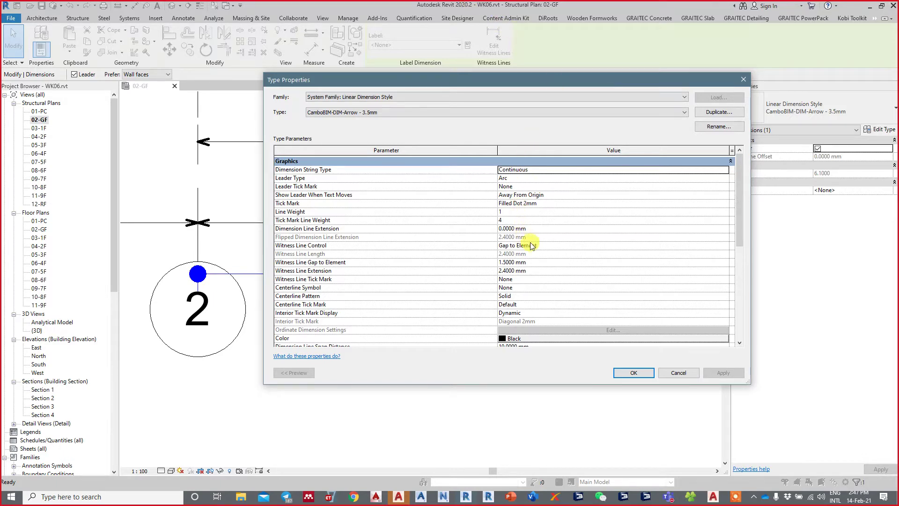
# Try a dimension Line Weight of 2 and apply it
pyautogui.scroll(-2, 532, 245)
pyautogui.scroll(2, 532, 245)
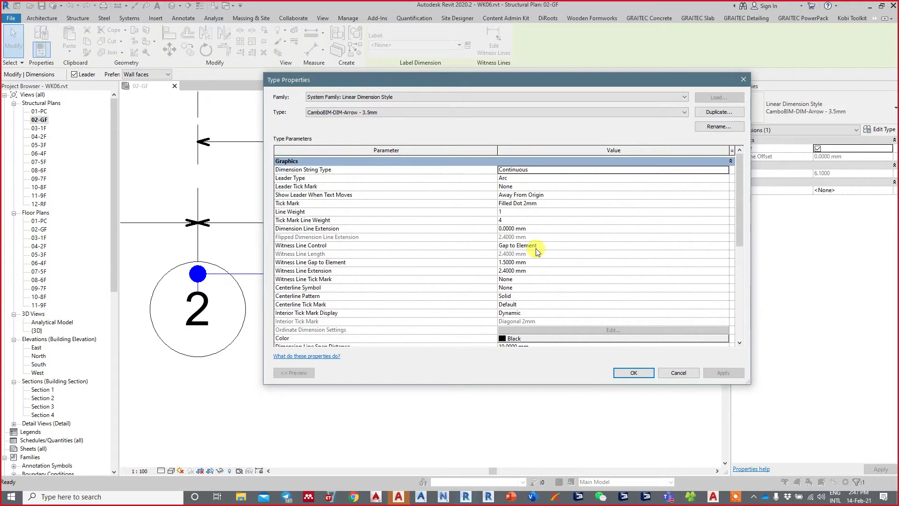
pyautogui.click(538, 221)
pyautogui.click(537, 213)
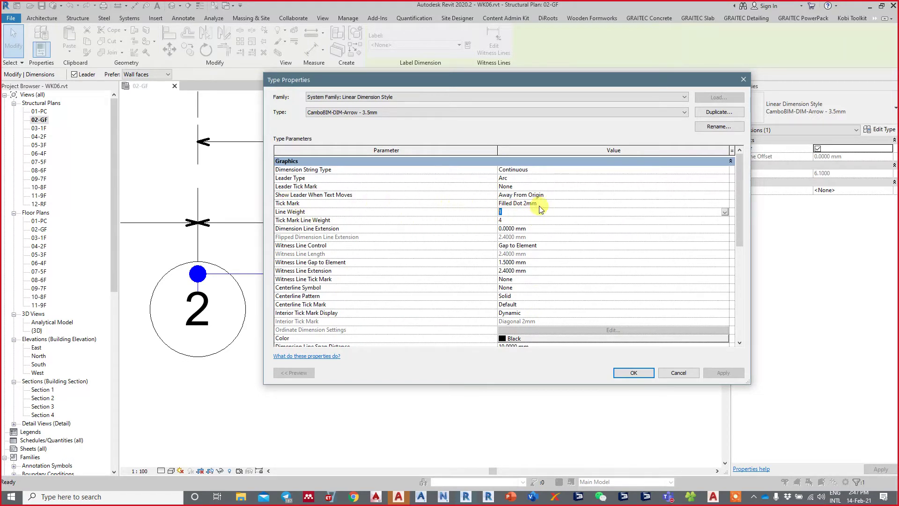
pyautogui.click(529, 204)
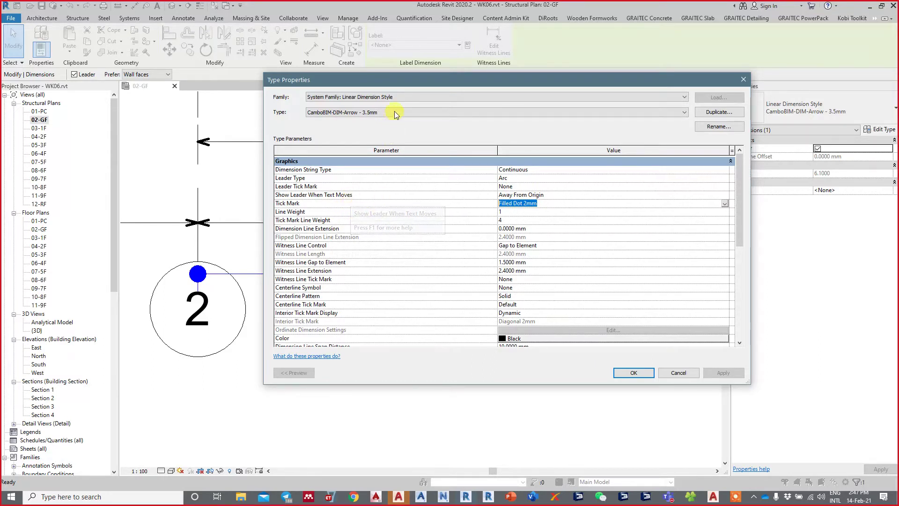
pyautogui.moveTo(405, 81); pyautogui.dragTo(595, 67)
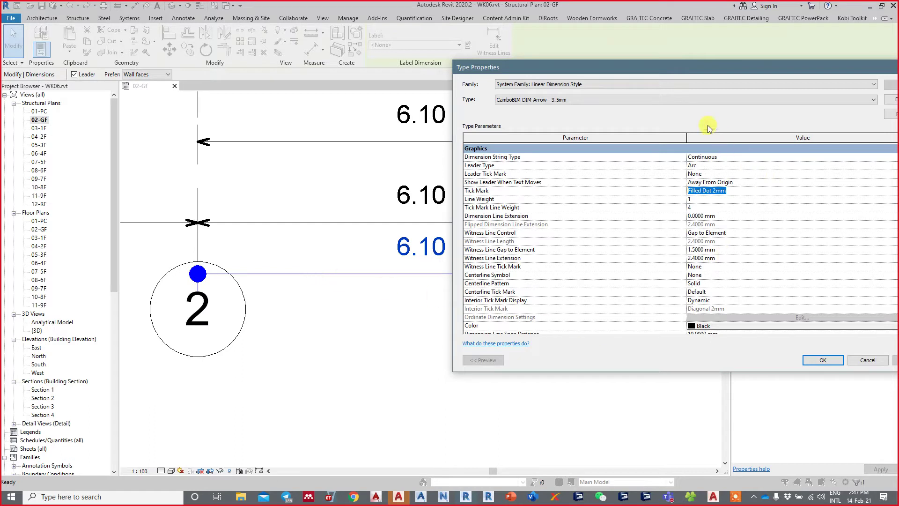
pyautogui.moveTo(676, 69)
pyautogui.mouseDown()
pyautogui.moveTo(549, 74)
pyautogui.moveTo(476, 96)
pyautogui.mouseUp()
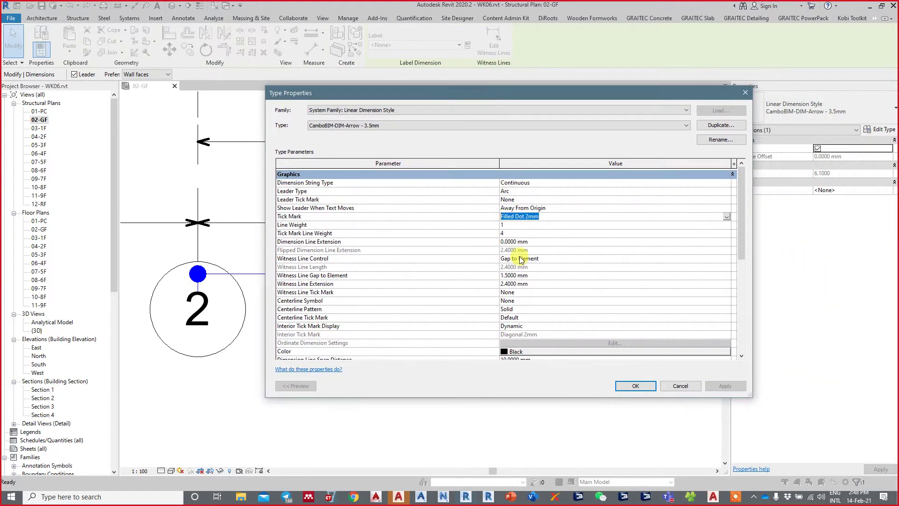
pyautogui.click(556, 225)
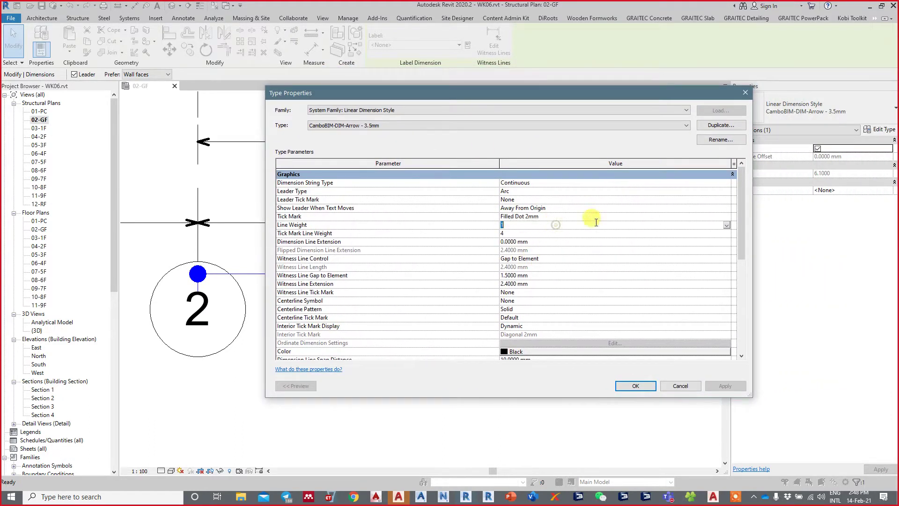
pyautogui.click(726, 225)
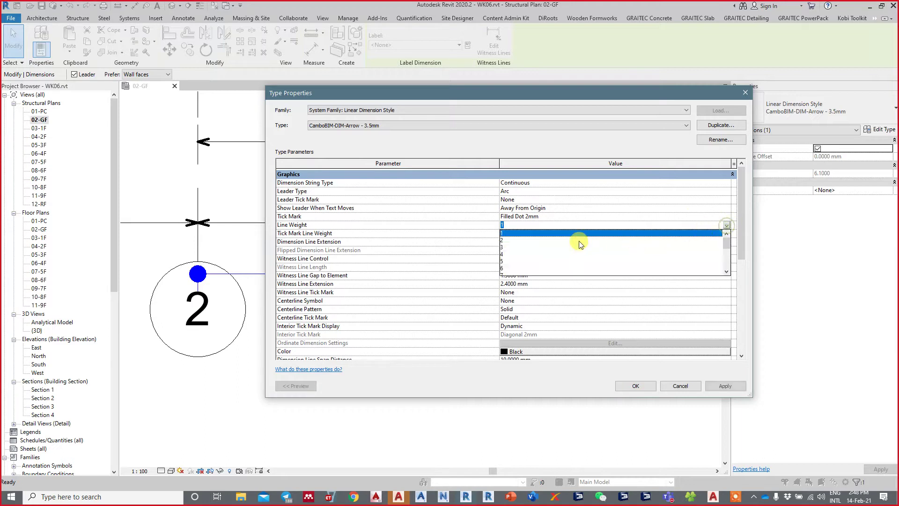
pyautogui.click(503, 243)
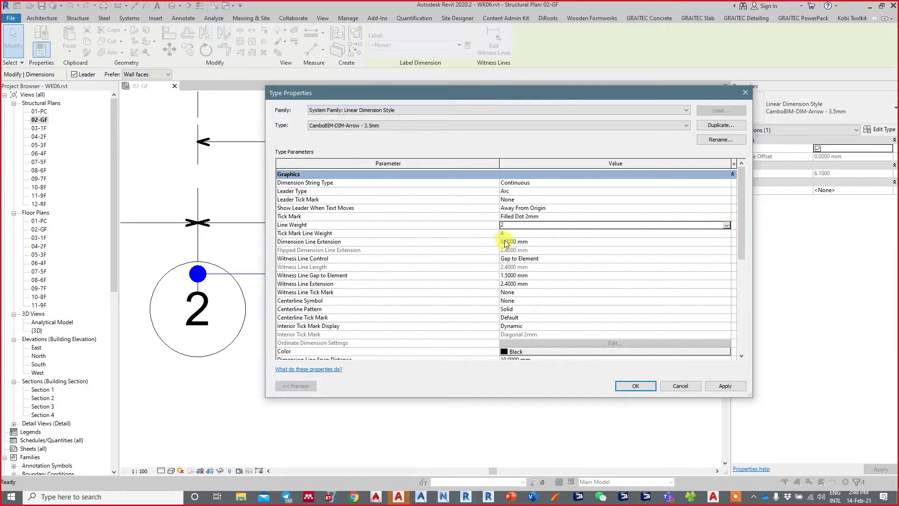
pyautogui.click(724, 387)
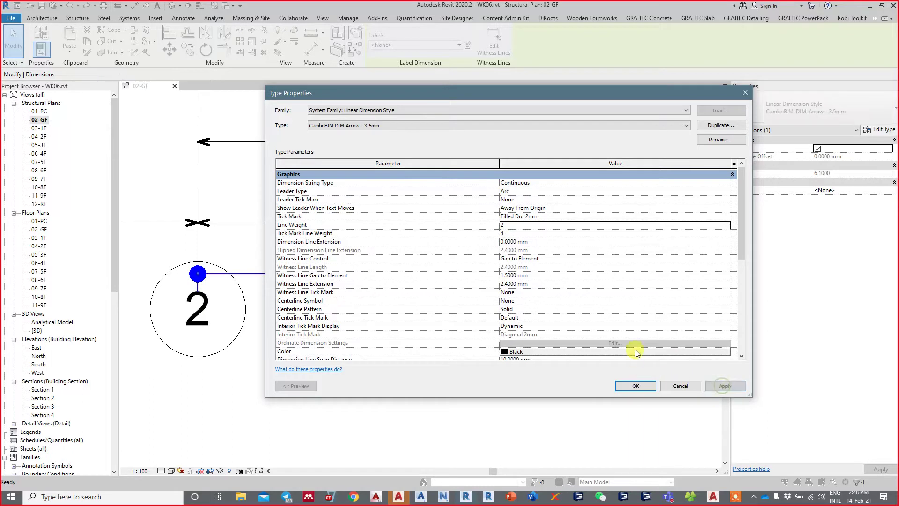
# Raise the dimension Line Weight to 6 and apply it
pyautogui.moveTo(397, 94); pyautogui.dragTo(531, 94)
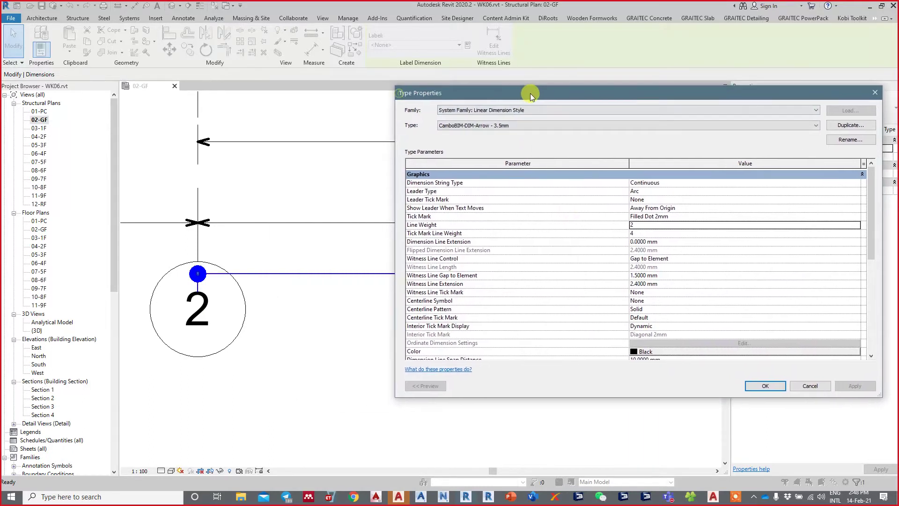
pyautogui.click(707, 225)
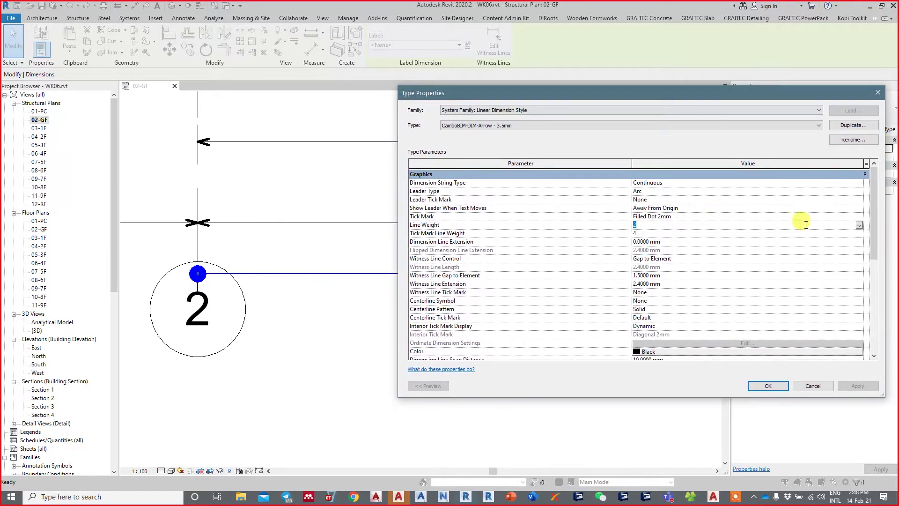
pyautogui.click(860, 226)
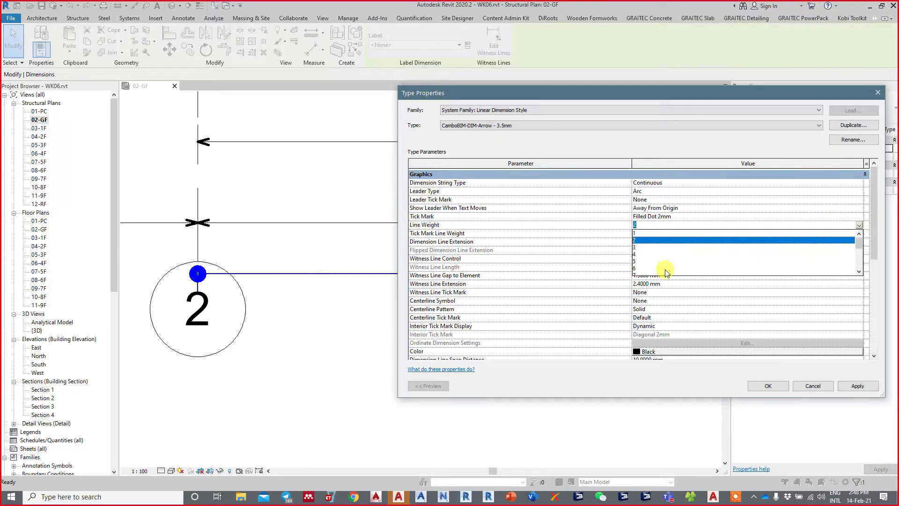
pyautogui.click(645, 268)
pyautogui.click(854, 385)
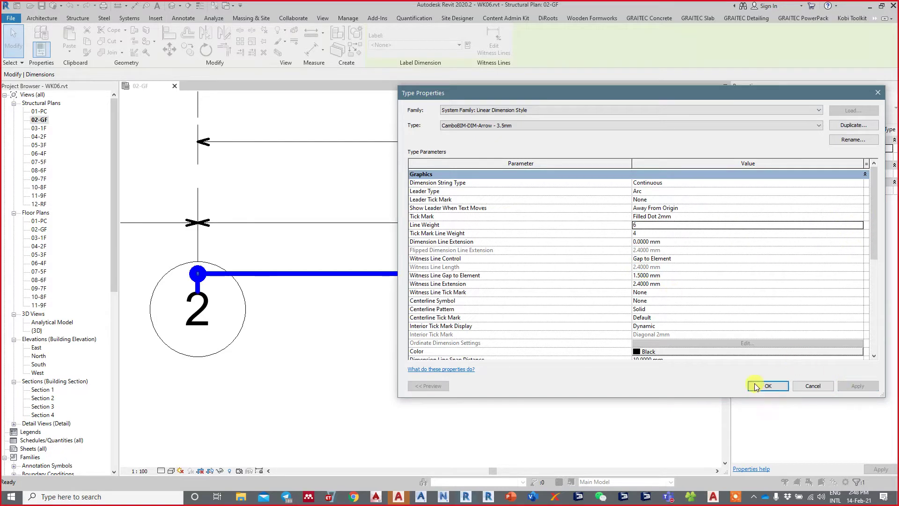
# Return the dimension Line Weight to 1 and apply it
pyautogui.click(750, 224)
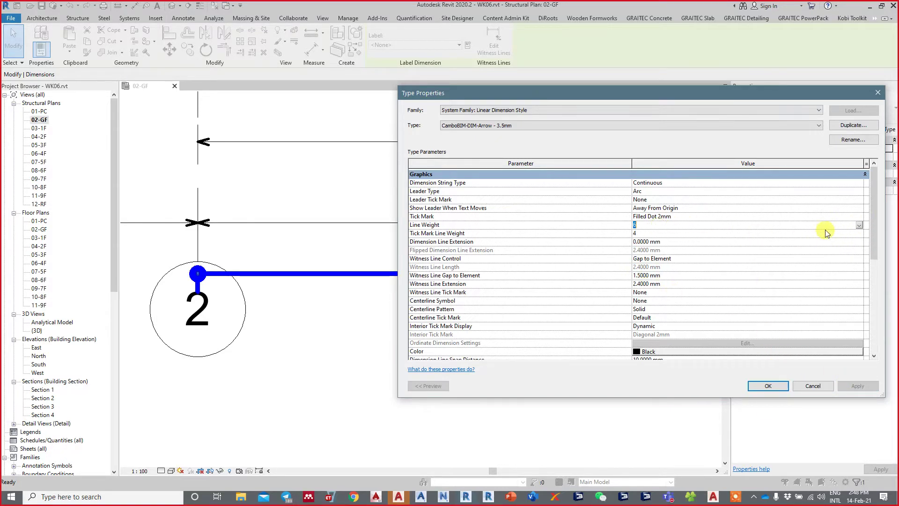
pyautogui.click(859, 224)
pyautogui.click(651, 233)
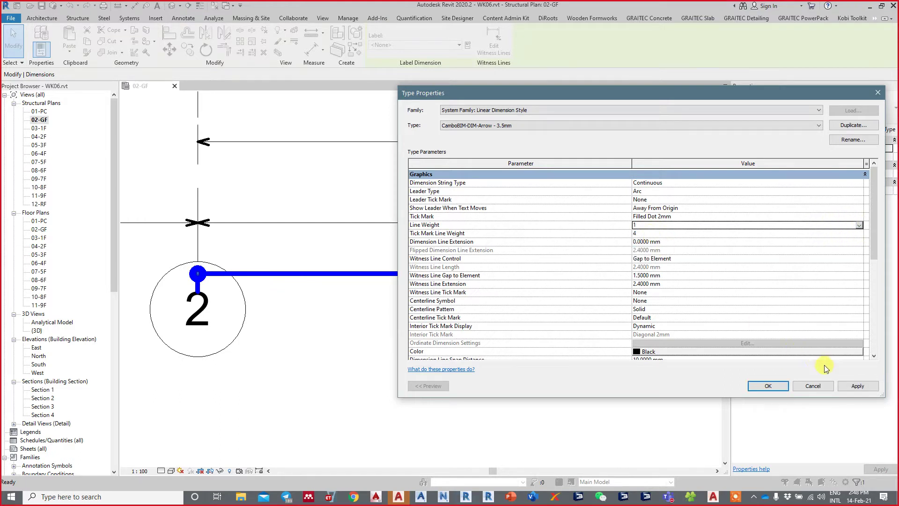
pyautogui.click(854, 389)
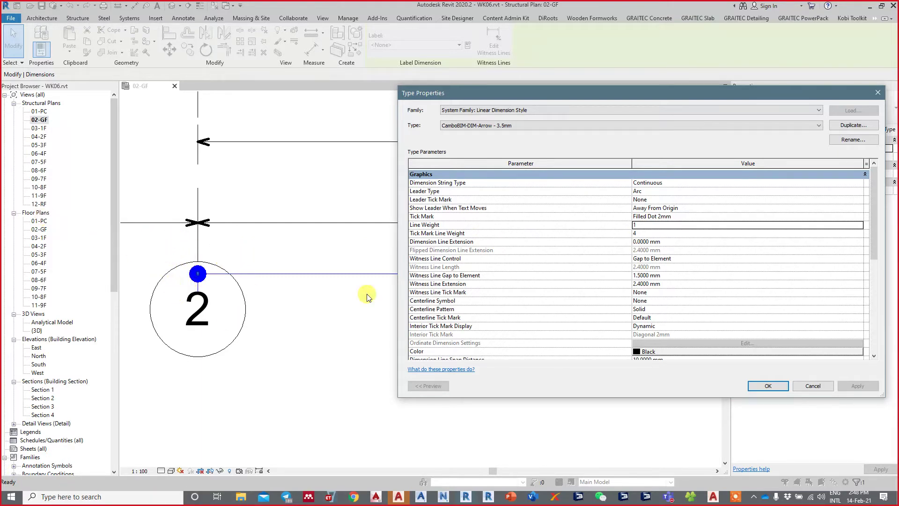
# Change Tick Mark Line Weight from 4 to 1 and apply it
pyautogui.click(677, 233)
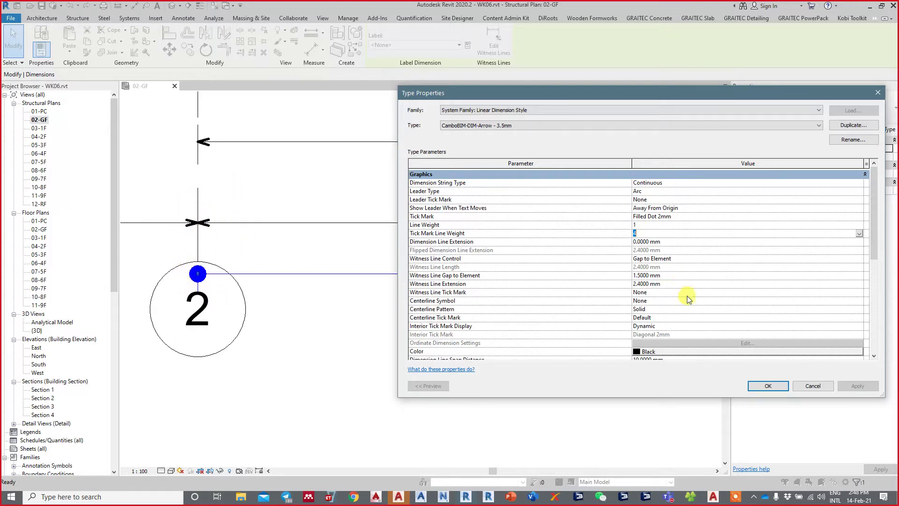
pyautogui.click(860, 233)
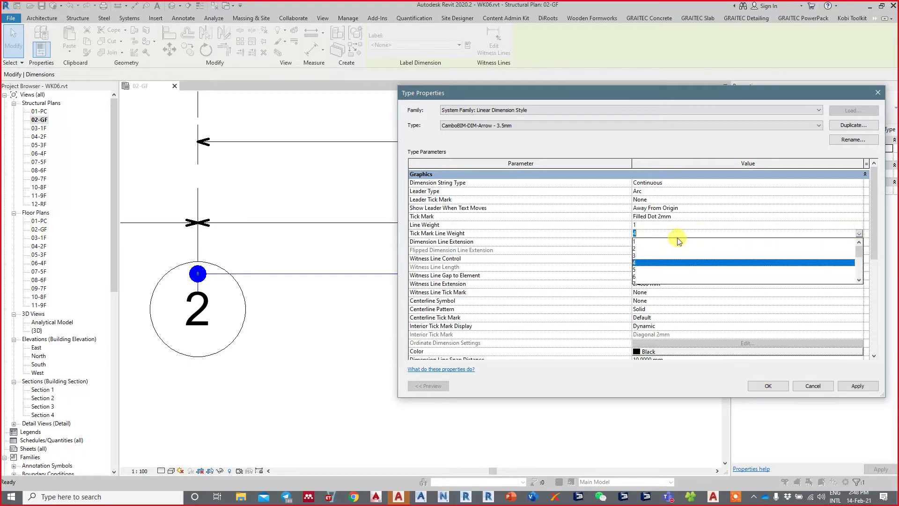
pyautogui.click(646, 241)
pyautogui.click(858, 386)
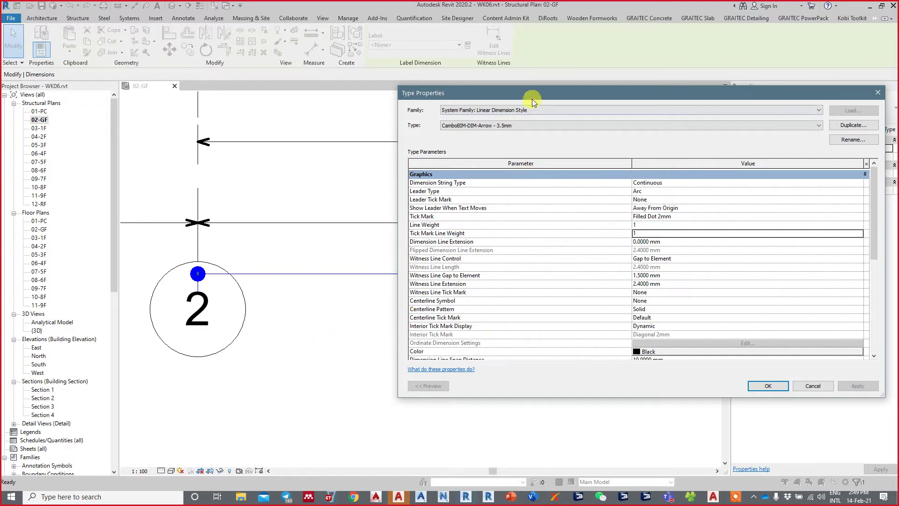
# Confirm the type changes and return to the 02-GF plan view
pyautogui.moveTo(529, 92); pyautogui.dragTo(332, 59)
pyautogui.scroll(-5, 440, 215)
pyautogui.scroll(5, 449, 209)
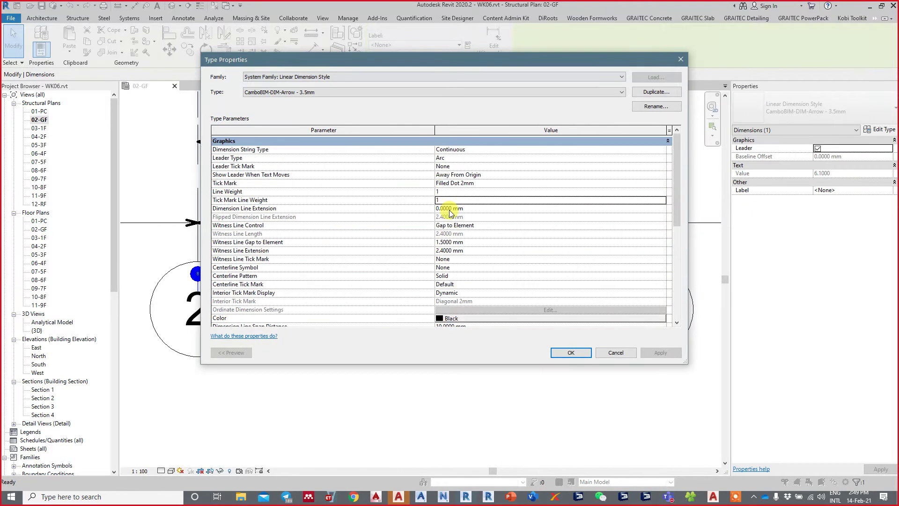
pyautogui.moveTo(433, 71); pyautogui.dragTo(378, 110)
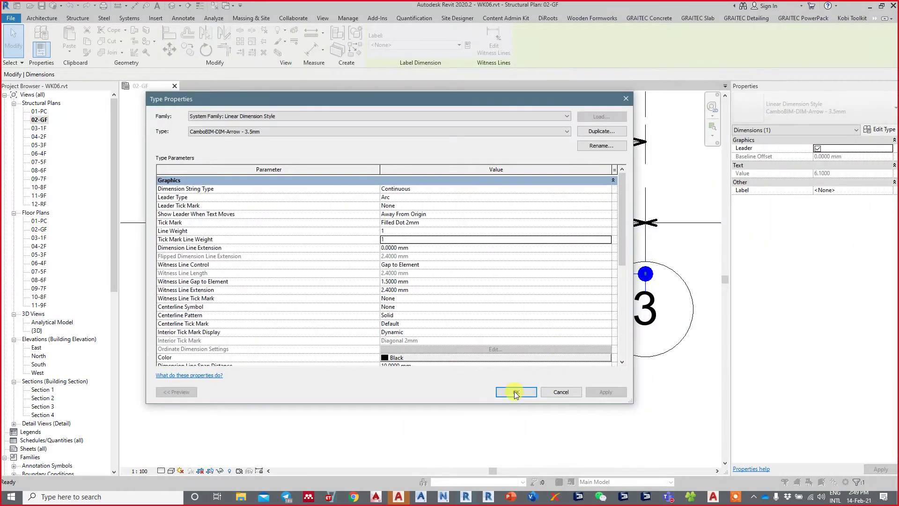
pyautogui.click(516, 392)
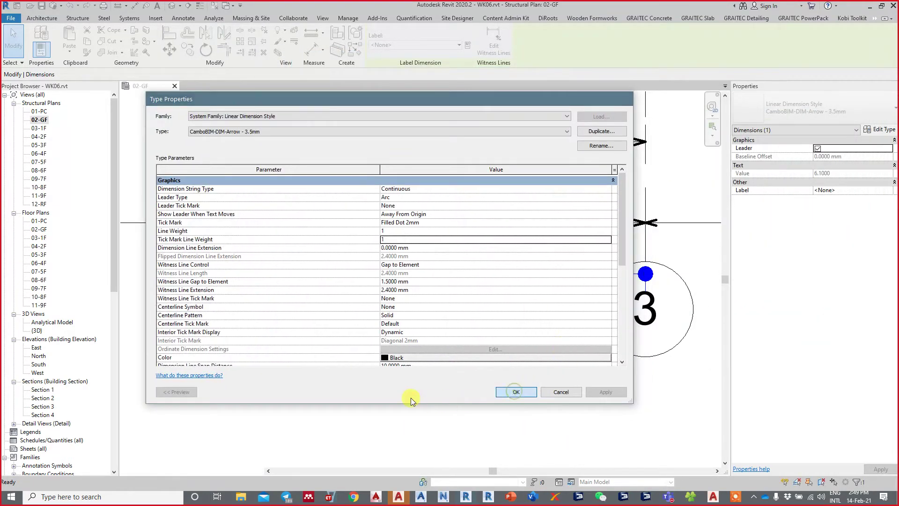
pyautogui.click(387, 372)
pyautogui.moveTo(456, 346); pyautogui.dragTo(428, 328, button='middle')
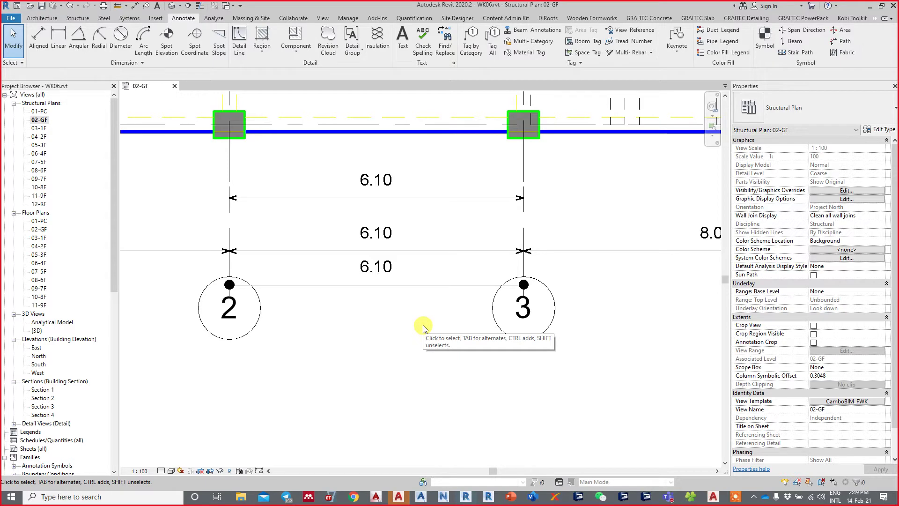
# Set the bottom 6.10 dimension's style colour to the cyan swatch and apply it
pyautogui.click(357, 270)
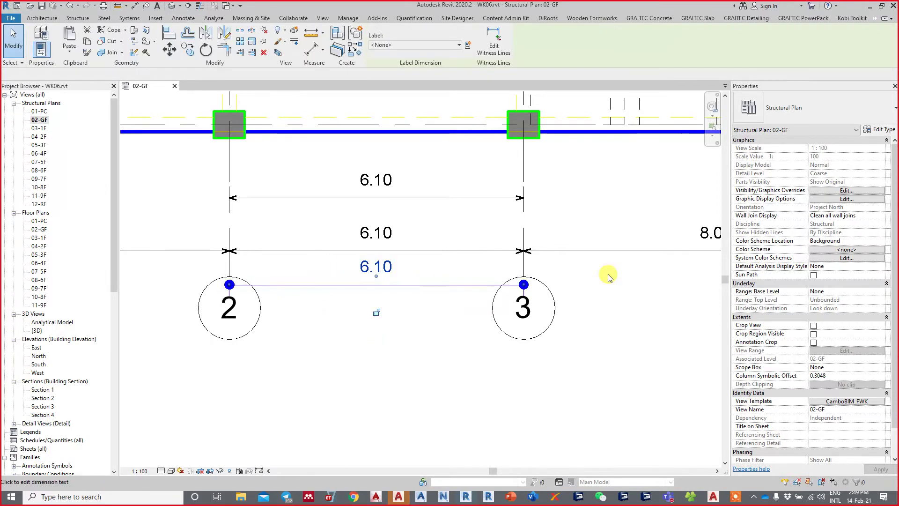
pyautogui.click(321, 265)
pyautogui.click(876, 131)
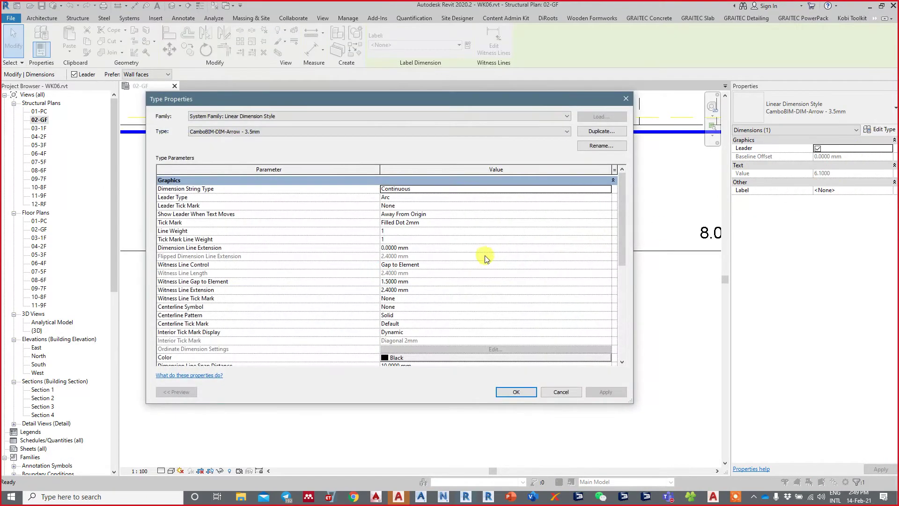
pyautogui.scroll(-1, 287, 371)
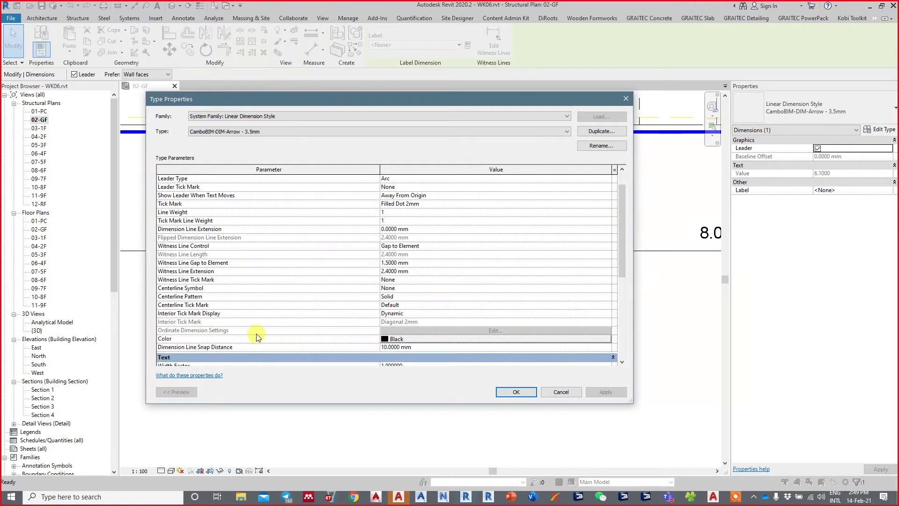
pyautogui.click(397, 339)
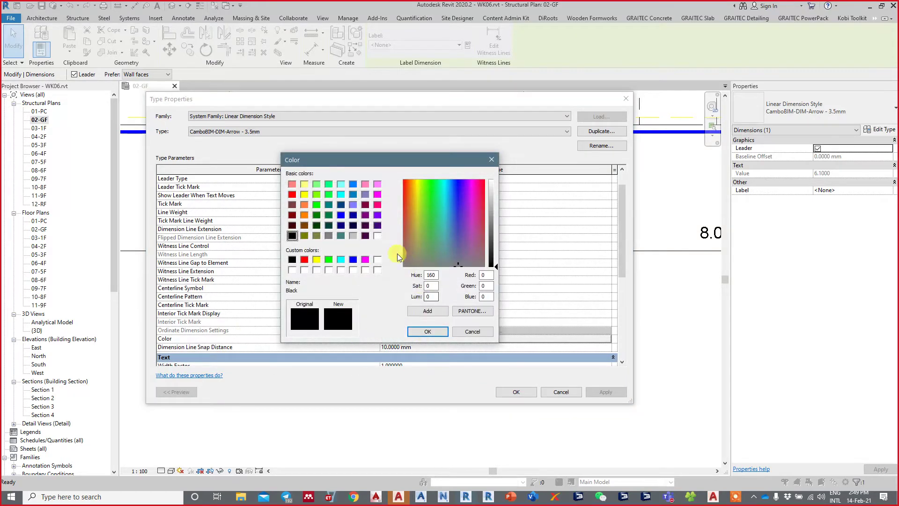
pyautogui.click(340, 260)
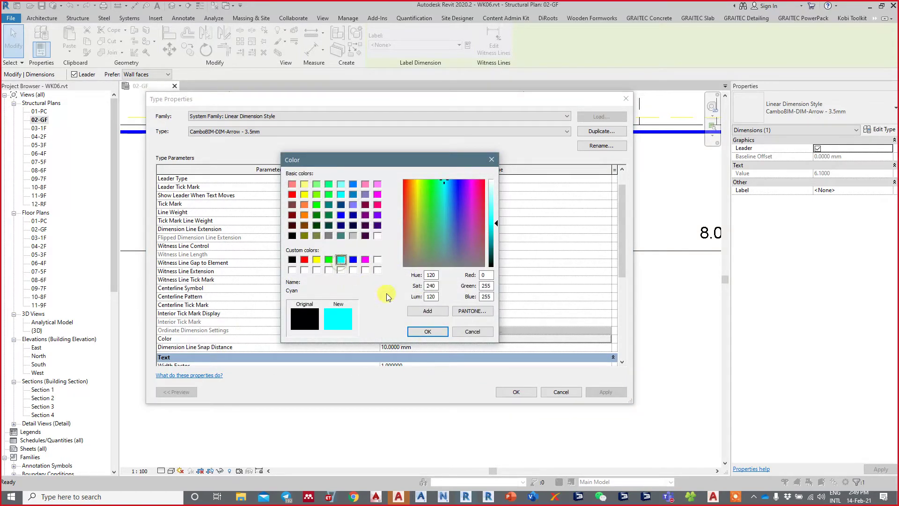
pyautogui.click(427, 332)
pyautogui.click(603, 392)
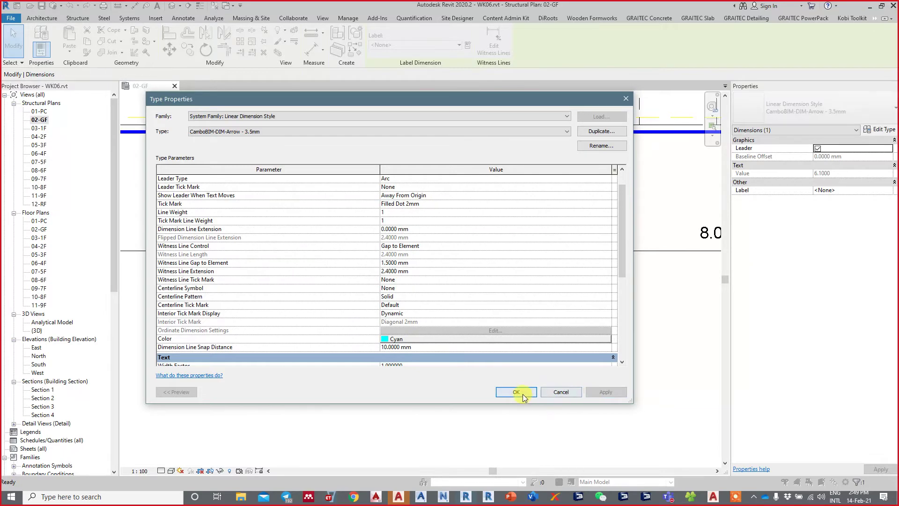
pyautogui.click(519, 392)
pyautogui.click(431, 350)
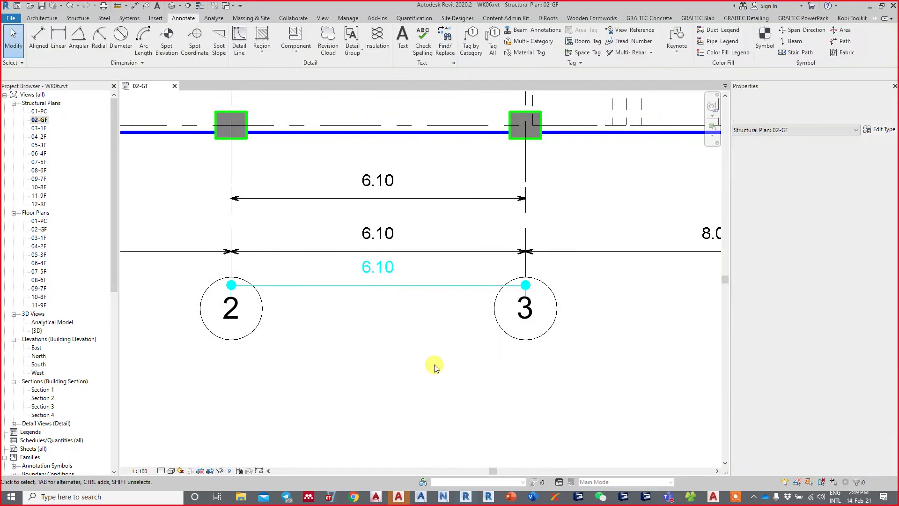
pyautogui.scroll(2, 434, 365)
pyautogui.moveTo(459, 337)
pyautogui.mouseDown(button='middle')
pyautogui.moveTo(474, 345)
pyautogui.moveTo(522, 341)
pyautogui.mouseUp(button='middle')
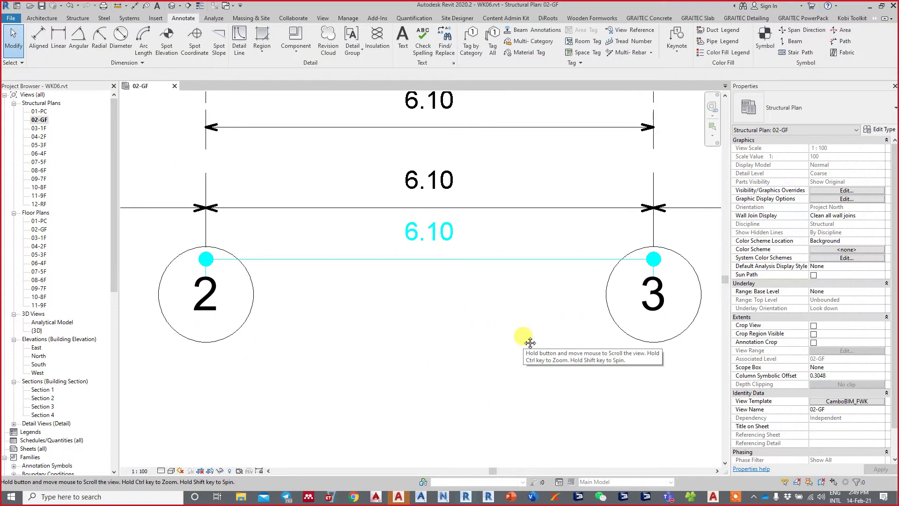
pyautogui.moveTo(439, 324); pyautogui.dragTo(460, 351, button='middle')
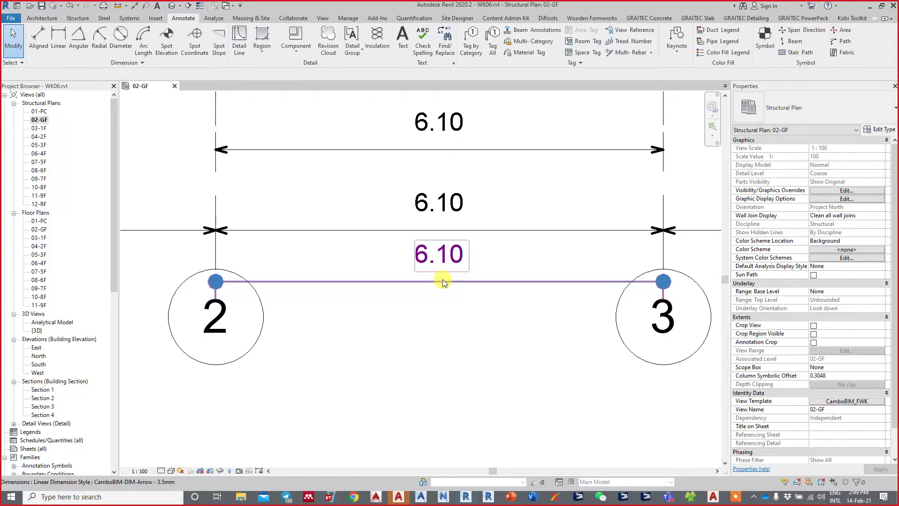
pyautogui.click(443, 279)
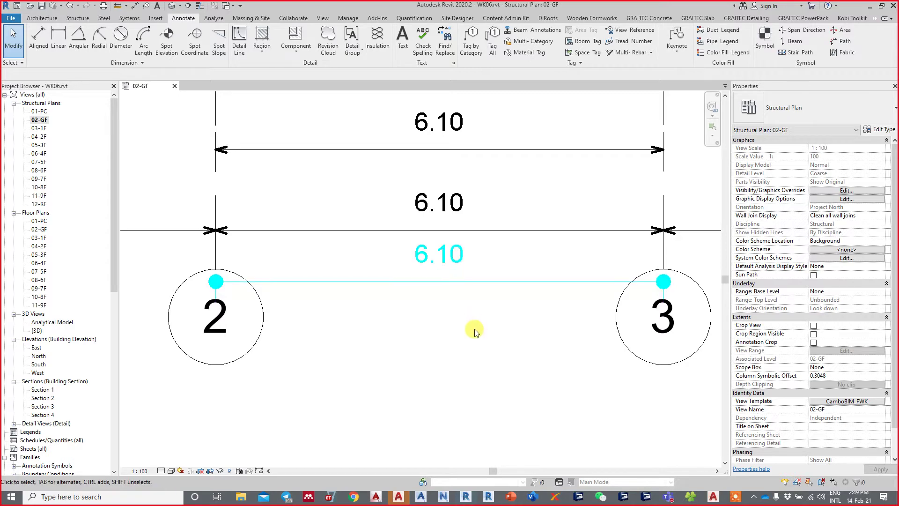
pyautogui.moveTo(474, 331); pyautogui.dragTo(446, 315, button='middle')
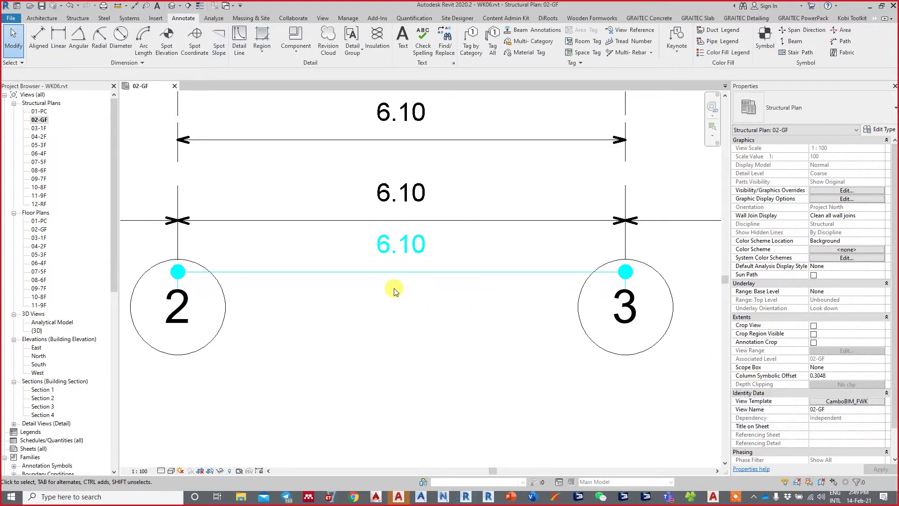
pyautogui.click(380, 302)
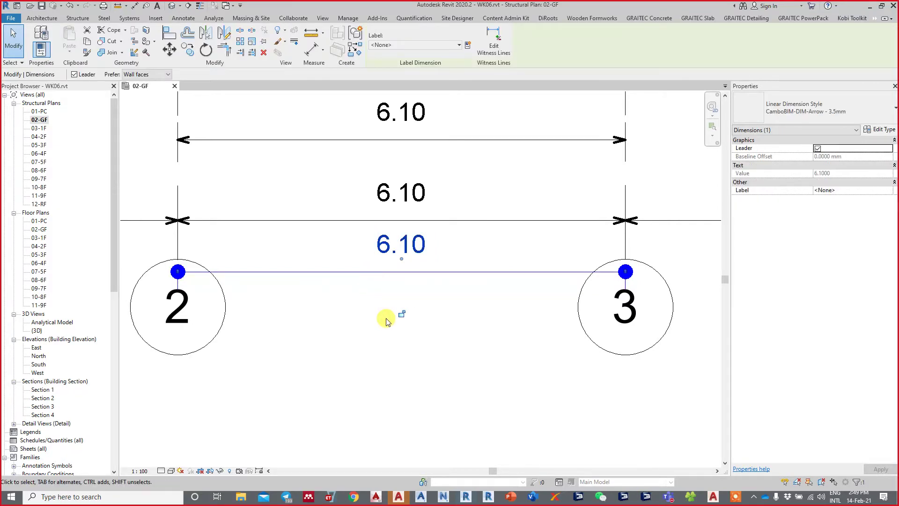
pyautogui.press('Escape')
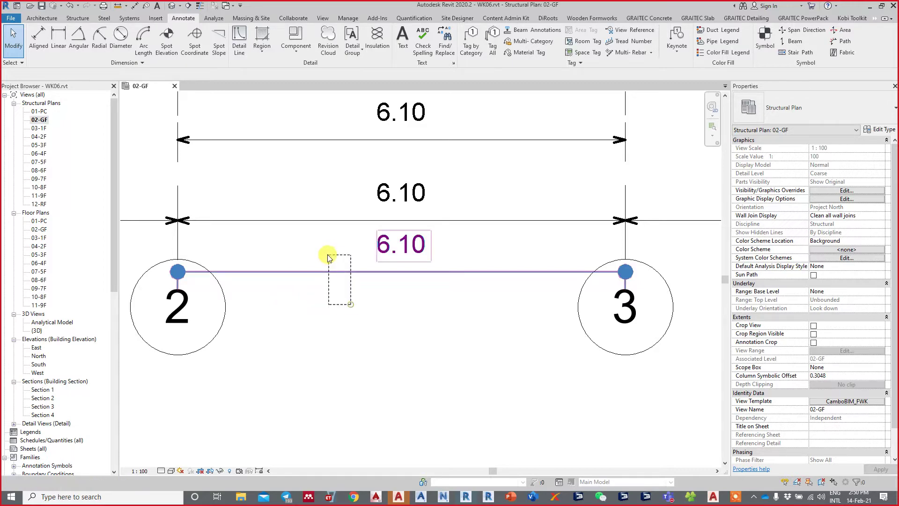
pyautogui.click(328, 255)
pyautogui.click(413, 329)
pyautogui.moveTo(461, 335); pyautogui.dragTo(356, 269)
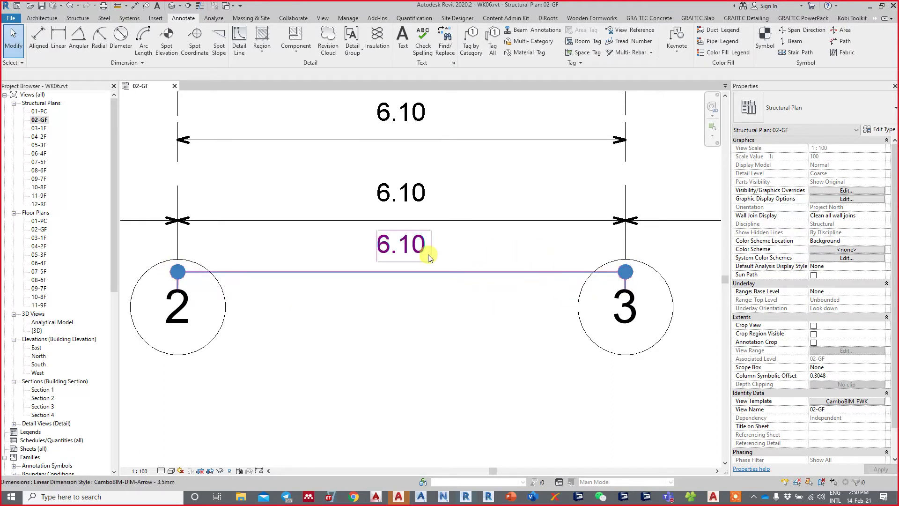
pyautogui.moveTo(526, 401); pyautogui.dragTo(568, 425, button='middle')
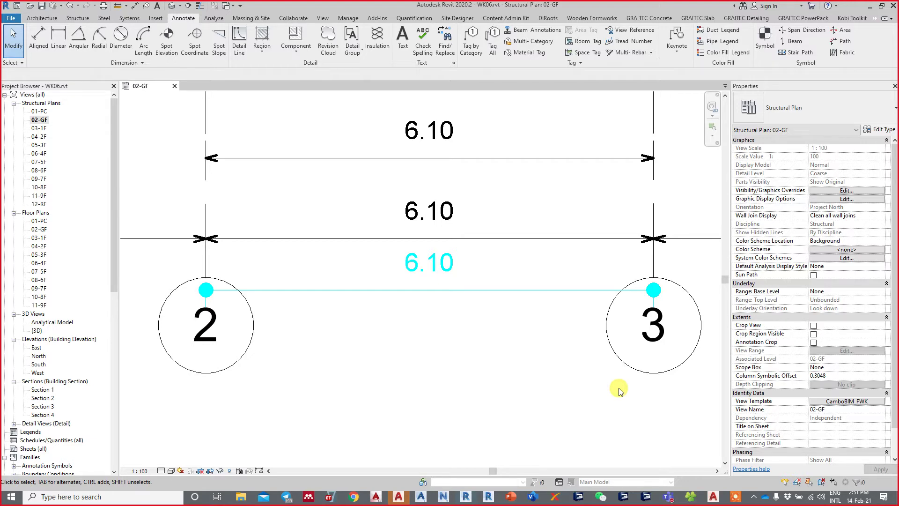
pyautogui.click(399, 497)
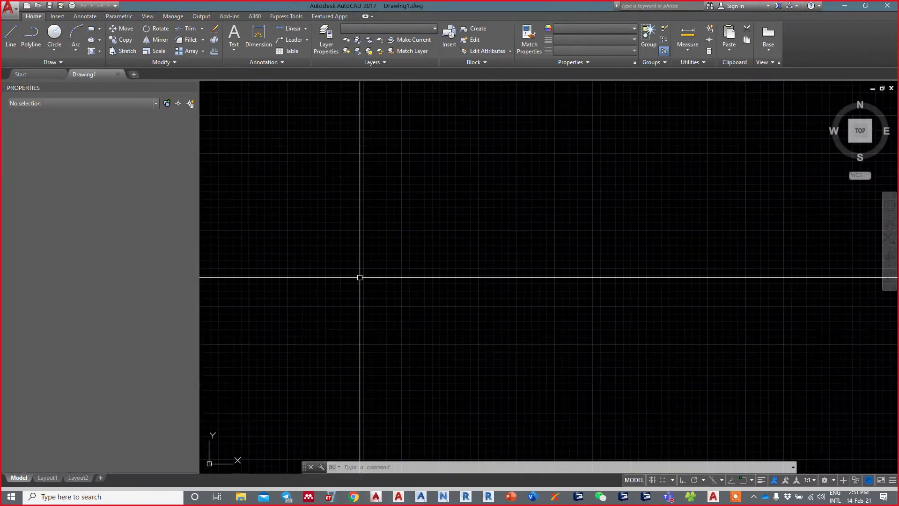
pyautogui.click(581, 41)
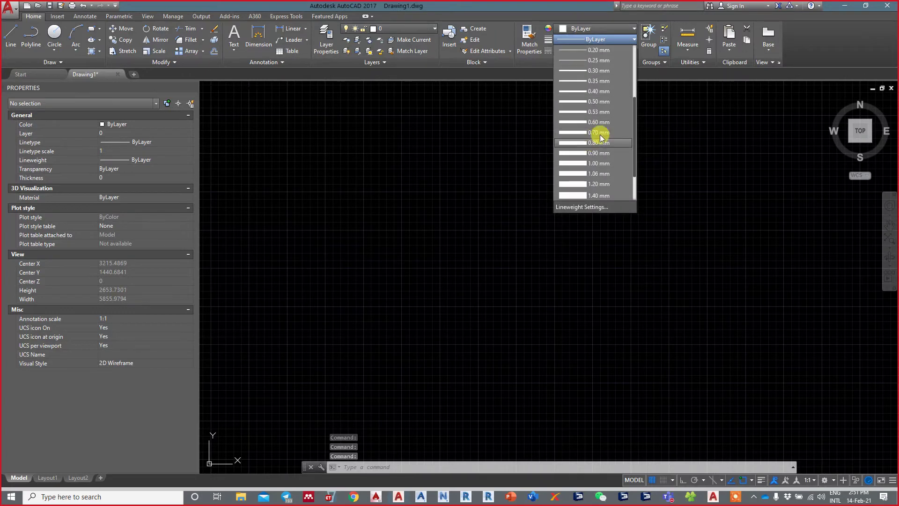
pyautogui.scroll(1, 601, 140)
pyautogui.scroll(1, 601, 148)
pyautogui.scroll(1, 602, 156)
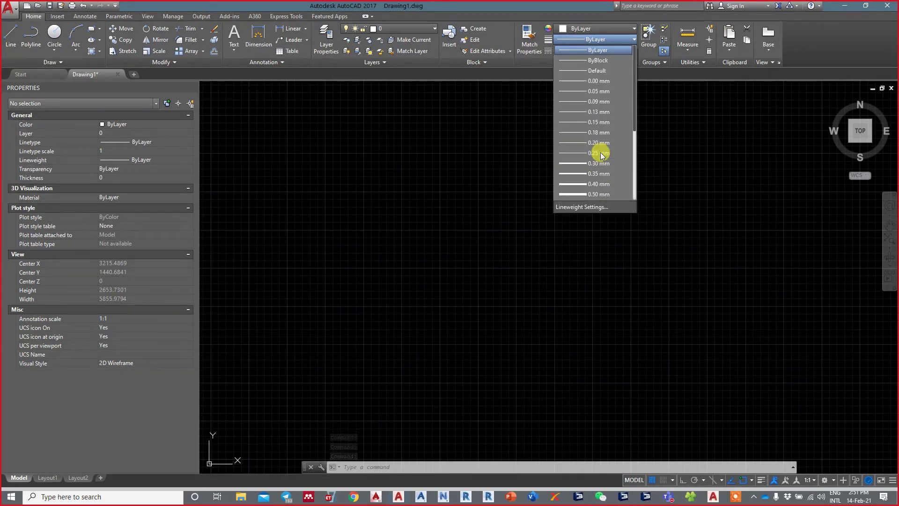
pyautogui.click(520, 136)
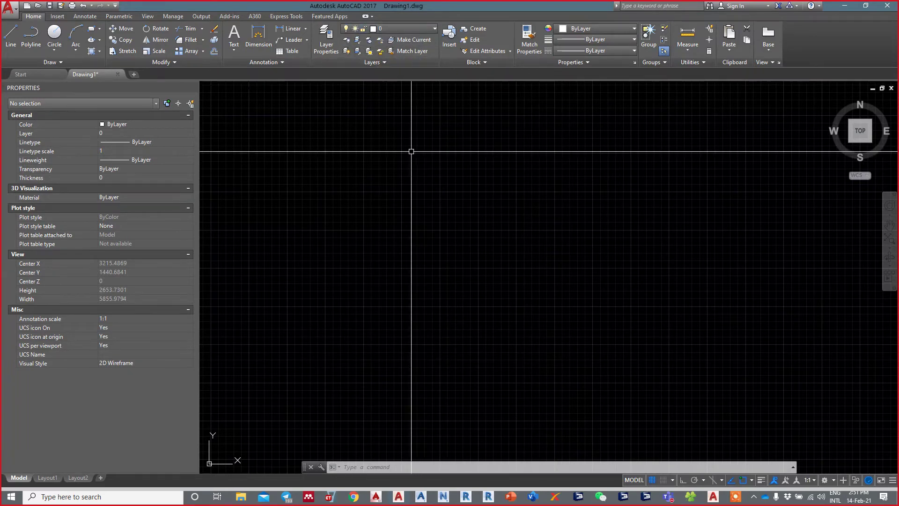
pyautogui.moveTo(374, 189)
pyautogui.mouseDown()
pyautogui.moveTo(612, 186)
pyautogui.moveTo(416, 210)
pyautogui.mouseUp()
pyautogui.click(351, 271)
pyautogui.click(532, 344)
pyautogui.click(322, 362)
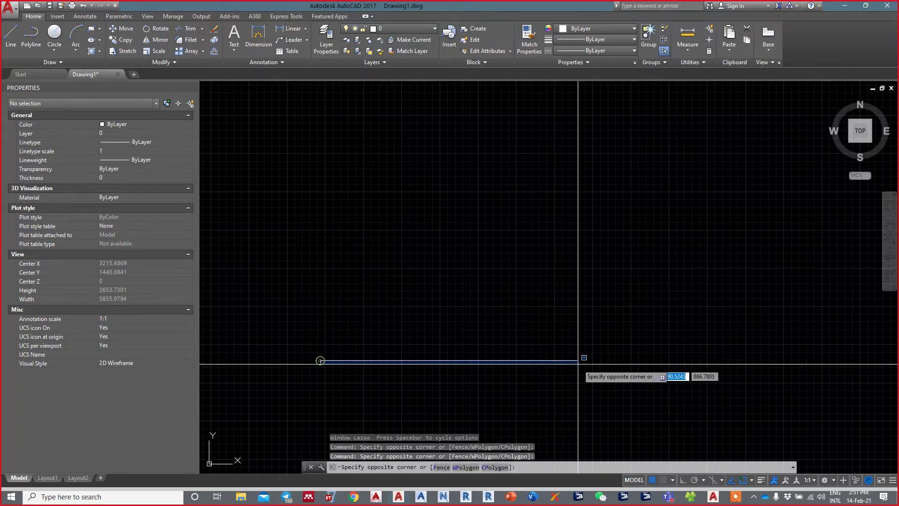
pyautogui.click(582, 375)
pyautogui.scroll(1, 588, 356)
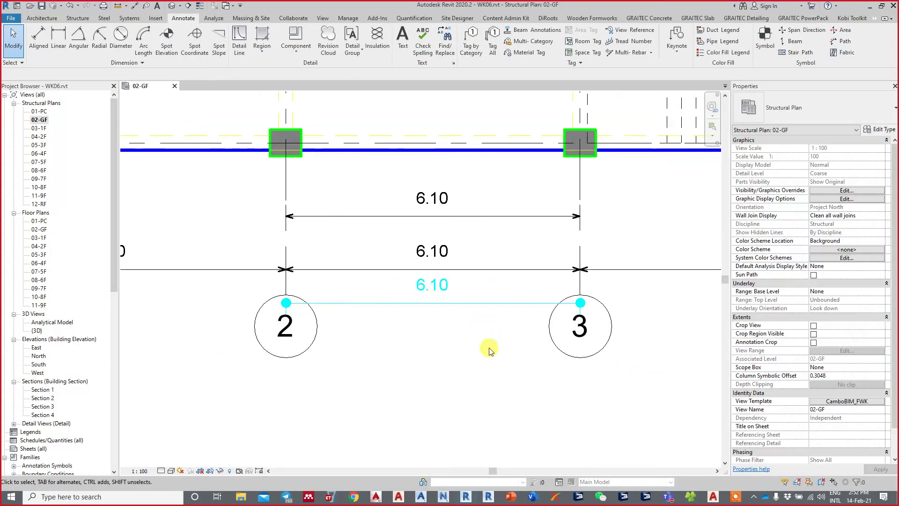
pyautogui.moveTo(489, 351); pyautogui.dragTo(474, 339, button='middle')
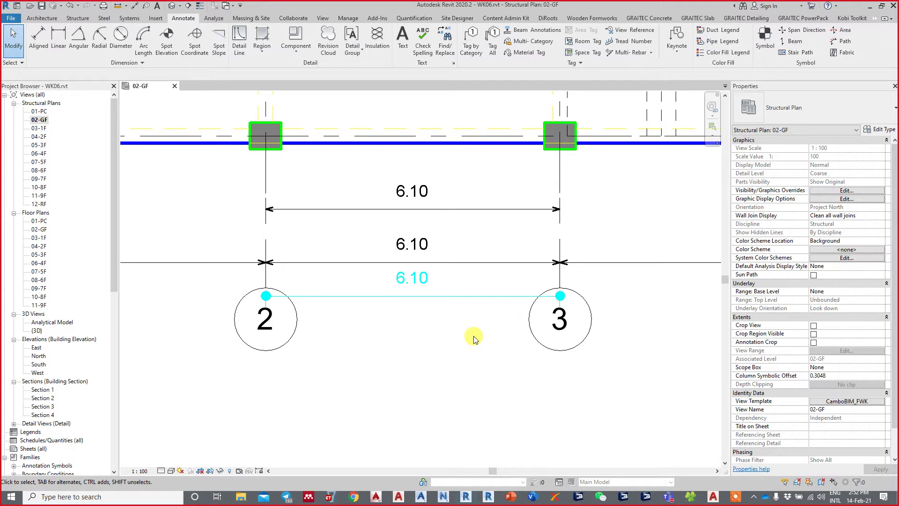
pyautogui.scroll(-3, 352, 261)
pyautogui.scroll(-2, 345, 303)
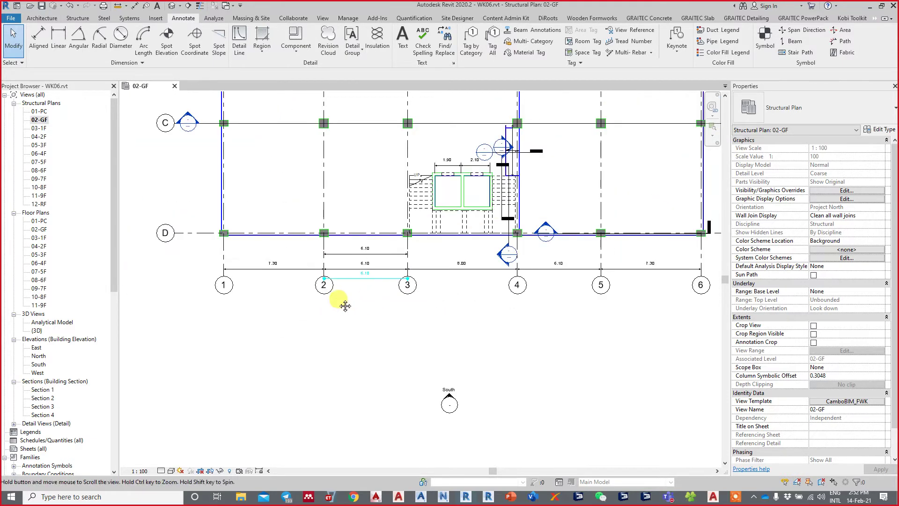
pyautogui.scroll(-1, 318, 314)
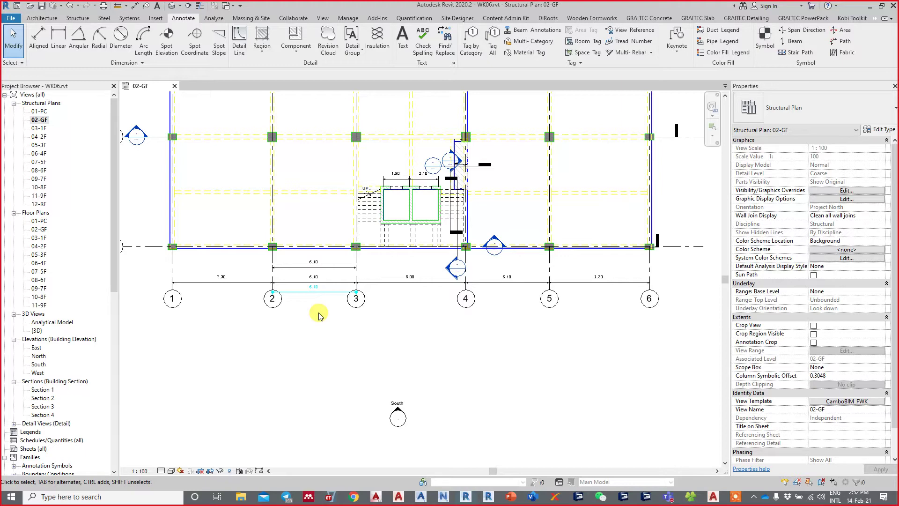
pyautogui.scroll(2, 437, 287)
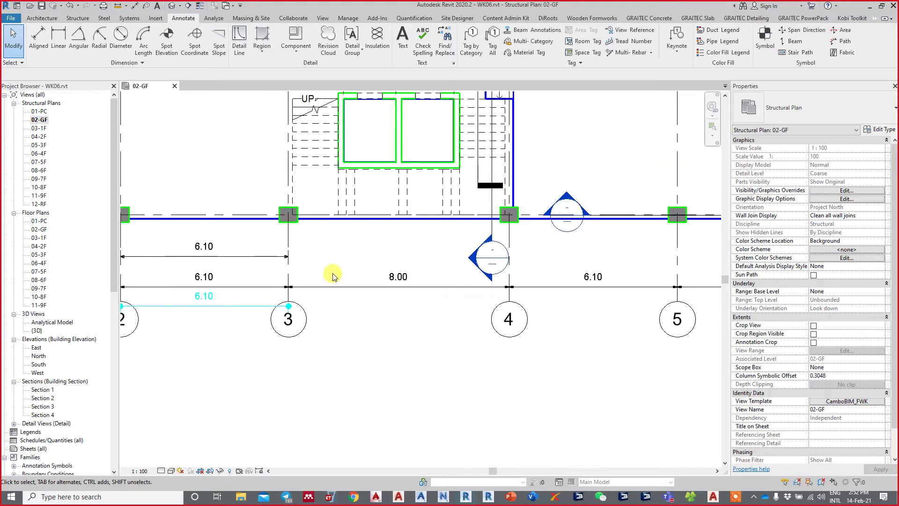
pyautogui.scroll(2, 331, 275)
pyautogui.scroll(1, 512, 276)
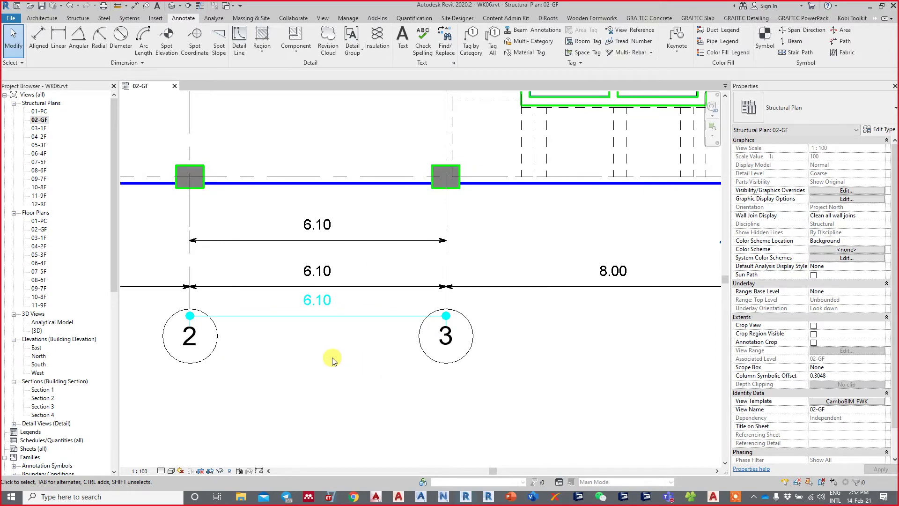
pyautogui.rightClick(298, 305)
pyautogui.press('Escape')
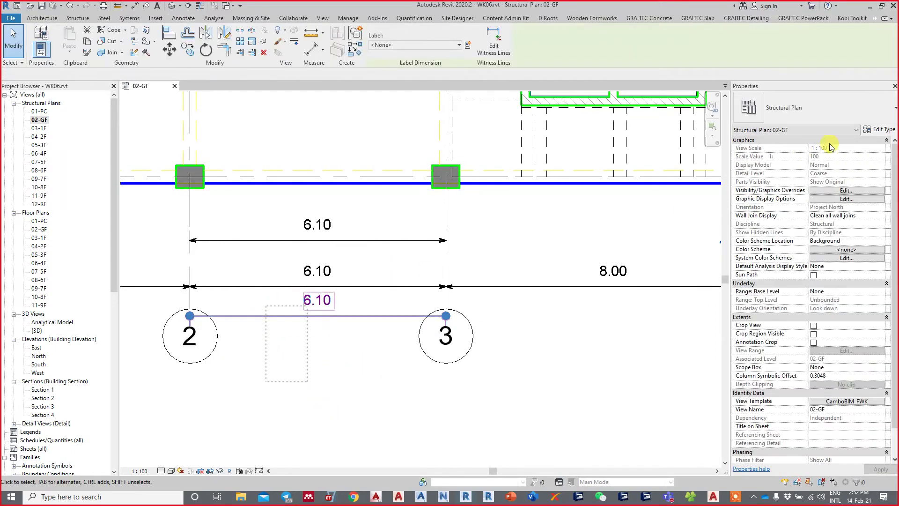
# Change the dimension style's Text Size to 3.5 mm and apply it
pyautogui.click(880, 130)
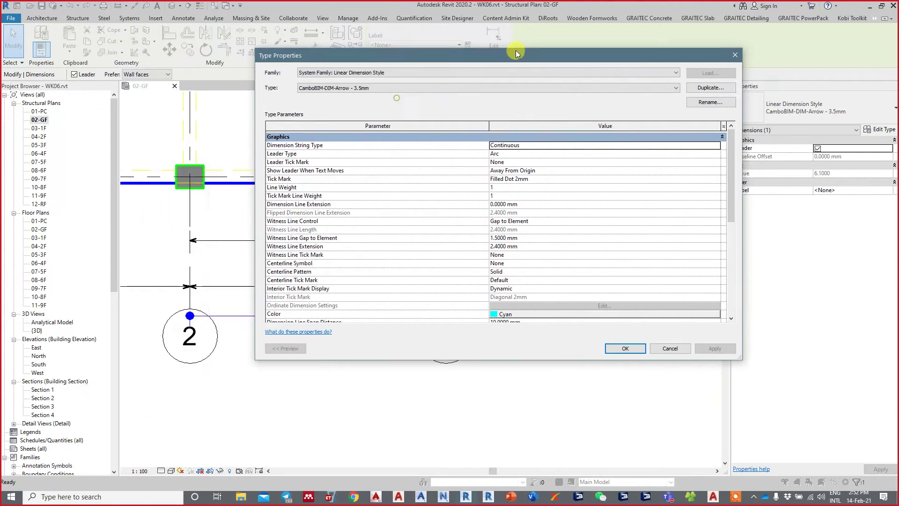
pyautogui.moveTo(516, 50); pyautogui.dragTo(538, 38)
pyautogui.scroll(-4, 594, 226)
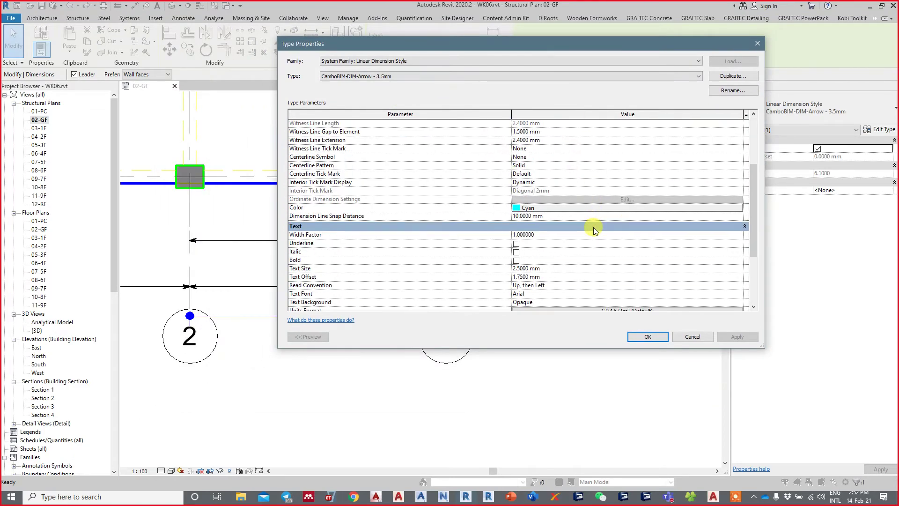
pyautogui.scroll(-5, 594, 227)
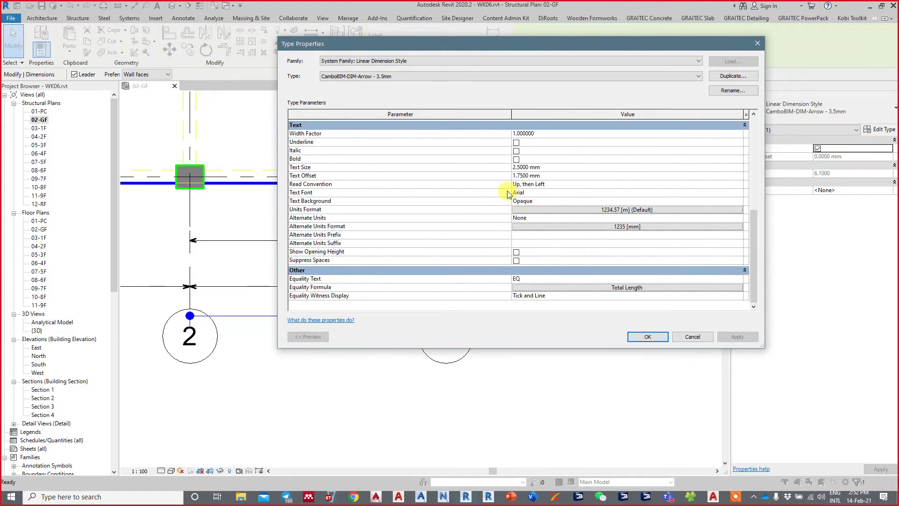
pyautogui.scroll(2, 467, 174)
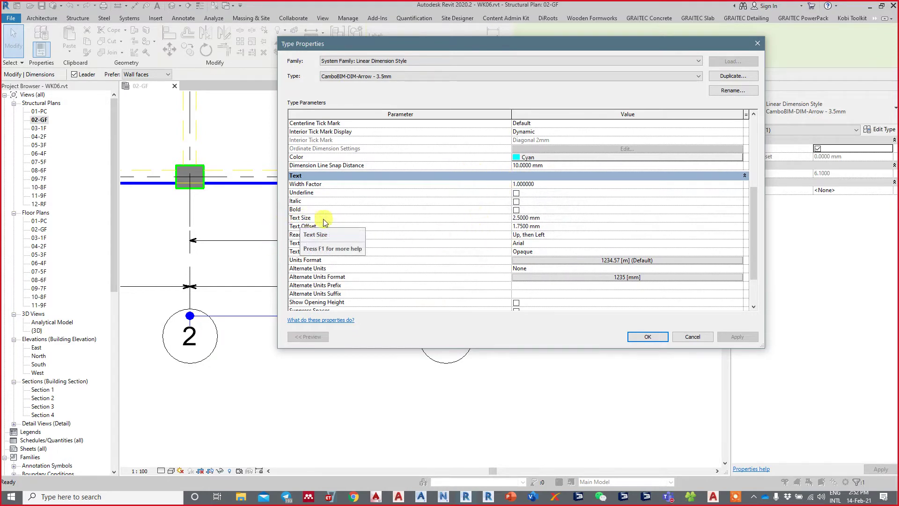
pyautogui.click(550, 221)
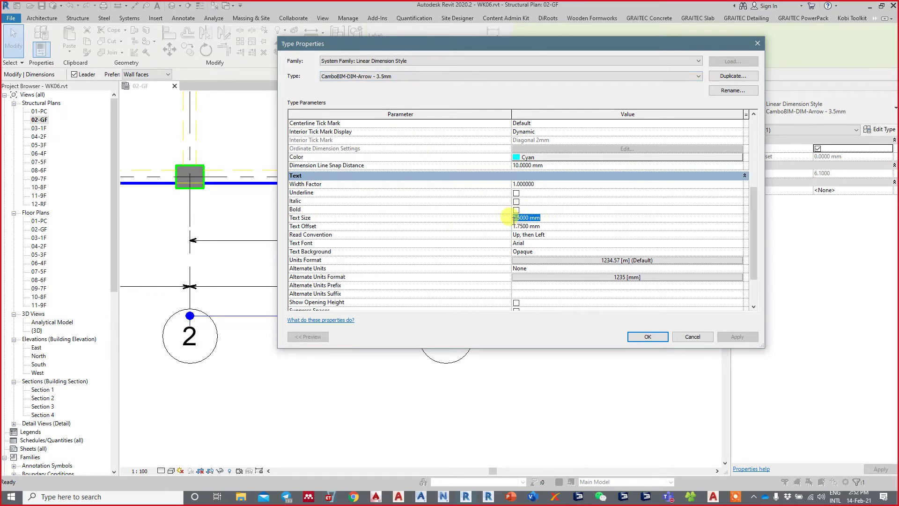
pyautogui.write('3')
pyautogui.write('.5')
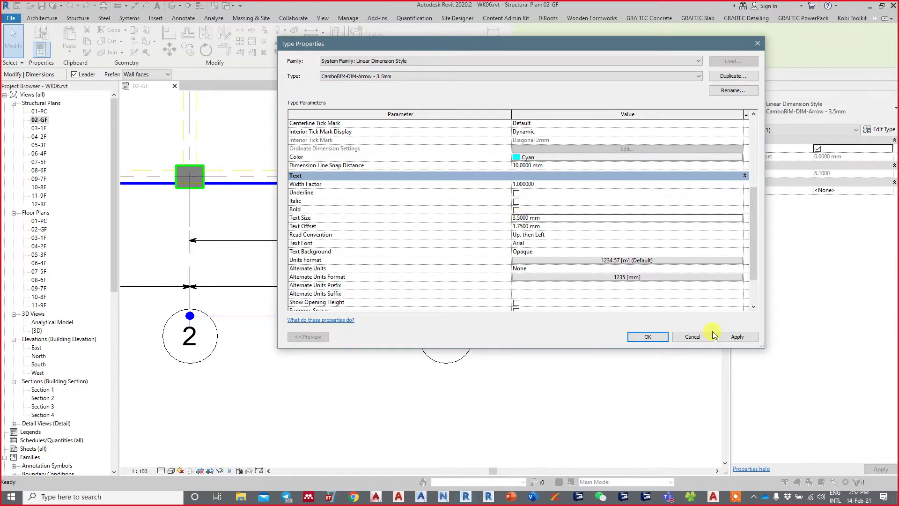
pyautogui.click(738, 337)
# Close the type settings and delete the duplicate black 6.10 dimensions
pyautogui.click(648, 337)
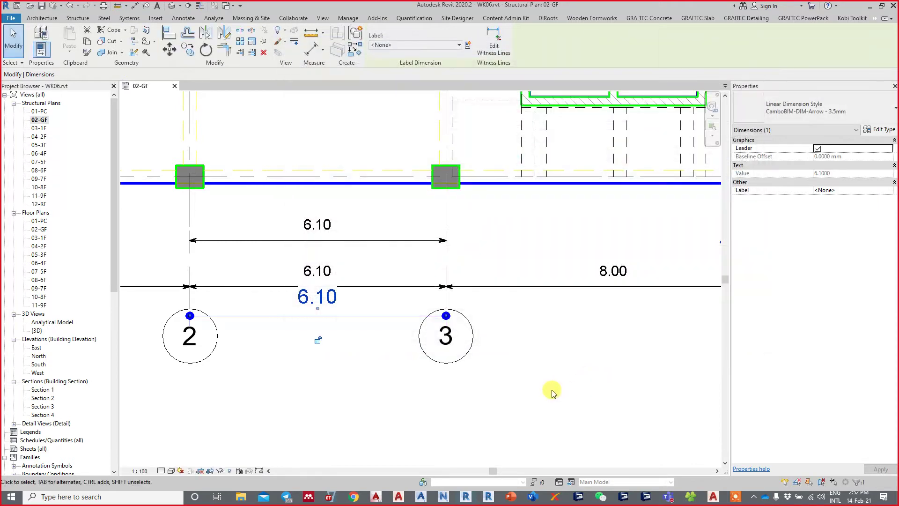
pyautogui.scroll(2, 445, 359)
pyautogui.click(405, 338)
pyautogui.moveTo(405, 337); pyautogui.dragTo(427, 336, button='middle')
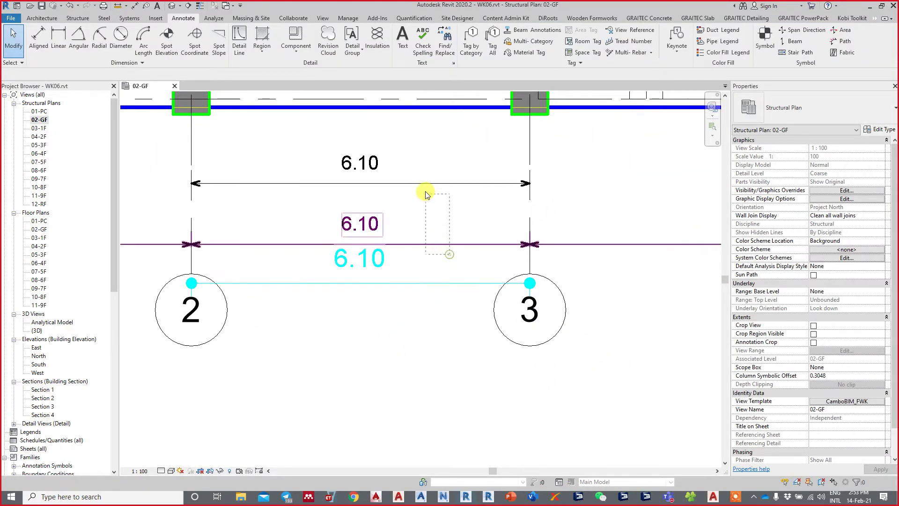
pyautogui.click(420, 168)
pyautogui.press('Delete')
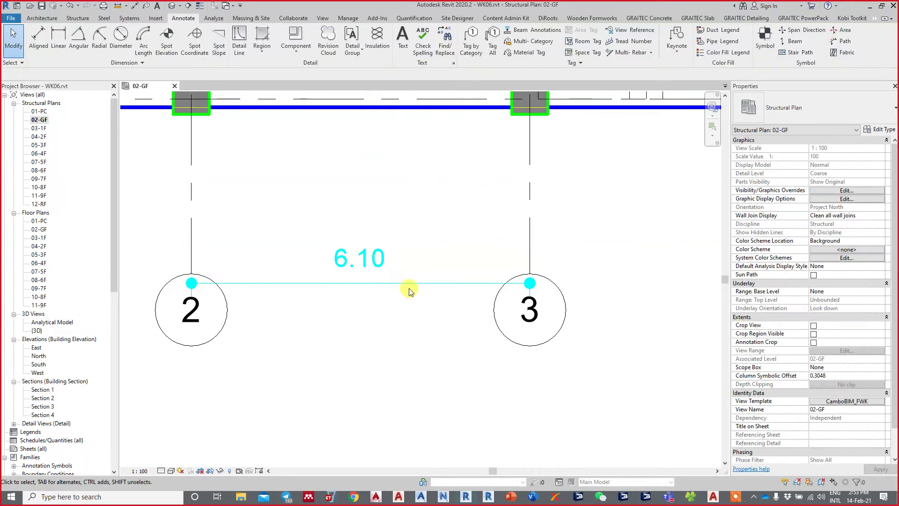
# Move the cyan 6.10 dimension higher above the grid 2 and 3 bubbles
pyautogui.click(408, 284)
pyautogui.click(375, 187)
pyautogui.click(435, 283)
pyautogui.moveTo(435, 284); pyautogui.dragTo(435, 231)
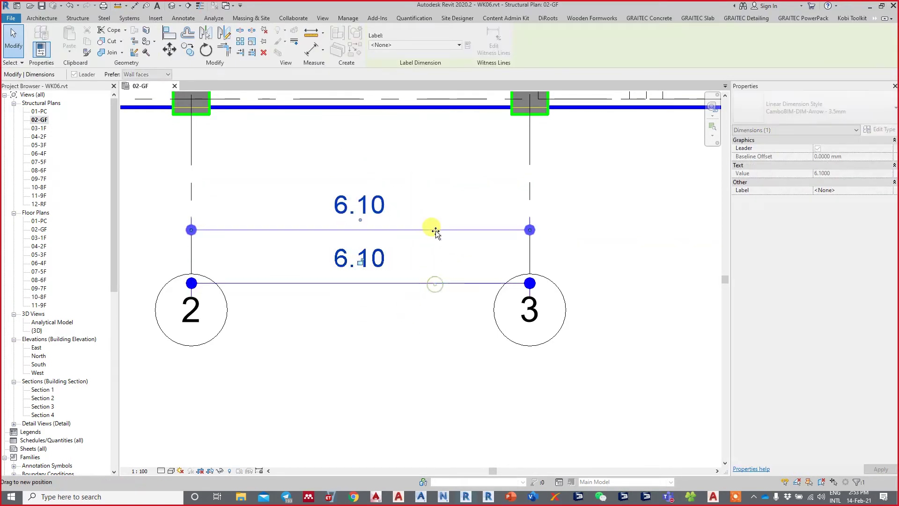
pyautogui.click(426, 311)
pyautogui.moveTo(411, 226); pyautogui.dragTo(472, 256, button='middle')
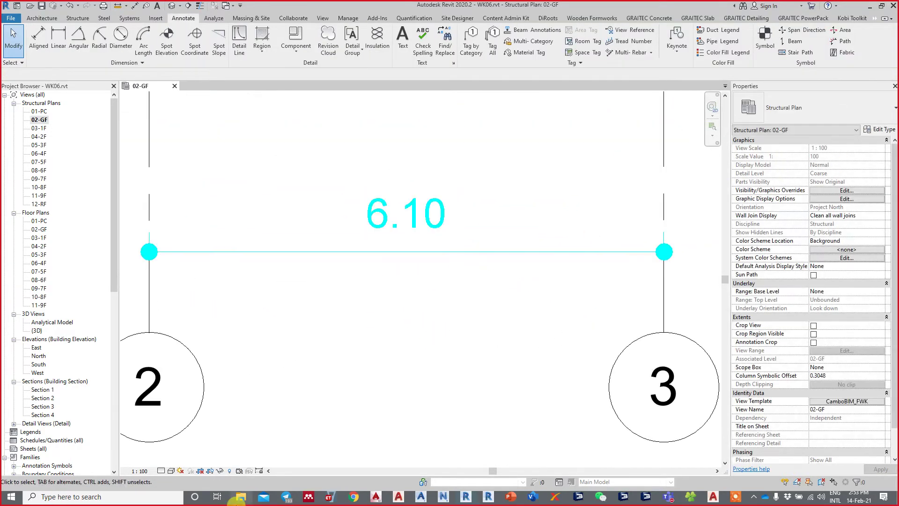
pyautogui.scroll(2, 361, 401)
pyautogui.scroll(-1, 344, 360)
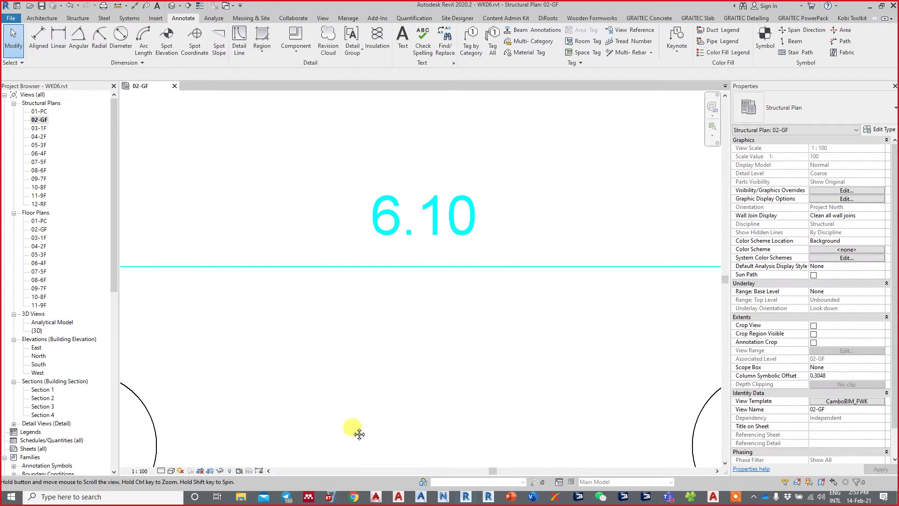
pyautogui.scroll(-1, 355, 431)
pyautogui.scroll(-1, 341, 380)
pyautogui.click(365, 314)
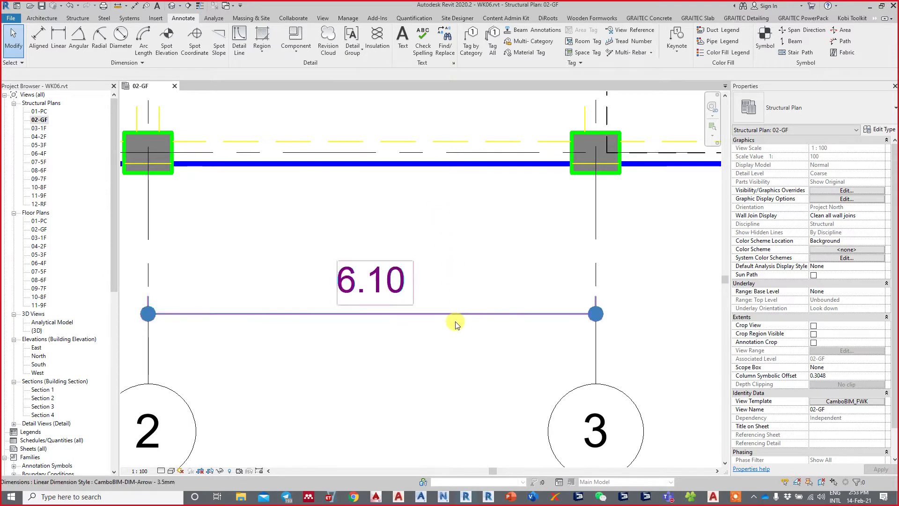
# Set the 6.10 dimension style's Text Offset to 1 mm and apply it
pyautogui.click(358, 263)
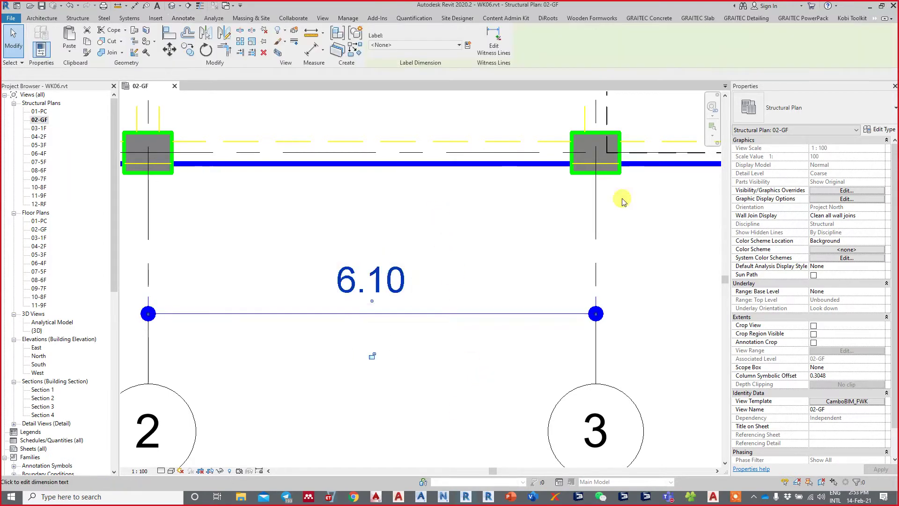
pyautogui.click(875, 130)
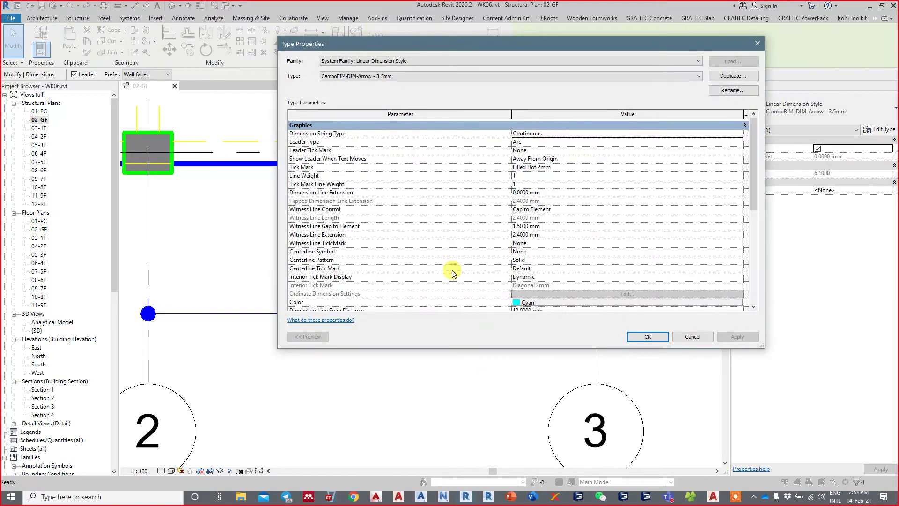
pyautogui.scroll(-3, 515, 277)
pyautogui.scroll(-1, 515, 282)
pyautogui.scroll(-2, 515, 280)
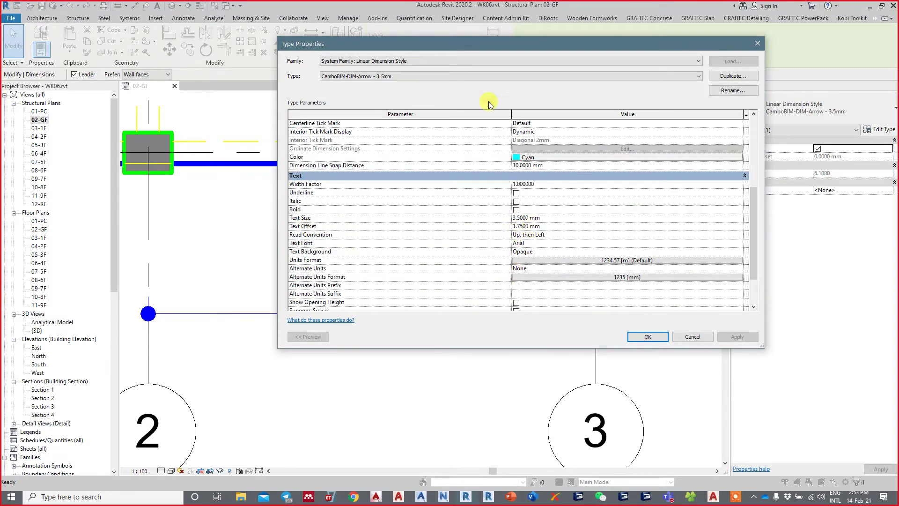
pyautogui.moveTo(476, 44); pyautogui.dragTo(836, 50)
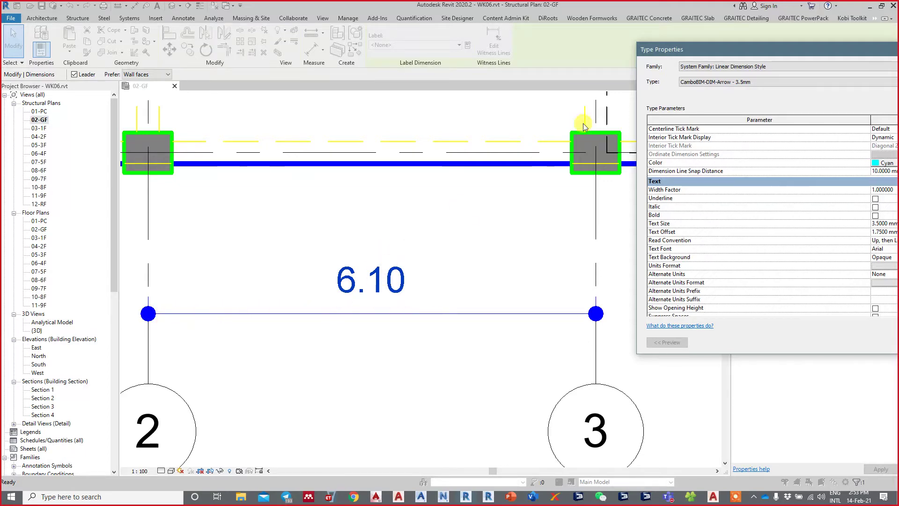
pyautogui.moveTo(739, 49); pyautogui.dragTo(507, 58)
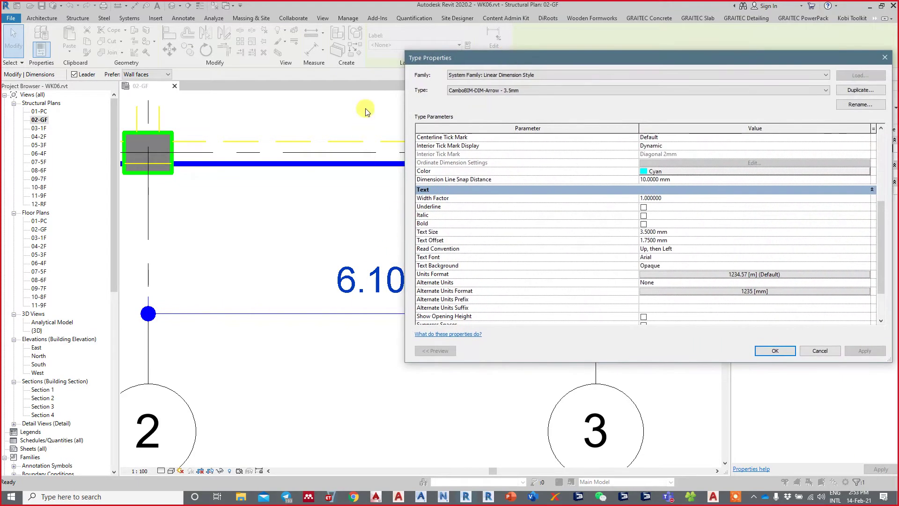
pyautogui.click(655, 240)
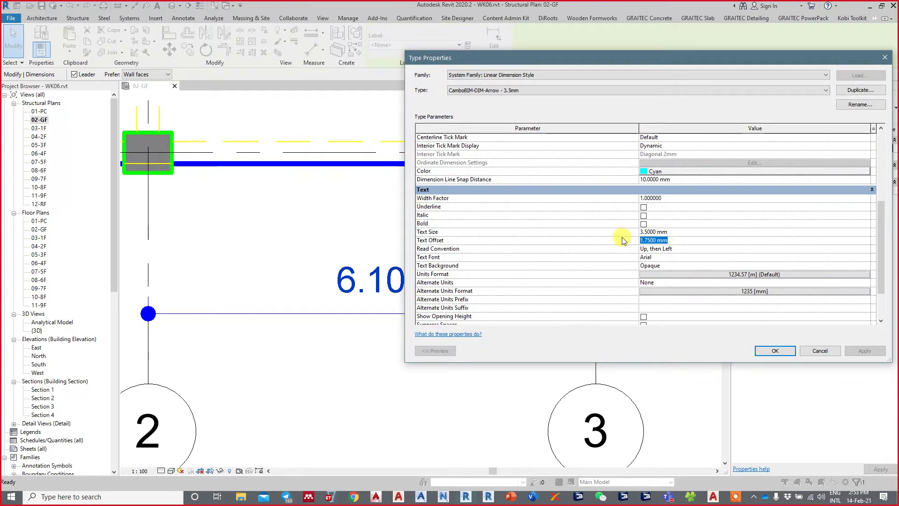
pyautogui.write('1')
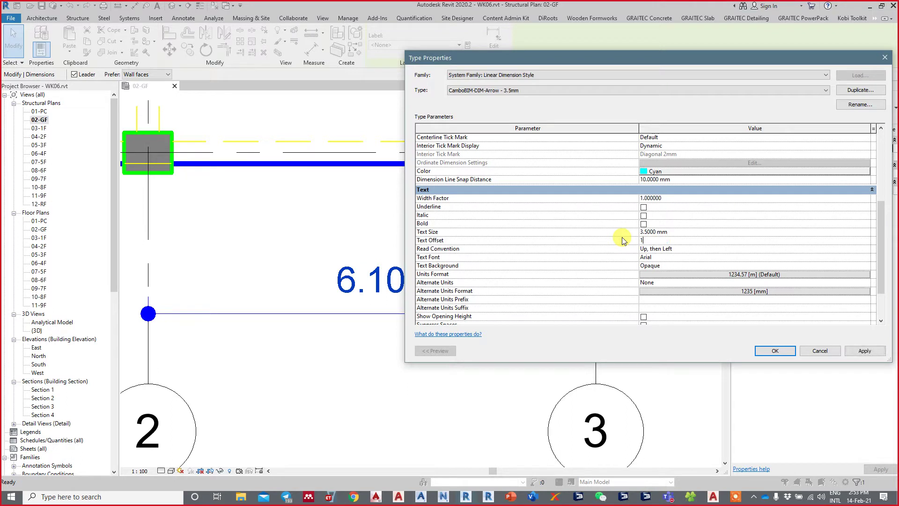
pyautogui.click(866, 353)
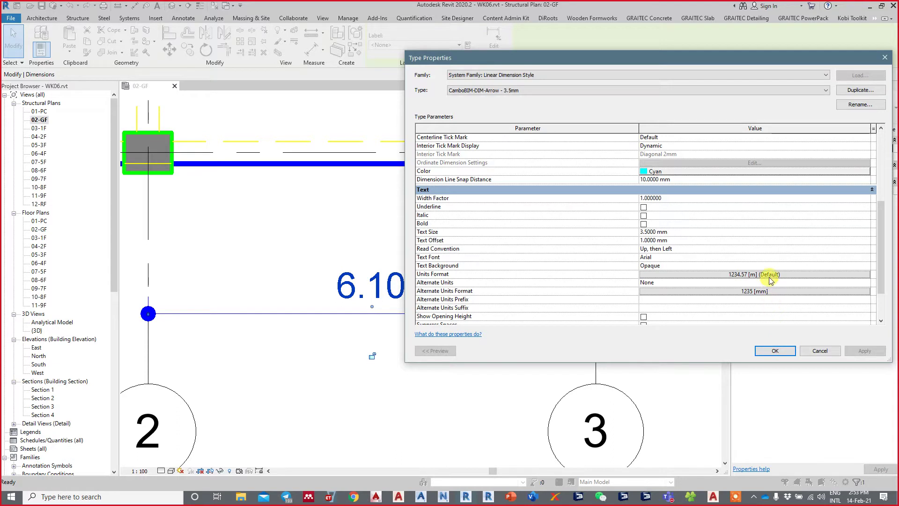
# Change the Text Font to Arial Narrow, apply, and close Type Properties
pyautogui.click(673, 260)
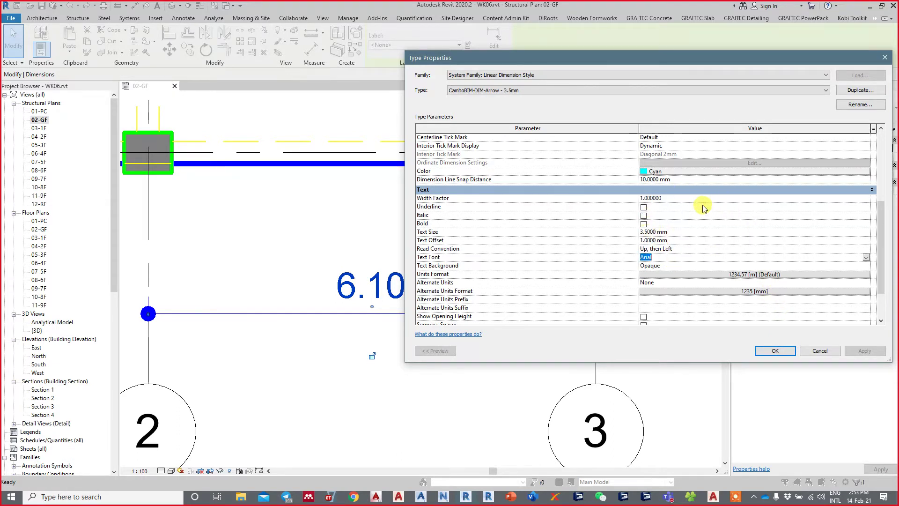
pyautogui.scroll(-2, 704, 205)
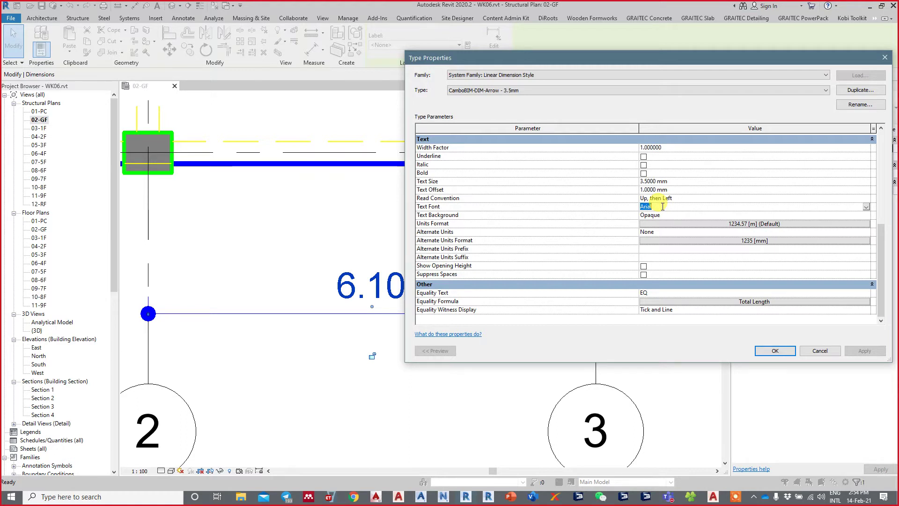
pyautogui.write('ar')
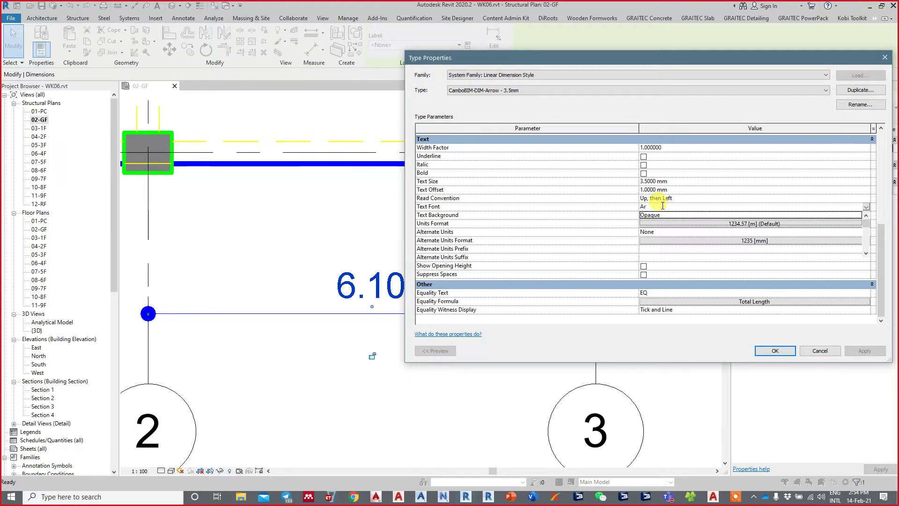
pyautogui.write('ial')
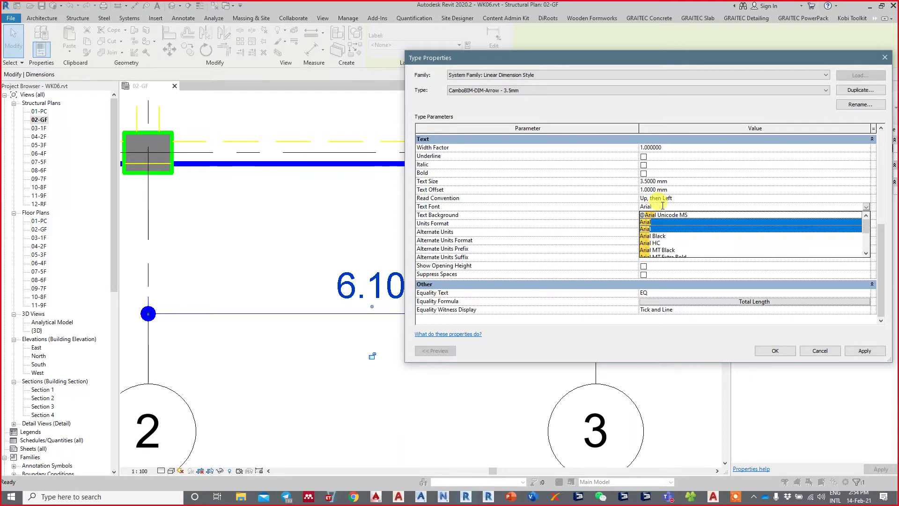
pyautogui.write(' No')
pyautogui.press('BackSpace')
pyautogui.press('BackSpace')
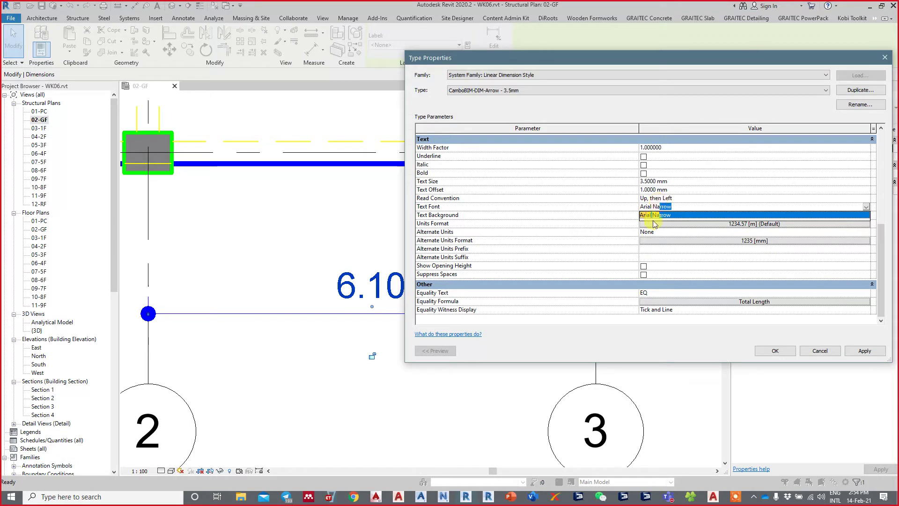
pyautogui.press('Return')
pyautogui.click(666, 219)
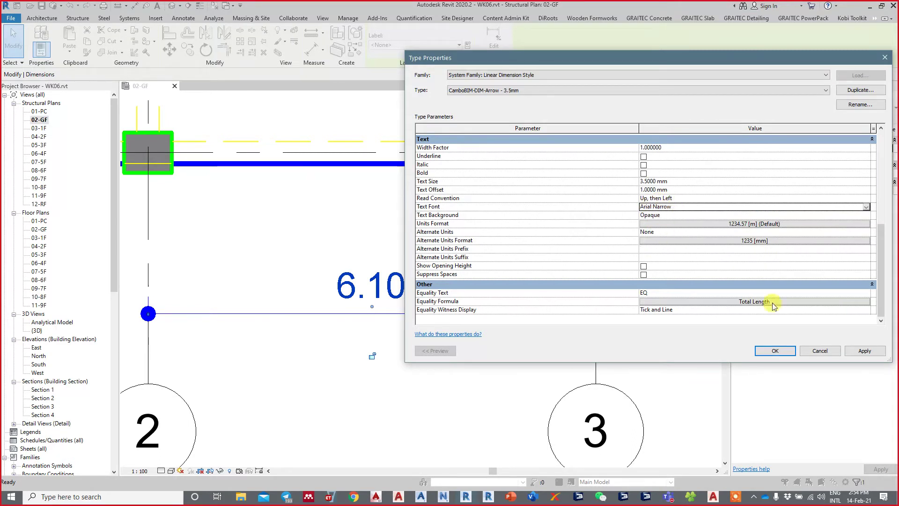
pyautogui.click(866, 352)
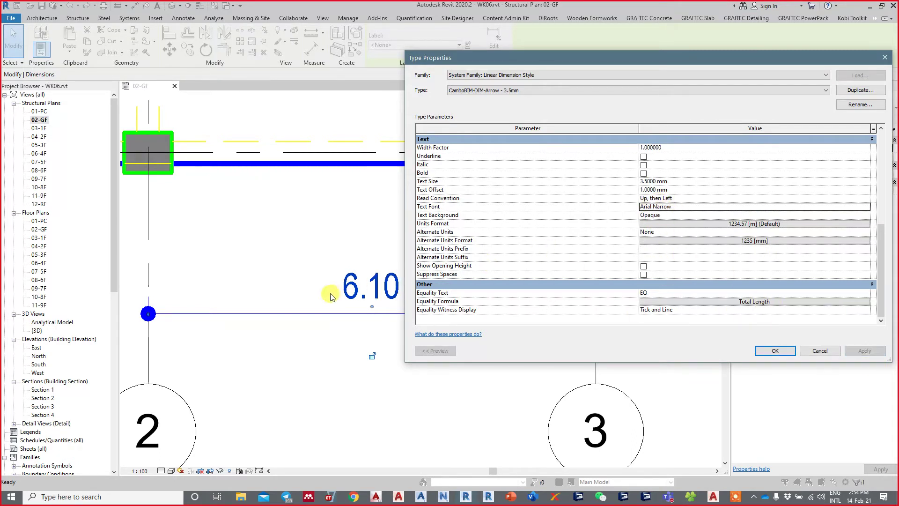
pyautogui.click(779, 353)
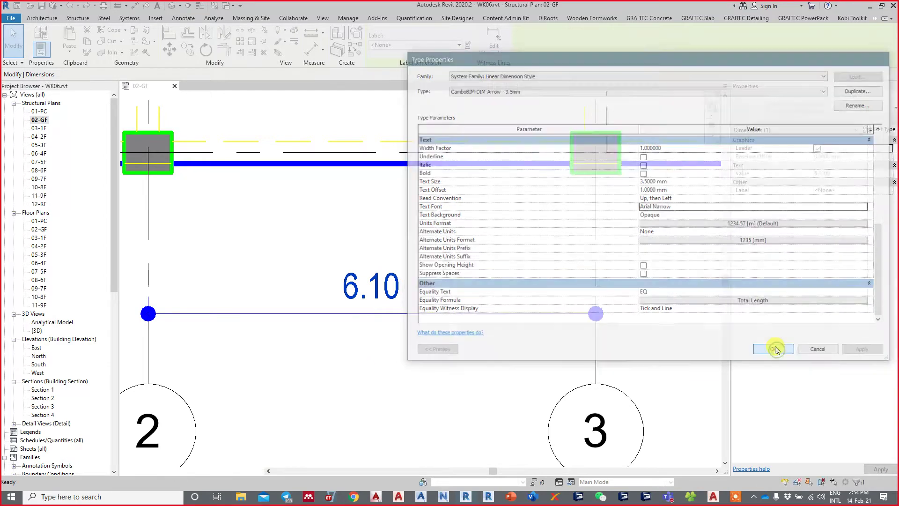
# Select the 6.10 grid dimension and open its dimension style's type properties
pyautogui.click(485, 372)
pyautogui.scroll(1, 512, 364)
pyautogui.scroll(1, 542, 352)
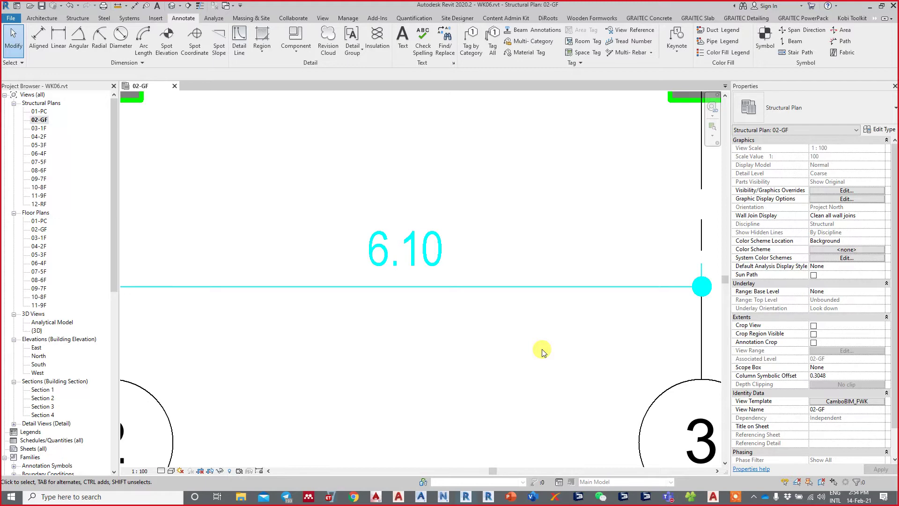
pyautogui.moveTo(498, 327); pyautogui.dragTo(434, 195)
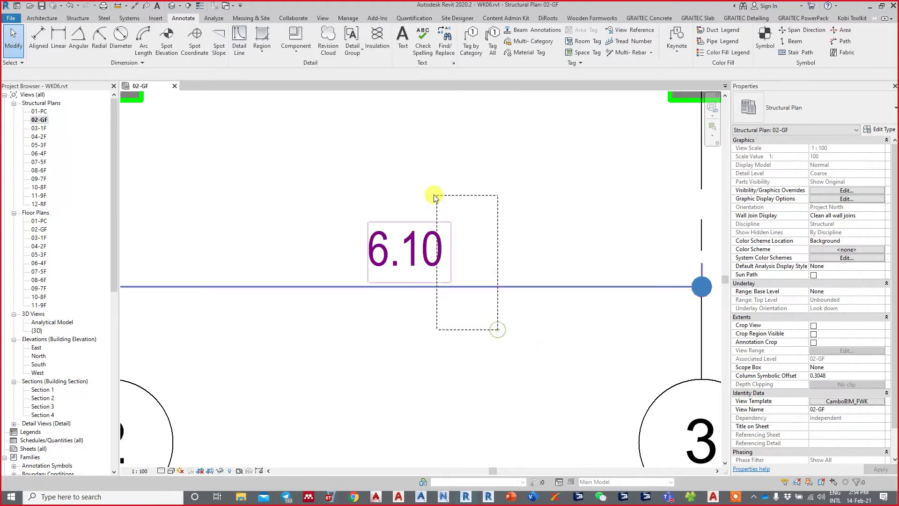
pyautogui.click(871, 129)
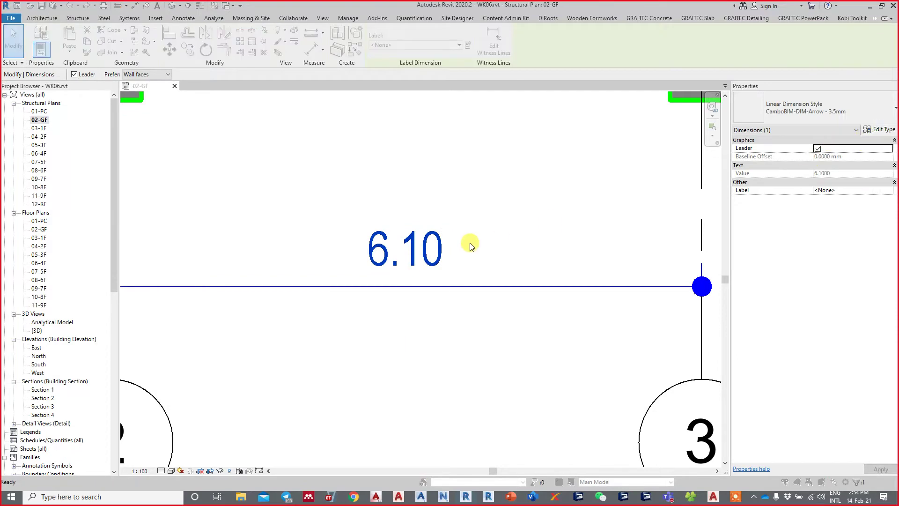
pyautogui.scroll(-6, 462, 279)
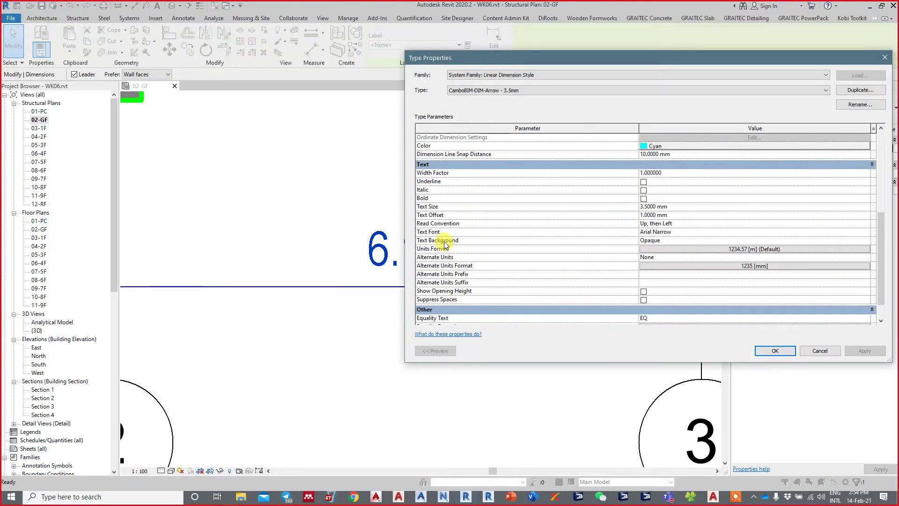
pyautogui.scroll(-2, 451, 294)
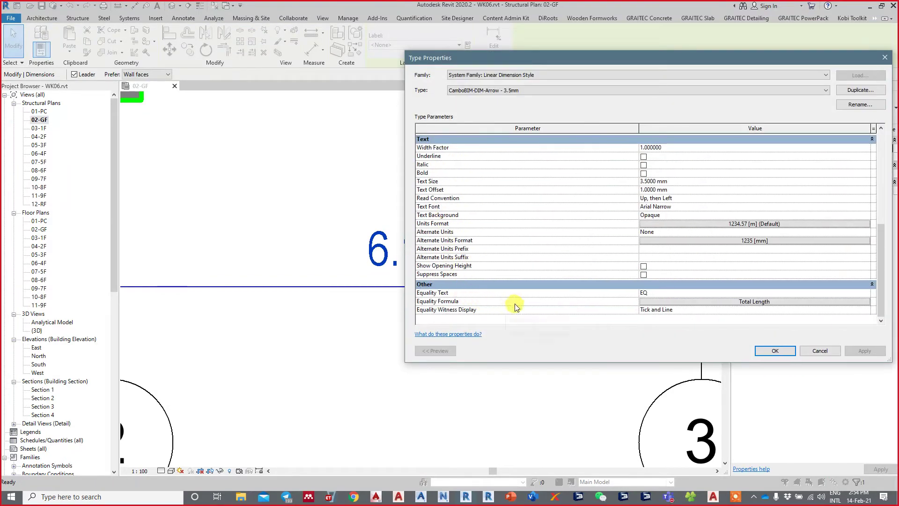
# Inspect the dimension's units format, then review project length units of 1234.57 [m]
pyautogui.moveTo(504, 63); pyautogui.dragTo(296, 46)
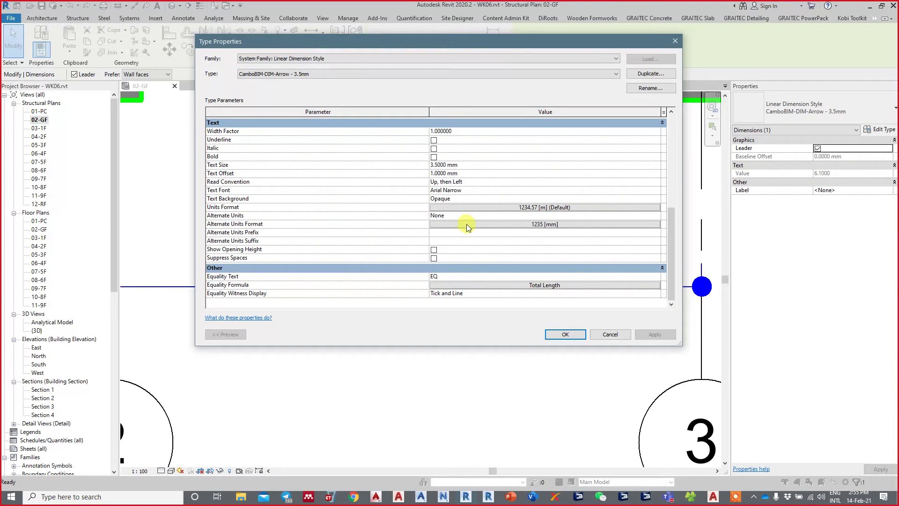
pyautogui.click(519, 208)
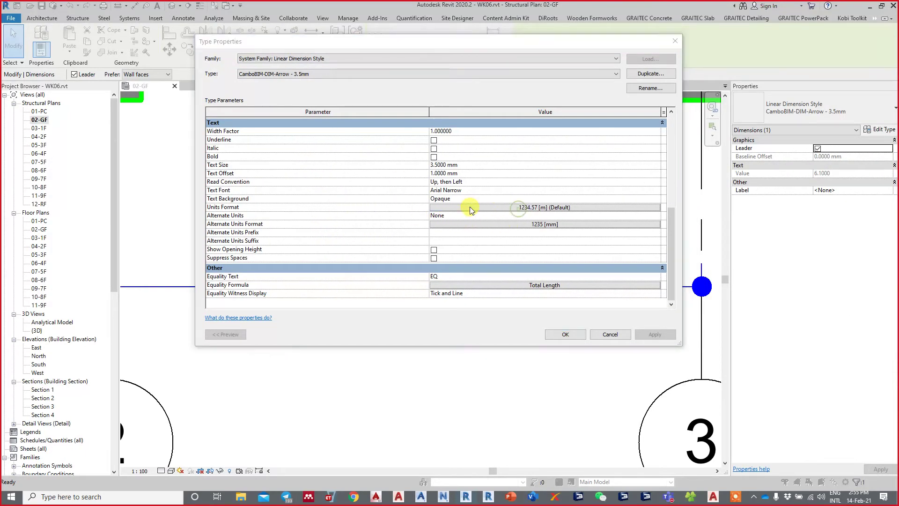
pyautogui.click(482, 92)
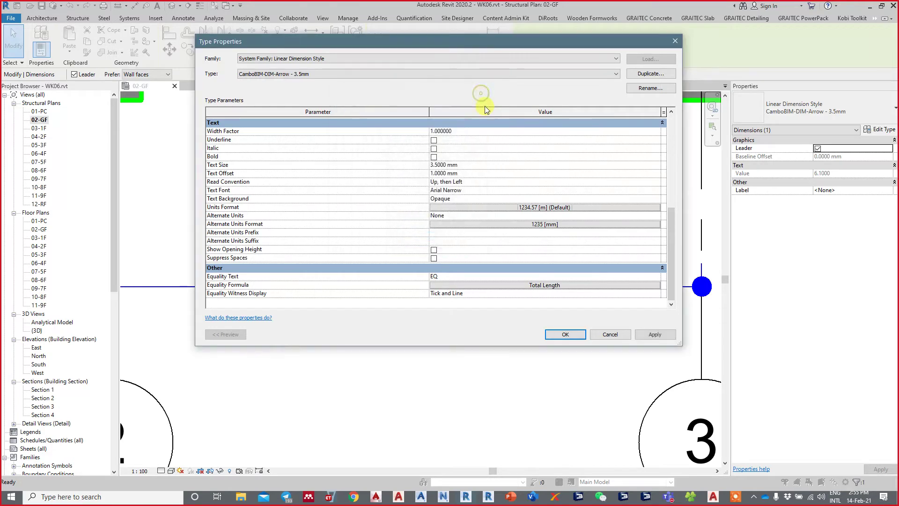
pyautogui.click(508, 209)
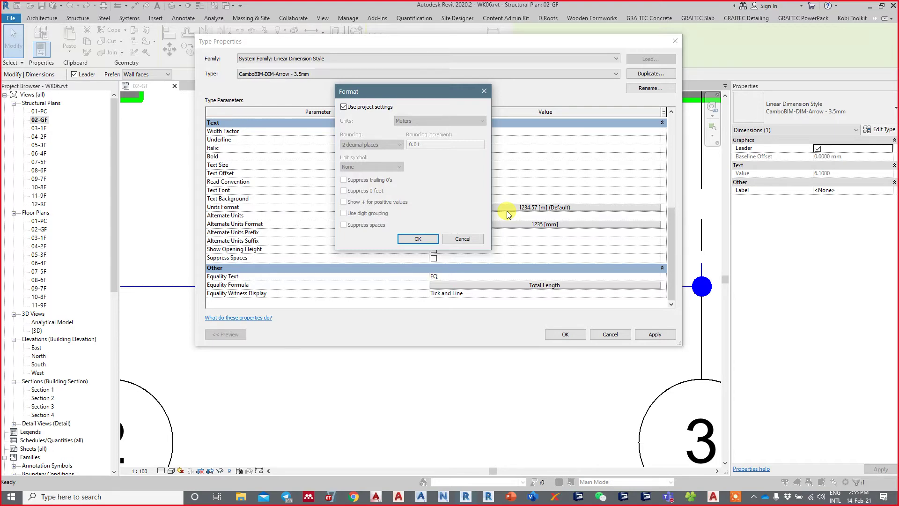
pyautogui.press('Escape')
pyautogui.press('Escape')
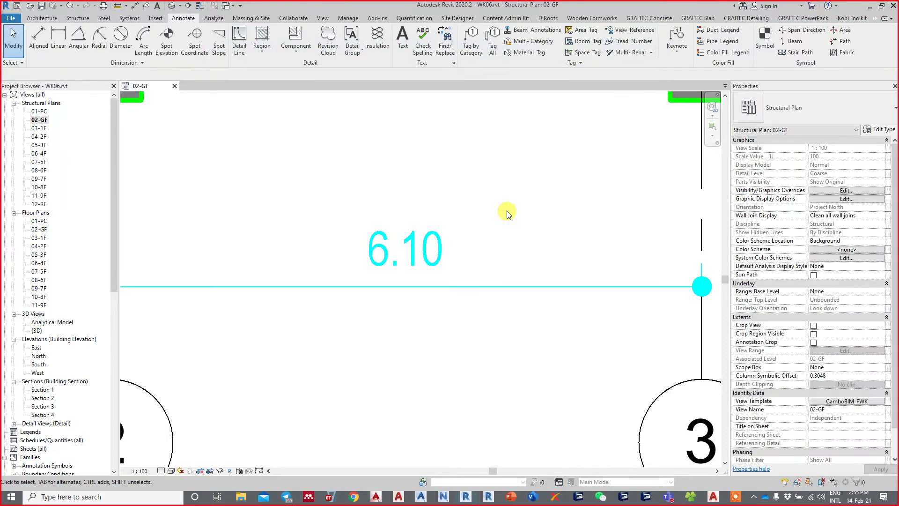
pyautogui.press('n')
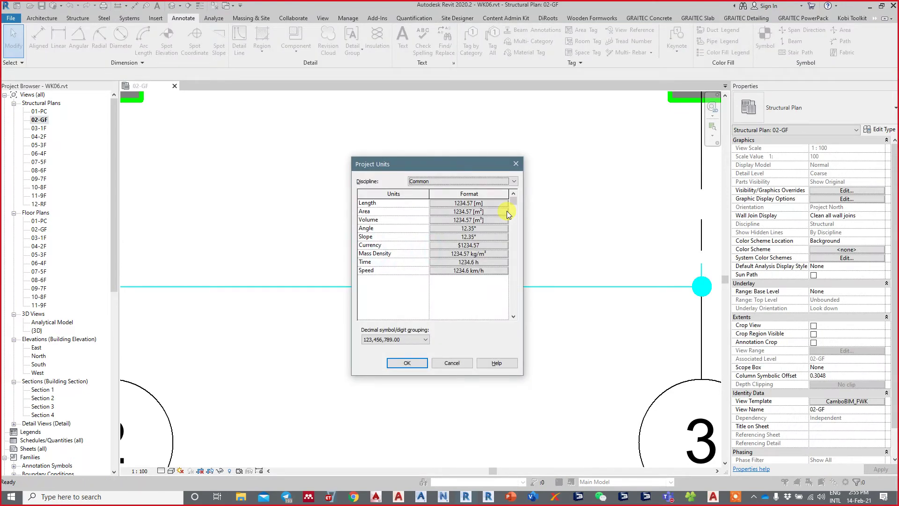
pyautogui.press('Return')
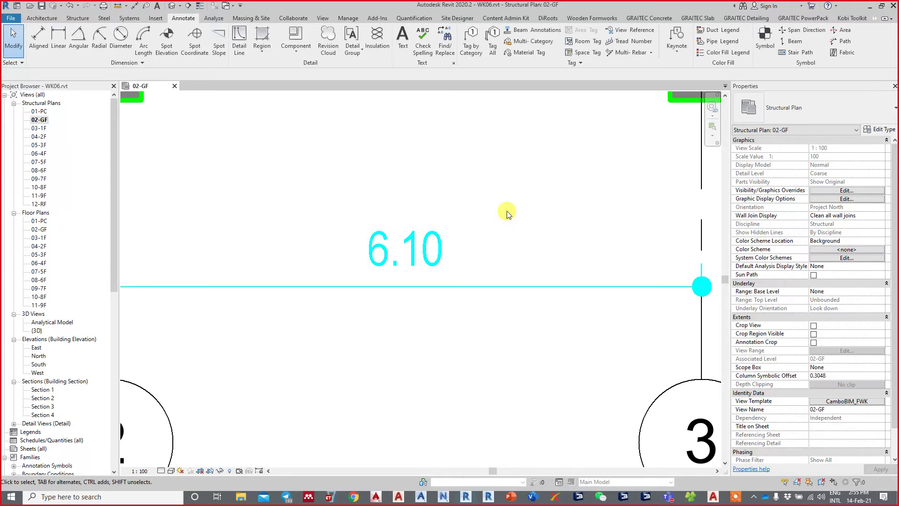
# Override the dimension style's project units format with the m unit symbol, reading 6.10 m
pyautogui.moveTo(328, 244); pyautogui.dragTo(370, 317)
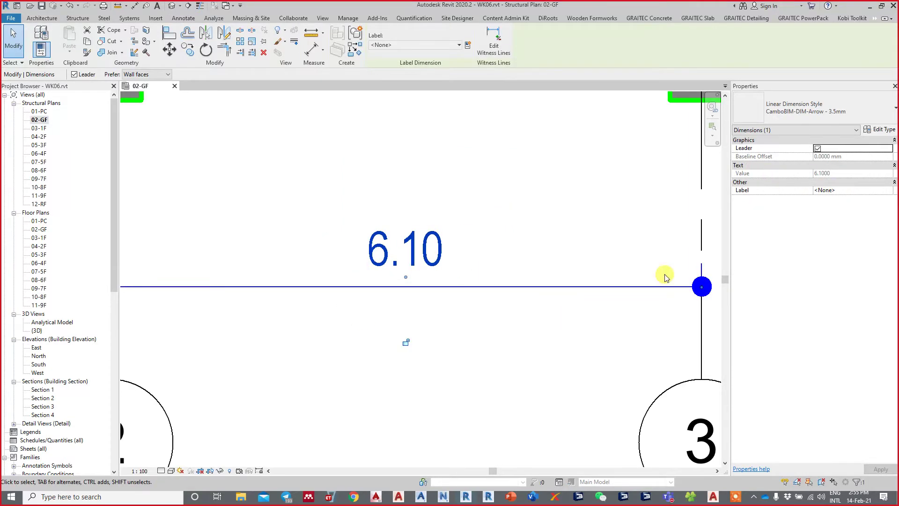
pyautogui.click(883, 132)
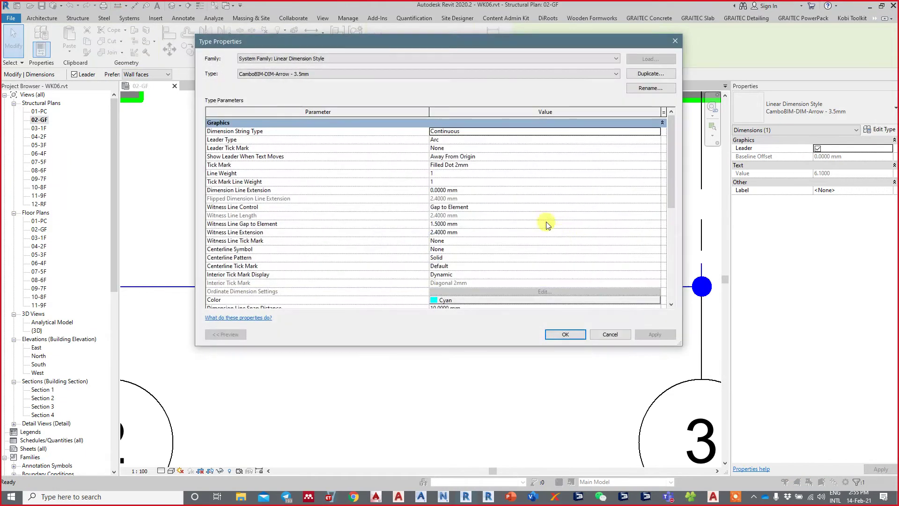
pyautogui.scroll(-5, 515, 229)
pyautogui.scroll(-5, 462, 253)
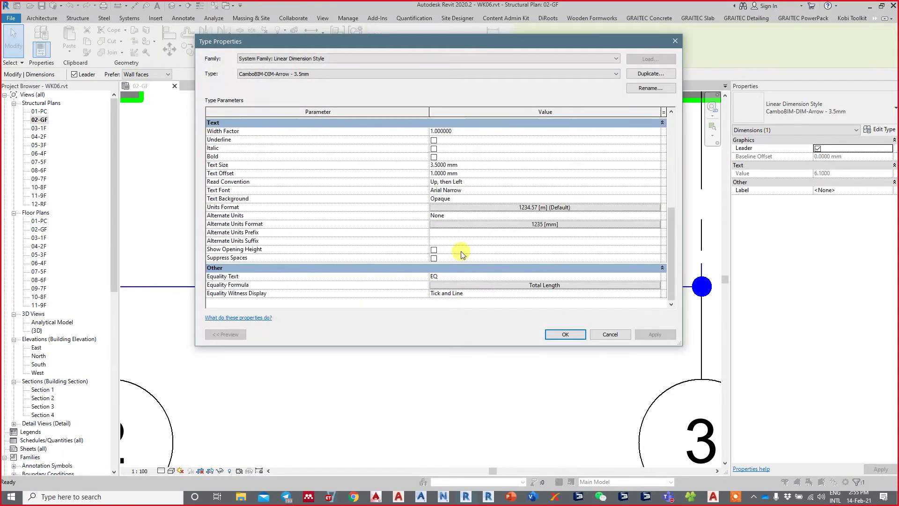
pyautogui.click(488, 208)
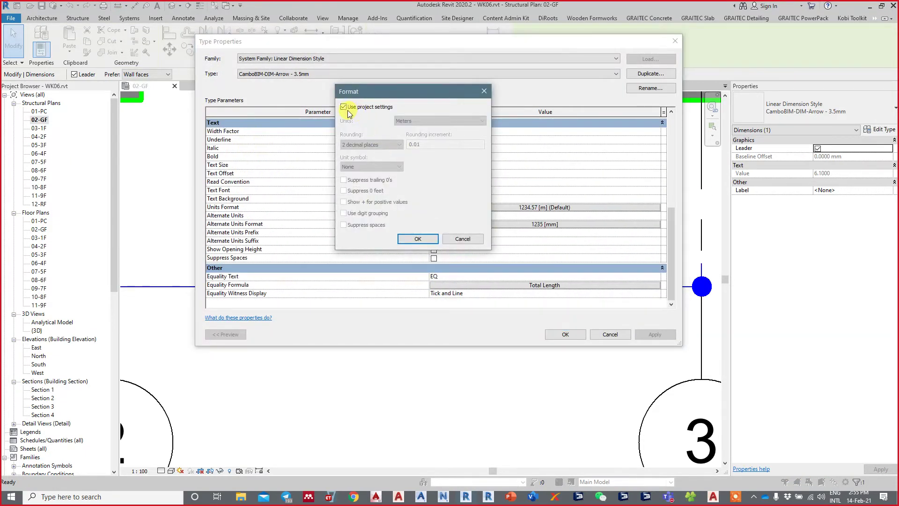
pyautogui.click(384, 107)
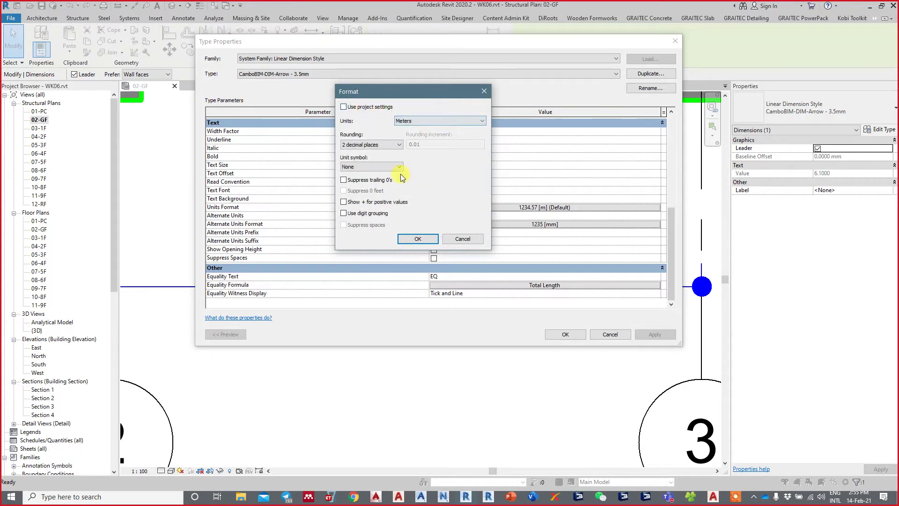
pyautogui.click(389, 166)
pyautogui.click(358, 181)
pyautogui.click(419, 240)
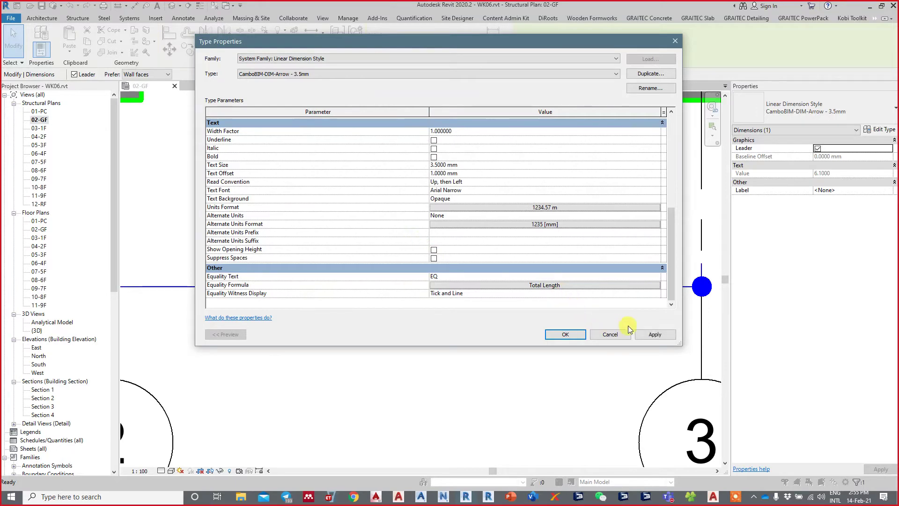
pyautogui.click(653, 334)
pyautogui.click(565, 335)
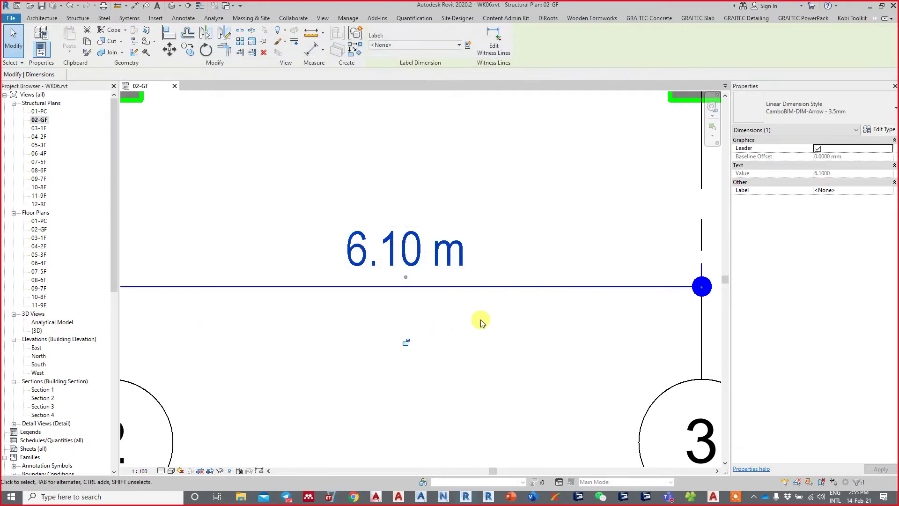
# Inspect the 6.10 m dimension style's Text Background, keeping it Opaque, and close Type Properties
pyautogui.scroll(4, 414, 278)
pyautogui.press('Escape')
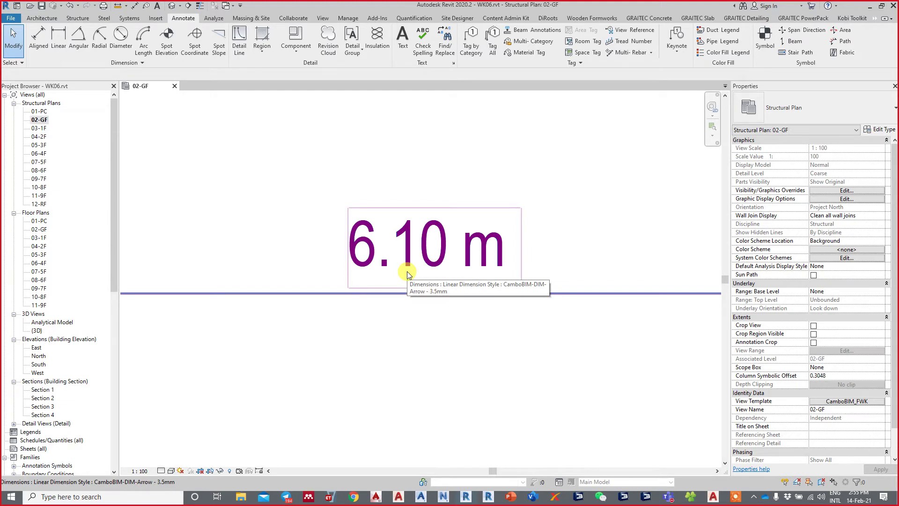
pyautogui.moveTo(609, 371); pyautogui.dragTo(572, 231)
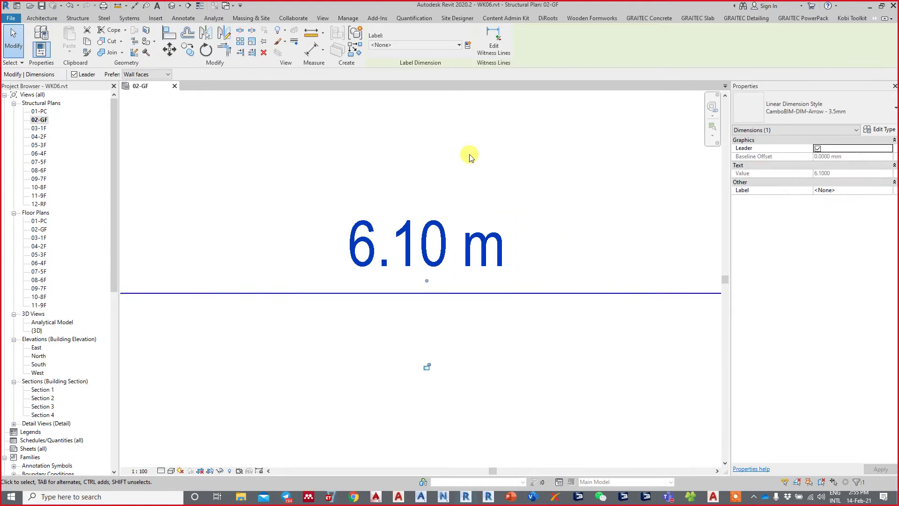
pyautogui.click(878, 129)
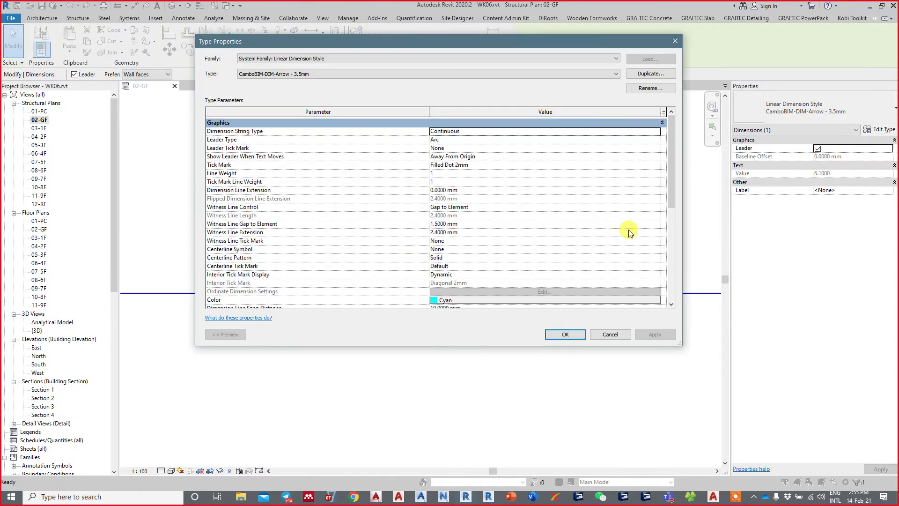
pyautogui.scroll(-4, 629, 232)
pyautogui.scroll(-4, 629, 232)
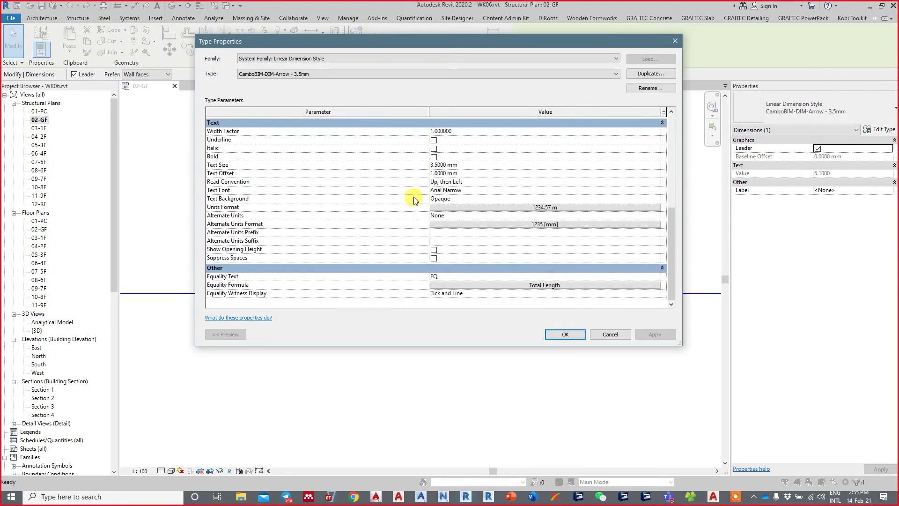
pyautogui.click(441, 198)
pyautogui.click(658, 199)
pyautogui.click(659, 199)
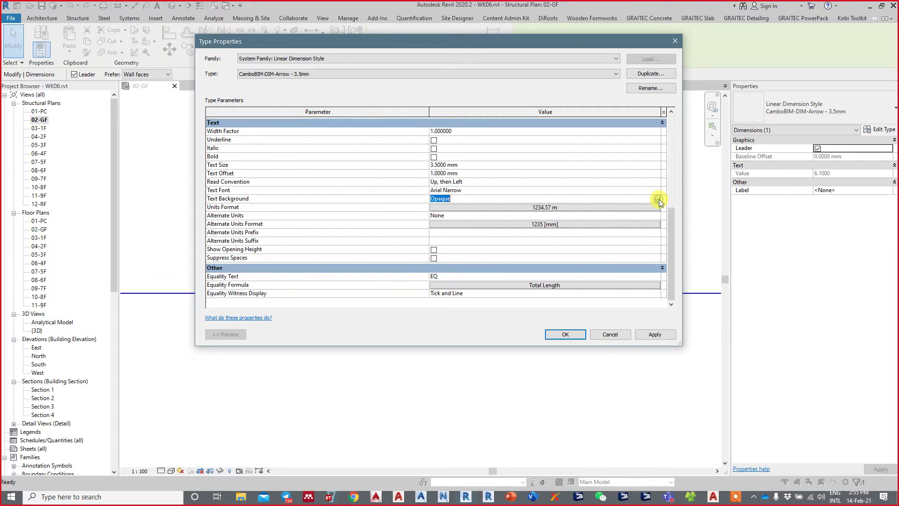
pyautogui.click(605, 334)
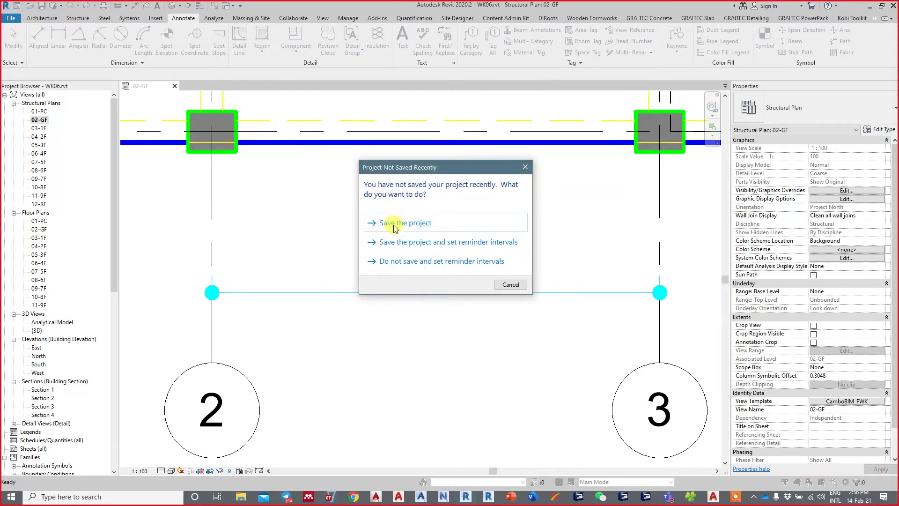
# Save the project, sketch a rectangular boundary around the 6.10 m text, and access the fill patterns
pyautogui.click(395, 227)
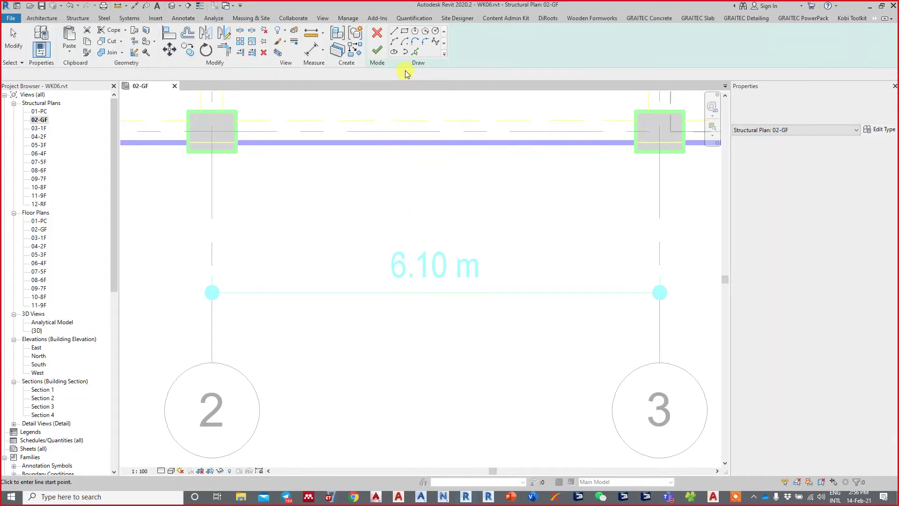
pyautogui.click(405, 31)
pyautogui.click(298, 215)
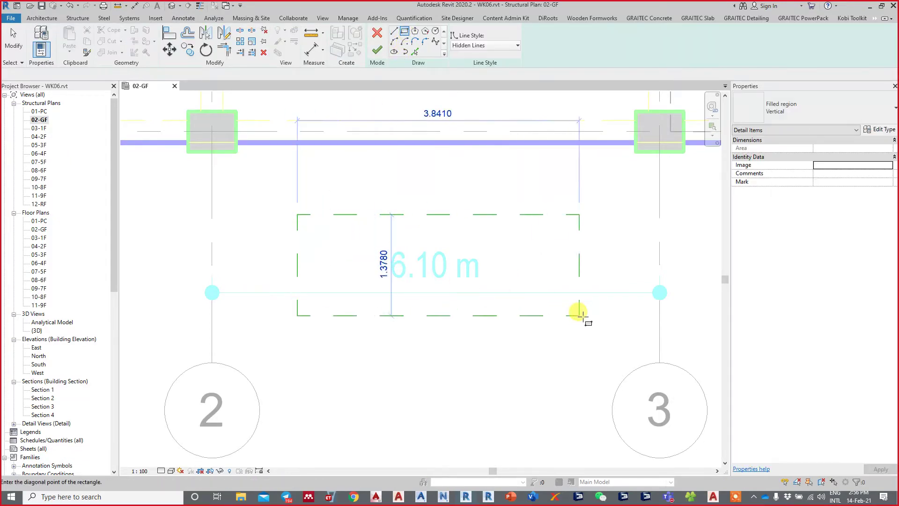
pyautogui.click(576, 344)
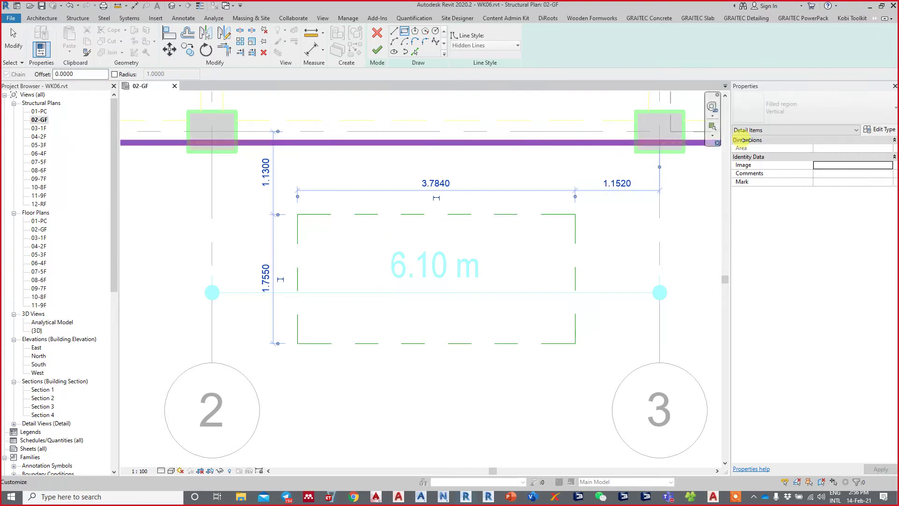
pyautogui.click(880, 129)
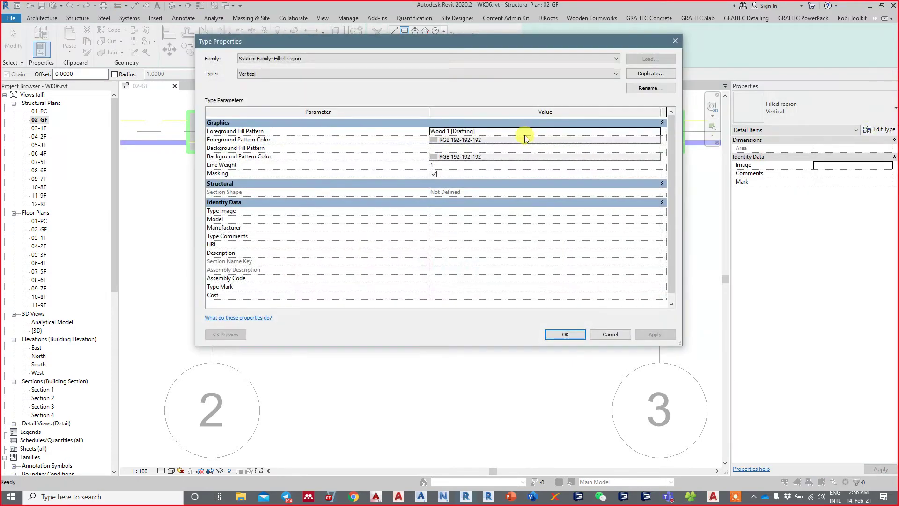
pyautogui.click(481, 131)
# Set the filled region type's foreground fill pattern to Diagonal up 1.5mm
pyautogui.click(659, 131)
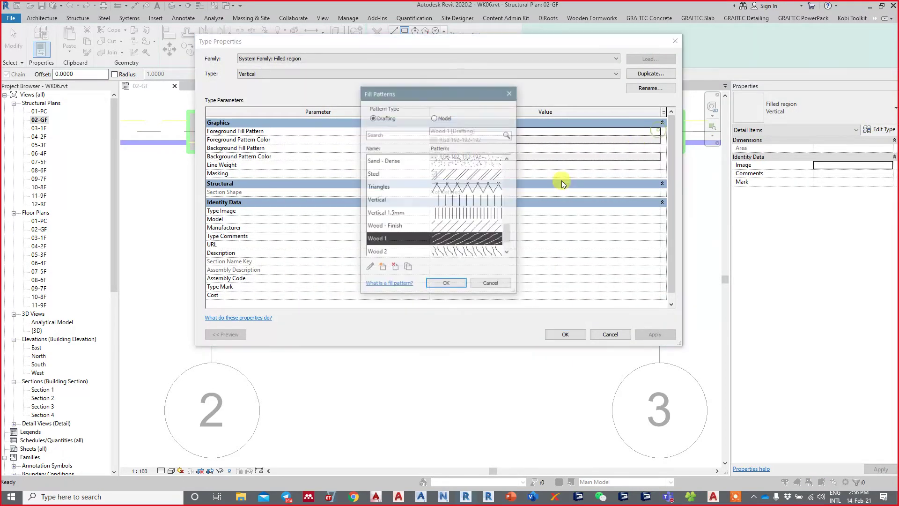
pyautogui.scroll(-1, 458, 215)
pyautogui.scroll(2, 458, 213)
pyautogui.scroll(1, 458, 211)
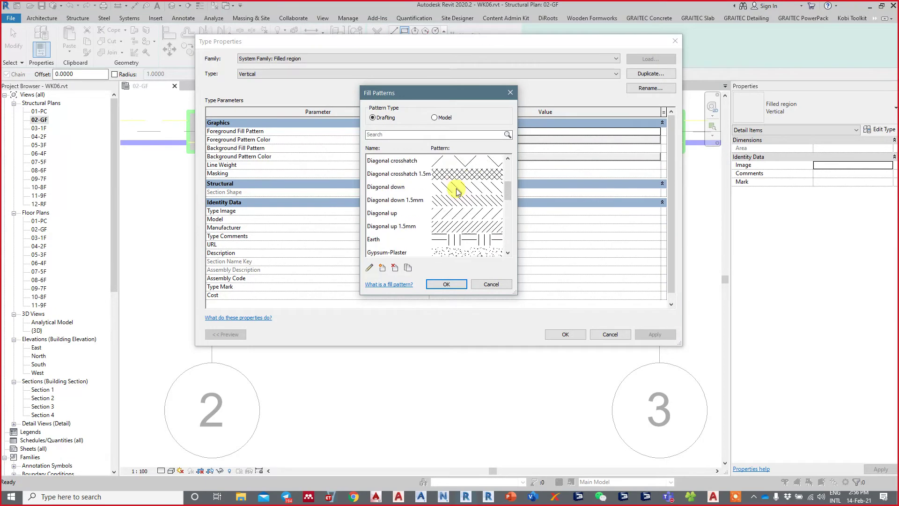
pyautogui.click(457, 176)
pyautogui.click(461, 227)
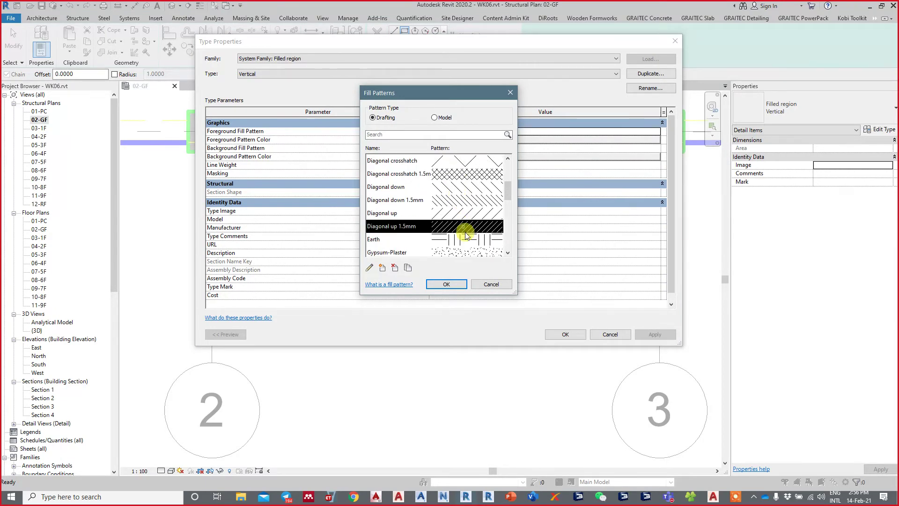
pyautogui.click(440, 284)
pyautogui.click(553, 334)
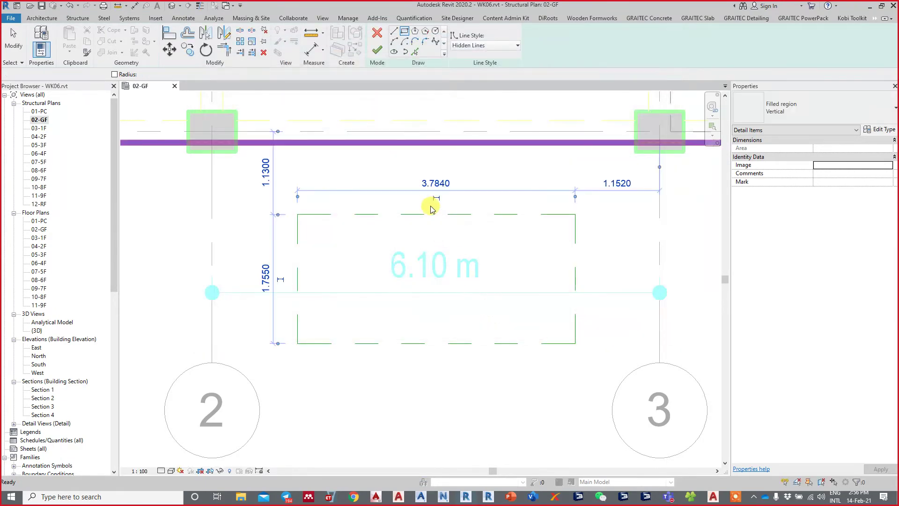
# Finish the filled region sketch and deselect it
pyautogui.click(377, 50)
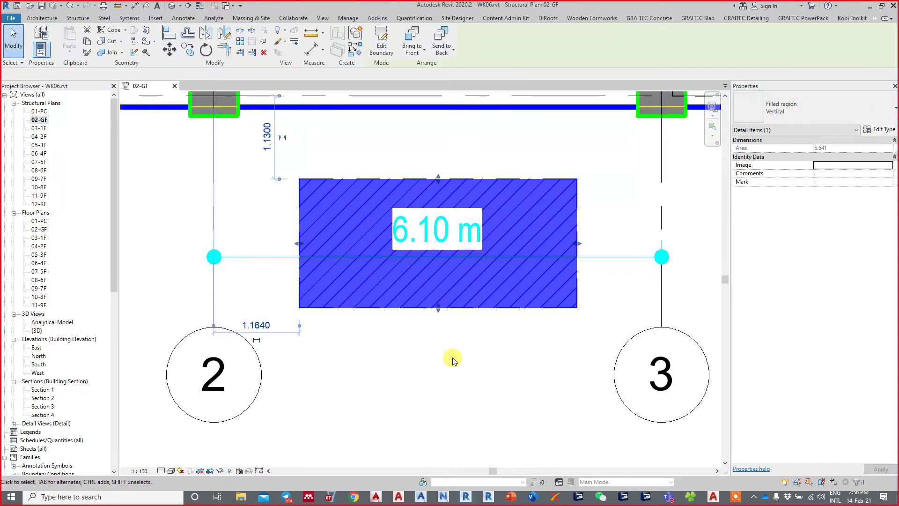
pyautogui.click(452, 362)
pyautogui.scroll(2, 435, 286)
# Reopen the 6.10 m dimension's type properties at its still-Opaque Text Background value
pyautogui.click(439, 266)
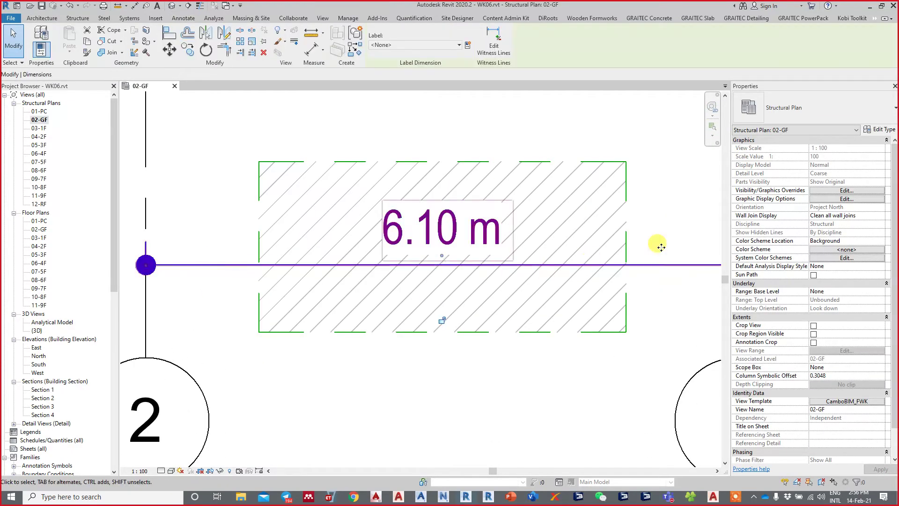
pyautogui.click(885, 131)
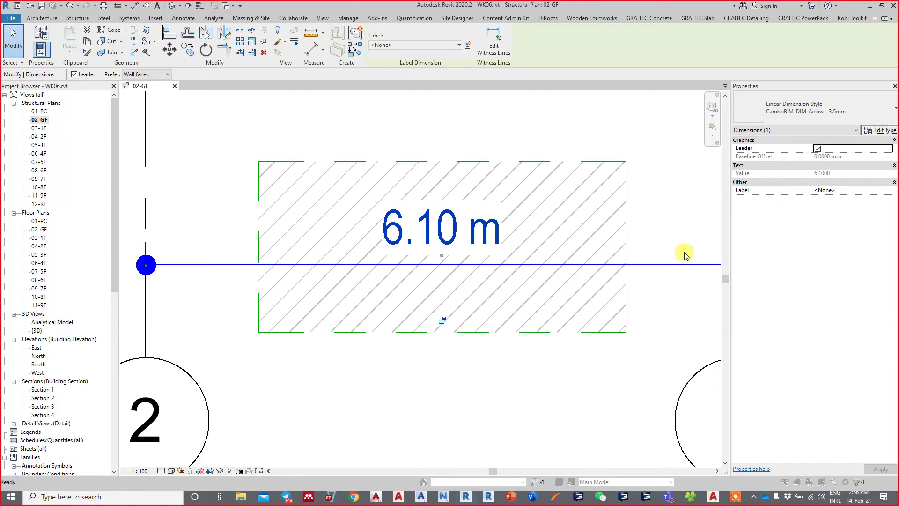
pyautogui.scroll(-5, 542, 247)
pyautogui.scroll(-3, 482, 277)
pyautogui.scroll(-1, 483, 276)
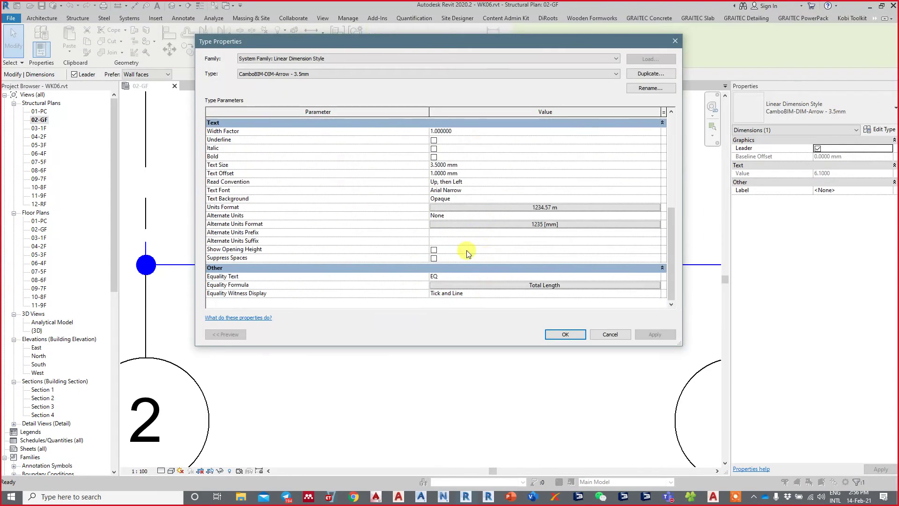
pyautogui.scroll(4, 472, 223)
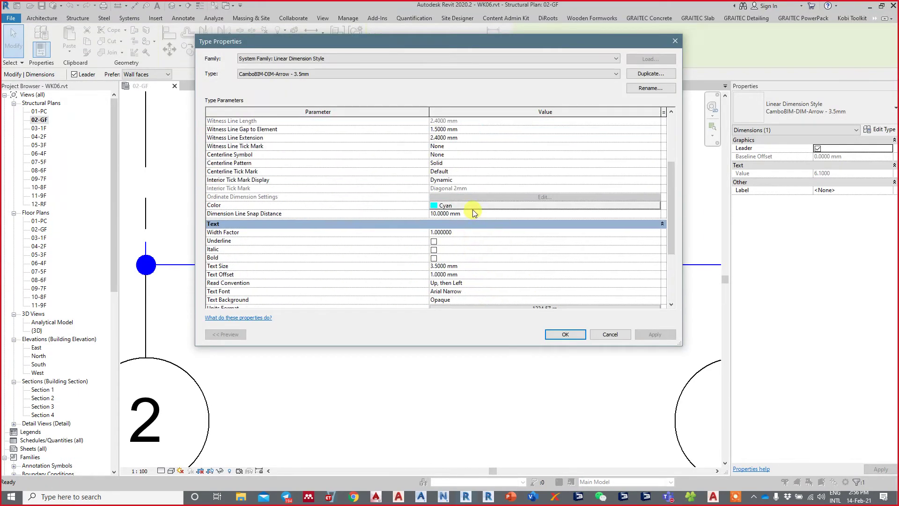
pyautogui.scroll(-2, 454, 217)
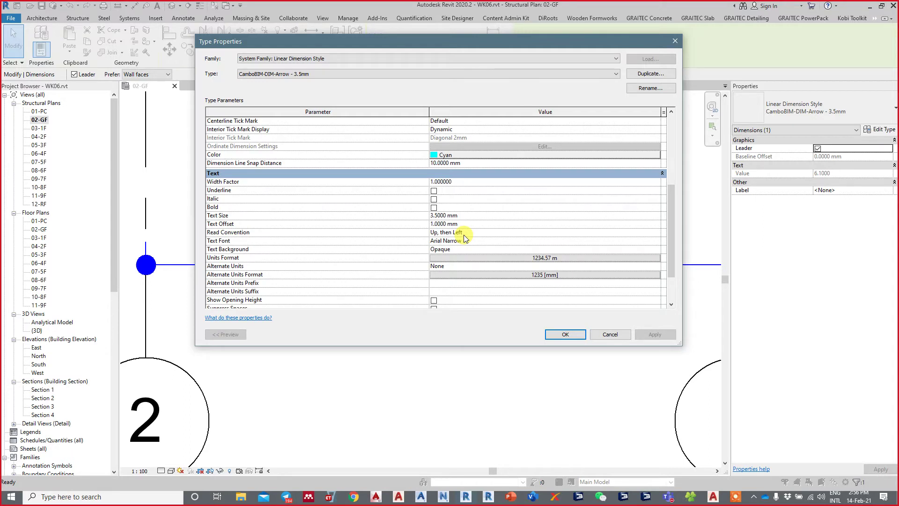
pyautogui.click(454, 250)
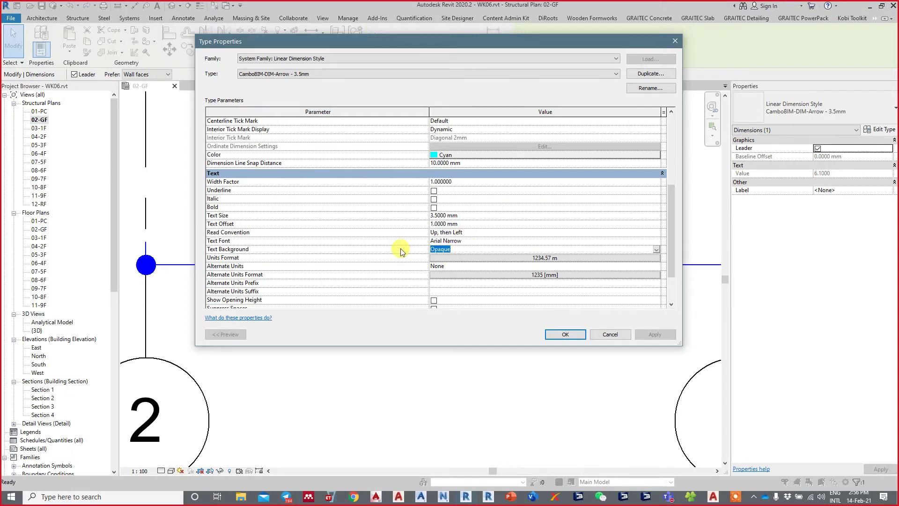
# Look up the word 'Opaque' on translate.google.com in a new Chrome tab
pyautogui.click(351, 497)
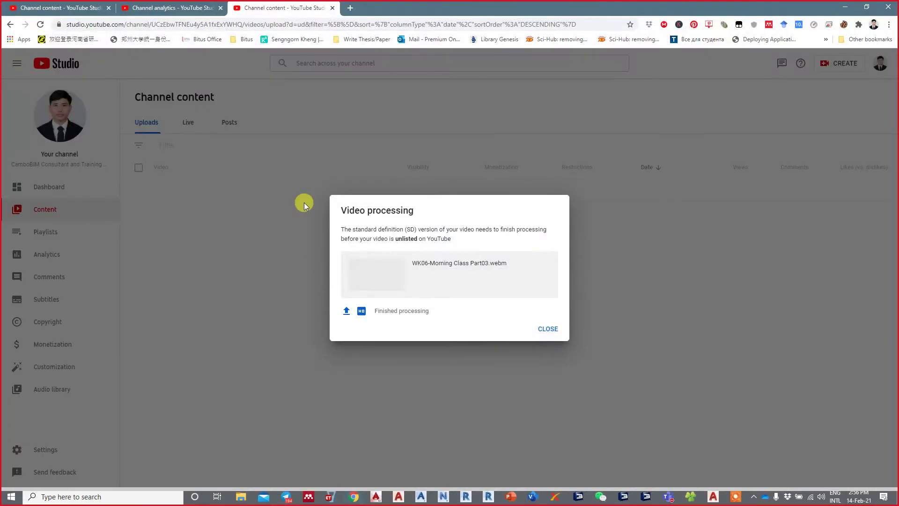
pyautogui.click(350, 8)
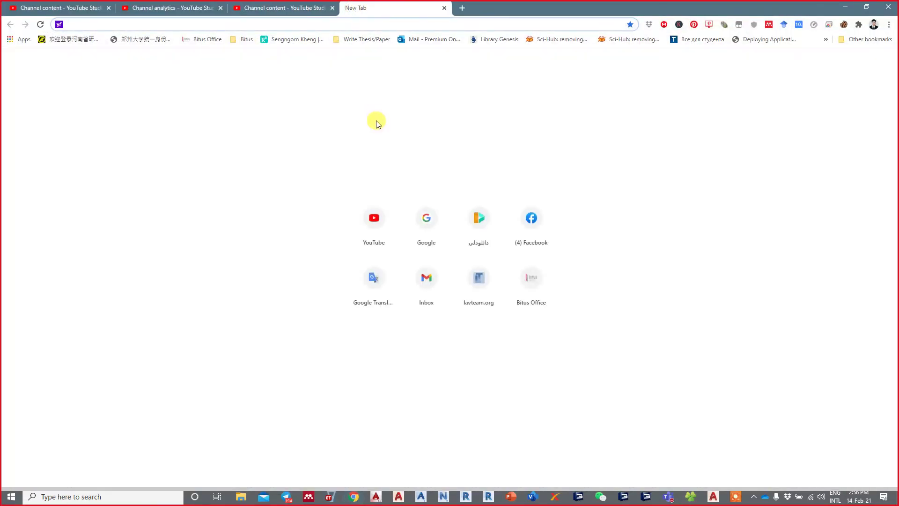
pyautogui.write('translate.google.com')
pyautogui.press('Return')
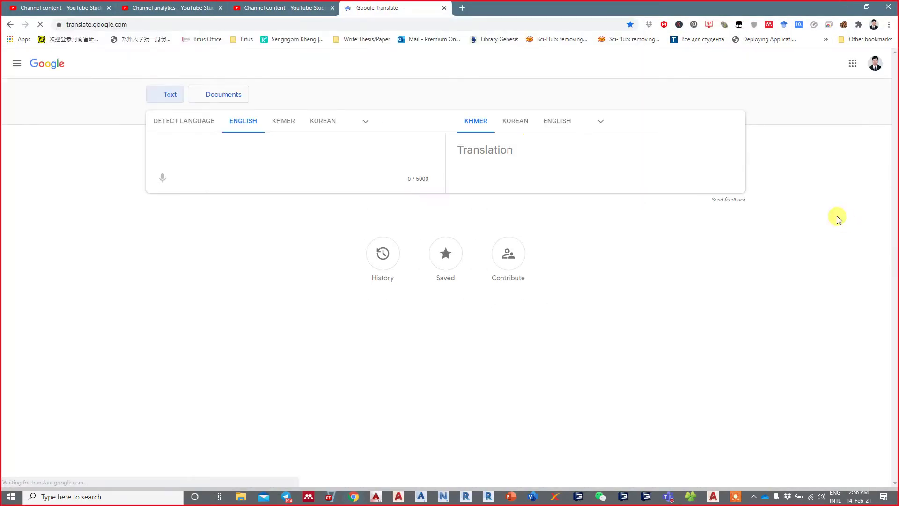
pyautogui.write('Opaque')
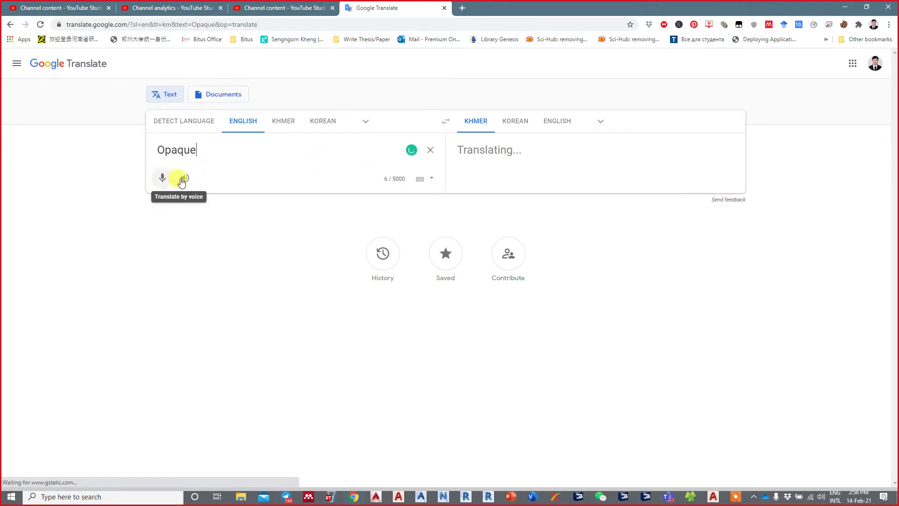
# Play the spoken pronunciation of Opaque, checking the system volume and mute
pyautogui.click(186, 178)
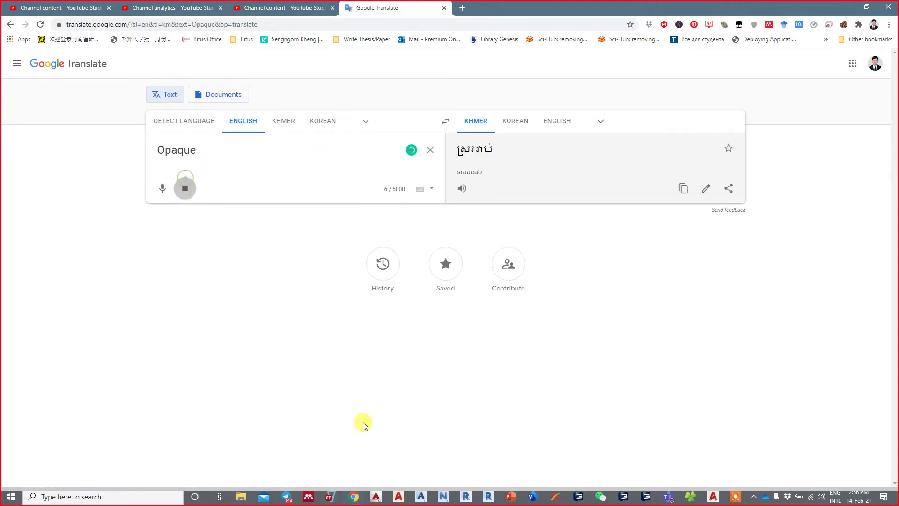
pyautogui.click(822, 496)
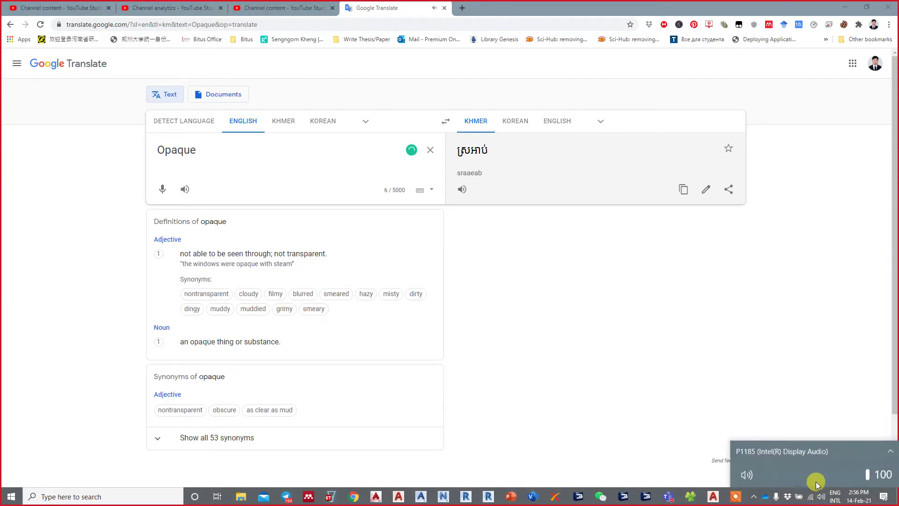
pyautogui.click(185, 191)
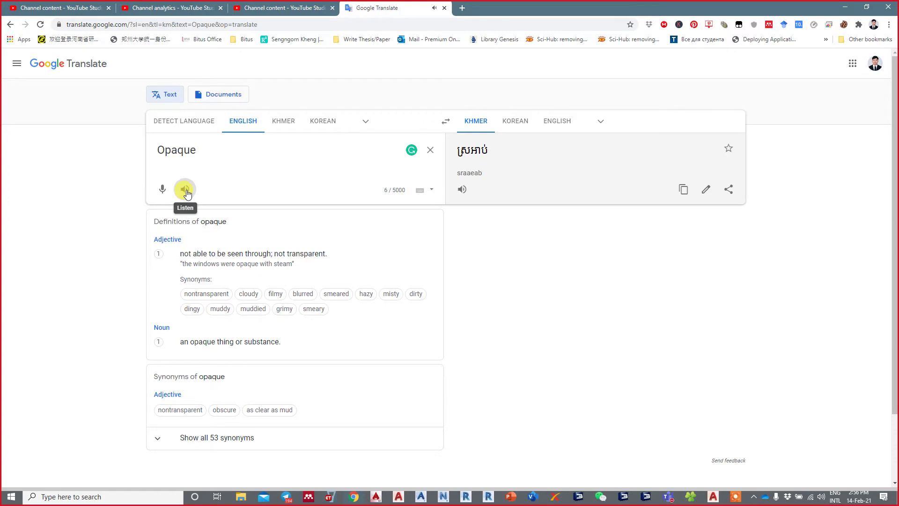
pyautogui.press('XF86AudioMute')
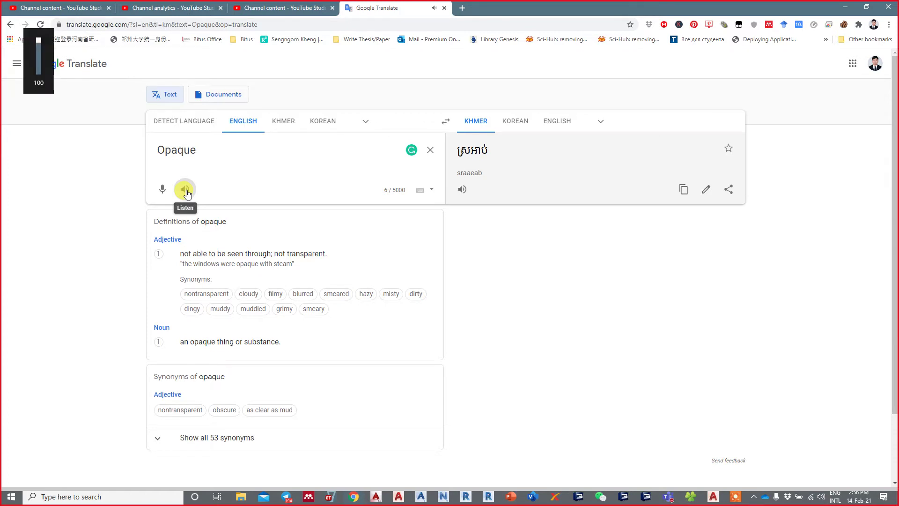
pyautogui.click(186, 191)
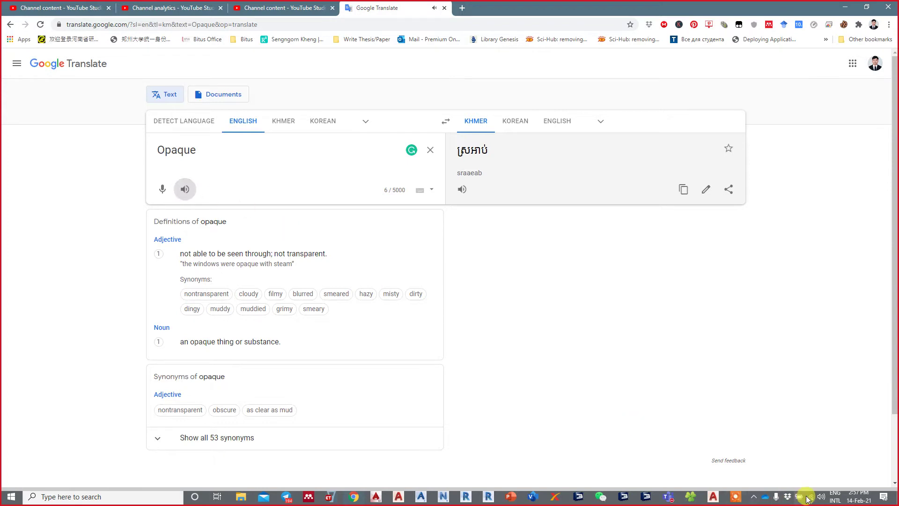
# Switch audio output to Speakers, replay the pronunciation, and minimize Chrome
pyautogui.click(821, 496)
pyautogui.click(762, 451)
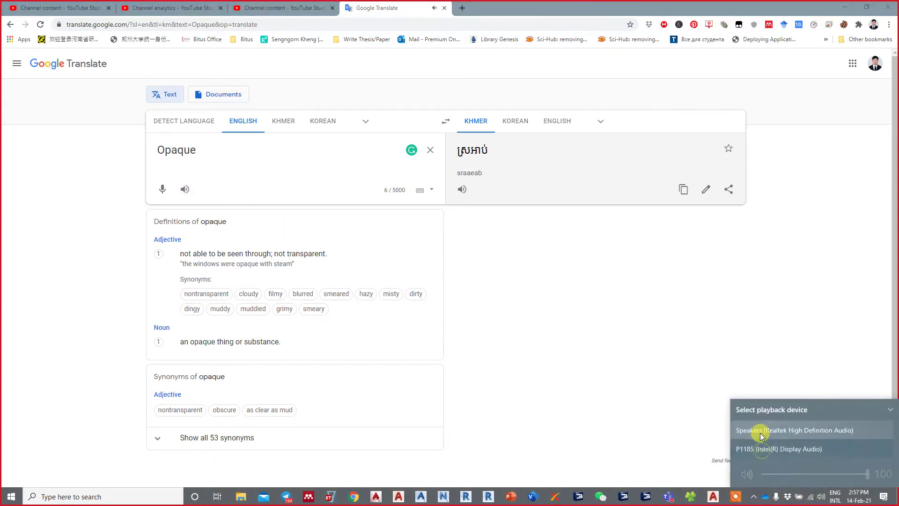
pyautogui.click(761, 436)
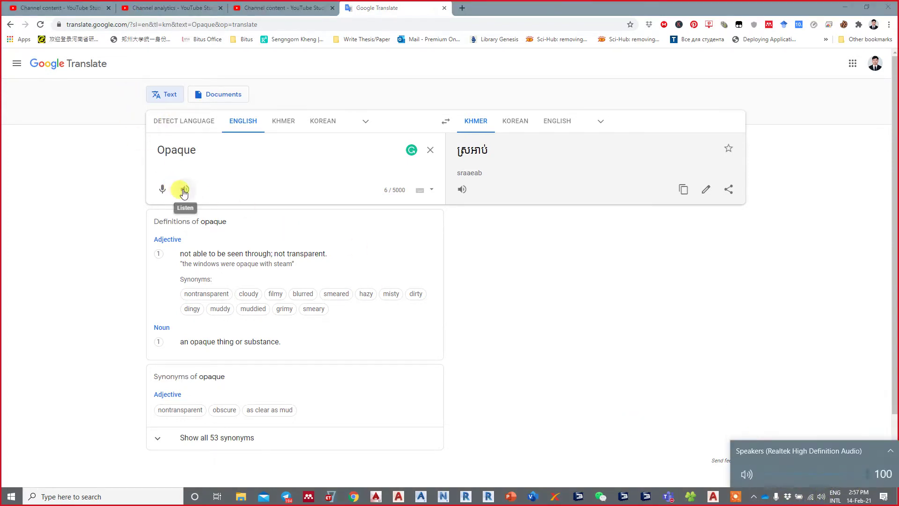
pyautogui.click(184, 191)
pyautogui.click(184, 192)
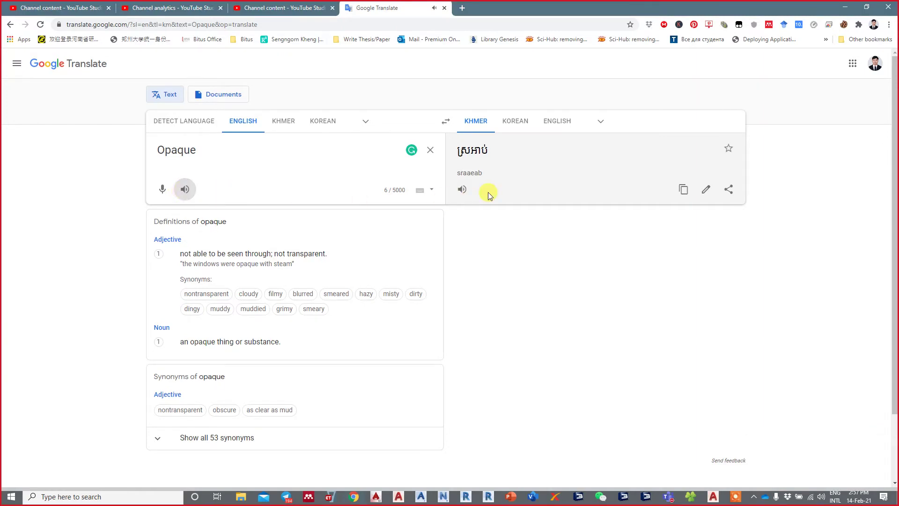
pyautogui.click(849, 8)
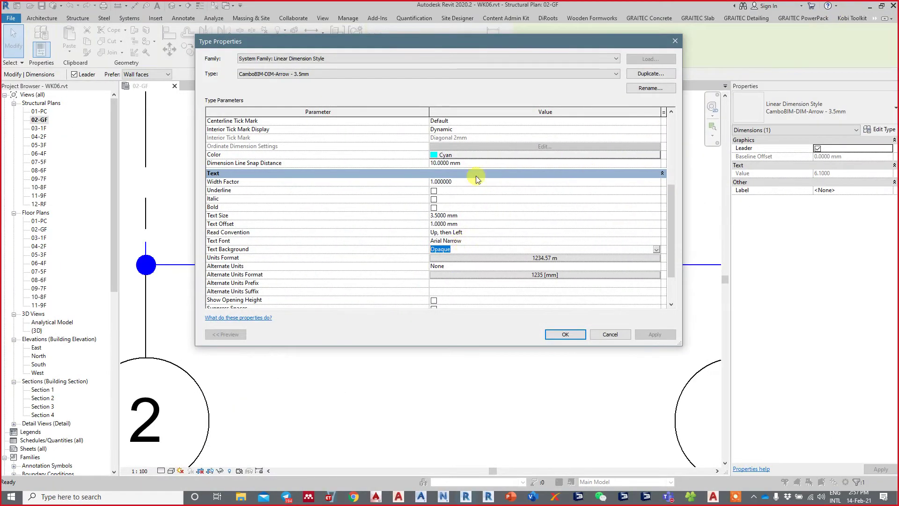
# Set the CamboBIM-DIM-Arrow - 3.5mm style's Text Background to Transparent and confirm
pyautogui.moveTo(448, 41)
pyautogui.mouseDown()
pyautogui.moveTo(760, 31)
pyautogui.moveTo(792, 71)
pyautogui.mouseUp()
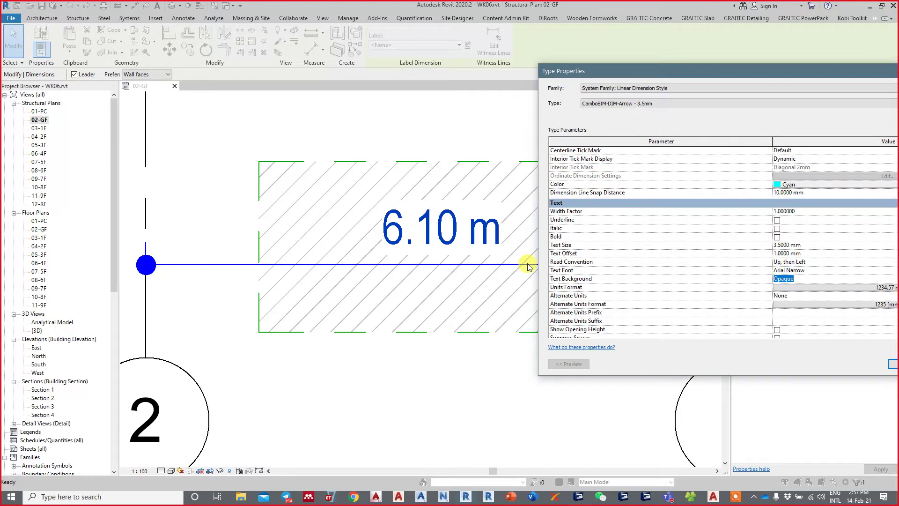
pyautogui.moveTo(651, 72); pyautogui.dragTo(394, 48)
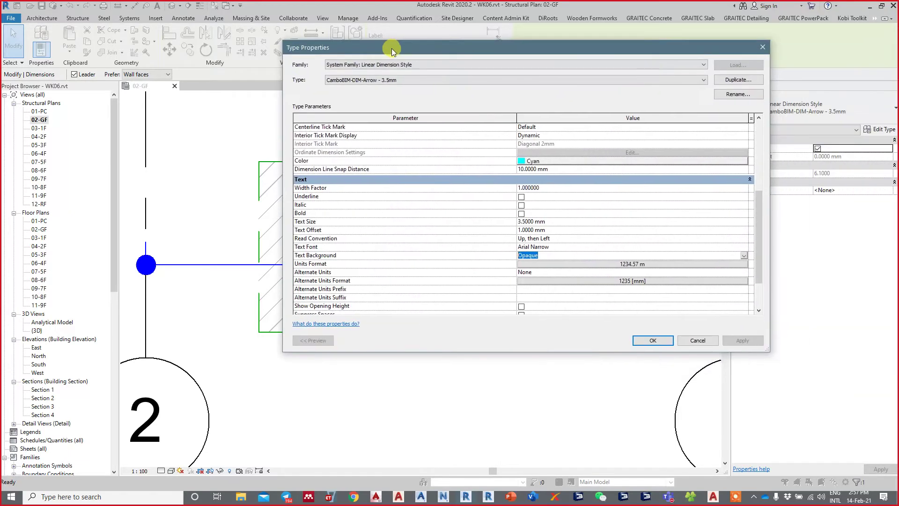
pyautogui.click(746, 254)
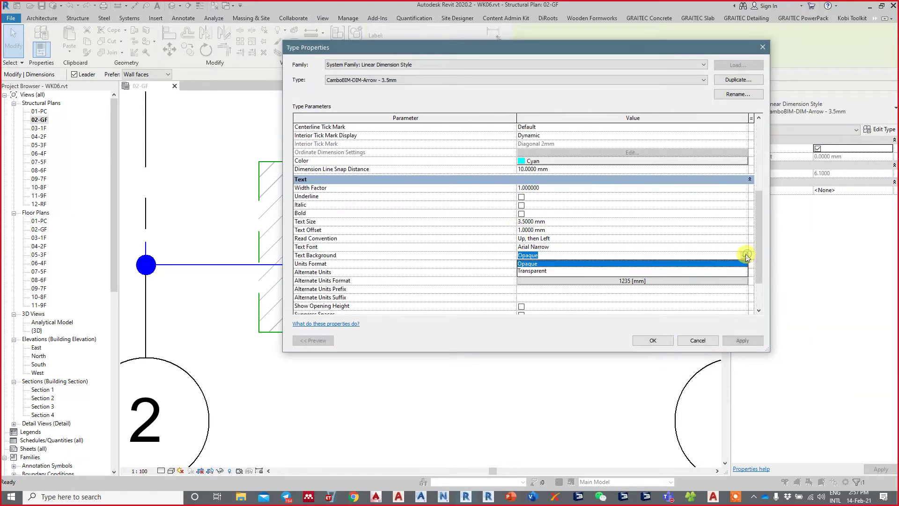
pyautogui.click(531, 272)
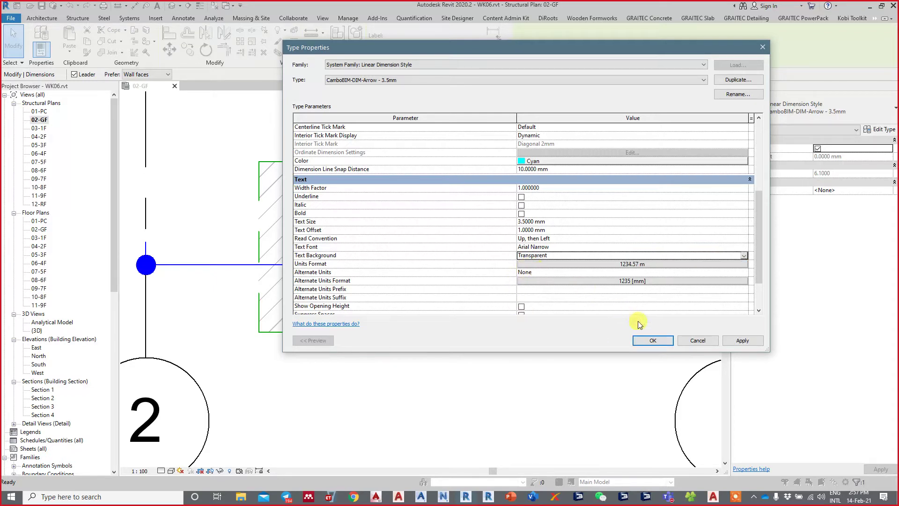
pyautogui.click(638, 339)
# Select and remove the hatched filled region behind the 6.10 m dimension
pyautogui.click(398, 396)
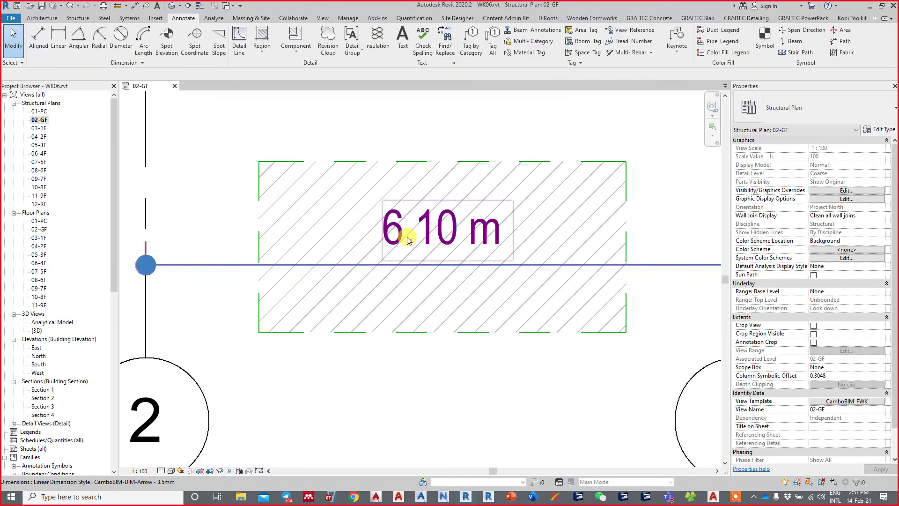
pyautogui.scroll(2, 407, 240)
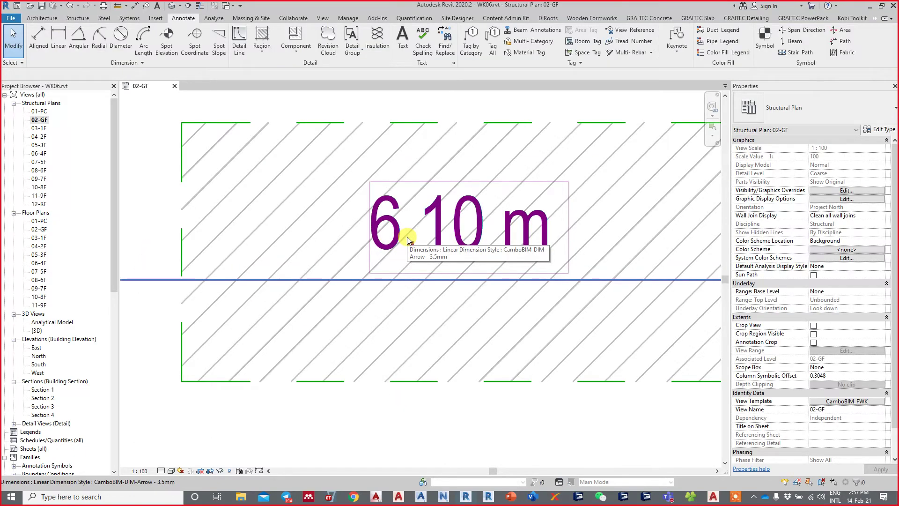
pyautogui.scroll(-3, 407, 239)
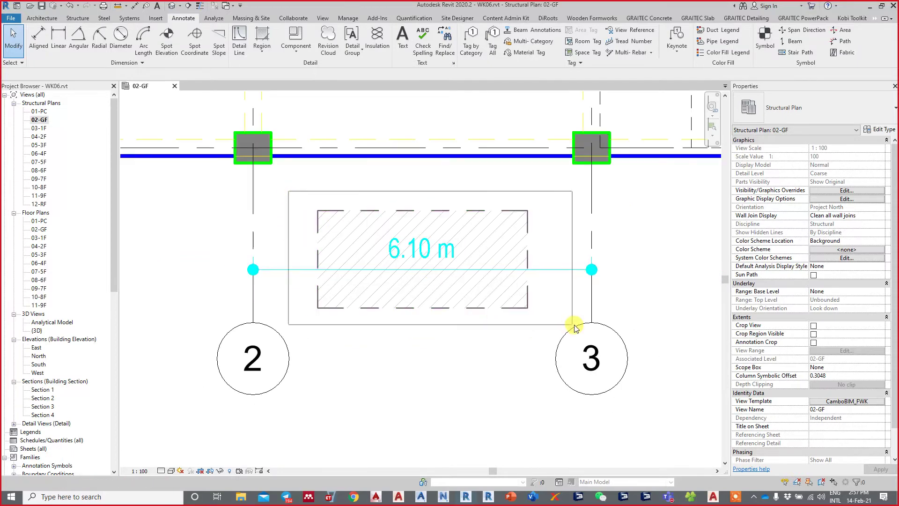
pyautogui.click(575, 327)
pyautogui.press('Escape')
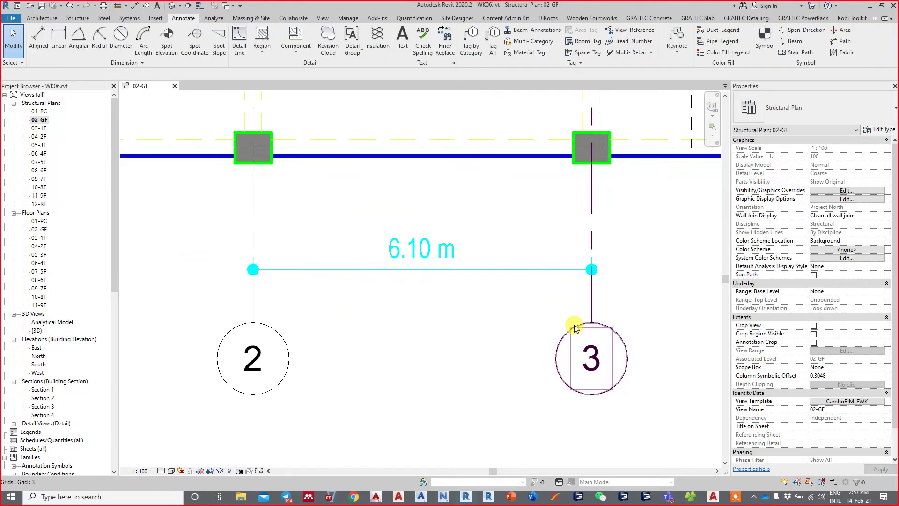
# Select the 6.10 m dimension and open its type properties at Alternate Units
pyautogui.click(413, 220)
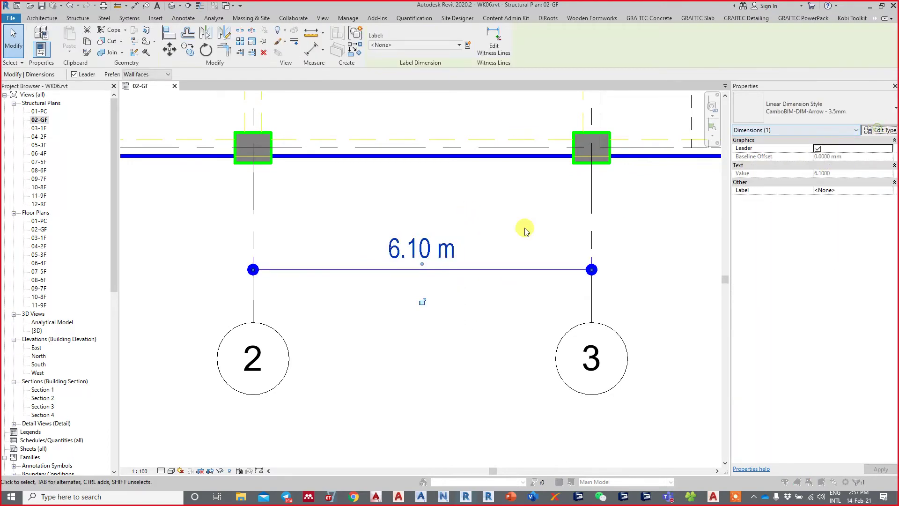
pyautogui.scroll(-5, 463, 261)
pyautogui.scroll(-2, 464, 261)
pyautogui.scroll(-1, 465, 261)
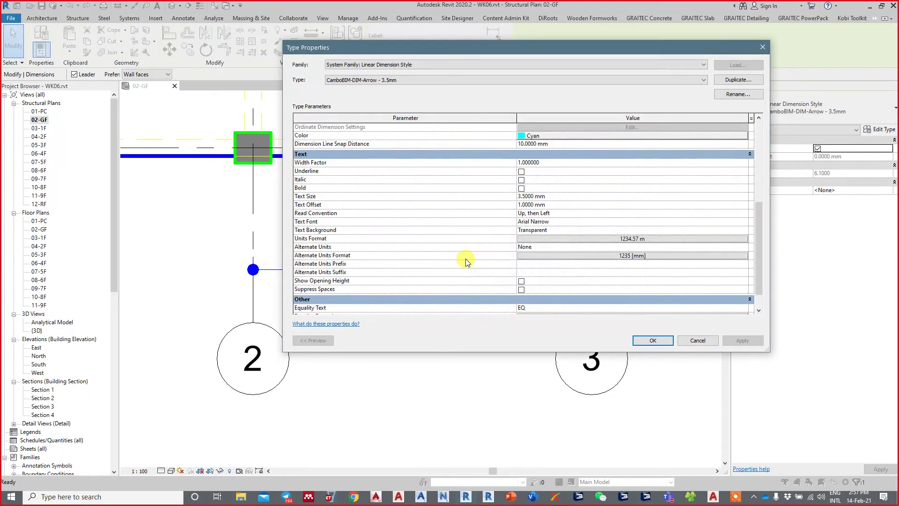
pyautogui.scroll(-1, 466, 261)
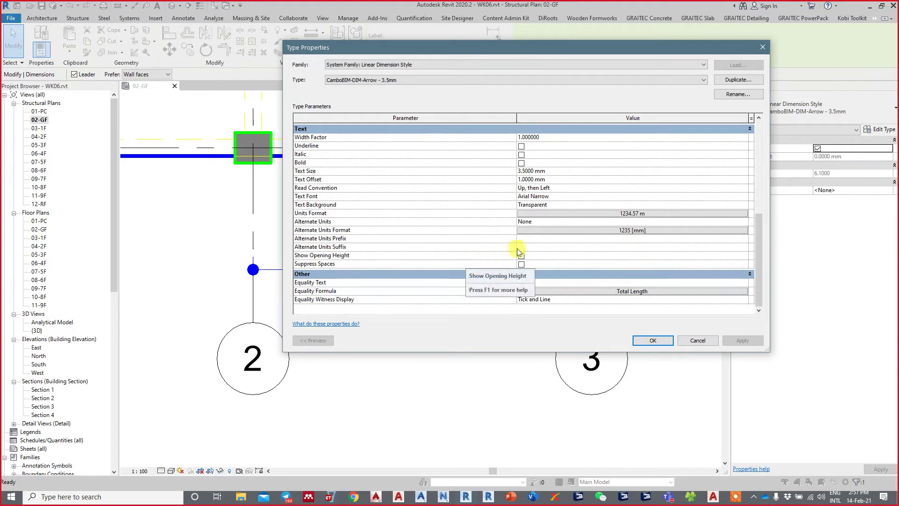
pyautogui.click(548, 223)
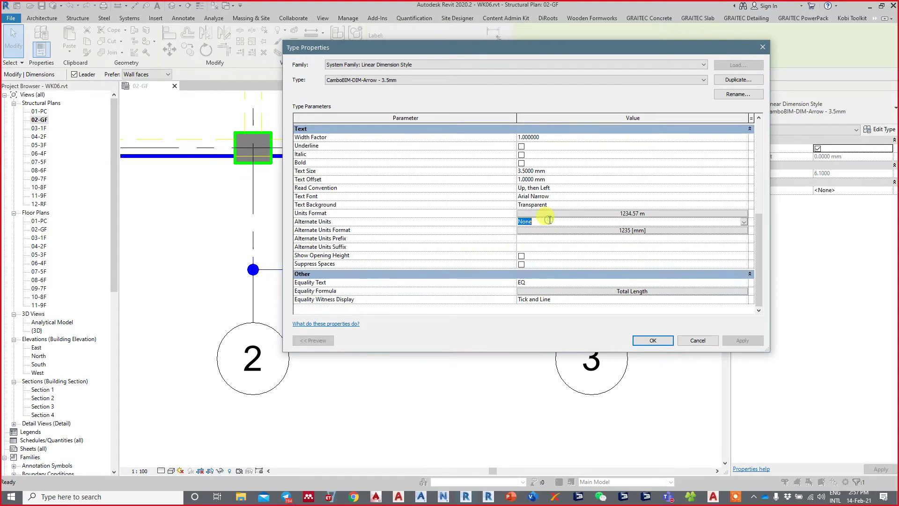
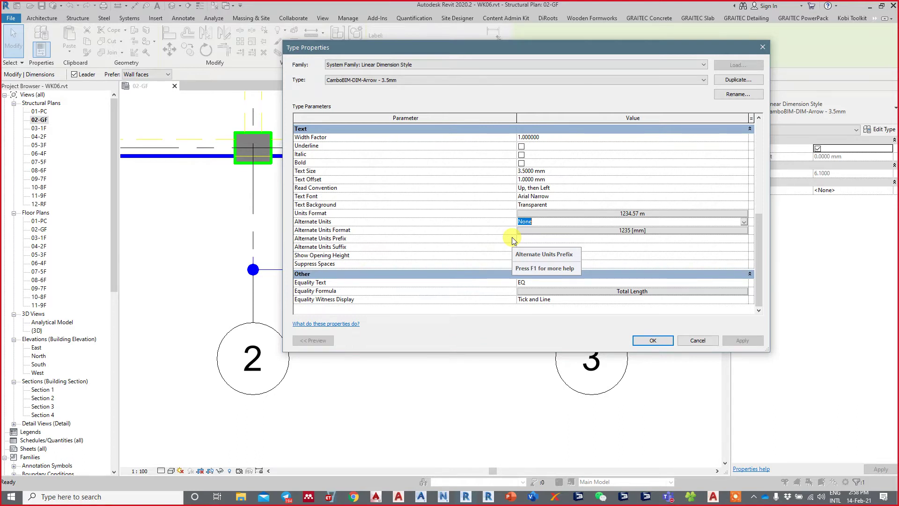
# Give the 3.5mm dimension type feet-and-fractional-inch alternate units, rounded to the nearest 1/8"
pyautogui.click(589, 230)
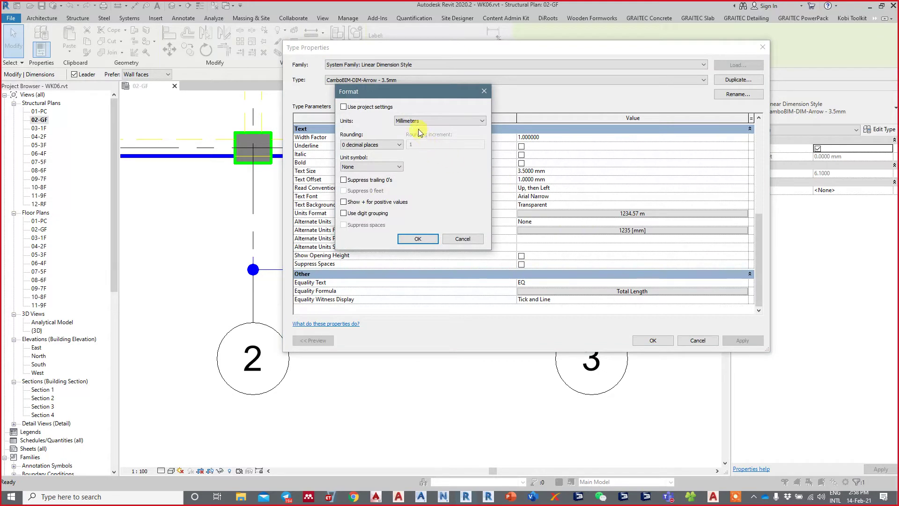
pyautogui.click(418, 121)
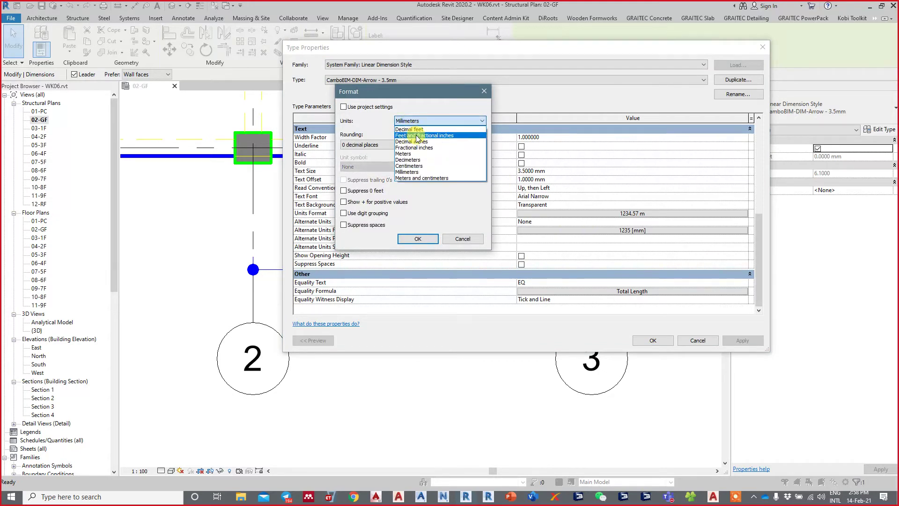
pyautogui.click(419, 137)
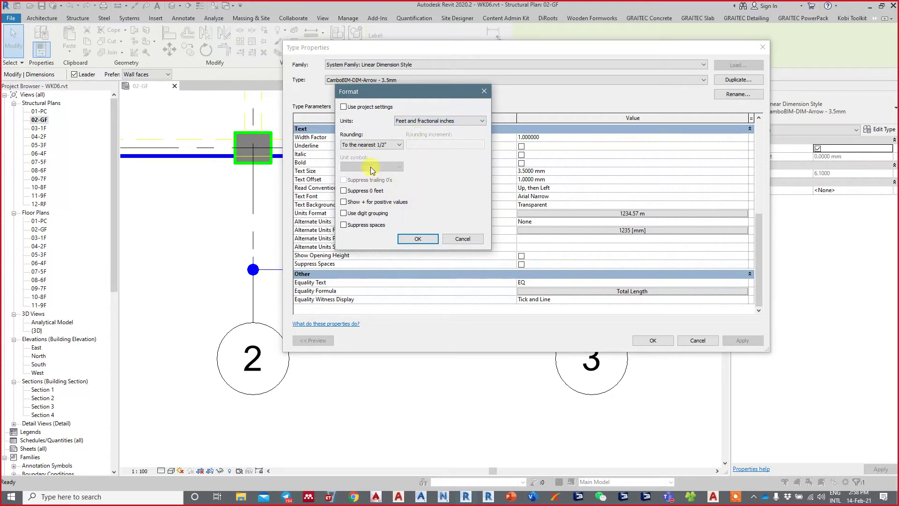
pyautogui.click(386, 145)
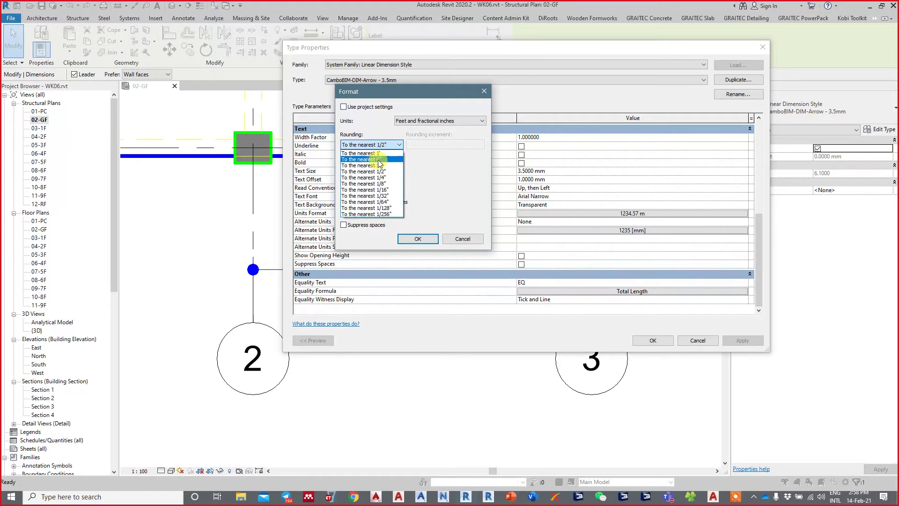
pyautogui.click(370, 172)
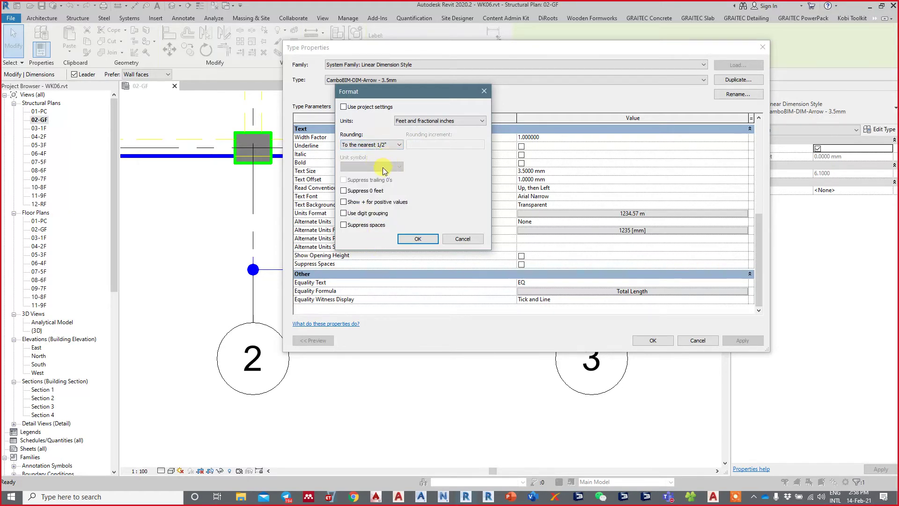
pyautogui.click(370, 146)
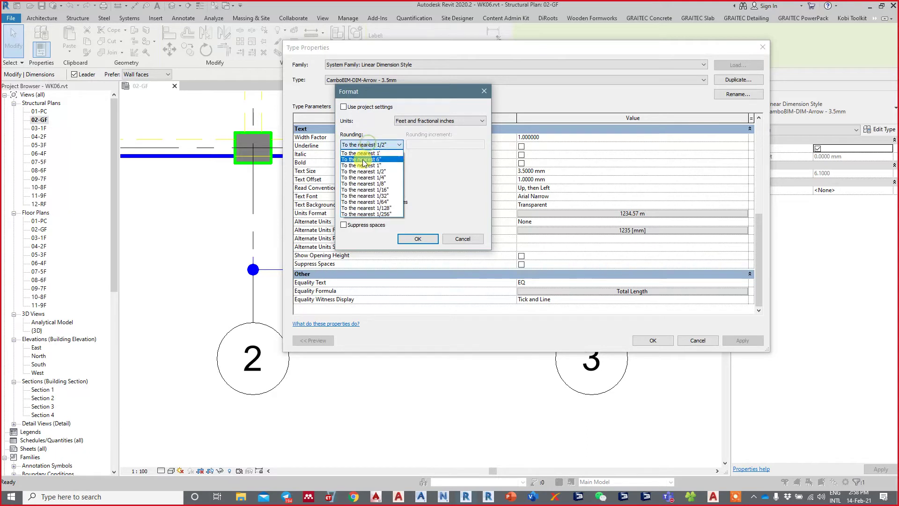
pyautogui.click(360, 183)
pyautogui.click(417, 238)
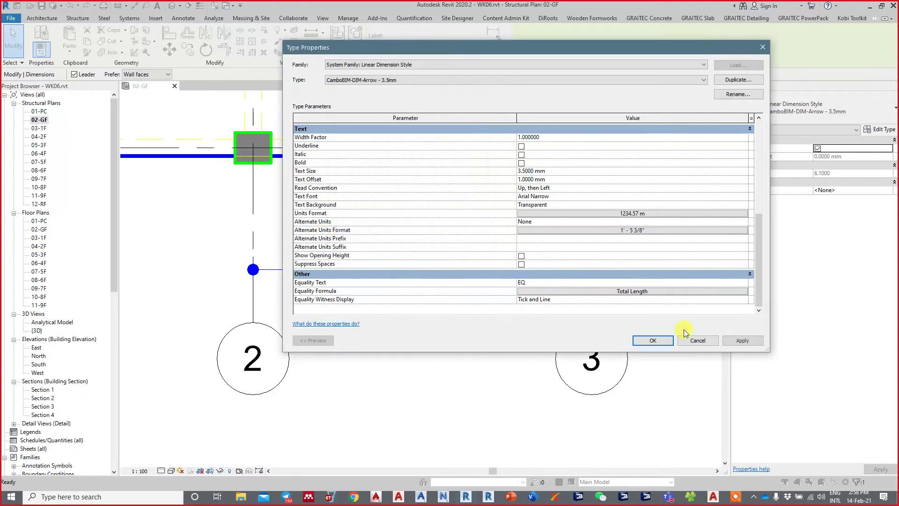
pyautogui.click(733, 343)
pyautogui.click(664, 347)
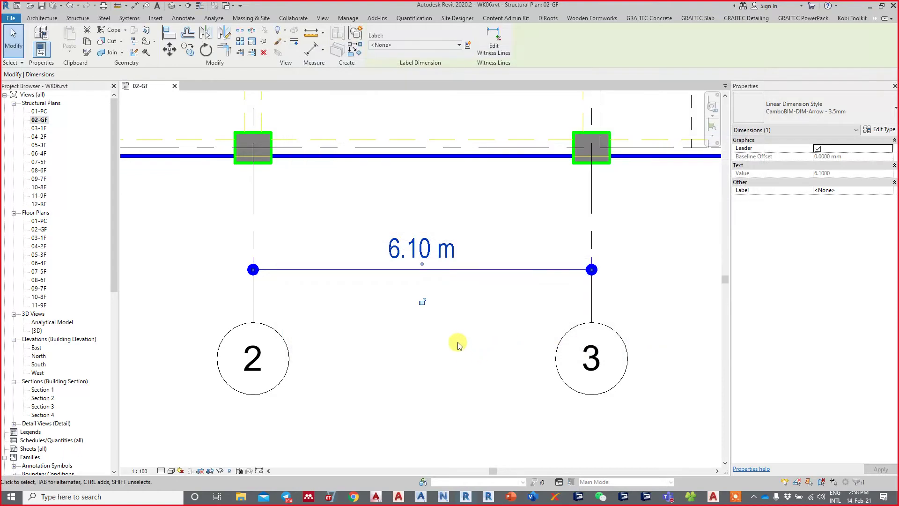
# Set the dimension type's Alternate Units placement to Below
pyautogui.click(881, 129)
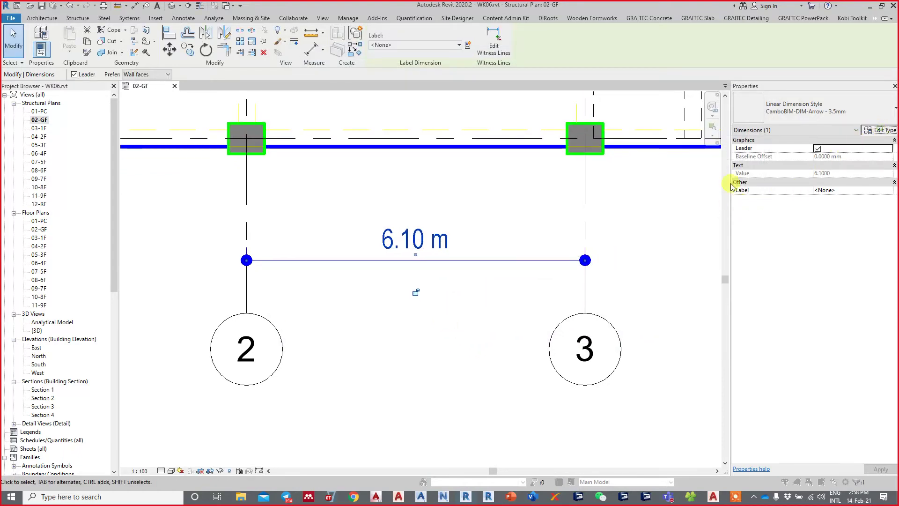
pyautogui.scroll(-10, 539, 285)
pyautogui.scroll(-1, 543, 283)
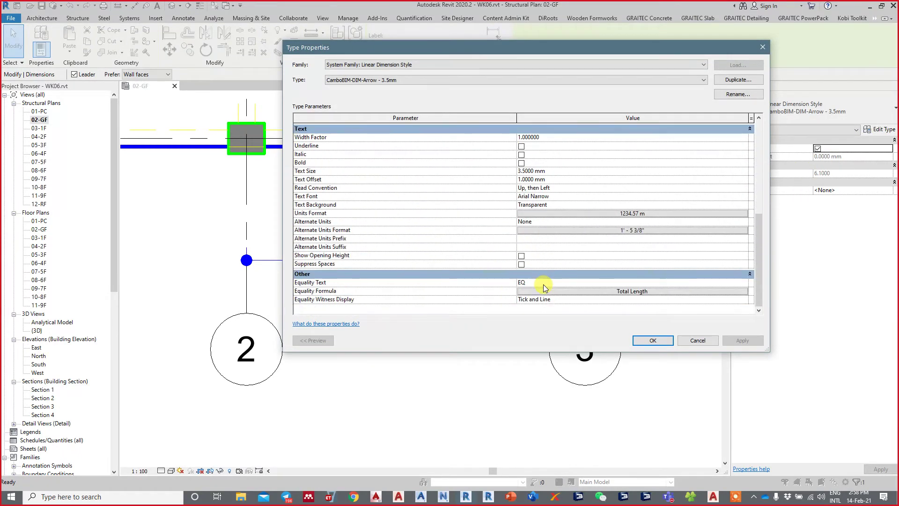
pyautogui.click(524, 222)
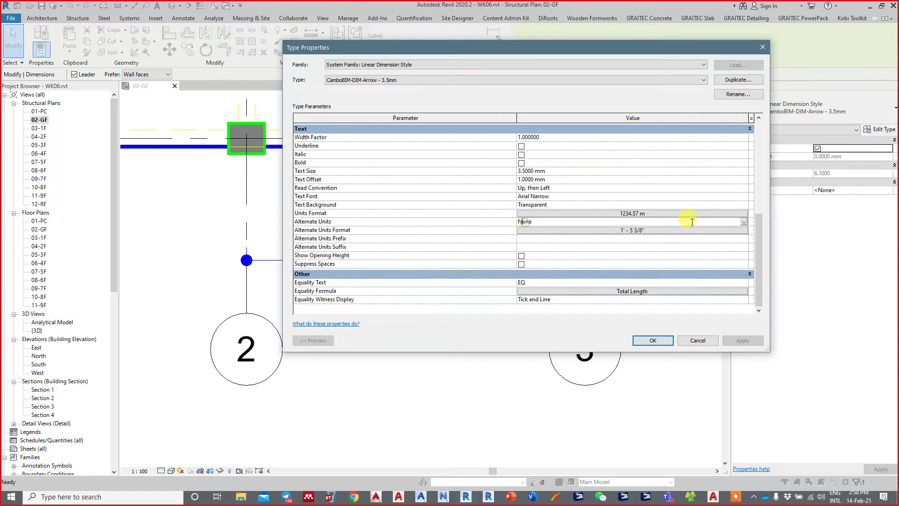
pyautogui.click(744, 221)
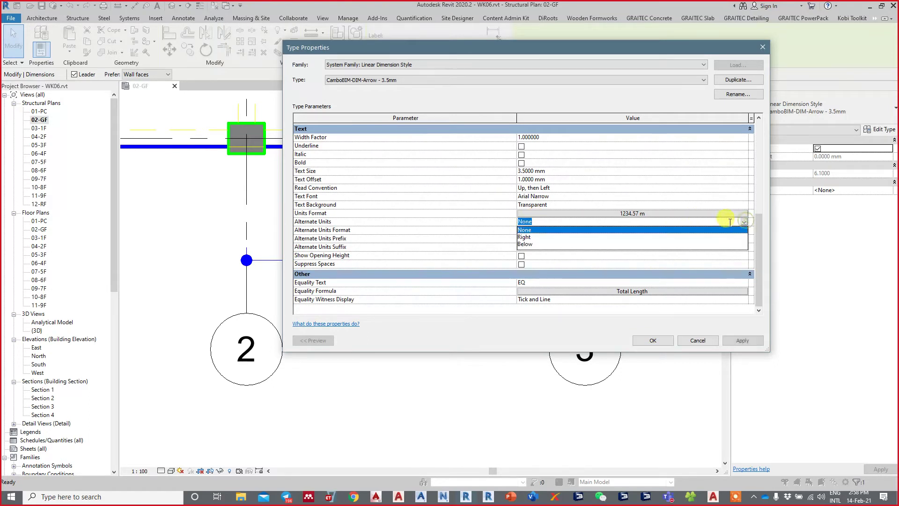
pyautogui.click(530, 237)
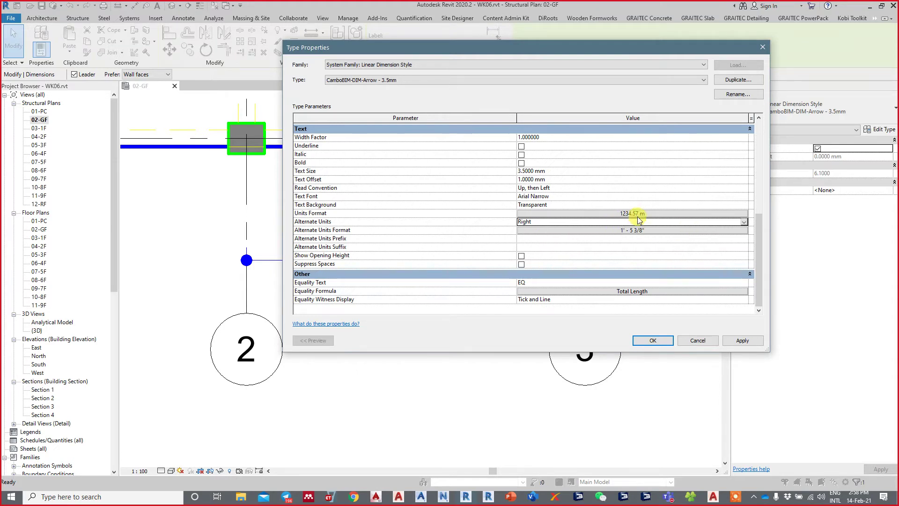
pyautogui.click(744, 222)
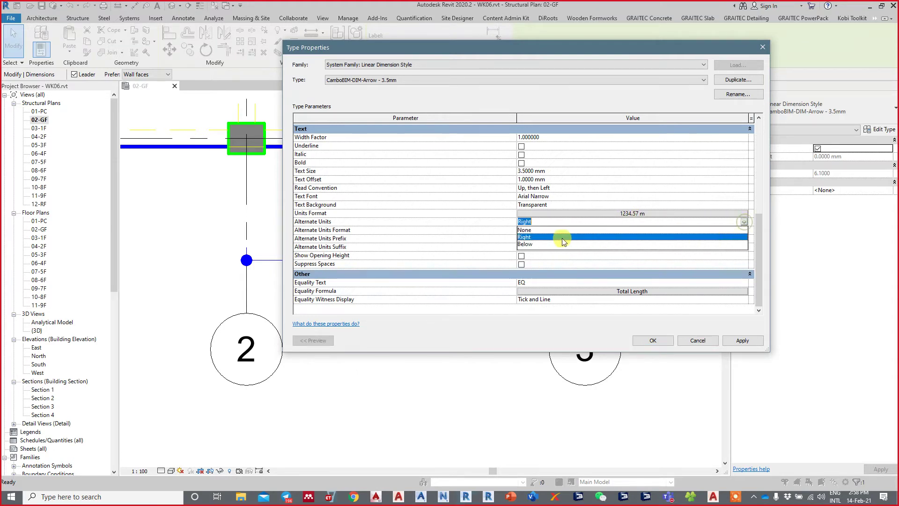
pyautogui.click(537, 244)
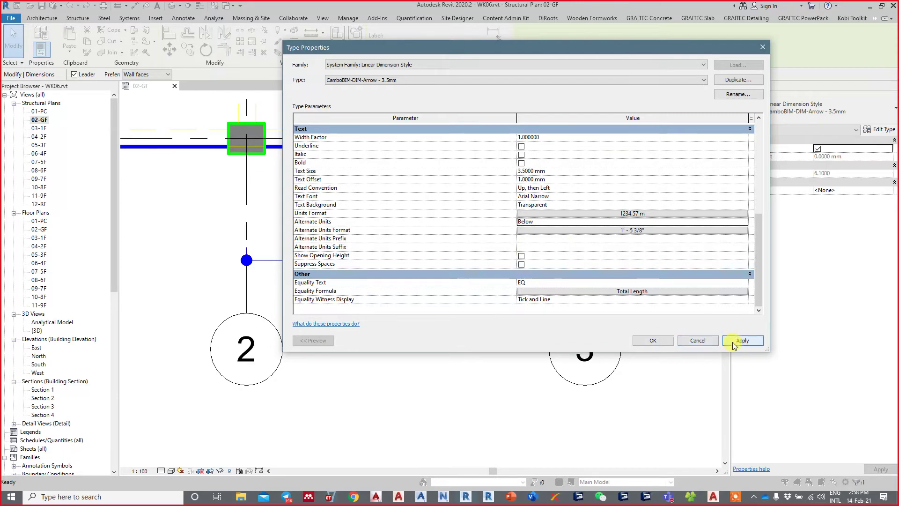
pyautogui.click(653, 341)
# Zoom in to check the grid 2–3 dimension shows 20' - 0 1/8" under 6.10 m
pyautogui.moveTo(523, 335); pyautogui.dragTo(538, 338, button='middle')
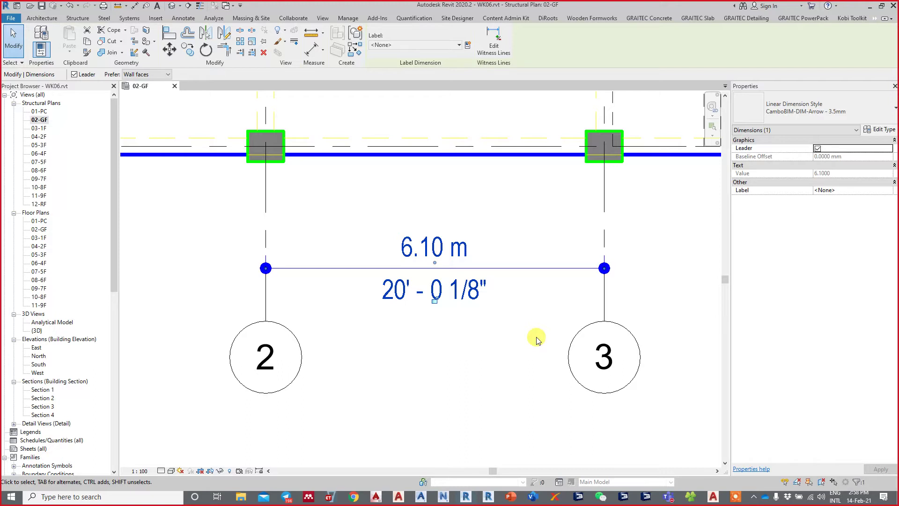
pyautogui.scroll(3, 512, 281)
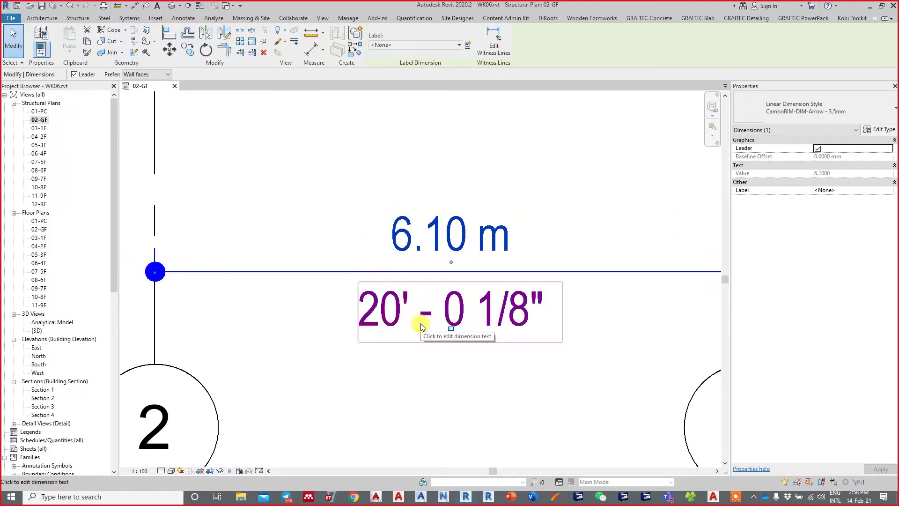
pyautogui.moveTo(446, 389); pyautogui.dragTo(416, 388, button='middle')
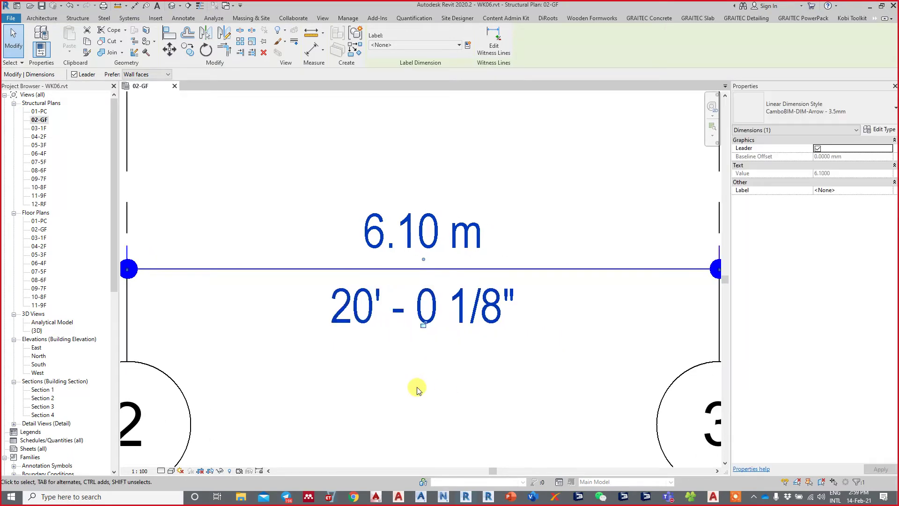
pyautogui.click(416, 386)
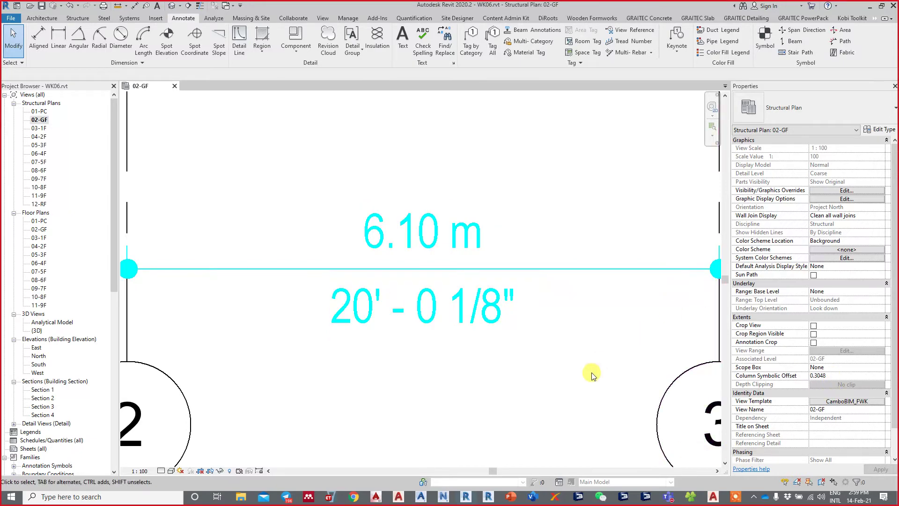
# Set the grid 2–3 dimension type's Alternate Units to None and apply
pyautogui.moveTo(579, 363); pyautogui.dragTo(570, 333, button='middle')
pyautogui.moveTo(565, 323); pyautogui.dragTo(533, 197)
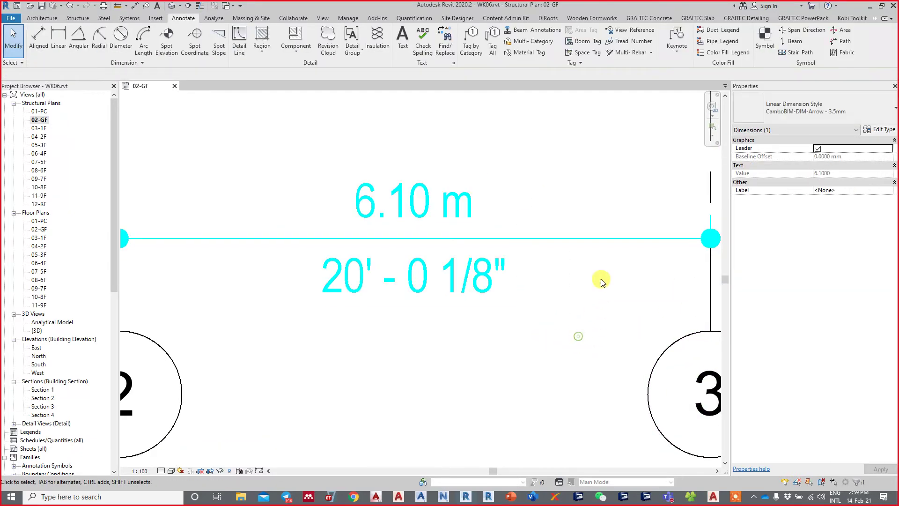
pyautogui.press('Escape')
pyautogui.click(544, 236)
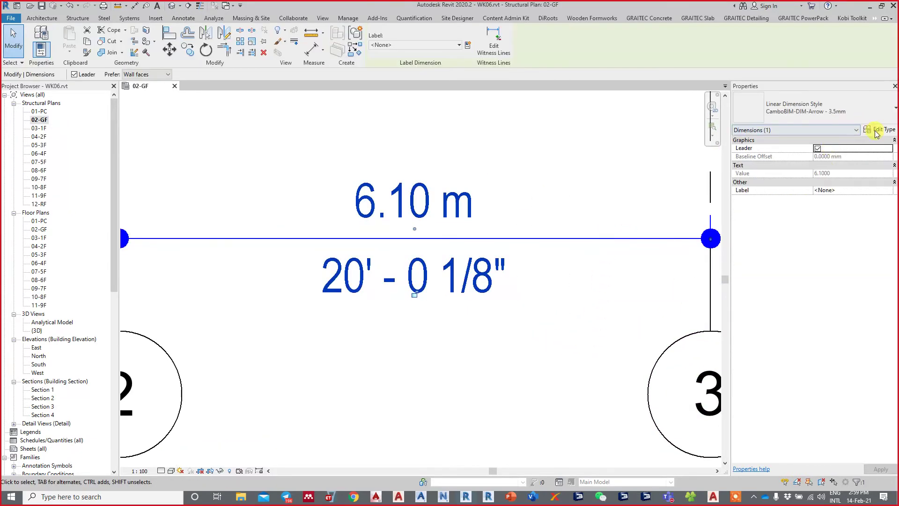
pyautogui.scroll(-3, 469, 277)
pyautogui.scroll(-3, 496, 281)
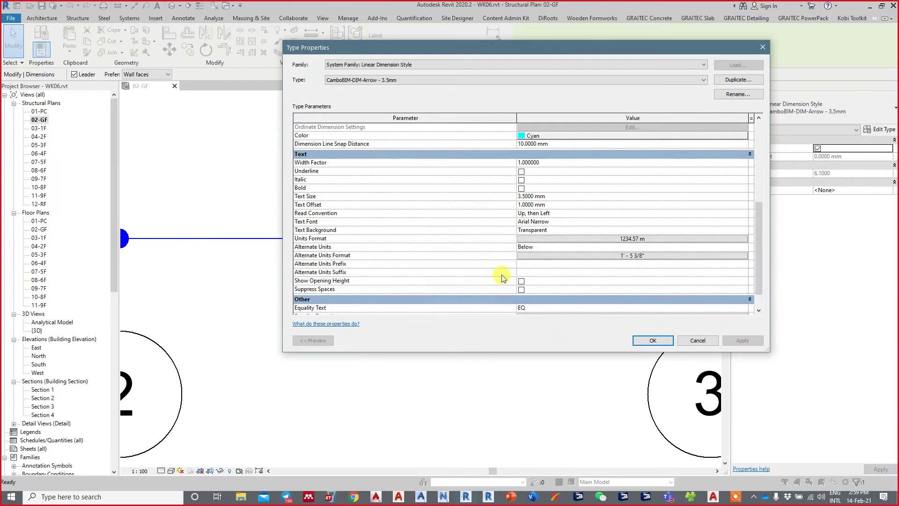
pyautogui.click(525, 247)
pyautogui.click(745, 248)
pyautogui.click(559, 255)
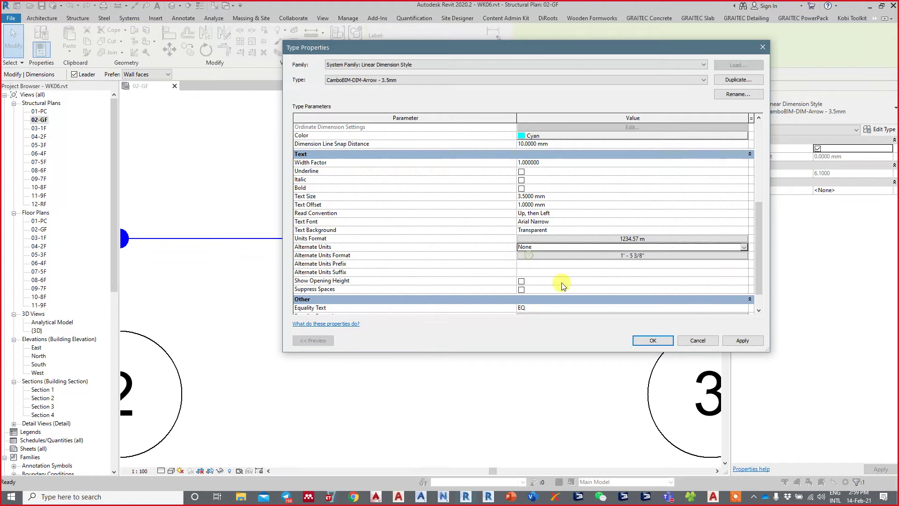
pyautogui.click(740, 339)
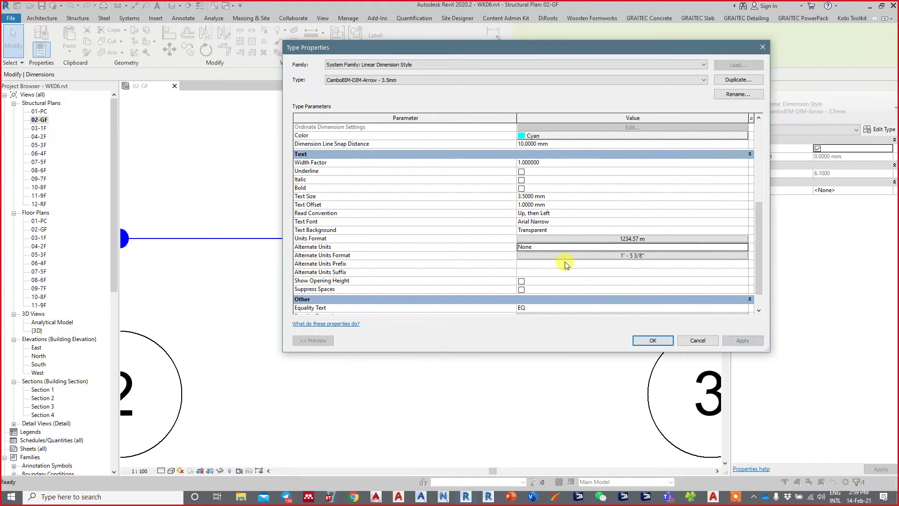
# Review Witness Line Control, keeping the witness lines gapped from elements
pyautogui.scroll(-1, 565, 262)
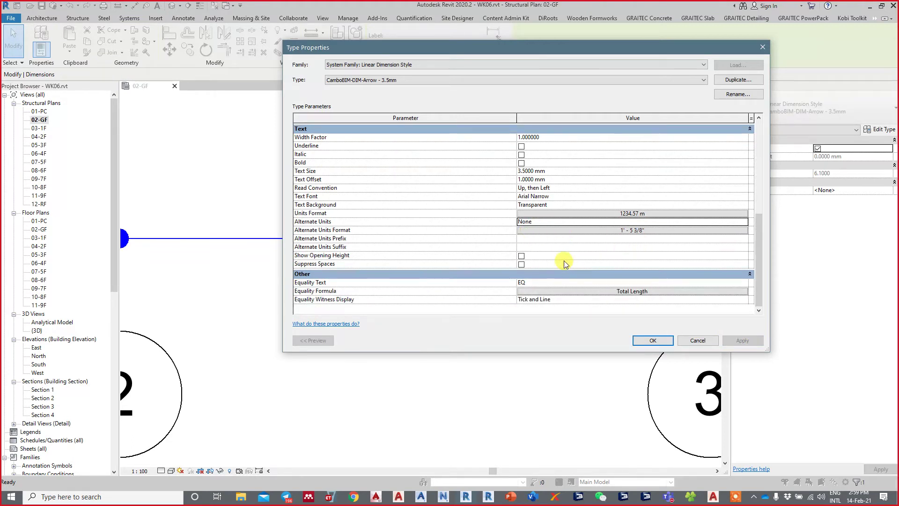
pyautogui.scroll(5, 565, 263)
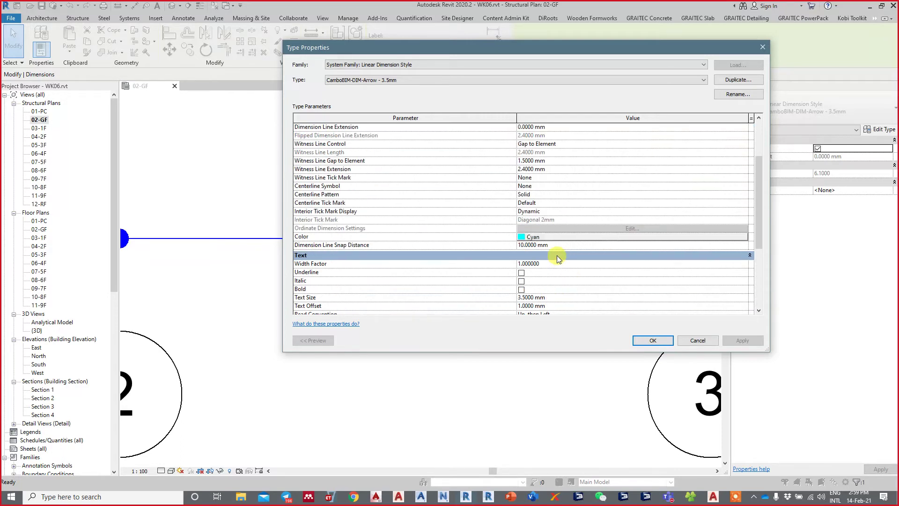
pyautogui.click(580, 144)
pyautogui.click(744, 146)
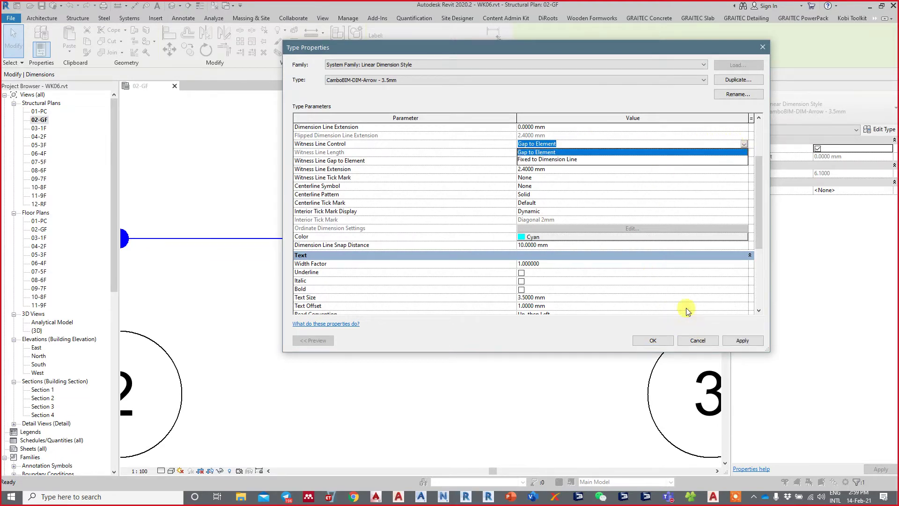
pyautogui.click(430, 197)
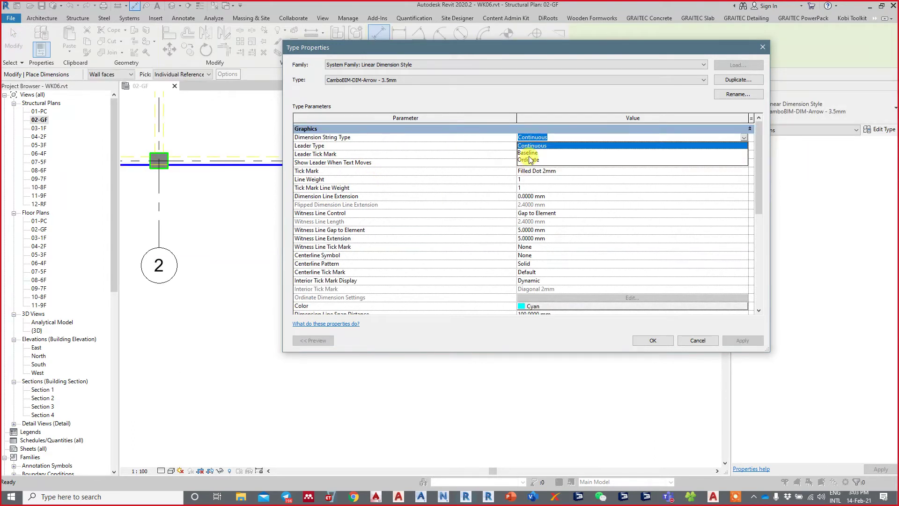
# Set the dimension string type to Baseline and confirm the type change
pyautogui.click(527, 153)
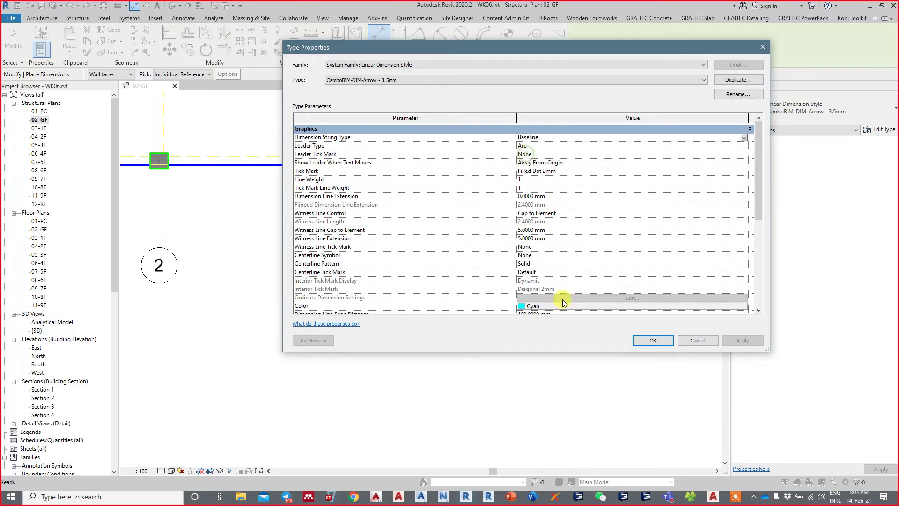
pyautogui.click(651, 340)
pyautogui.moveTo(327, 244); pyautogui.dragTo(403, 217, button='middle')
pyautogui.scroll(-1, 403, 218)
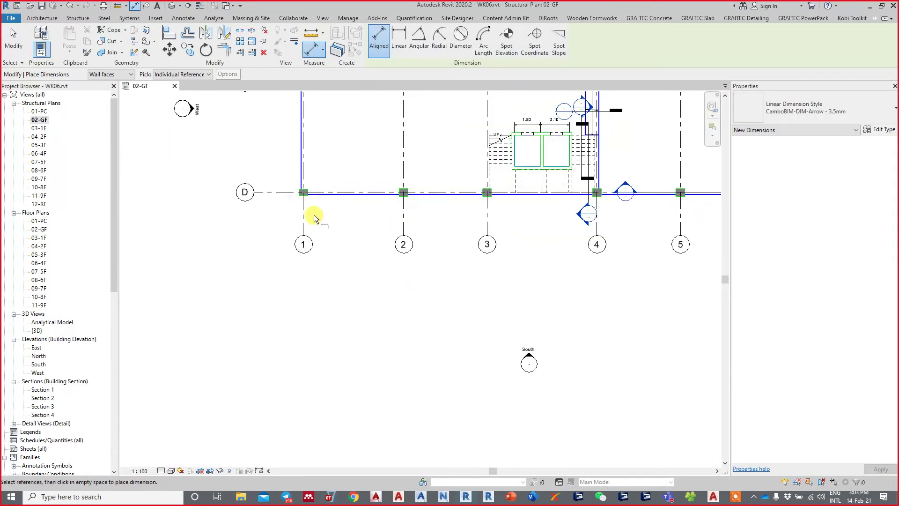
# Dimension grids 1 through 6 as a baseline chain placed below the grids
pyautogui.click(308, 211)
pyautogui.click(404, 212)
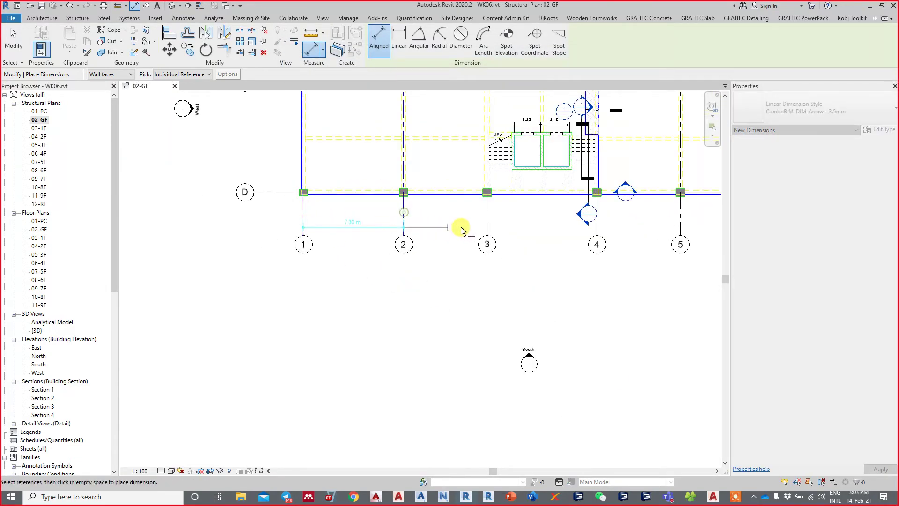
pyautogui.click(487, 217)
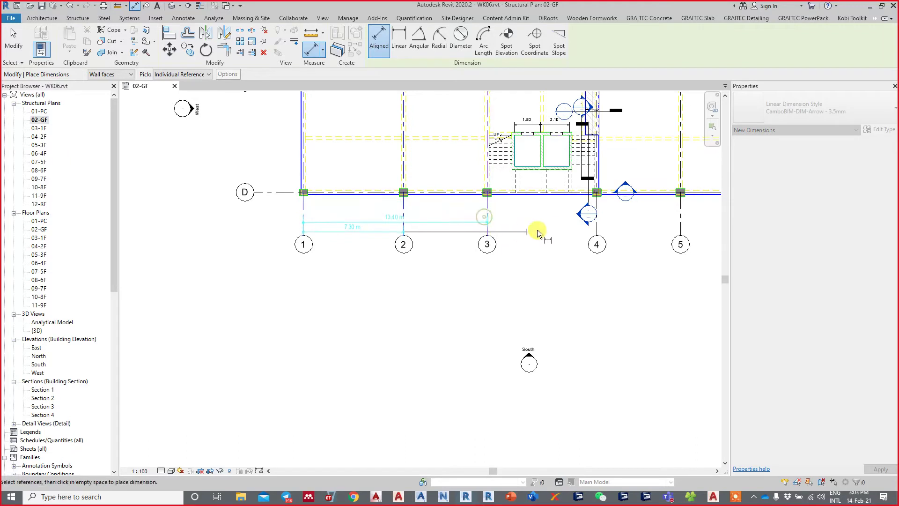
pyautogui.click(598, 229)
pyautogui.click(682, 222)
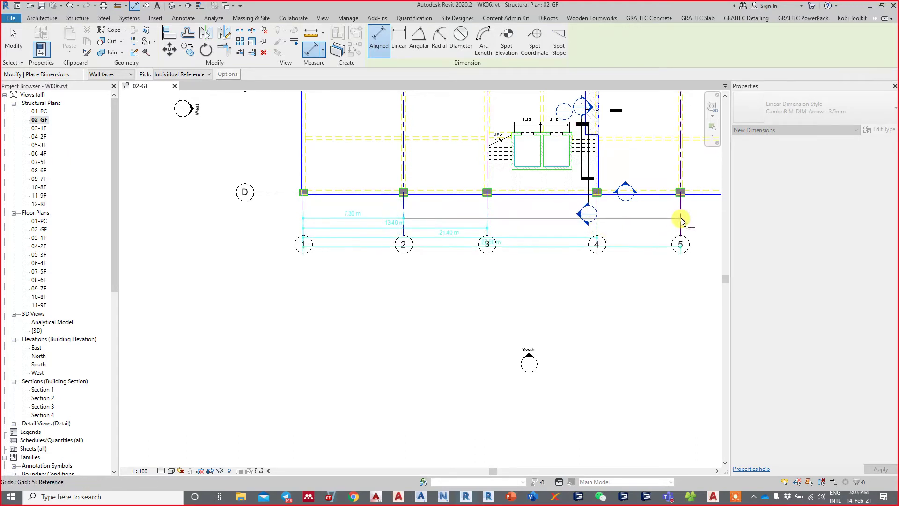
pyautogui.moveTo(683, 220); pyautogui.dragTo(412, 226, button='middle')
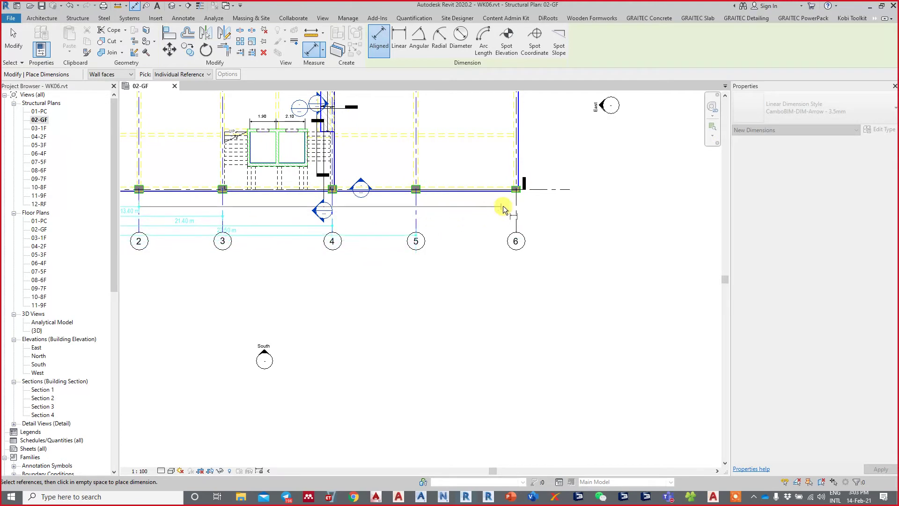
pyautogui.click(516, 209)
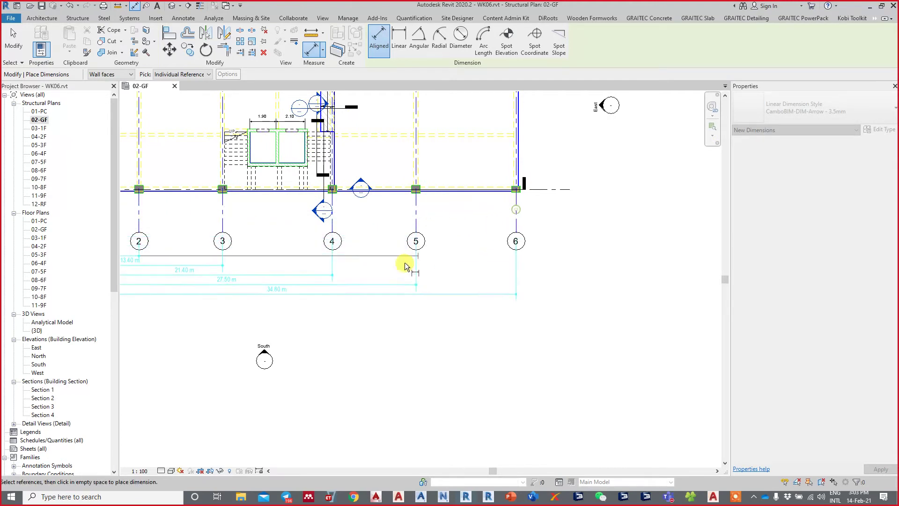
pyautogui.click(375, 262)
# Review the chain reading 7.30, 13.40, 21.40, 27.50 and 34.80 m, then finish dimensioning
pyautogui.moveTo(517, 258)
pyautogui.mouseDown(button='middle')
pyautogui.moveTo(642, 229)
pyautogui.moveTo(850, 198)
pyautogui.mouseUp(button='middle')
pyautogui.moveTo(414, 263); pyautogui.dragTo(297, 263, button='middle')
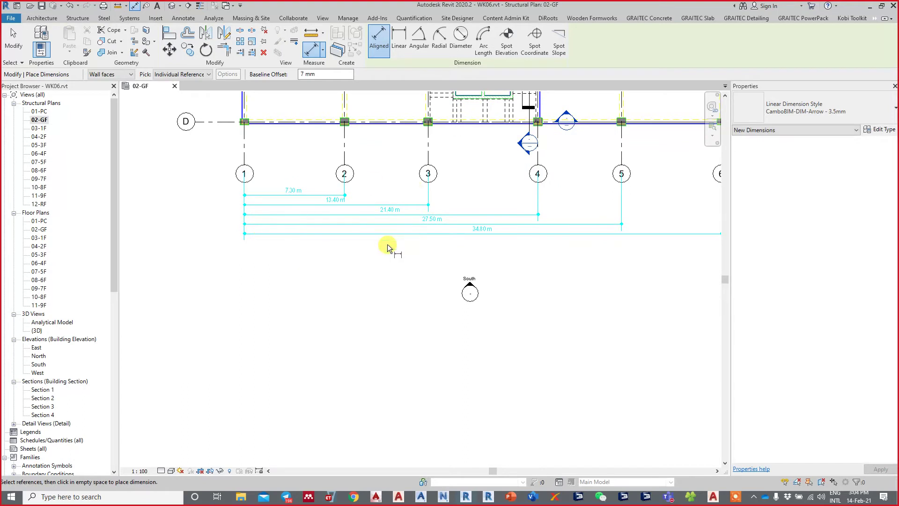
pyautogui.moveTo(315, 189); pyautogui.dragTo(303, 192, button='middle')
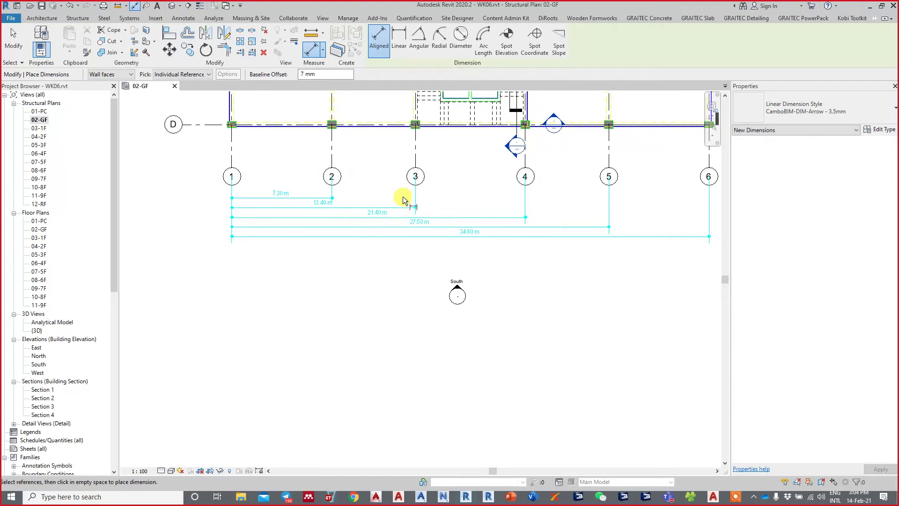
pyautogui.moveTo(376, 257); pyautogui.dragTo(279, 268, button='middle')
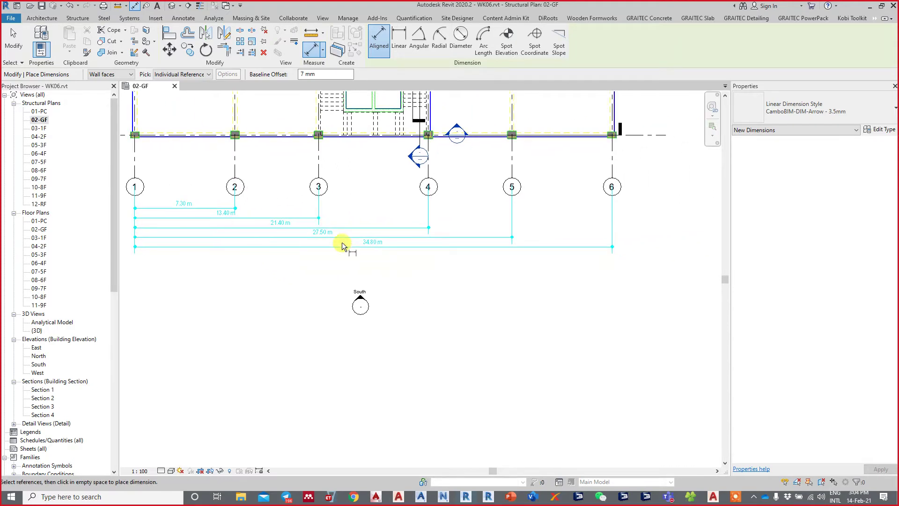
pyautogui.scroll(2, 316, 232)
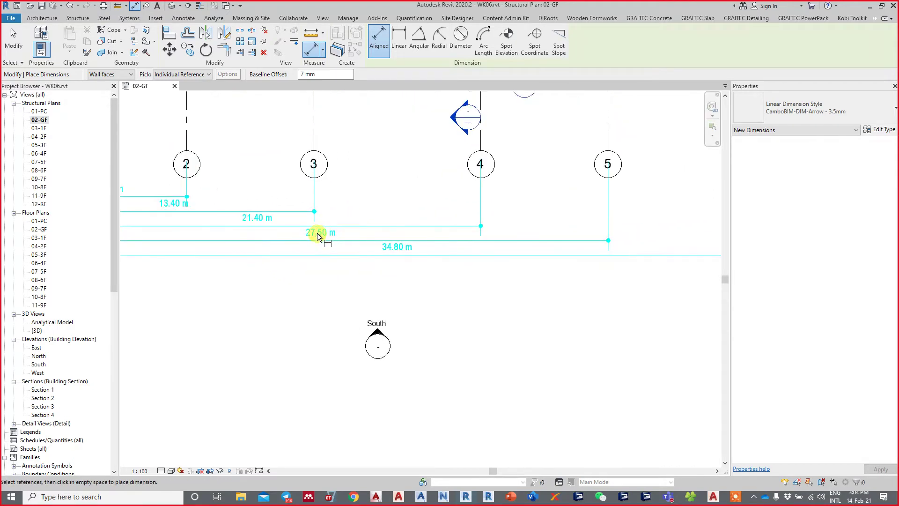
pyautogui.scroll(1, 338, 227)
pyautogui.scroll(-1, 359, 217)
pyautogui.moveTo(339, 188); pyautogui.dragTo(332, 242, button='middle')
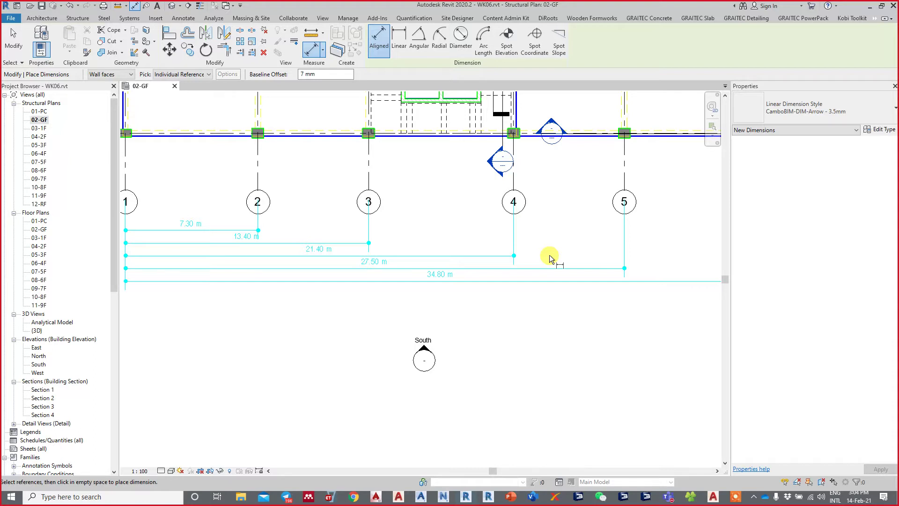
pyautogui.scroll(-1, 550, 255)
pyautogui.scroll(-1, 544, 270)
pyautogui.scroll(2, 463, 322)
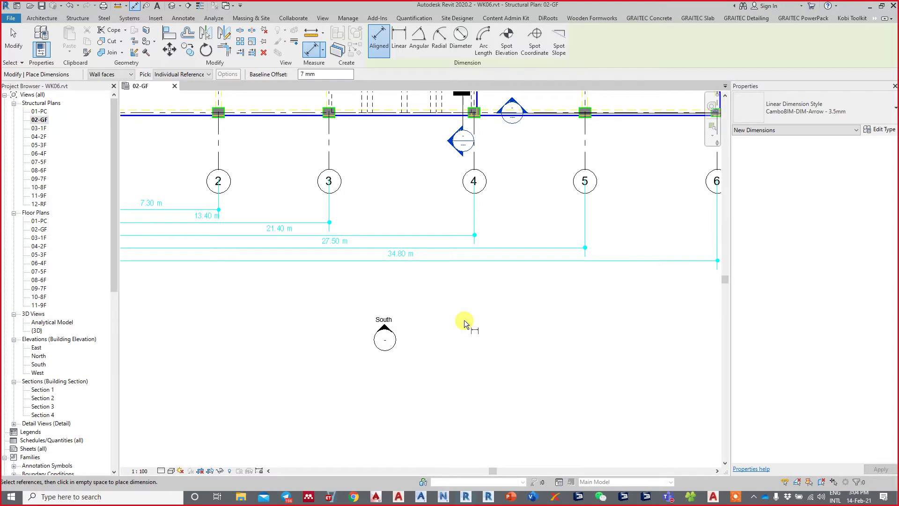
pyautogui.press('Escape')
pyautogui.press('Escape')
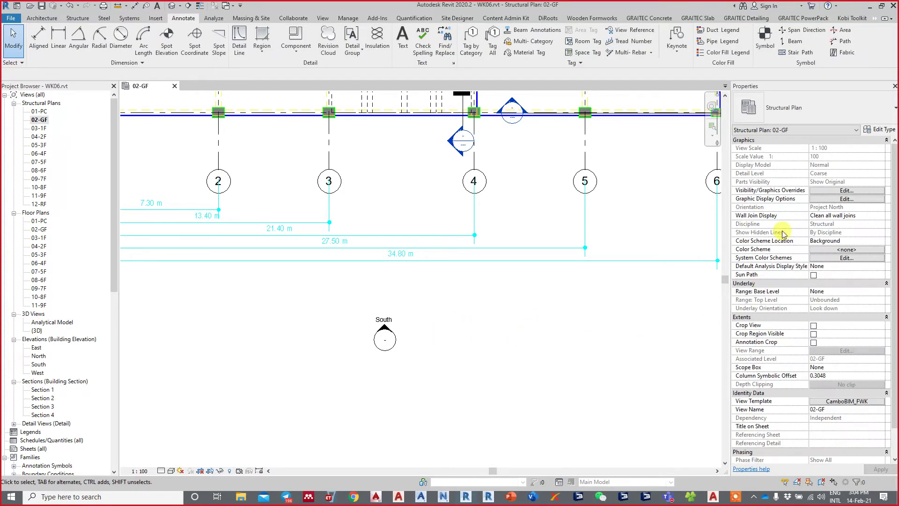
# Change the baseline chain's dimension string type to Ordinate
pyautogui.click(541, 226)
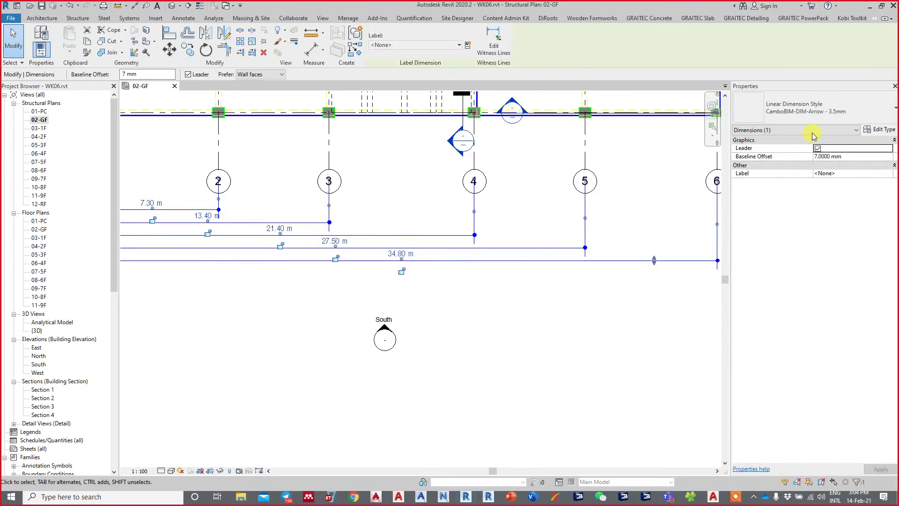
pyautogui.click(879, 130)
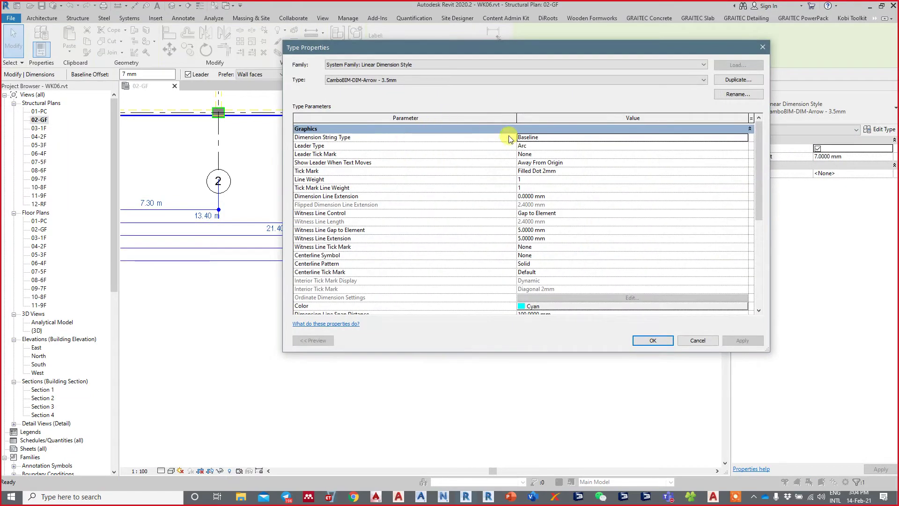
pyautogui.click(530, 137)
pyautogui.click(744, 137)
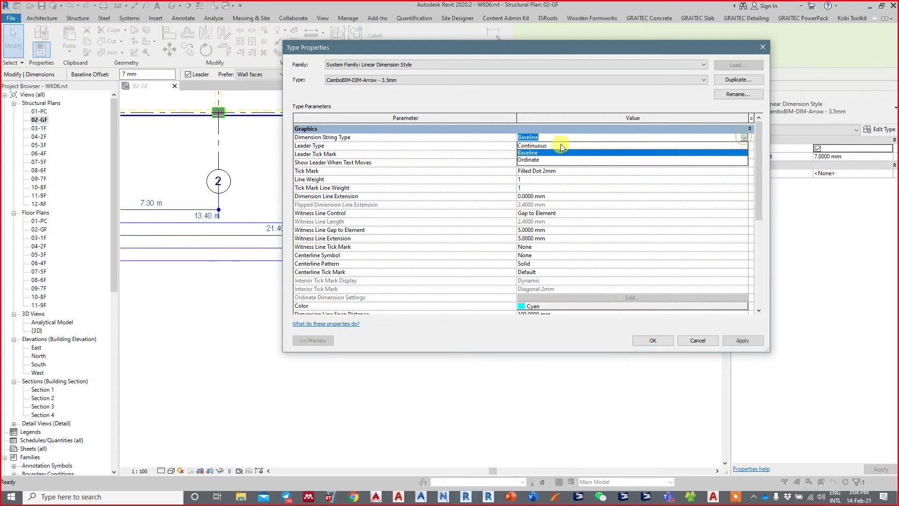
pyautogui.click(530, 159)
pyautogui.click(648, 342)
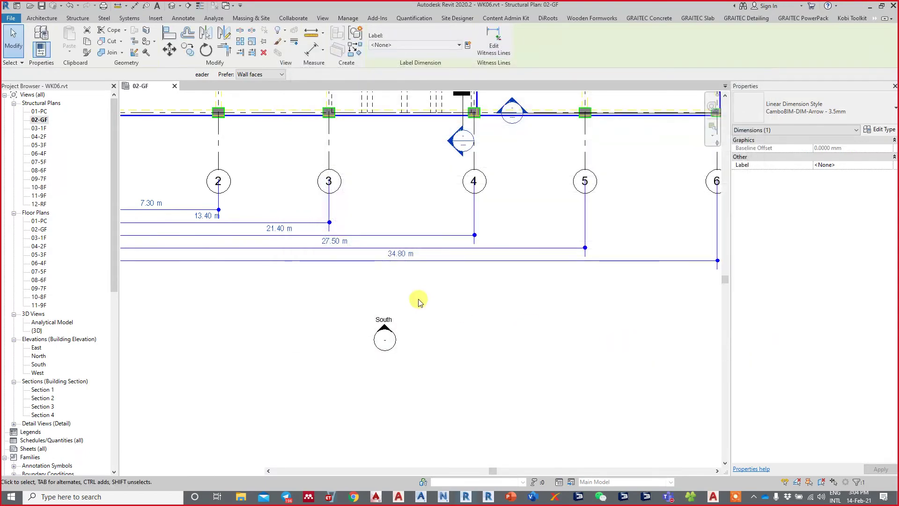
pyautogui.scroll(-2, 374, 272)
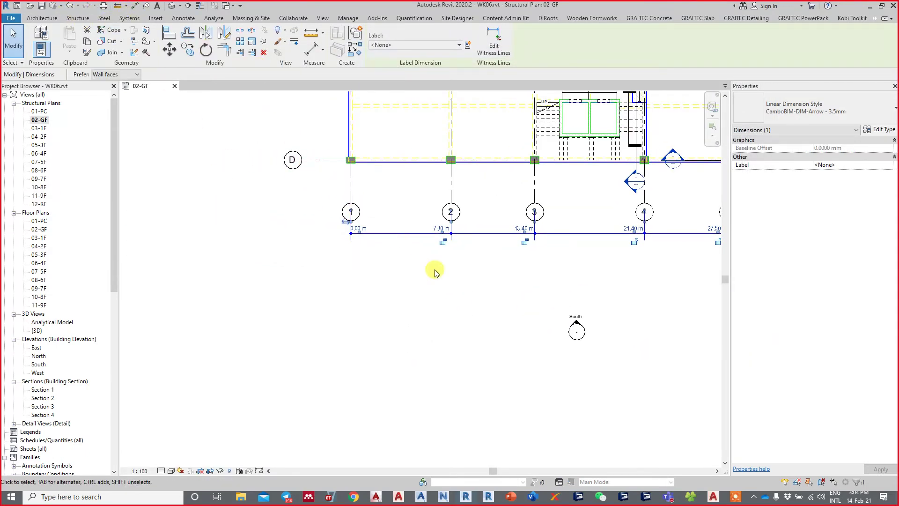
pyautogui.moveTo(432, 267)
pyautogui.mouseDown(button='middle')
pyautogui.moveTo(443, 281)
pyautogui.moveTo(415, 281)
pyautogui.mouseUp(button='middle')
# Move the ordinate string (0.00 to 34.80 m) just below the grid bubbles
pyautogui.press('Escape')
pyautogui.scroll(2, 444, 283)
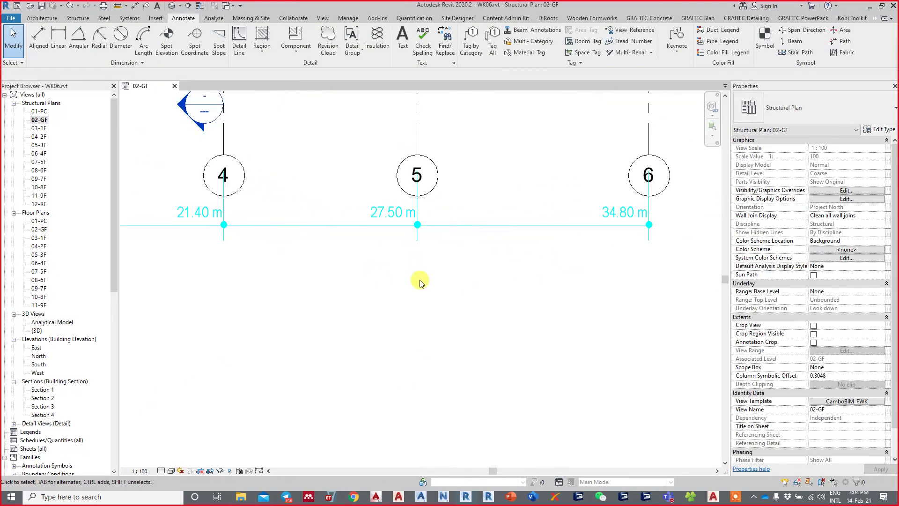
pyautogui.scroll(2, 416, 281)
pyautogui.click(463, 224)
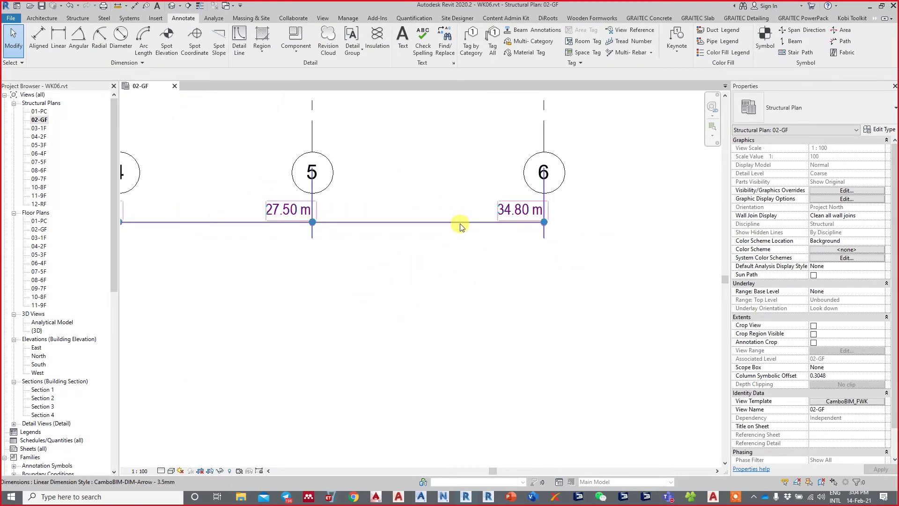
pyautogui.click(460, 224)
pyautogui.scroll(-2, 494, 317)
pyautogui.scroll(-1, 423, 274)
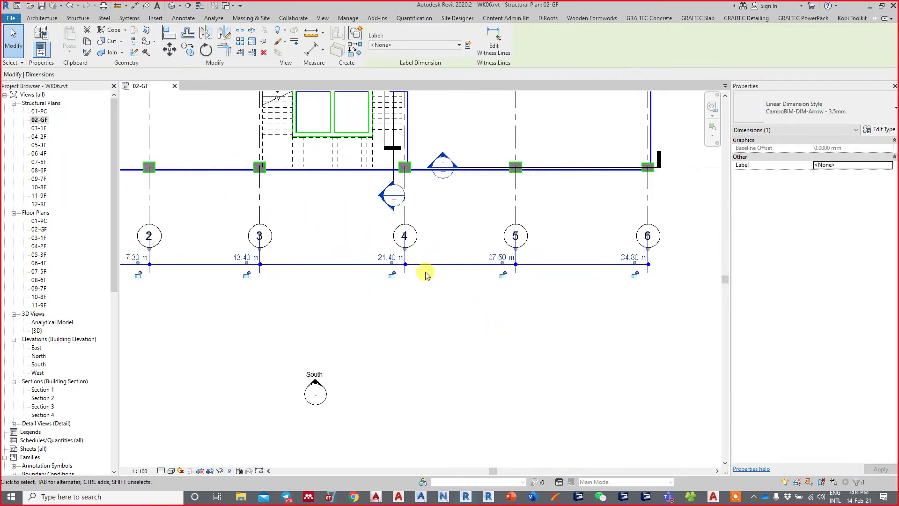
pyautogui.moveTo(431, 263); pyautogui.dragTo(429, 298)
pyautogui.click(428, 353)
pyautogui.moveTo(427, 354); pyautogui.dragTo(437, 325, button='middle')
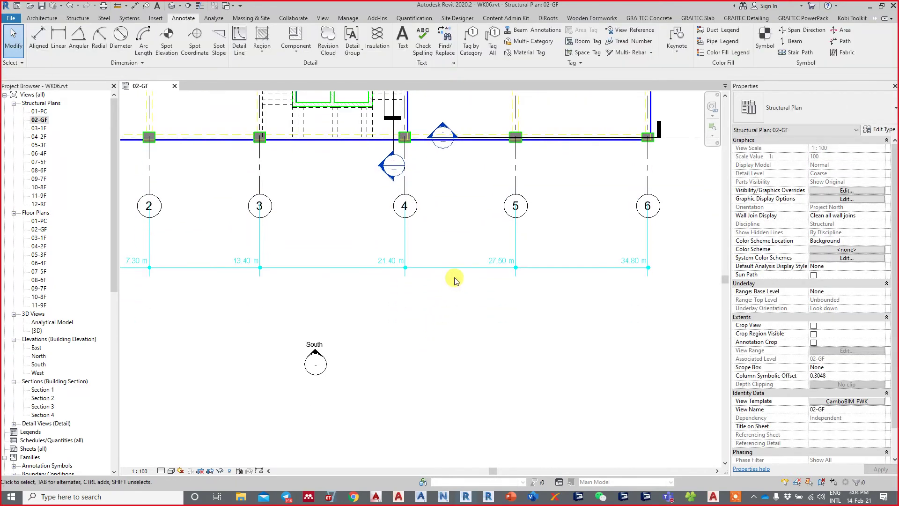
pyautogui.scroll(-1, 455, 271)
pyautogui.scroll(-1, 442, 225)
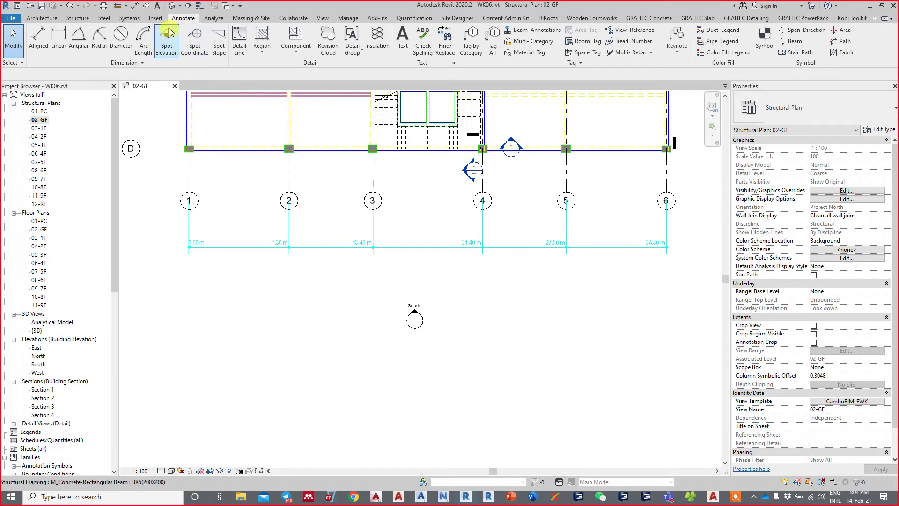
# Dimension grids 1 through 6 in a new string placed above the grid bubbles
pyautogui.click(135, 6)
pyautogui.click(189, 177)
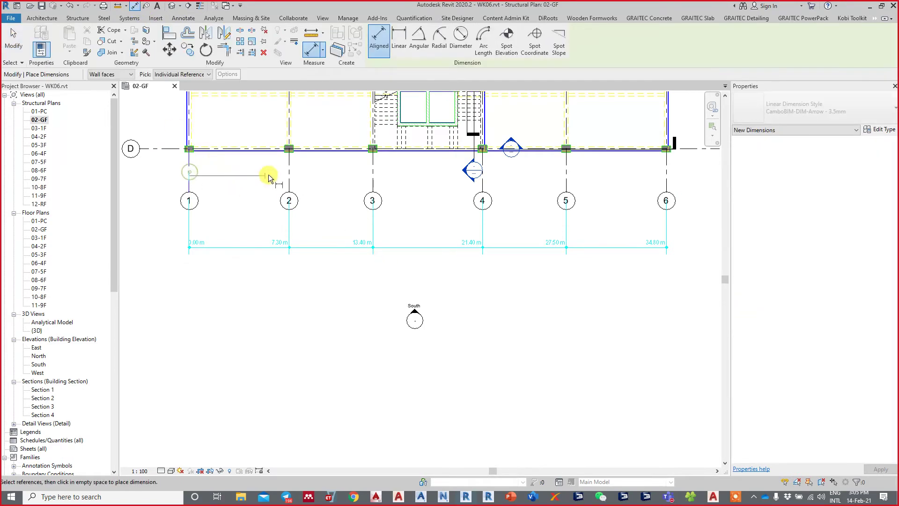
pyautogui.click(288, 174)
pyautogui.click(372, 186)
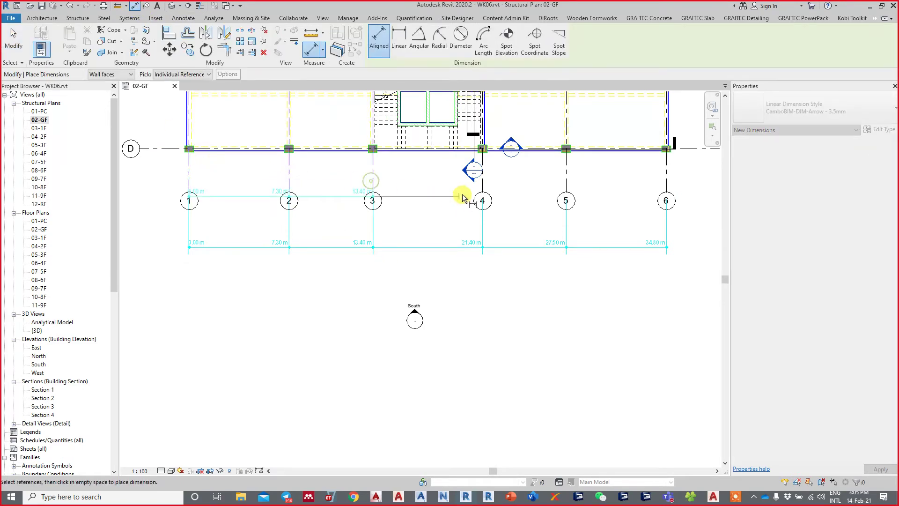
pyautogui.click(482, 185)
pyautogui.click(566, 185)
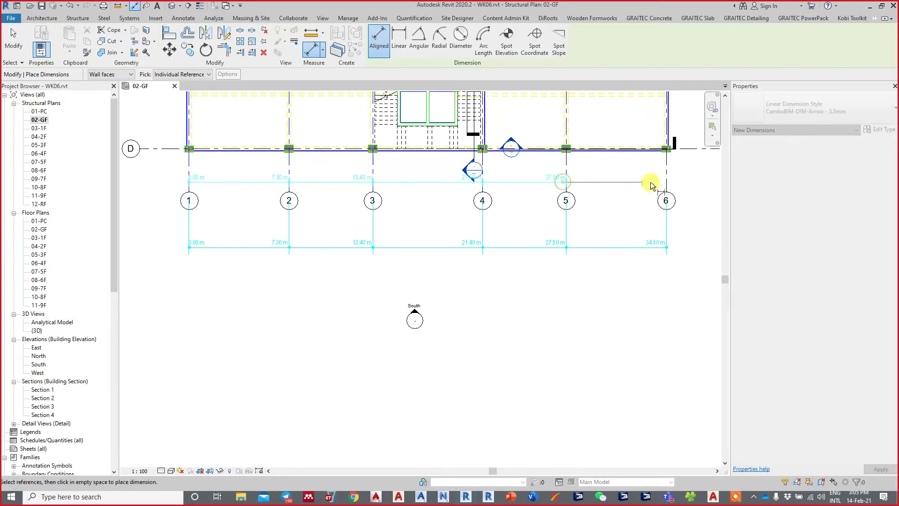
pyautogui.click(664, 183)
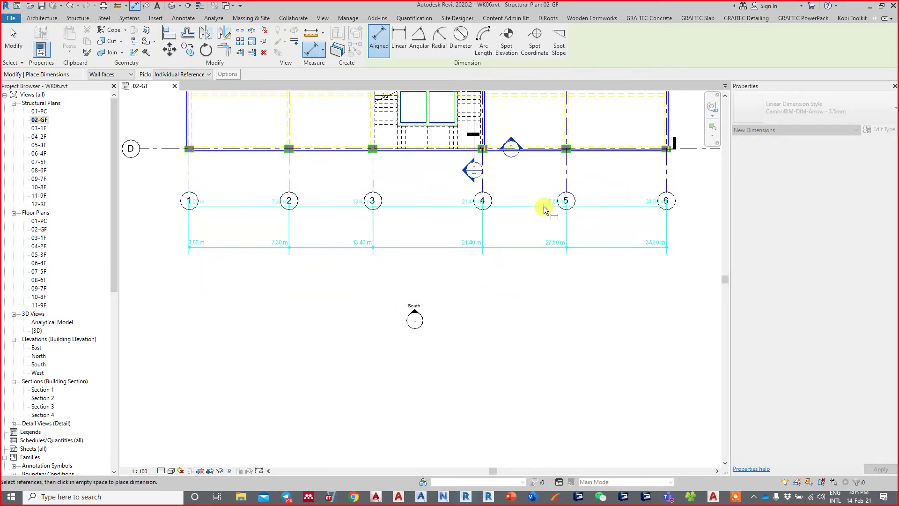
pyautogui.click(522, 179)
# Finish the dimension command and pan back to grids 1 to 4
pyautogui.scroll(1, 521, 201)
pyautogui.scroll(1, 507, 215)
pyautogui.moveTo(507, 214); pyautogui.dragTo(396, 281, button='middle')
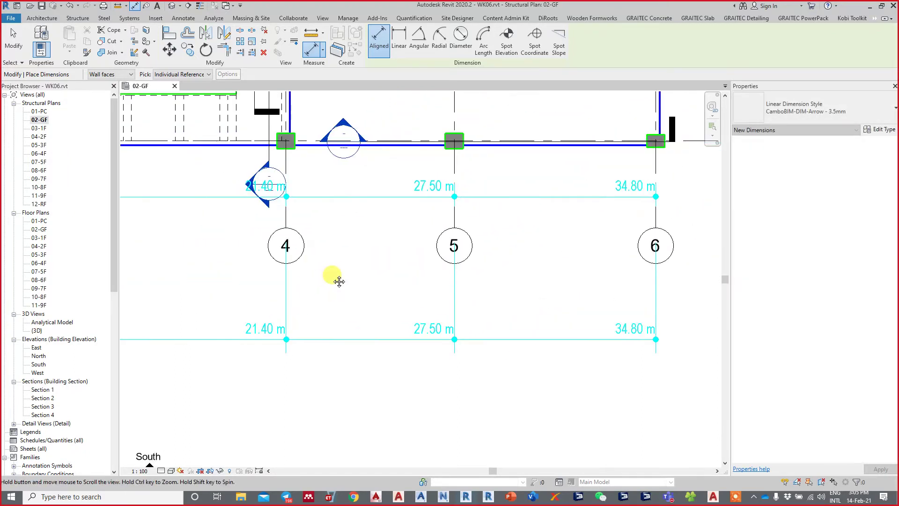
pyautogui.press('Escape')
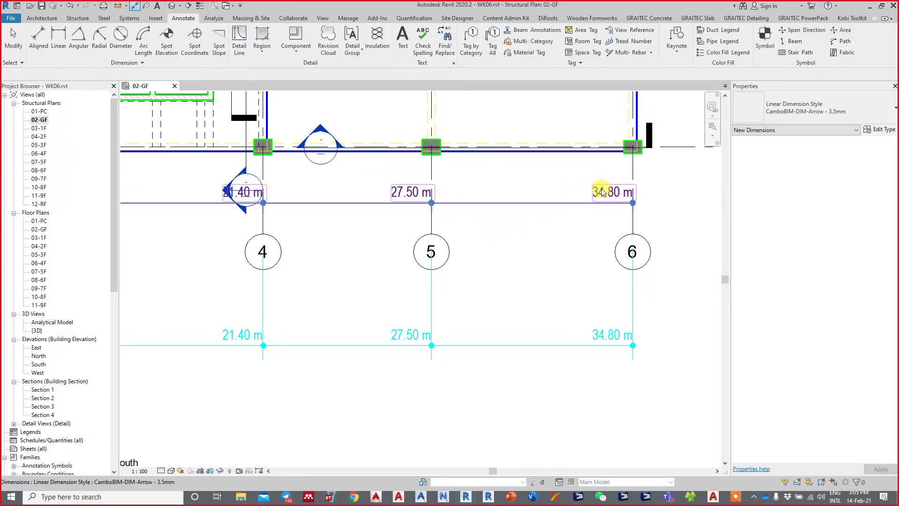
pyautogui.keyDown('shift'); pyautogui.hscroll(-3, 492, 287); pyautogui.keyUp('shift')
pyautogui.keyDown('shift'); pyautogui.hscroll(-2, 454, 297); pyautogui.keyUp('shift')
pyautogui.press('Escape')
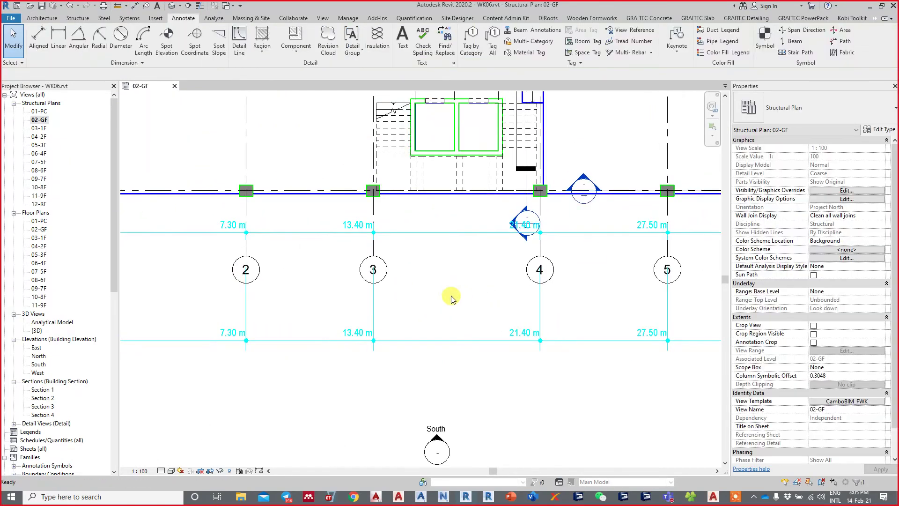
pyautogui.moveTo(305, 299); pyautogui.dragTo(478, 295, button='middle')
# Select the lower dimension string and inspect the plan's view template settings
pyautogui.click(417, 336)
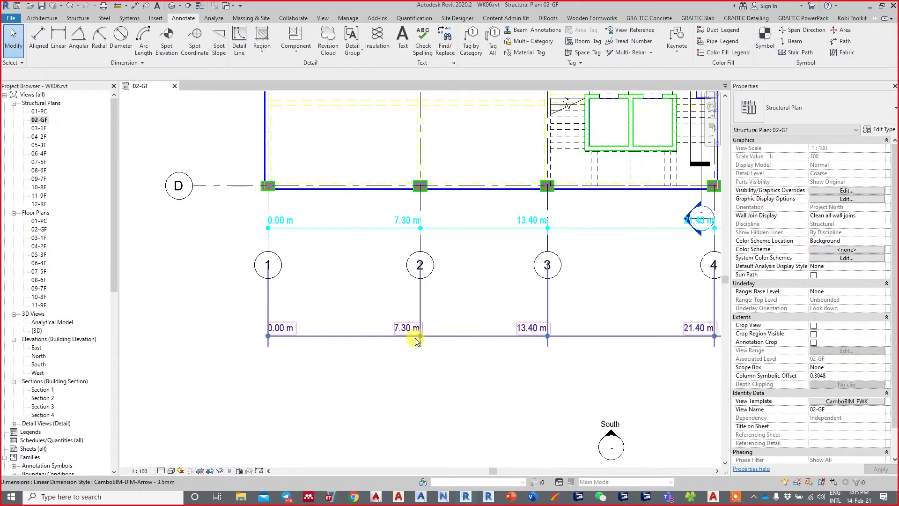
pyautogui.click(838, 402)
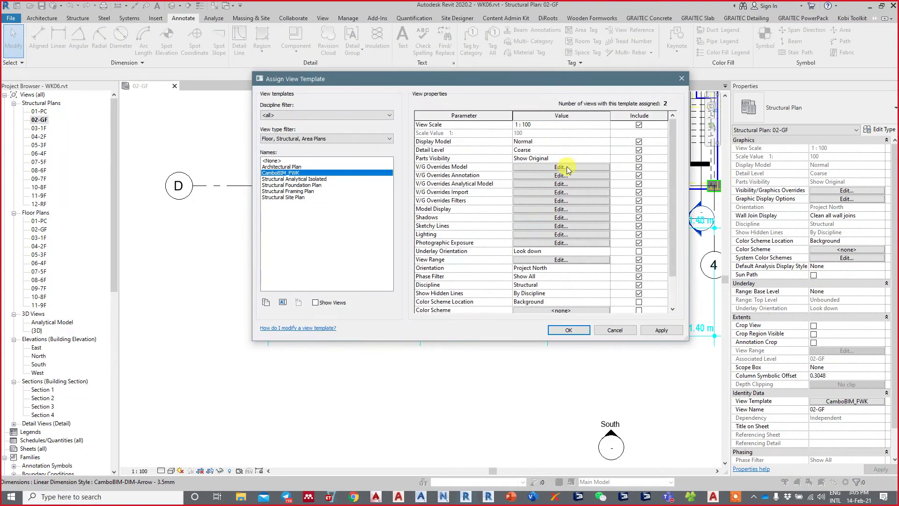
pyautogui.click(569, 330)
# Set the dimension type's string type to Continuous and apply
pyautogui.click(590, 336)
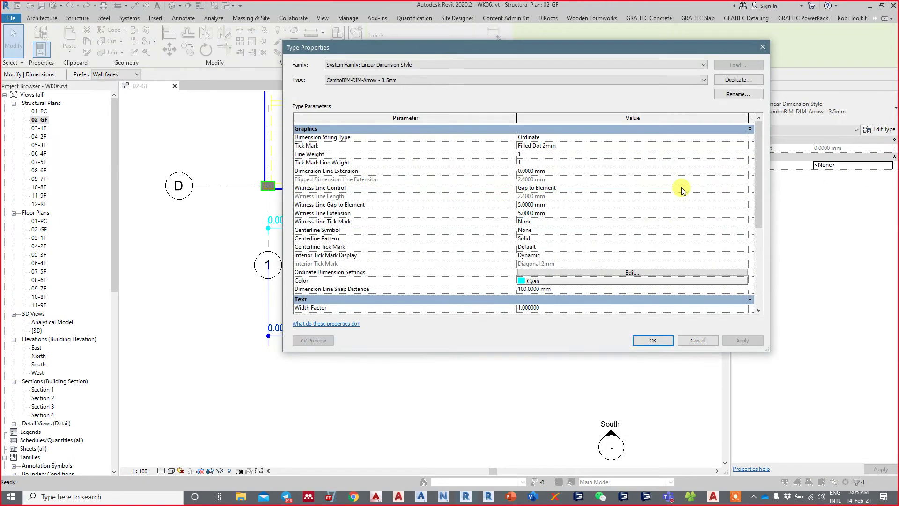
pyautogui.click(582, 137)
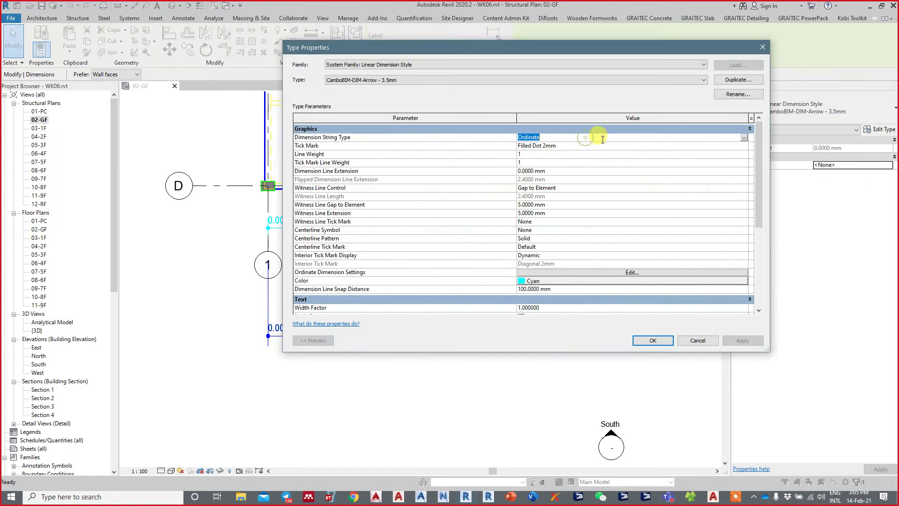
pyautogui.click(744, 137)
pyautogui.click(547, 148)
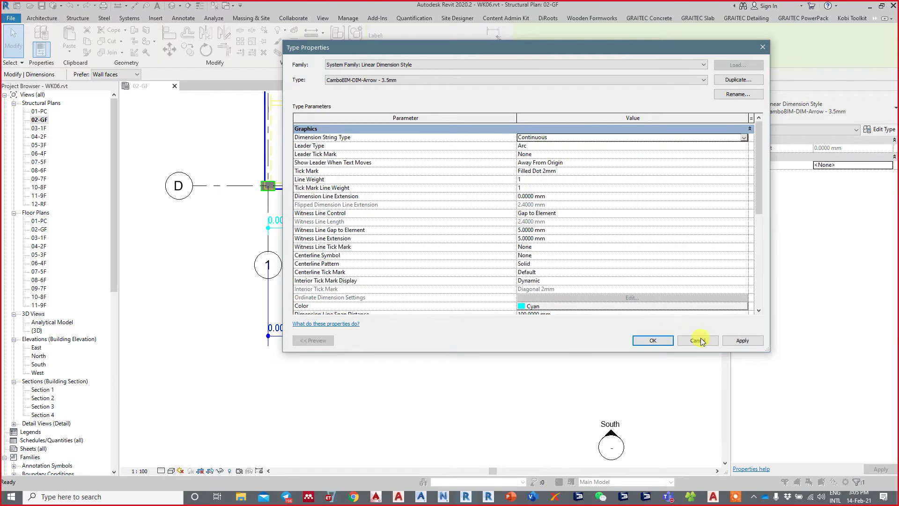
pyautogui.click(742, 341)
# Switch the string type to Ordinate so grids read 0.00, 7.30, 13.40 m
pyautogui.moveTo(459, 52)
pyautogui.mouseDown()
pyautogui.moveTo(723, 69)
pyautogui.moveTo(427, 40)
pyautogui.mouseUp()
pyautogui.click(692, 127)
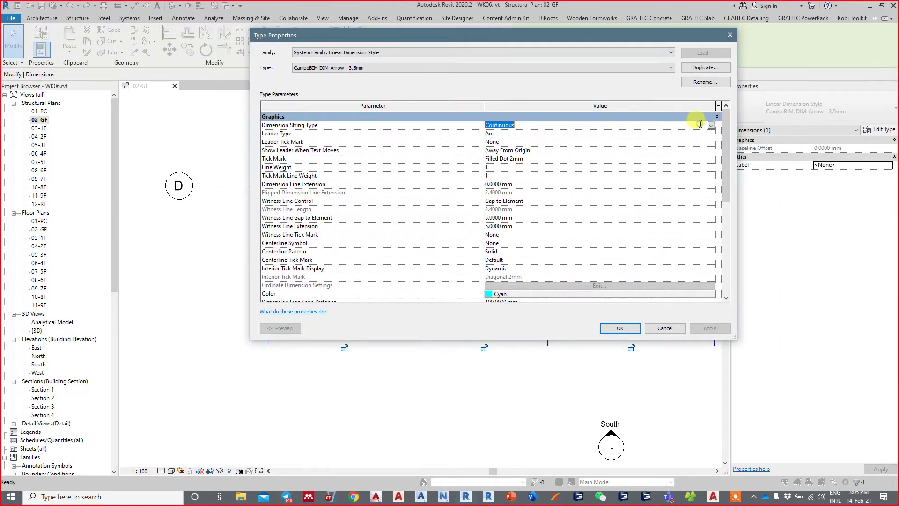
pyautogui.click(712, 125)
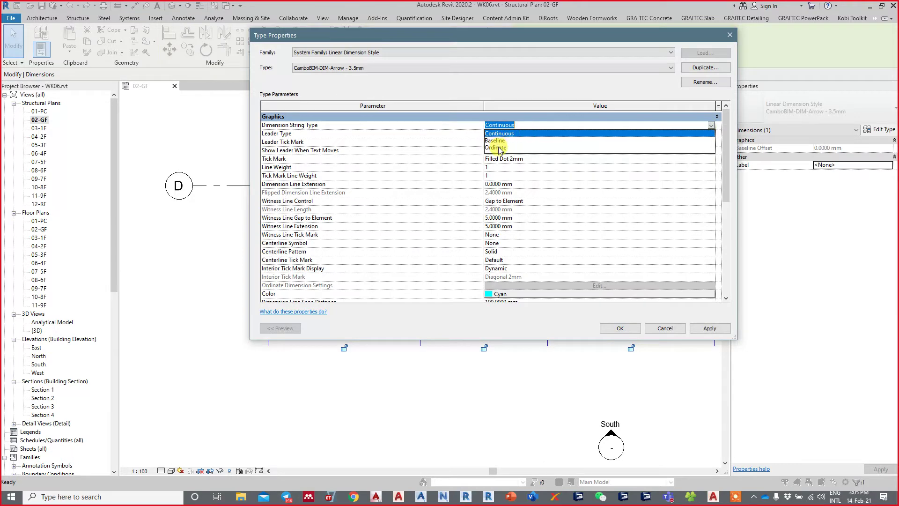
pyautogui.click(497, 148)
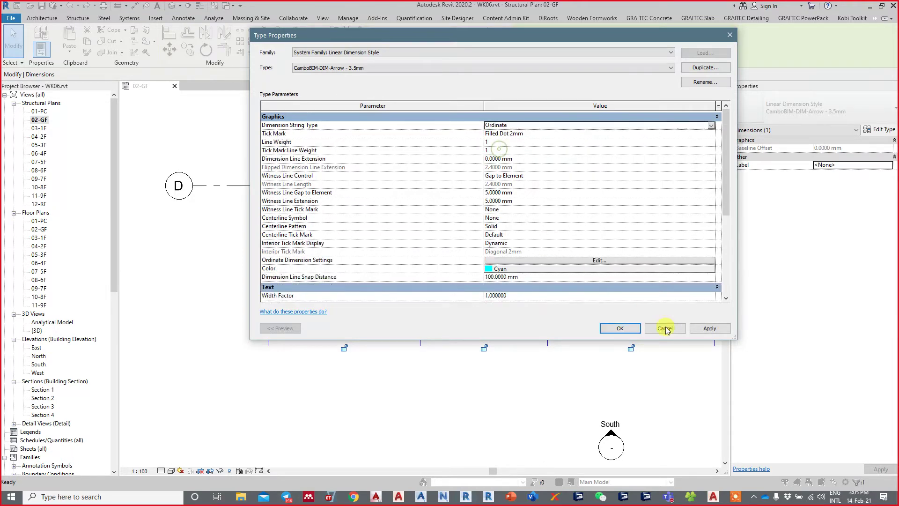
pyautogui.click(709, 328)
pyautogui.click(621, 328)
pyautogui.scroll(2, 412, 342)
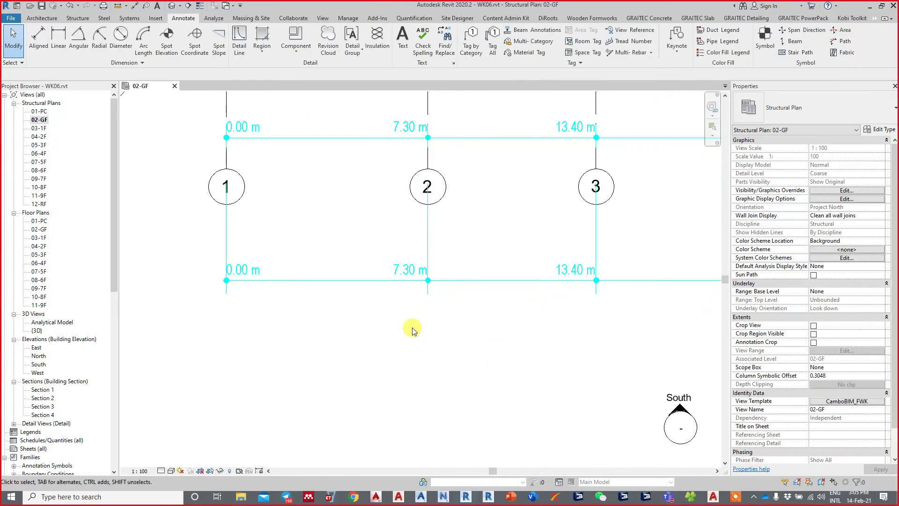
pyautogui.click(246, 281)
pyautogui.moveTo(356, 337); pyautogui.dragTo(292, 336, button='middle')
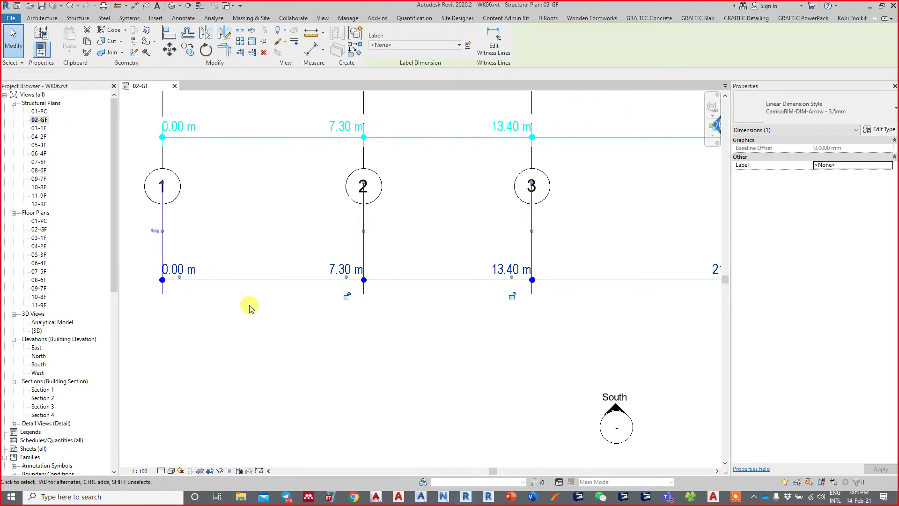
pyautogui.click(232, 338)
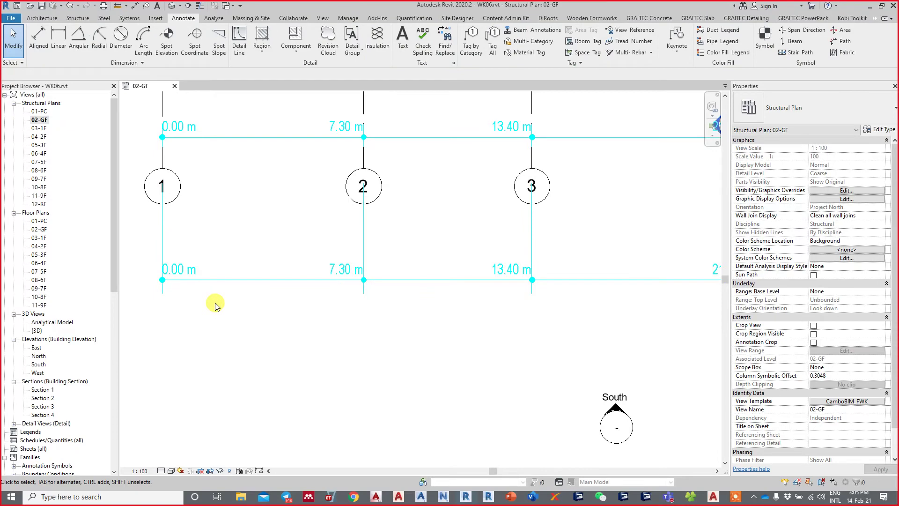
pyautogui.scroll(-1, 216, 305)
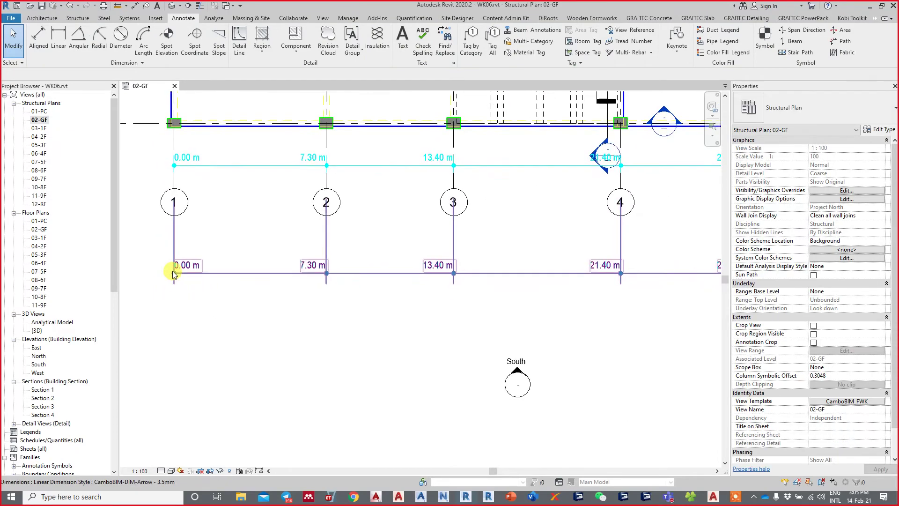
pyautogui.moveTo(328, 261); pyautogui.dragTo(260, 248, button='middle')
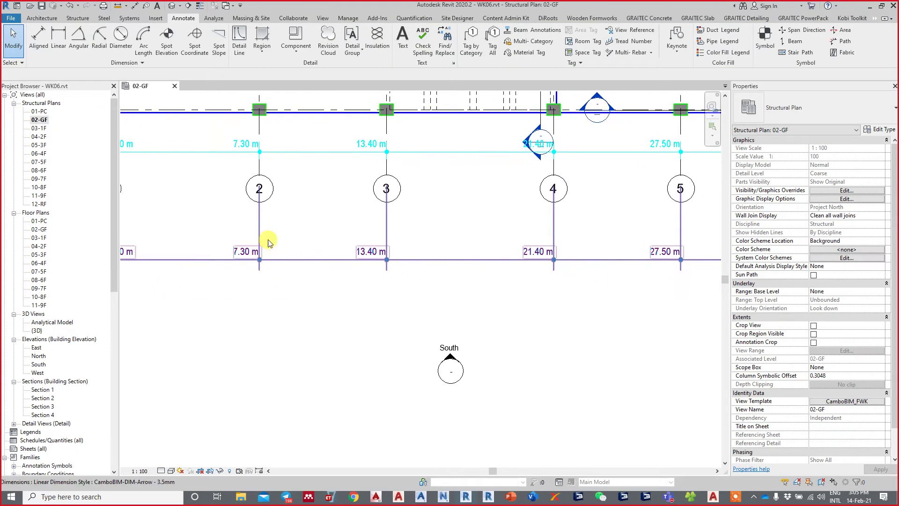
pyautogui.moveTo(402, 254)
pyautogui.mouseDown(button='middle')
pyautogui.moveTo(290, 241)
pyautogui.moveTo(392, 257)
pyautogui.moveTo(305, 251)
pyautogui.mouseUp(button='middle')
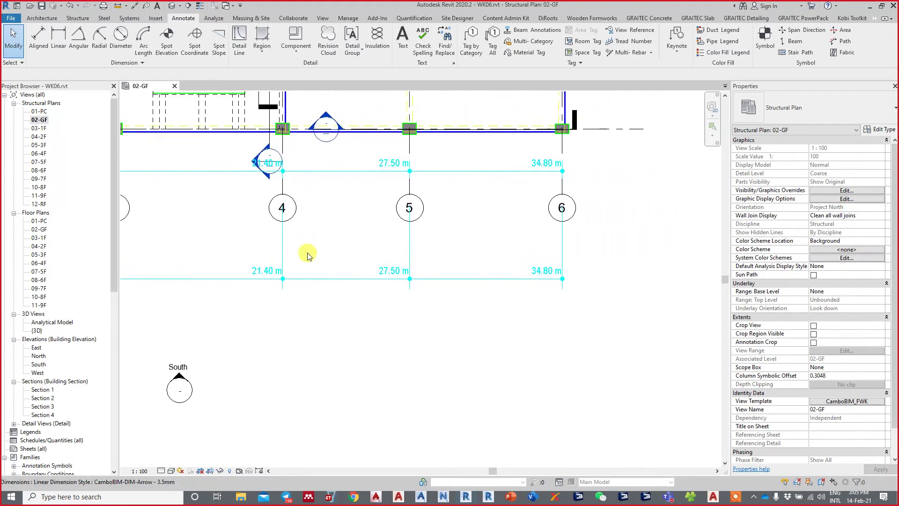
pyautogui.moveTo(428, 277); pyautogui.dragTo(399, 280, button='middle')
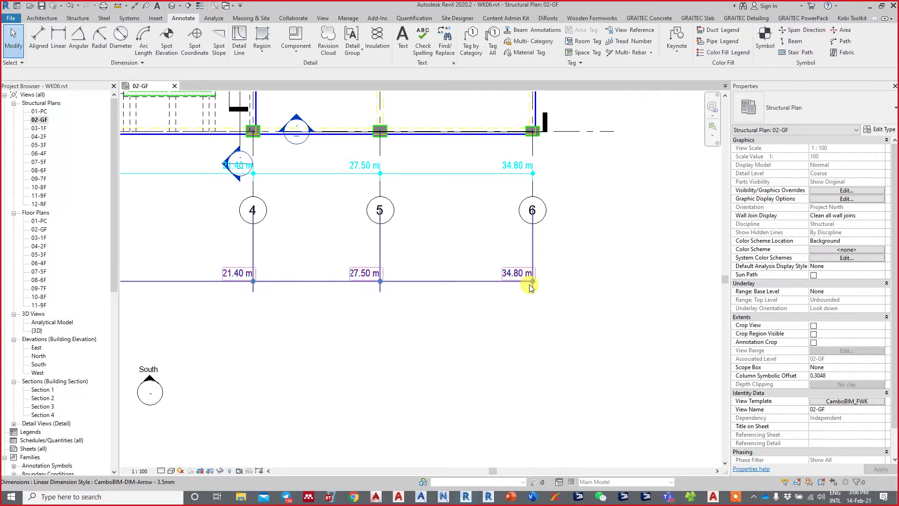
pyautogui.click(530, 287)
pyautogui.scroll(-2, 603, 305)
pyautogui.scroll(-1, 508, 311)
pyautogui.scroll(-1, 341, 316)
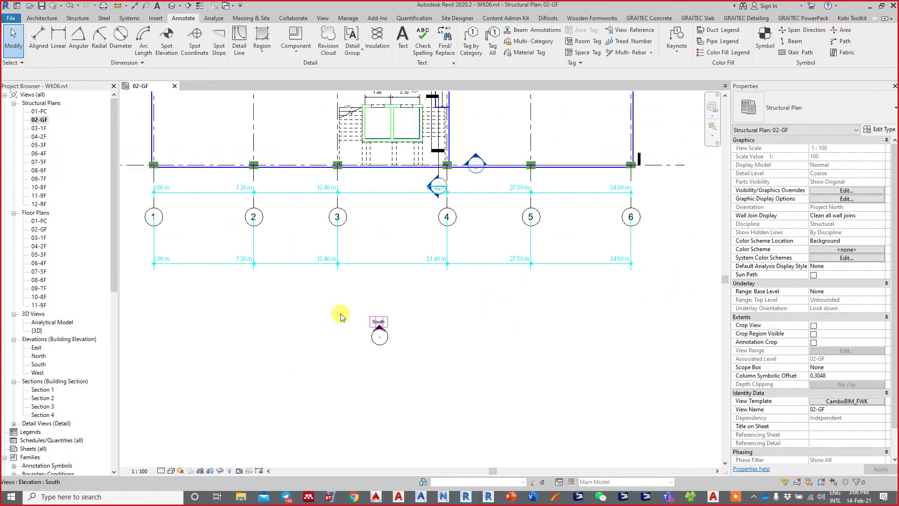
pyautogui.moveTo(279, 304); pyautogui.dragTo(346, 287, button='middle')
pyautogui.scroll(1, 253, 239)
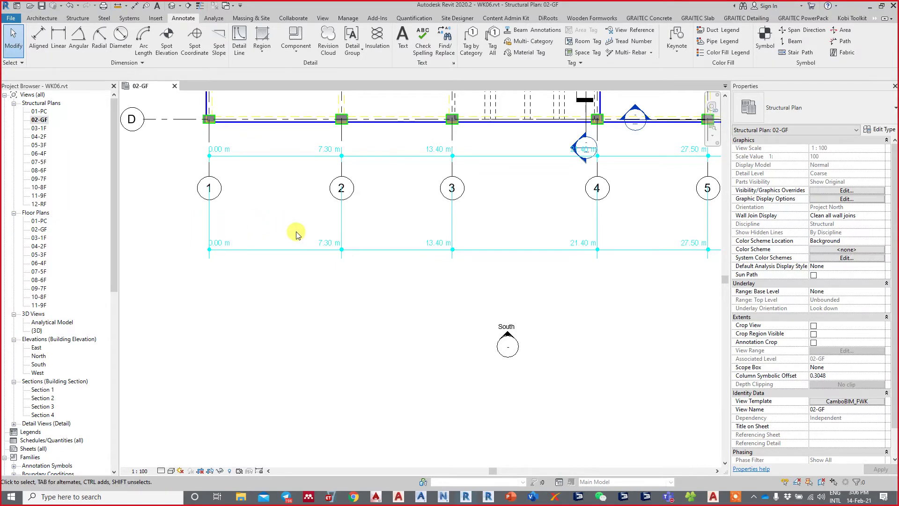
pyautogui.moveTo(704, 293)
pyautogui.mouseDown(button='middle')
pyautogui.moveTo(578, 284)
pyautogui.moveTo(512, 307)
pyautogui.mouseUp(button='middle')
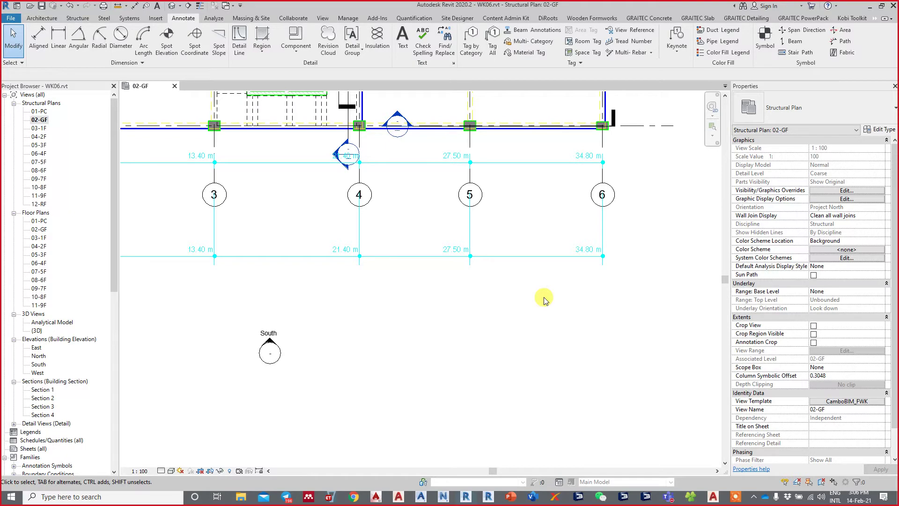
pyautogui.click(553, 256)
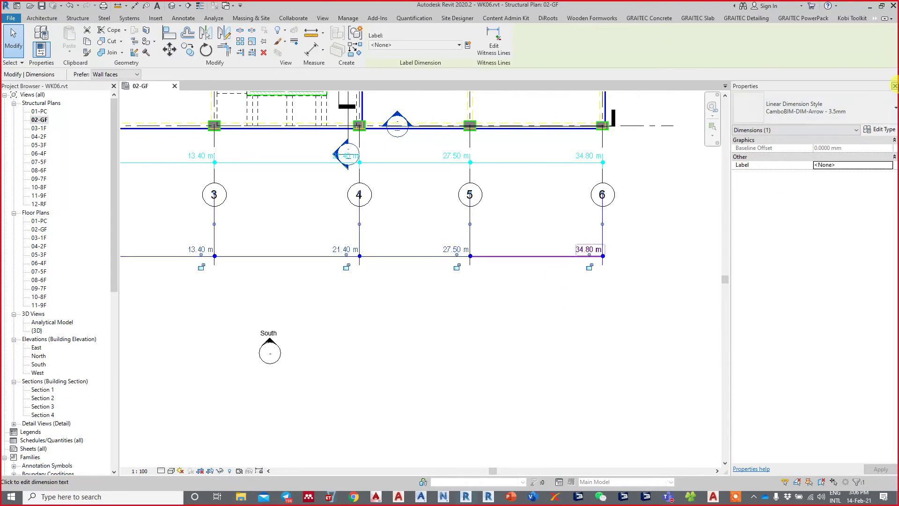
# Set the 3.5mm type's string type to Continuous, giving 6.10, 8.00, 6.10, 7.30 m spacings
pyautogui.click(878, 130)
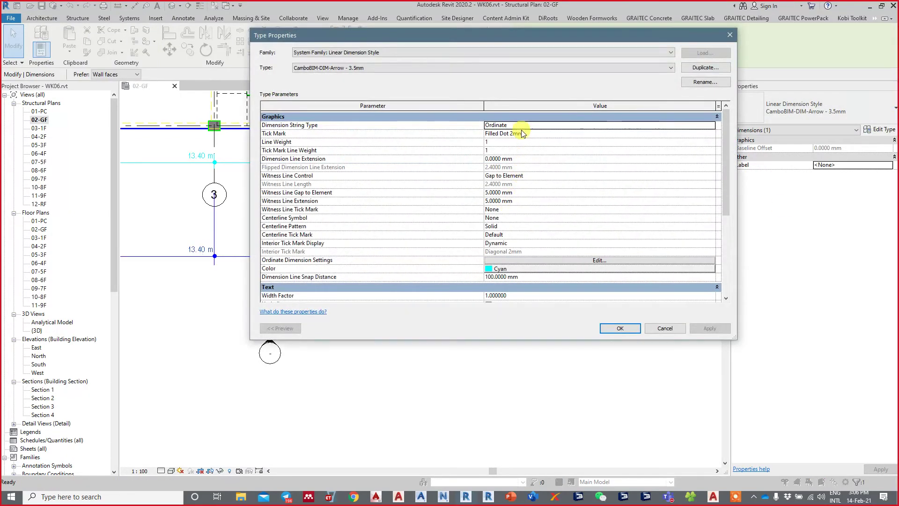
pyautogui.click(557, 125)
pyautogui.click(711, 125)
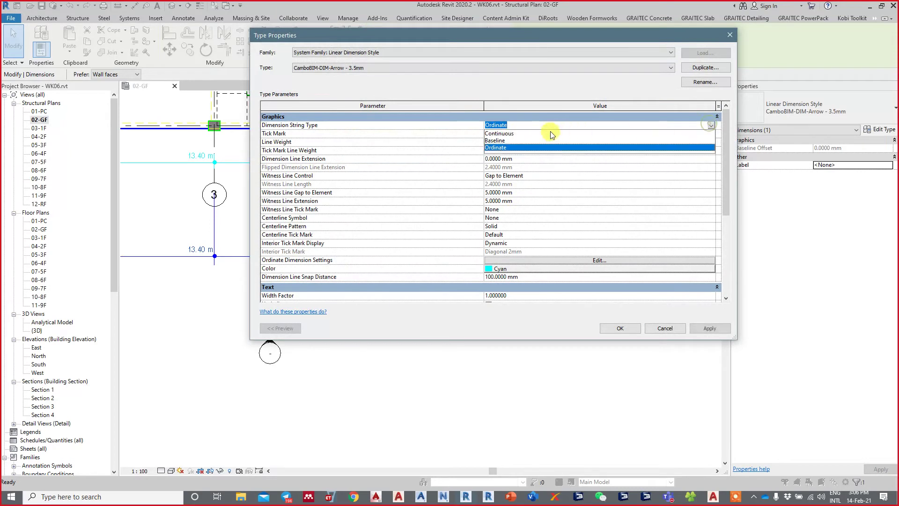
pyautogui.click(500, 134)
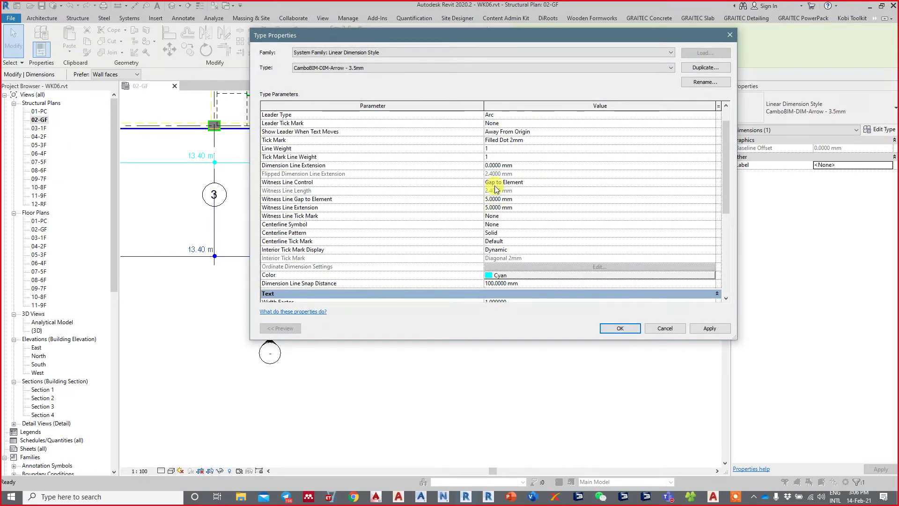
pyautogui.scroll(-3, 510, 176)
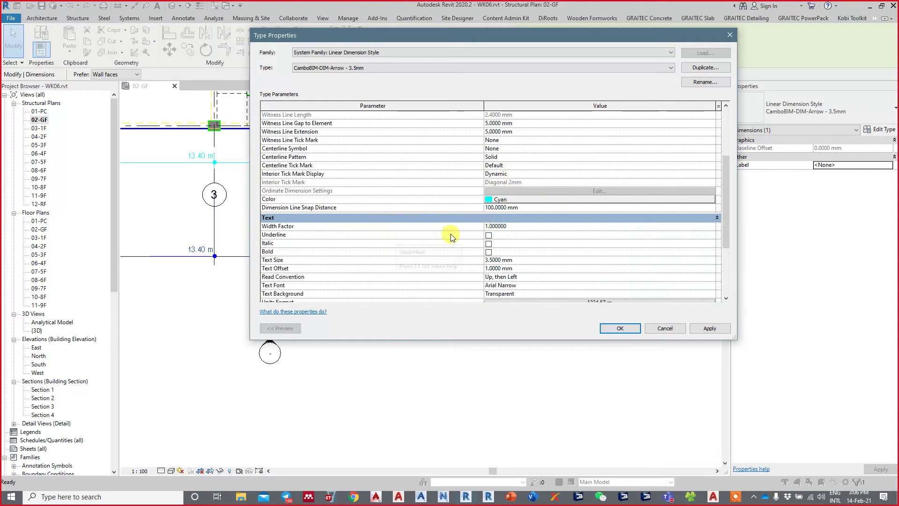
pyautogui.click(488, 226)
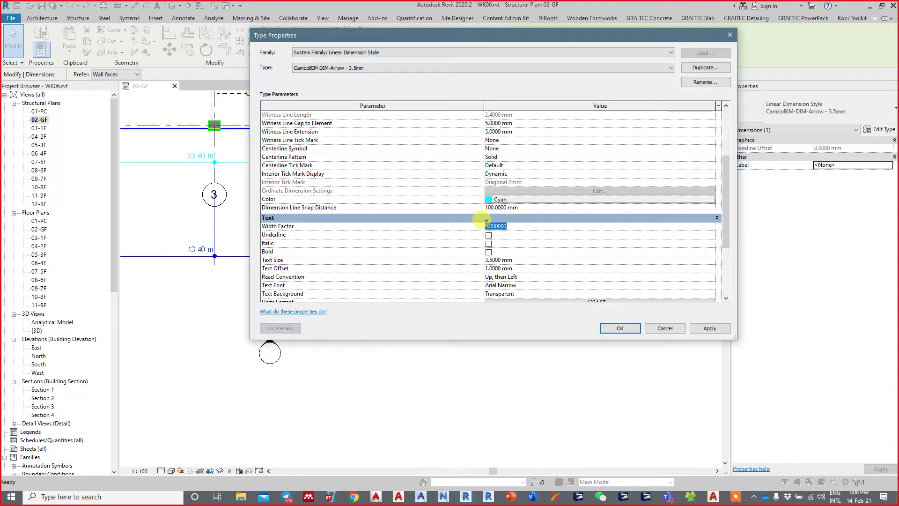
pyautogui.click(711, 330)
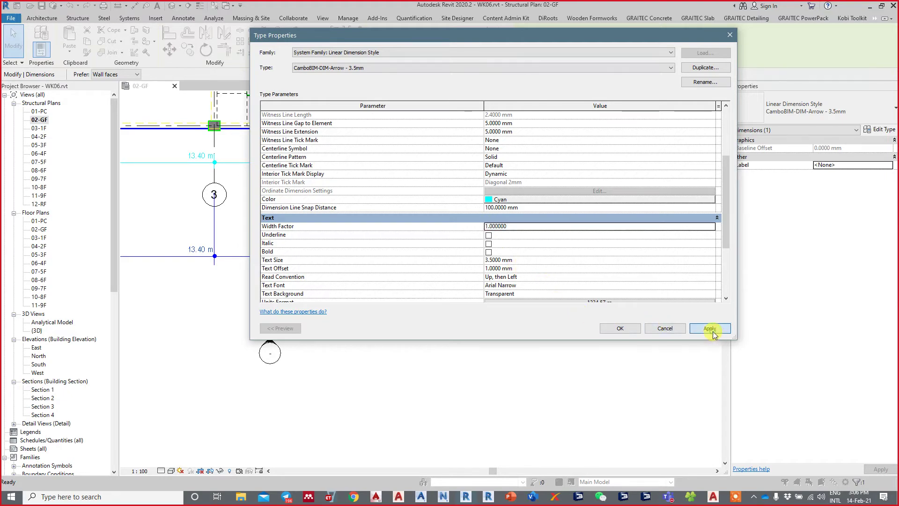
pyautogui.click(621, 330)
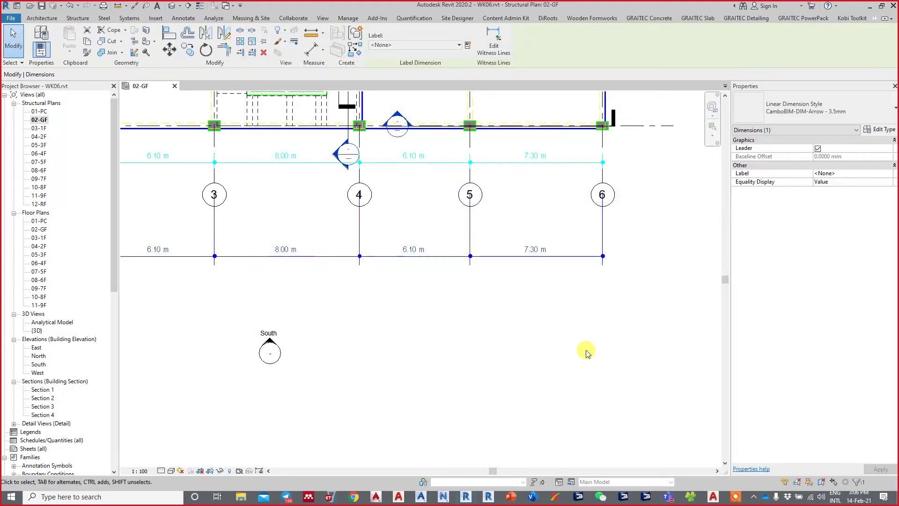
pyautogui.click(550, 349)
pyautogui.moveTo(550, 350); pyautogui.dragTo(577, 321, button='middle')
pyautogui.scroll(-1, 547, 327)
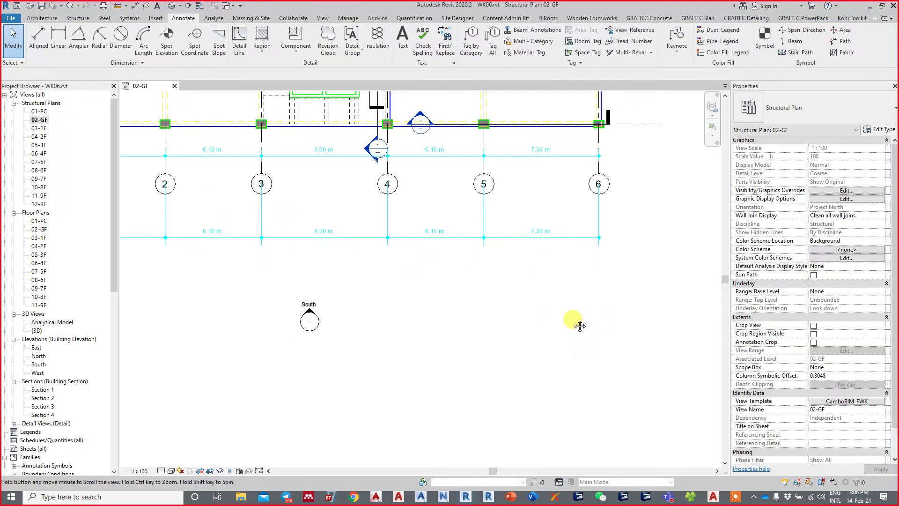
pyautogui.moveTo(578, 323); pyautogui.dragTo(569, 317, button='middle')
pyautogui.scroll(1, 391, 331)
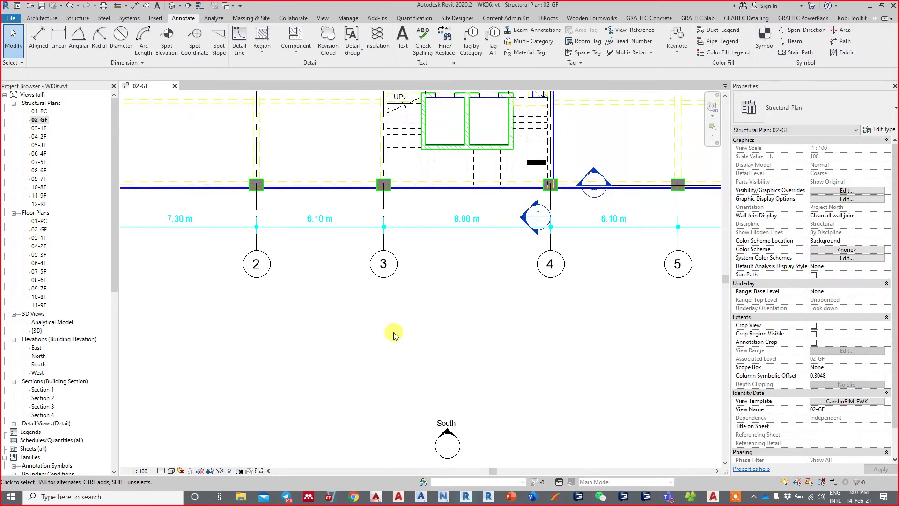
pyautogui.scroll(2, 467, 243)
pyautogui.click(466, 243)
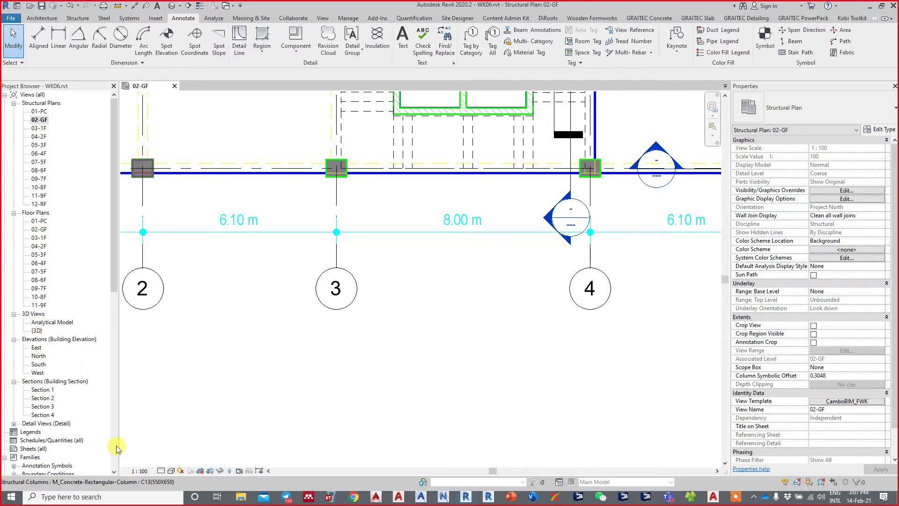
pyautogui.click(140, 471)
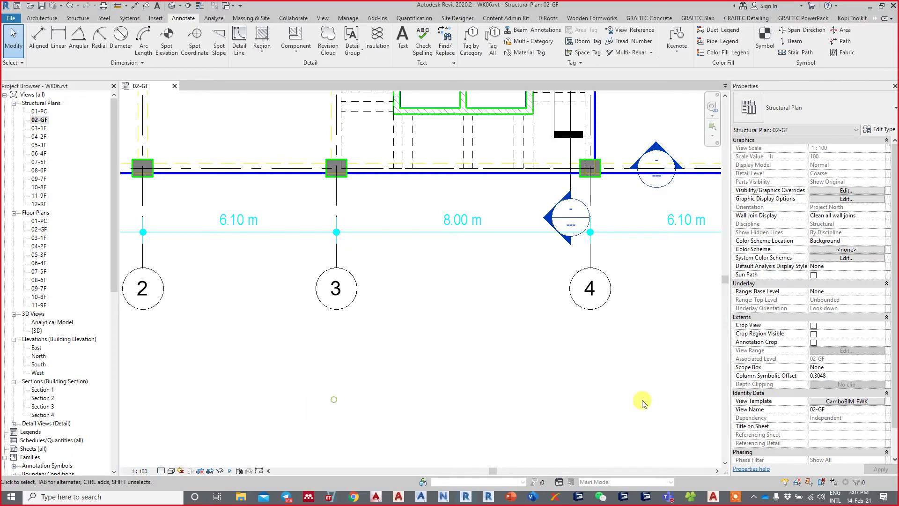
# Uncheck View Scale in the CamboBIM_FWK view template's include settings
pyautogui.click(858, 403)
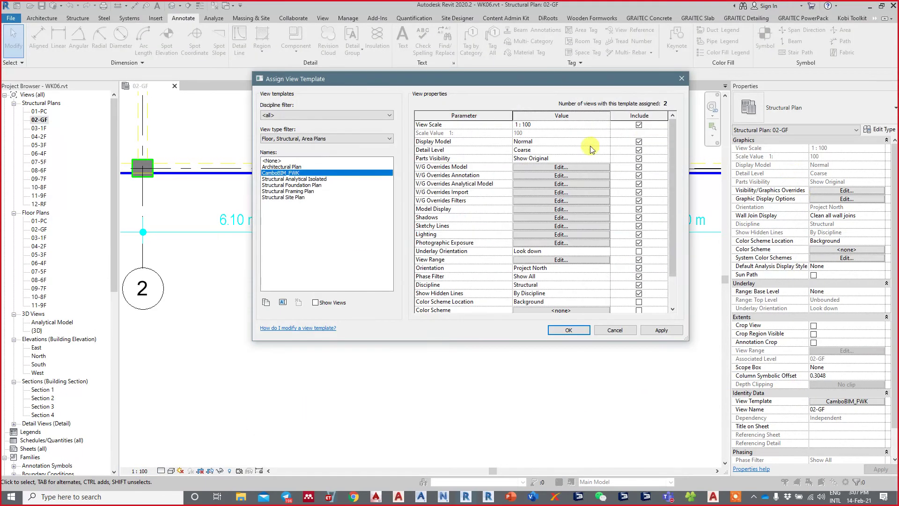
pyautogui.click(639, 125)
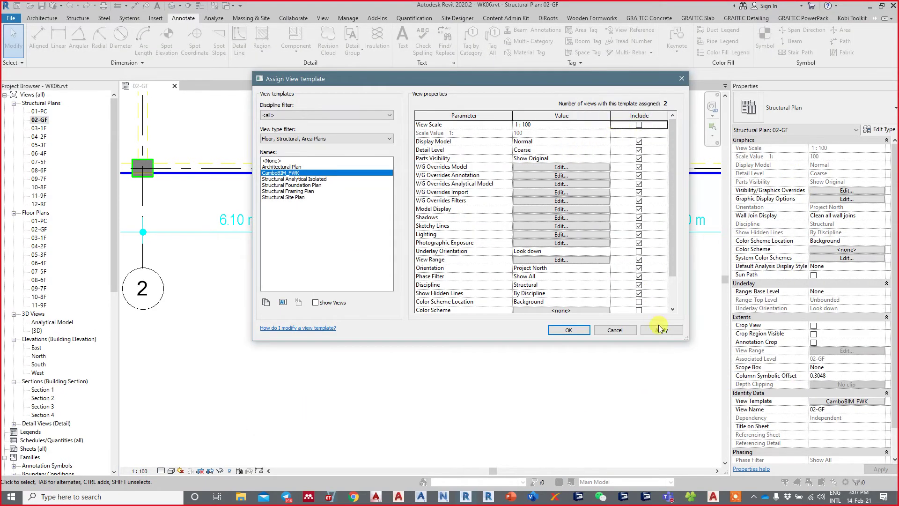
pyautogui.click(569, 330)
# Set the 02-GF plan's view scale to 1:20
pyautogui.scroll(-2, 331, 347)
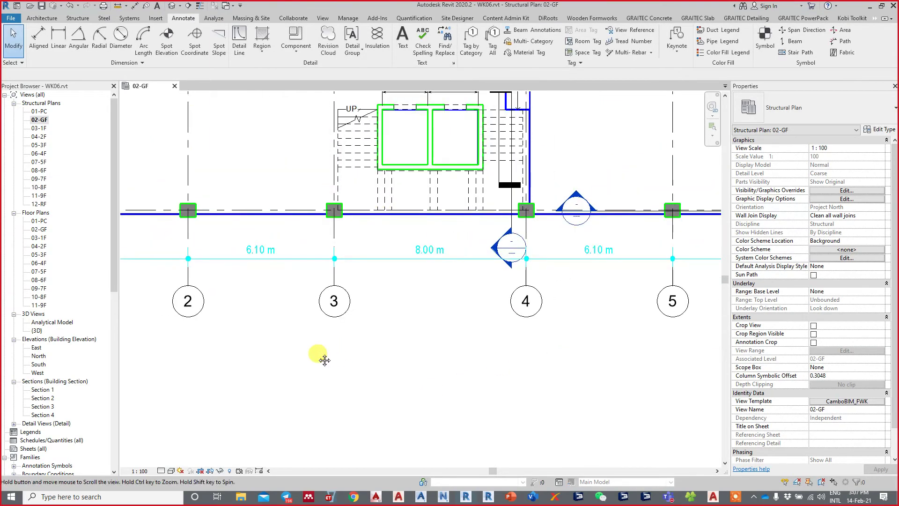
pyautogui.click(140, 472)
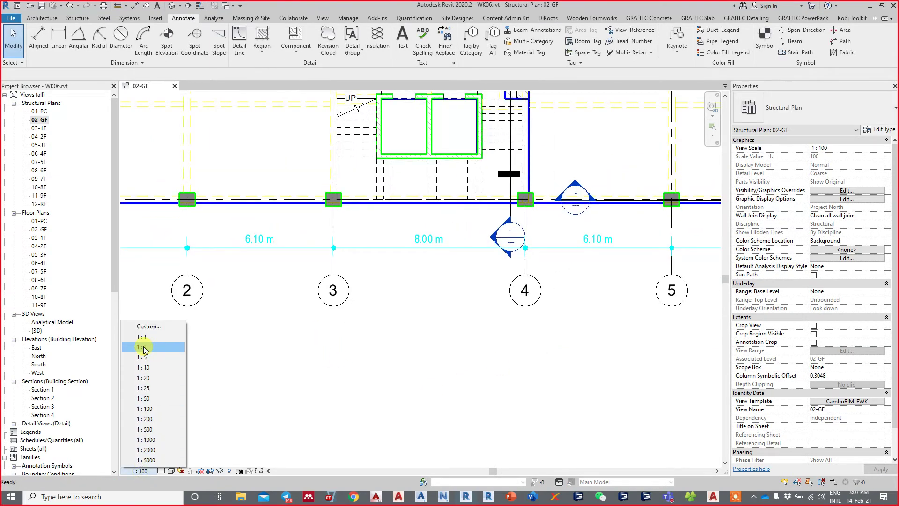
pyautogui.click(146, 377)
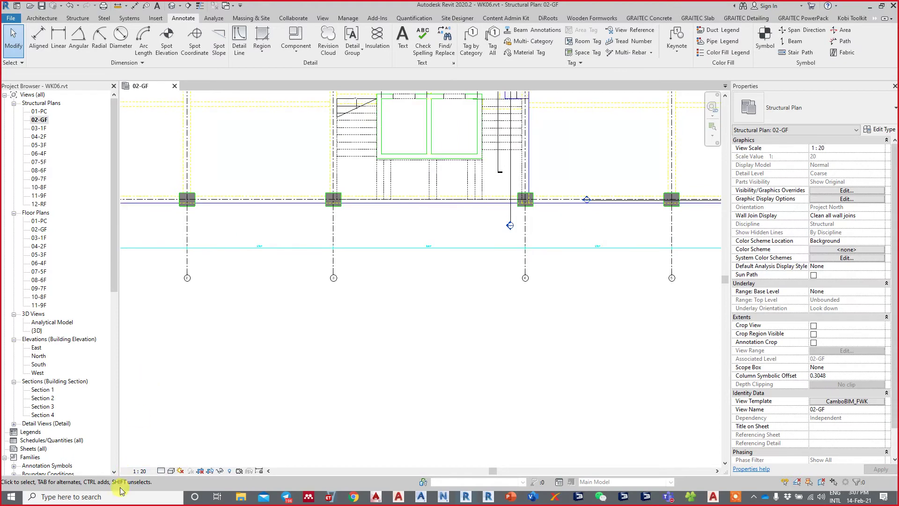
pyautogui.scroll(2, 262, 284)
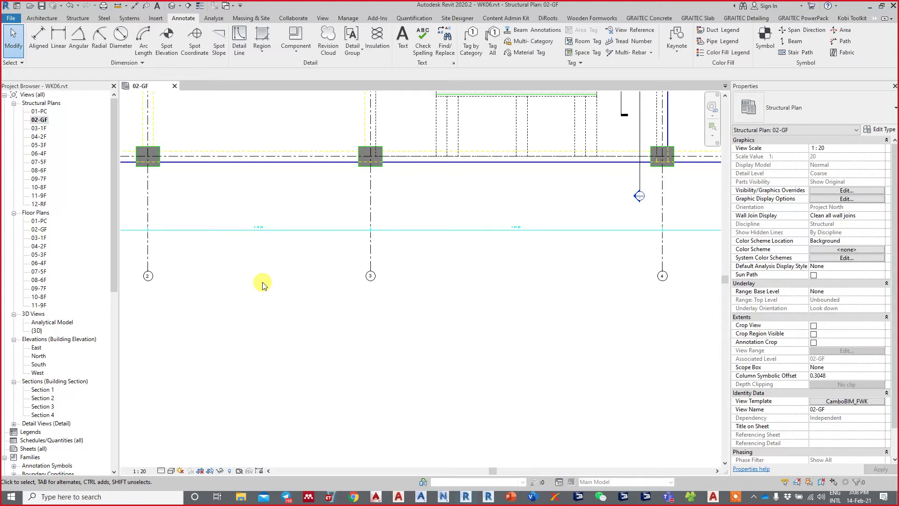
# Set the 02-GF plan's view scale to 1:500 and zoom around to inspect the grid dimensions
pyautogui.click(146, 472)
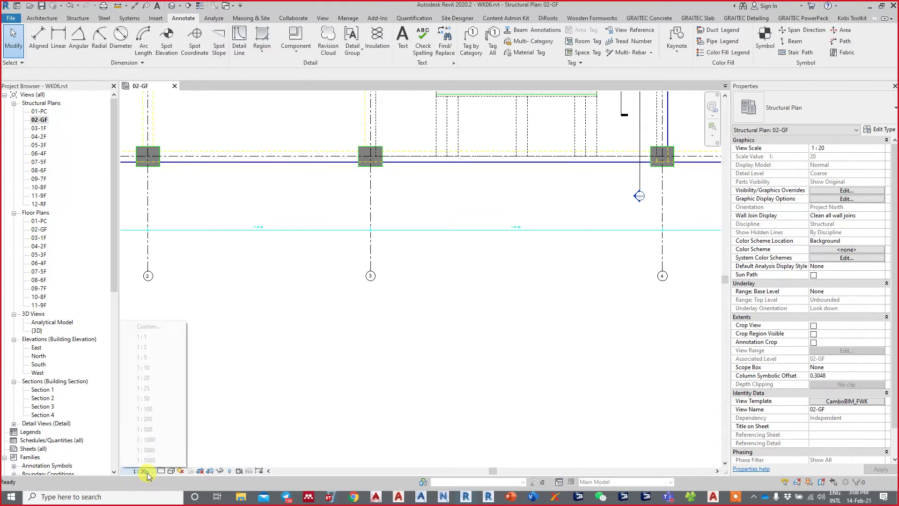
pyautogui.click(154, 430)
pyautogui.scroll(-2, 201, 351)
pyautogui.scroll(-2, 314, 329)
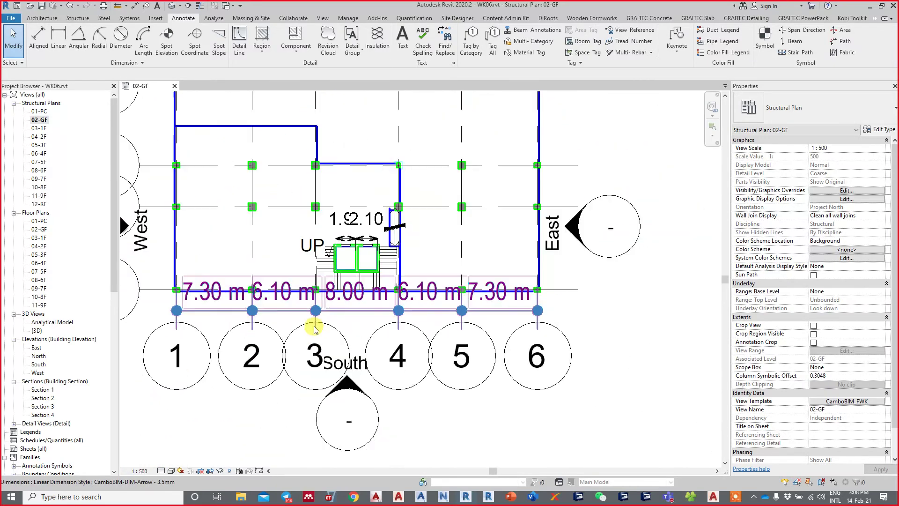
pyautogui.scroll(-3, 366, 328)
pyautogui.scroll(1, 428, 315)
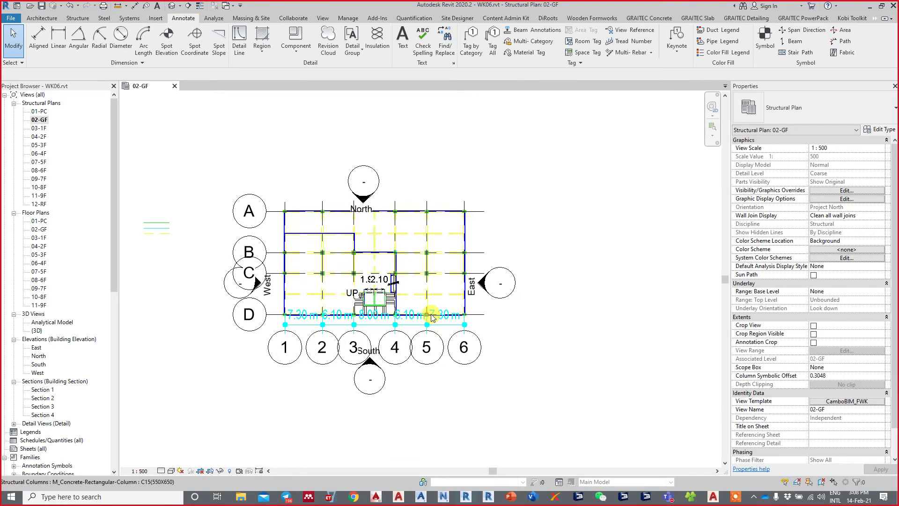
pyautogui.scroll(1, 435, 328)
pyautogui.scroll(1, 421, 349)
pyautogui.scroll(1, 467, 352)
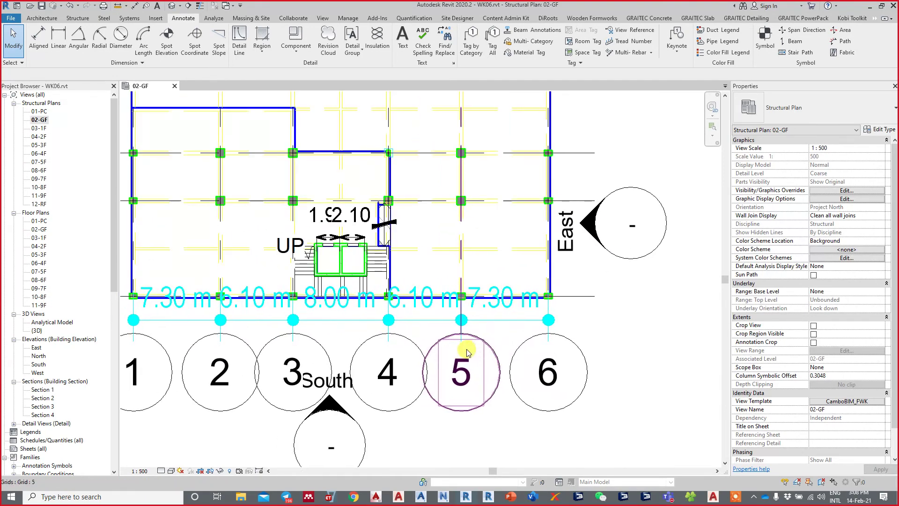
pyautogui.scroll(2, 407, 331)
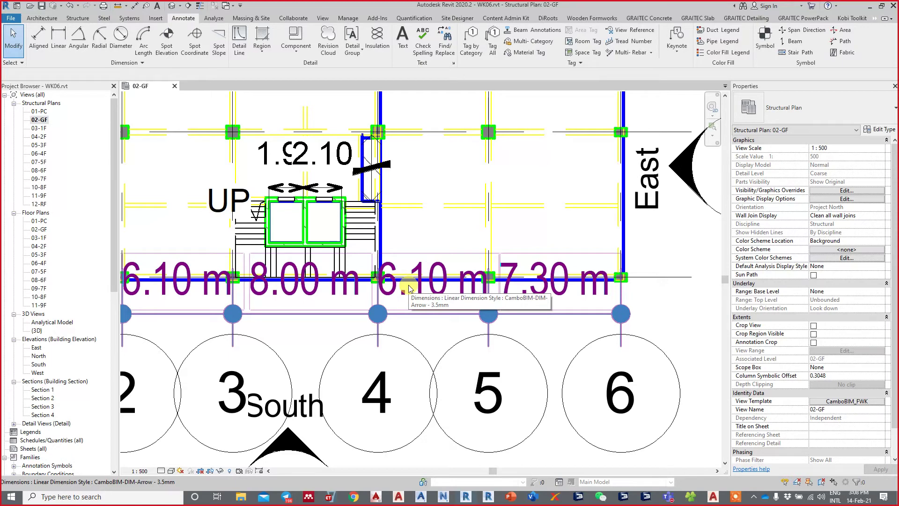
pyautogui.scroll(-2, 412, 299)
pyautogui.scroll(-1, 445, 290)
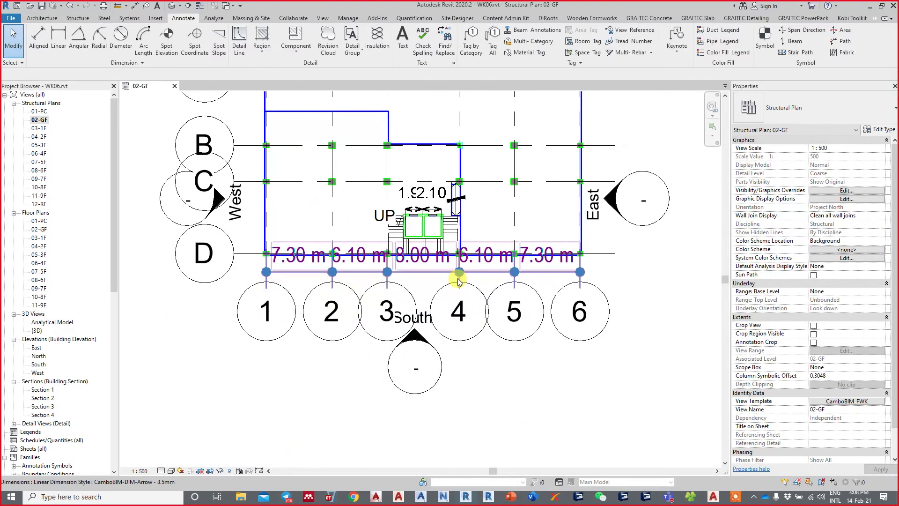
pyautogui.scroll(-2, 434, 324)
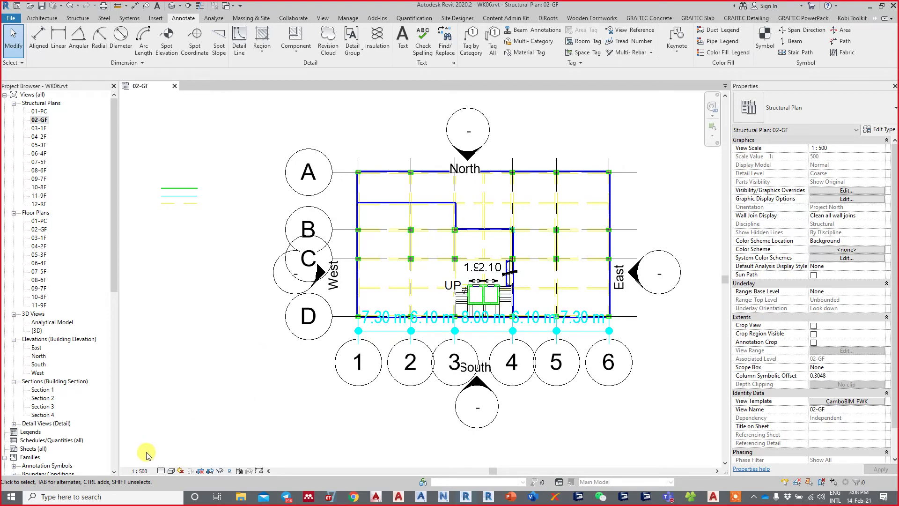
pyautogui.click(140, 471)
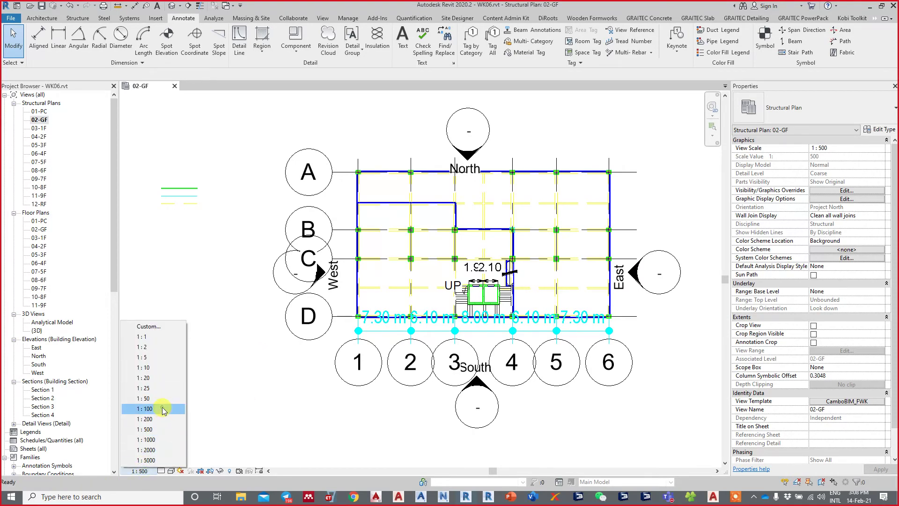
# Set the view scale to 1:100 and zoom in near the stair
pyautogui.click(163, 410)
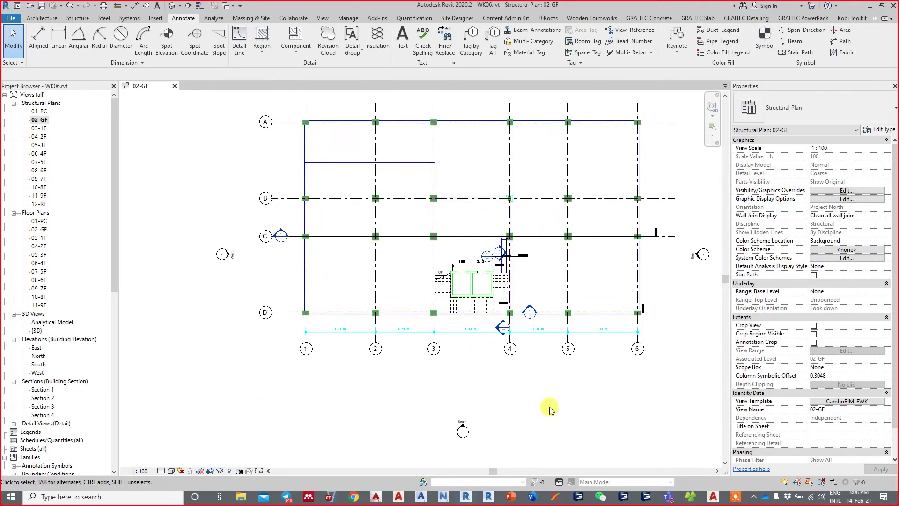
pyautogui.scroll(-1, 550, 409)
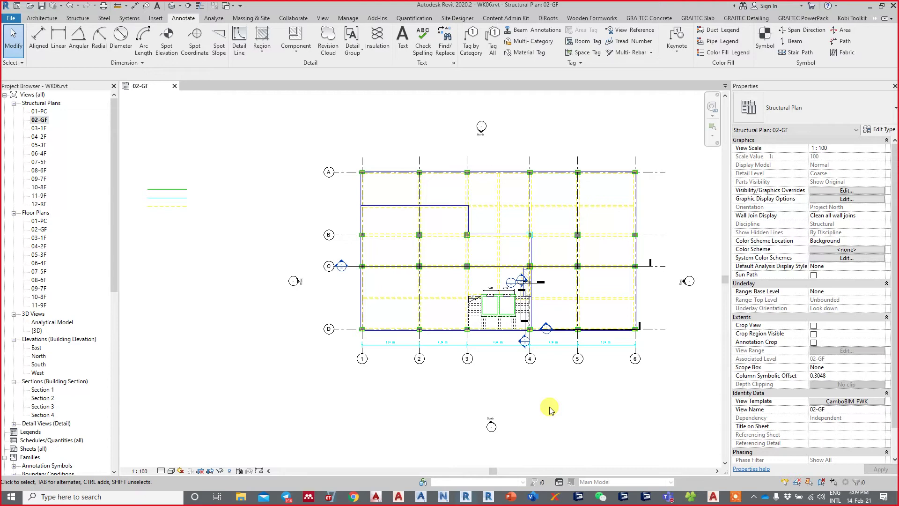
pyautogui.scroll(3, 569, 315)
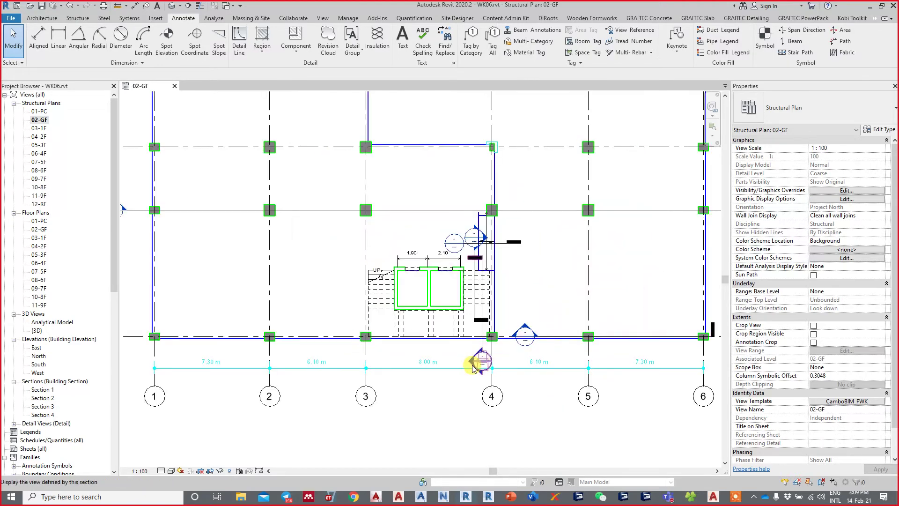
pyautogui.scroll(2, 473, 361)
# Select the grid dimension string reading 6.10, 8.00, 6.10 and 7.30 m
pyautogui.click(386, 370)
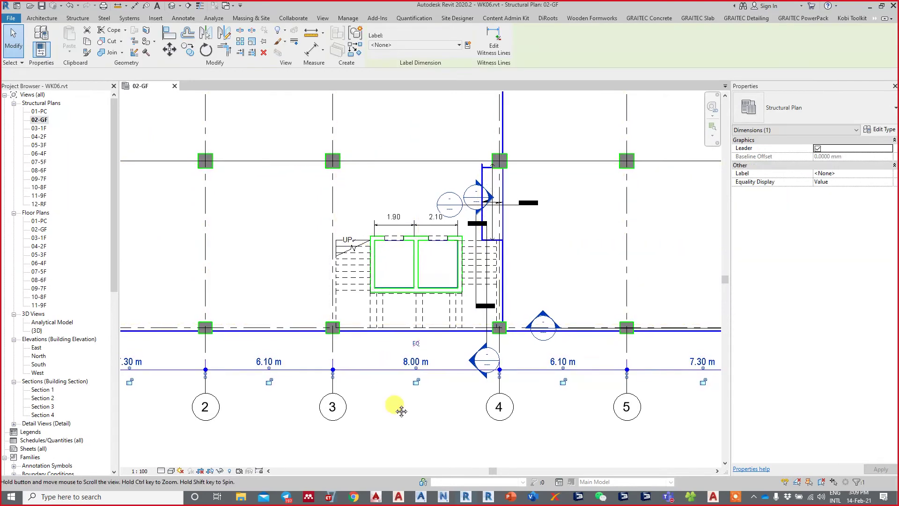
pyautogui.click(458, 426)
pyautogui.moveTo(476, 427); pyautogui.dragTo(453, 424, button='middle')
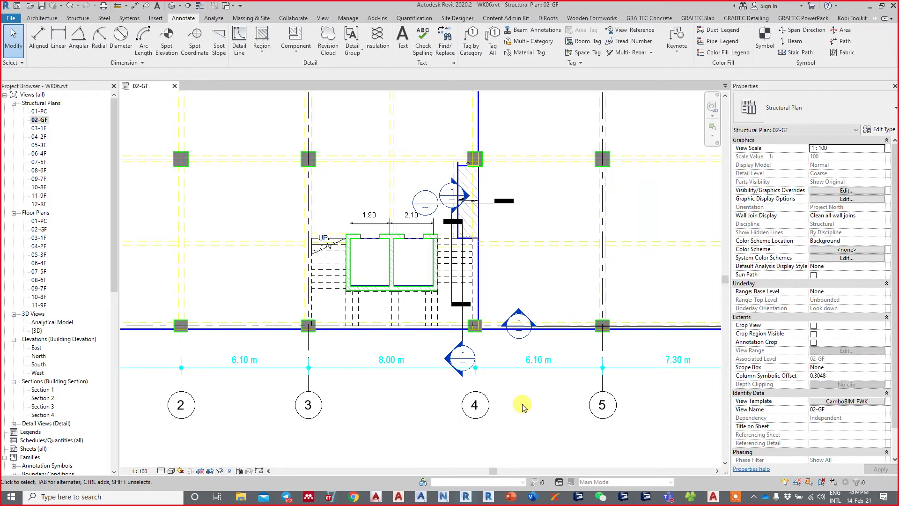
pyautogui.click(533, 360)
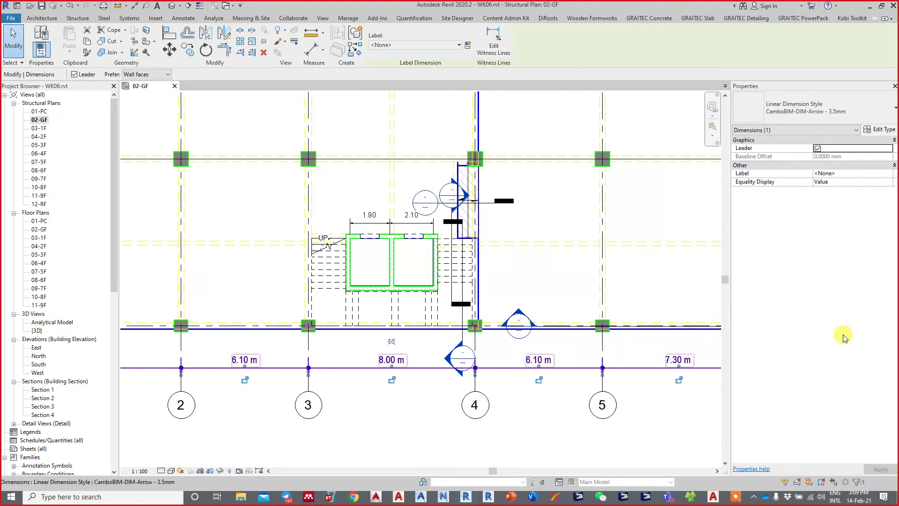
# Turn on Bold and Underline for the CamboBIM-DIM-Arrow - 3.5mm type's text, applying and confirming
pyautogui.click(874, 131)
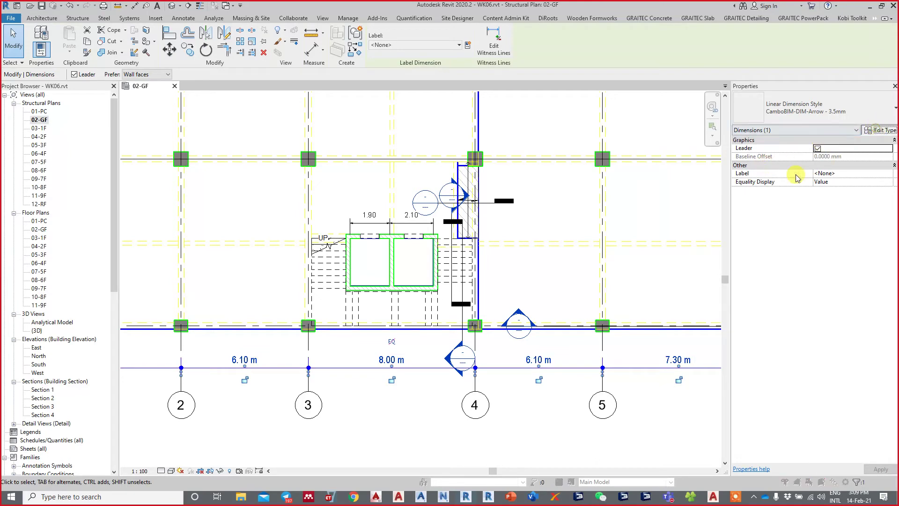
pyautogui.scroll(-1, 445, 199)
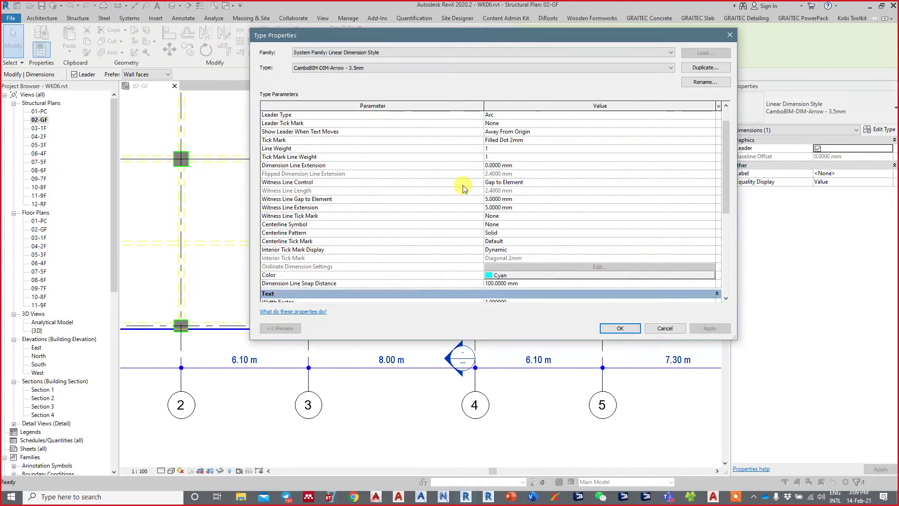
pyautogui.scroll(-2, 454, 211)
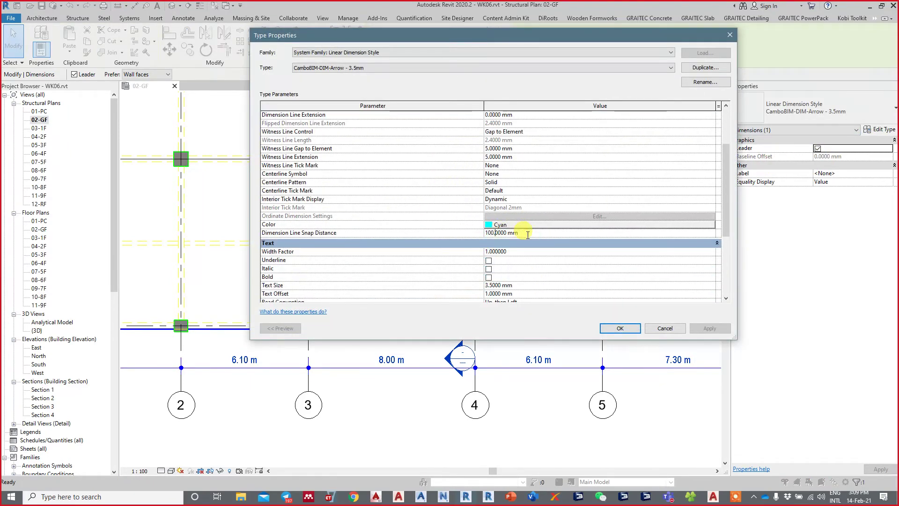
pyautogui.click(370, 234)
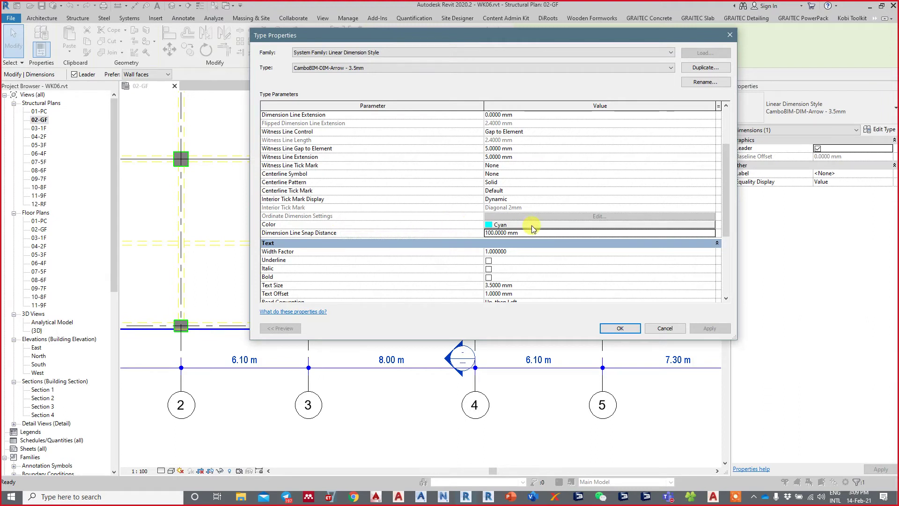
pyautogui.click(489, 278)
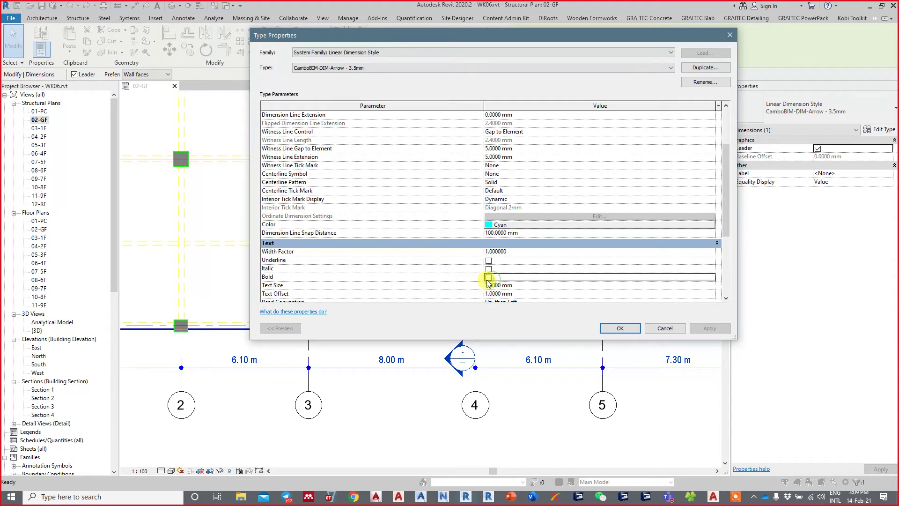
pyautogui.click(702, 328)
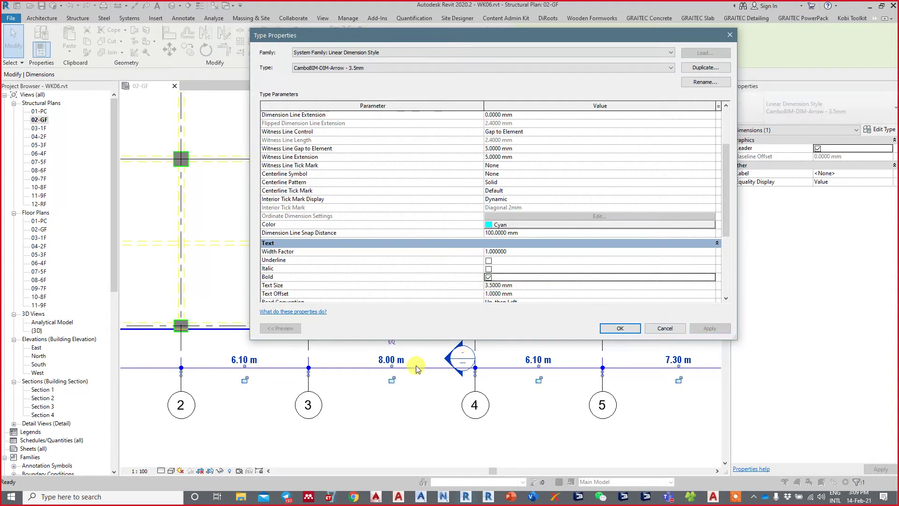
pyautogui.click(489, 260)
pyautogui.click(489, 261)
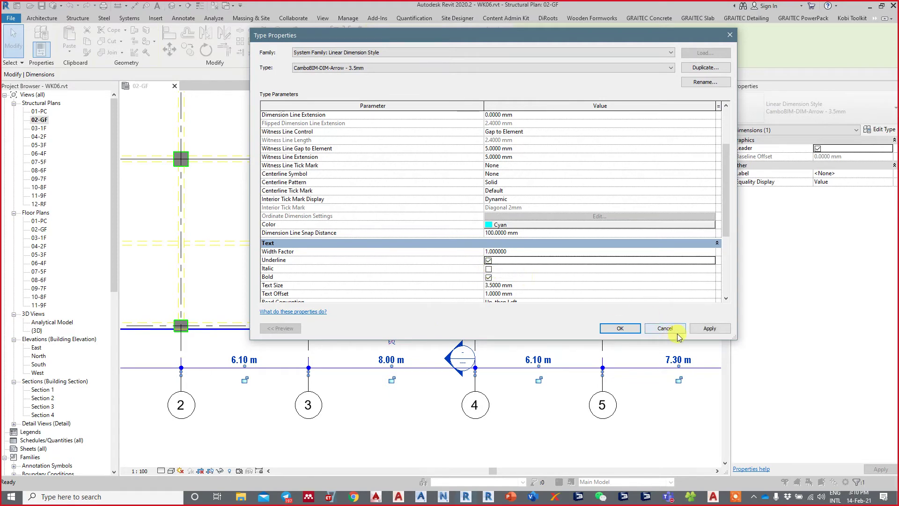
pyautogui.click(609, 329)
# Select the 8.00 m grid dimension
pyautogui.scroll(5, 363, 355)
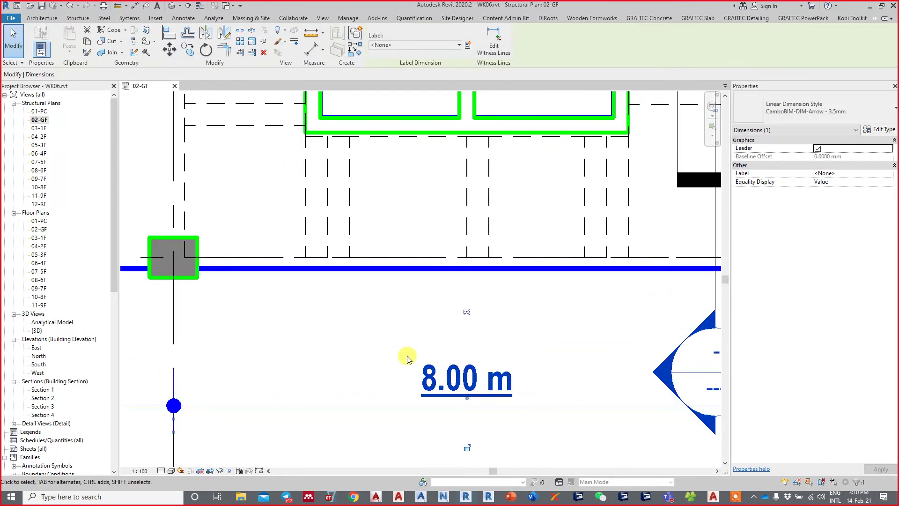
pyautogui.scroll(-1, 406, 357)
pyautogui.scroll(-1, 368, 305)
pyautogui.scroll(1, 396, 322)
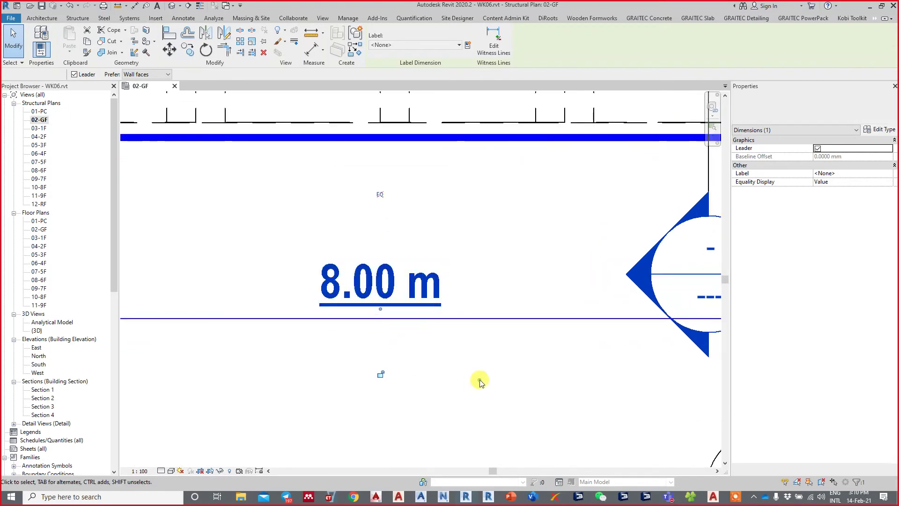
pyautogui.click(481, 379)
pyautogui.click(454, 311)
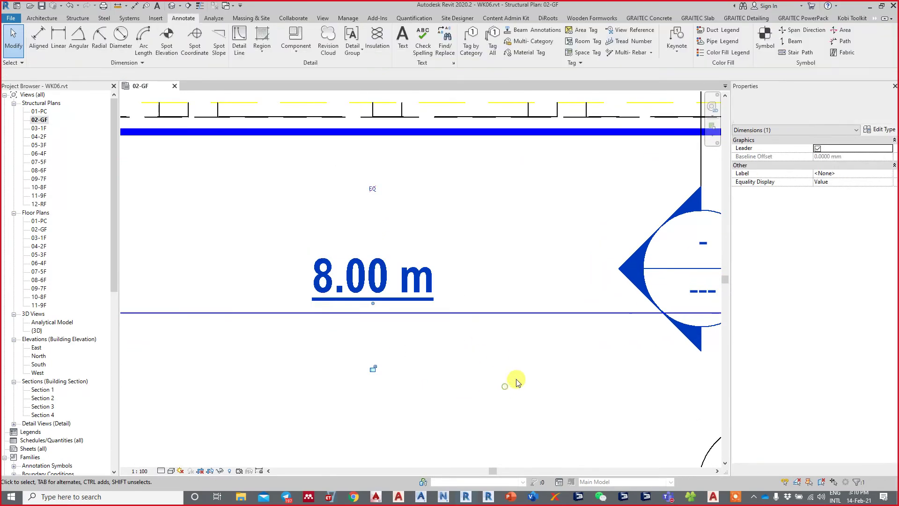
pyautogui.click(518, 321)
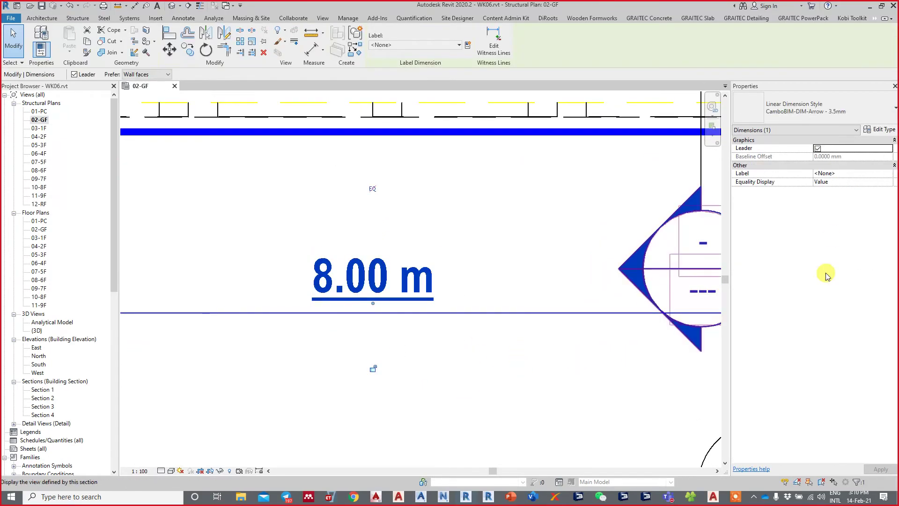
# Remove bold and underline from the dimension type's text and set width factor 1
pyautogui.click(888, 130)
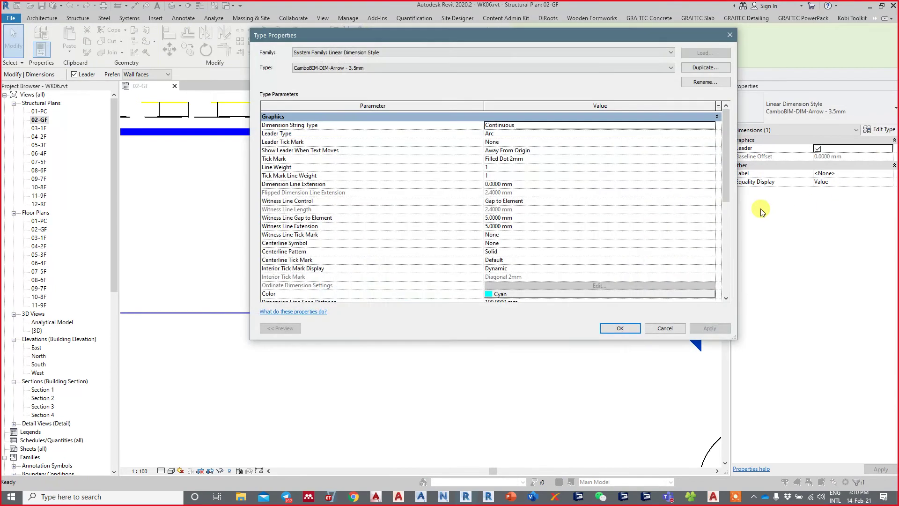
pyautogui.scroll(-5, 487, 192)
pyautogui.click(490, 229)
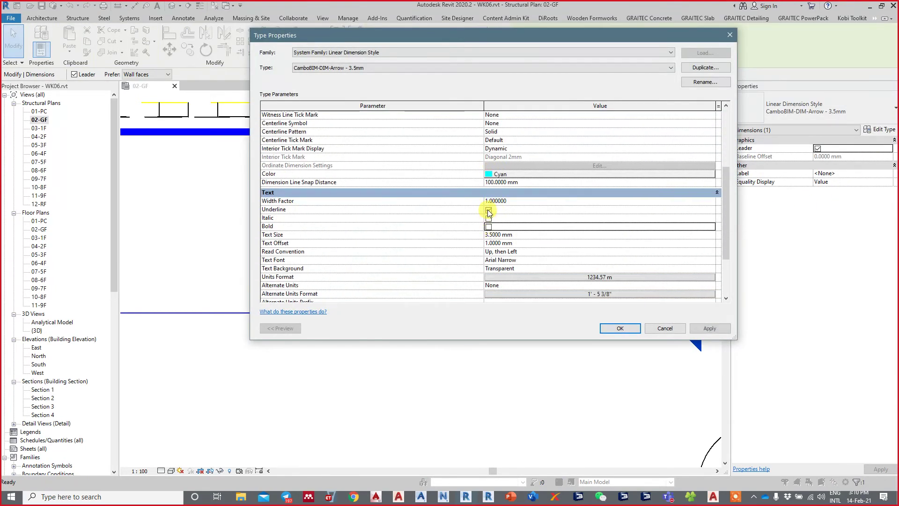
pyautogui.click(488, 210)
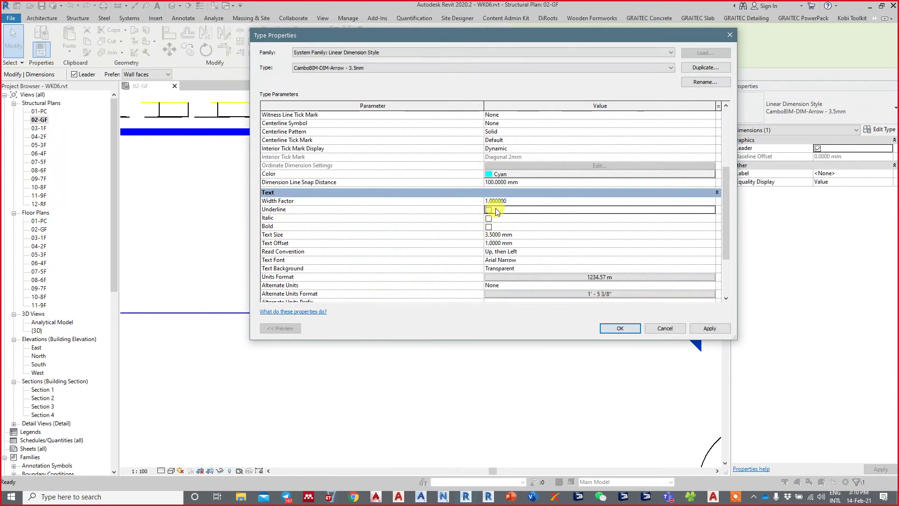
pyautogui.click(497, 201)
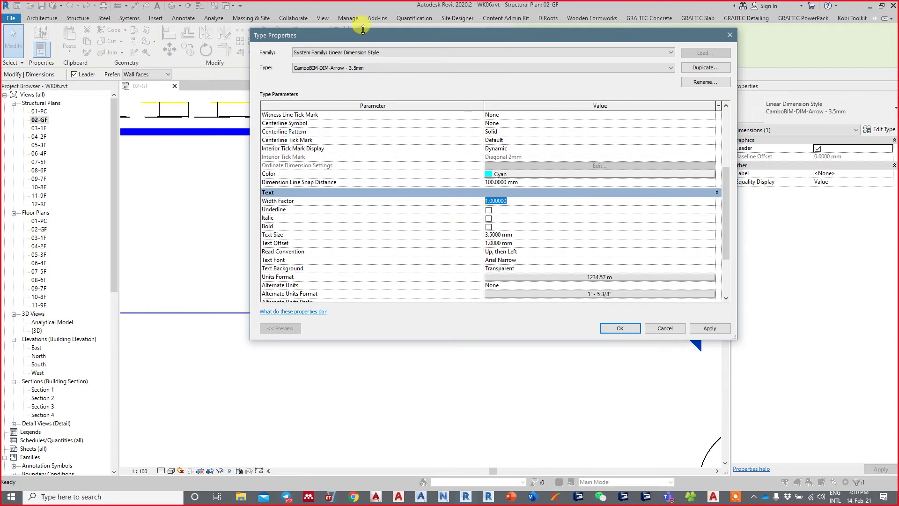
pyautogui.moveTo(370, 36); pyautogui.dragTo(590, 30)
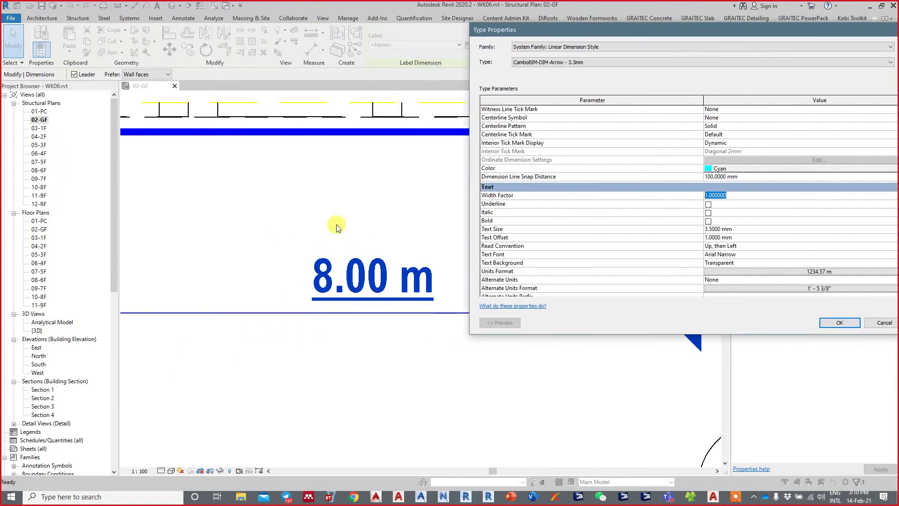
pyautogui.write('1.2')
pyautogui.click(849, 323)
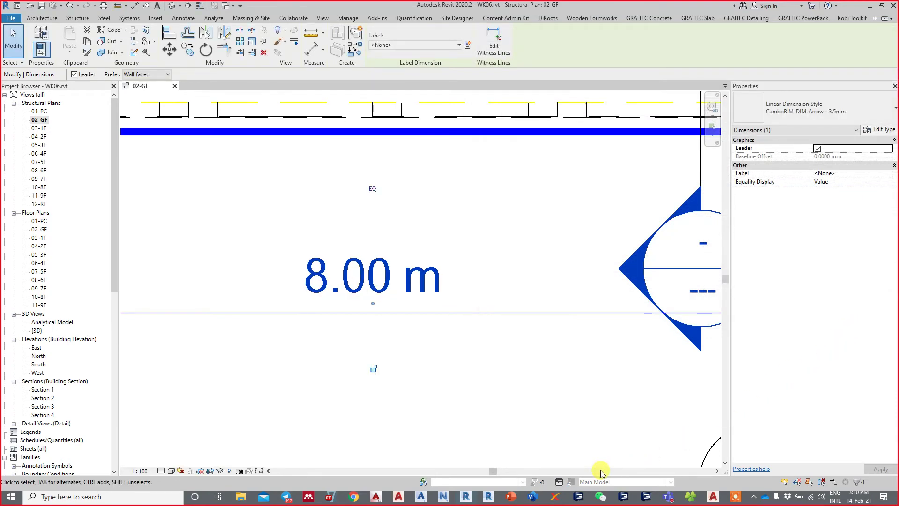
# Pan the plan slightly and reselect the 8.00 m grid dimension
pyautogui.moveTo(463, 417); pyautogui.dragTo(442, 412, button='middle')
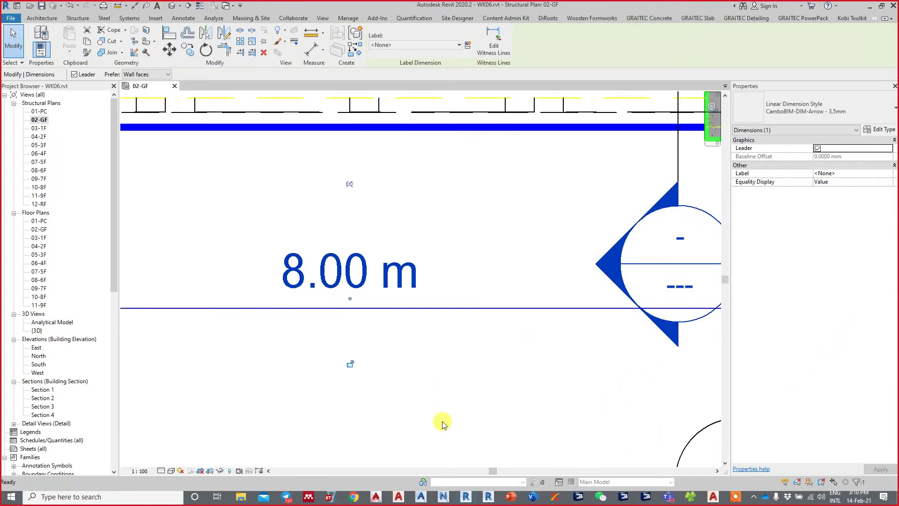
pyautogui.click(430, 440)
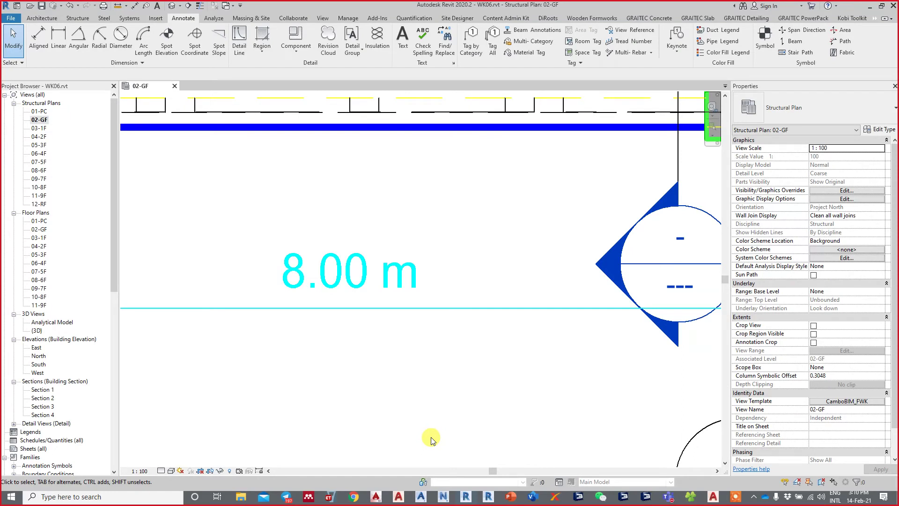
pyautogui.moveTo(438, 440); pyautogui.dragTo(443, 440, button='middle')
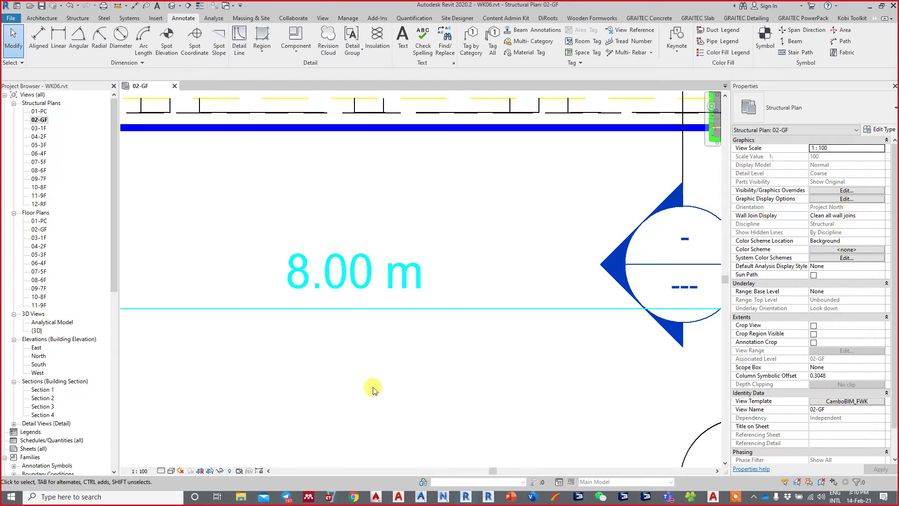
pyautogui.click(357, 265)
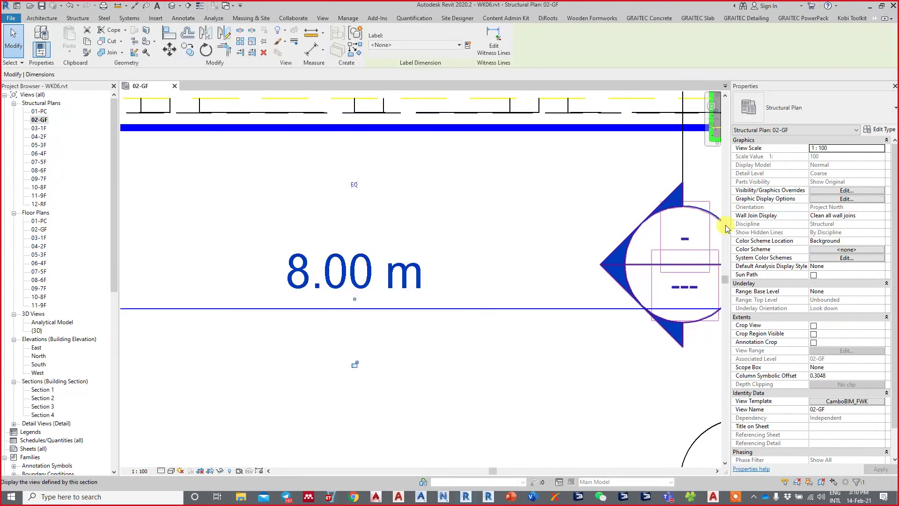
# Turn on bold for the 3.5mm dimension type's text and apply it
pyautogui.click(886, 133)
pyautogui.scroll(-5, 650, 220)
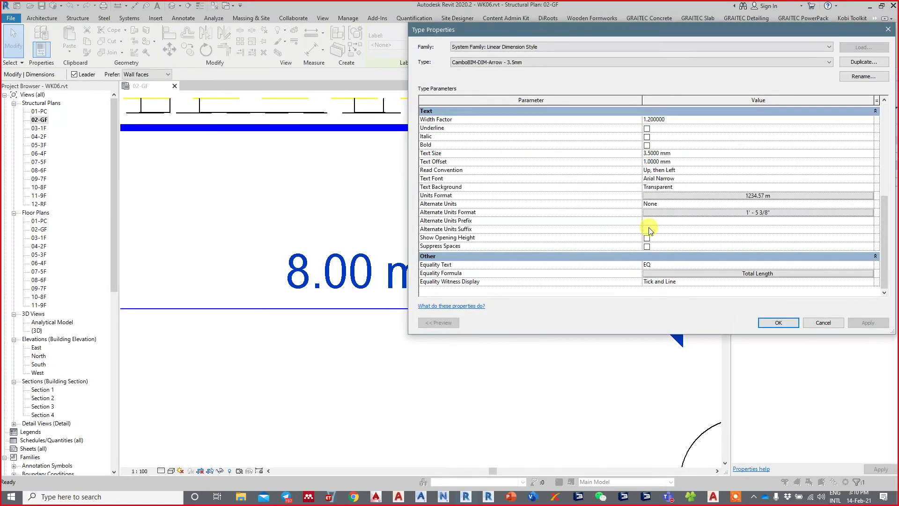
pyautogui.click(647, 146)
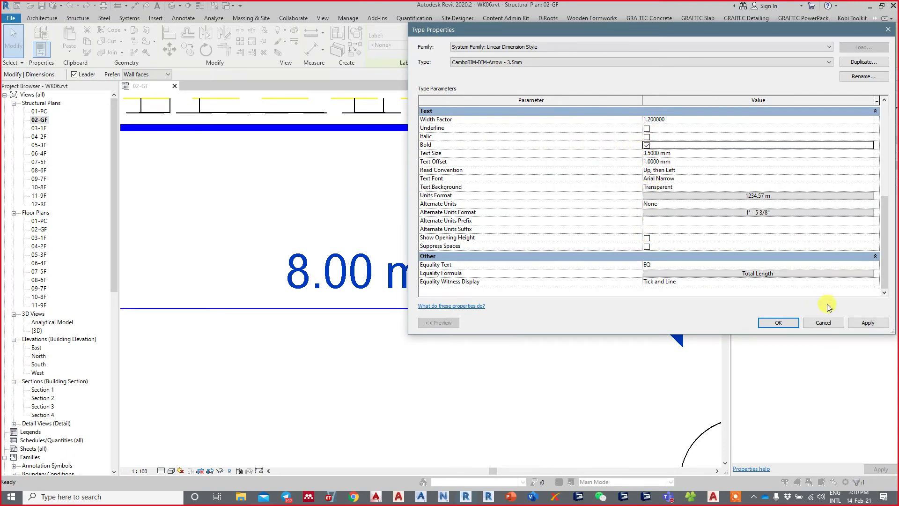
pyautogui.click(865, 323)
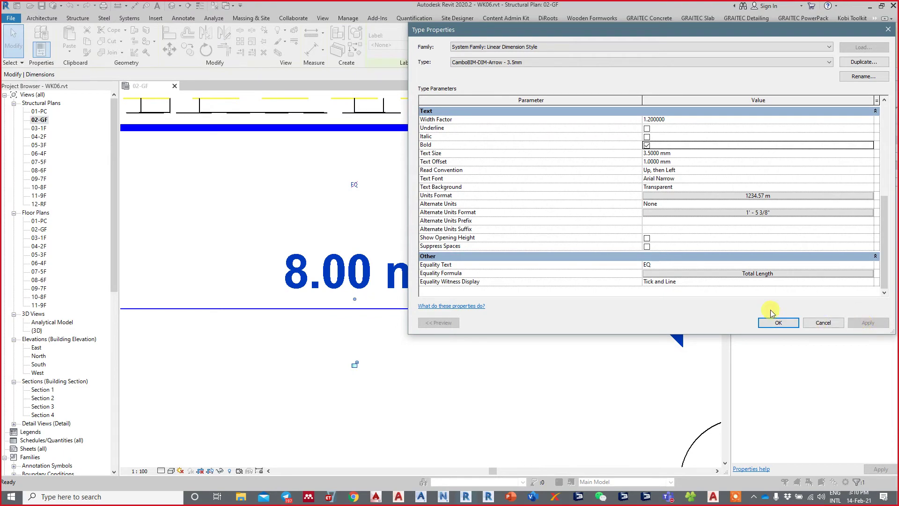
# Change the dimension text font from Arial Narrow to Arial and apply it
pyautogui.scroll(3, 661, 175)
pyautogui.click(662, 195)
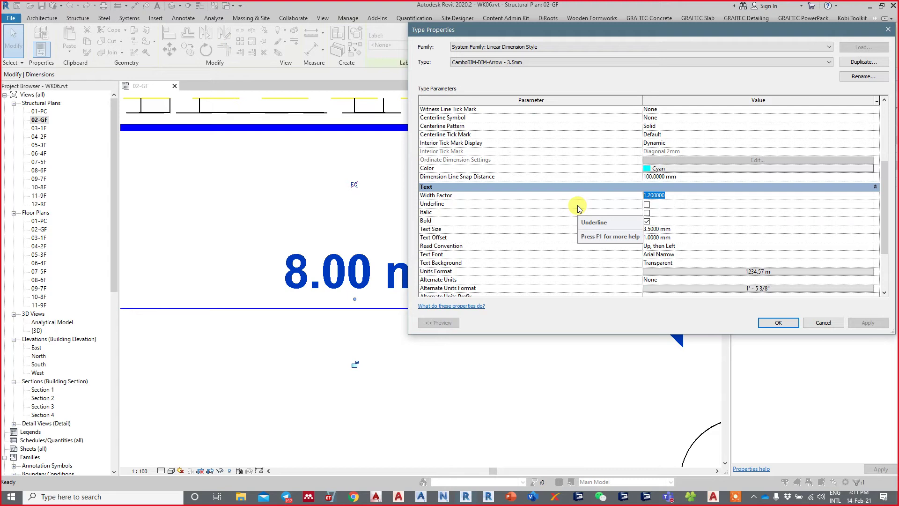
pyautogui.click(673, 254)
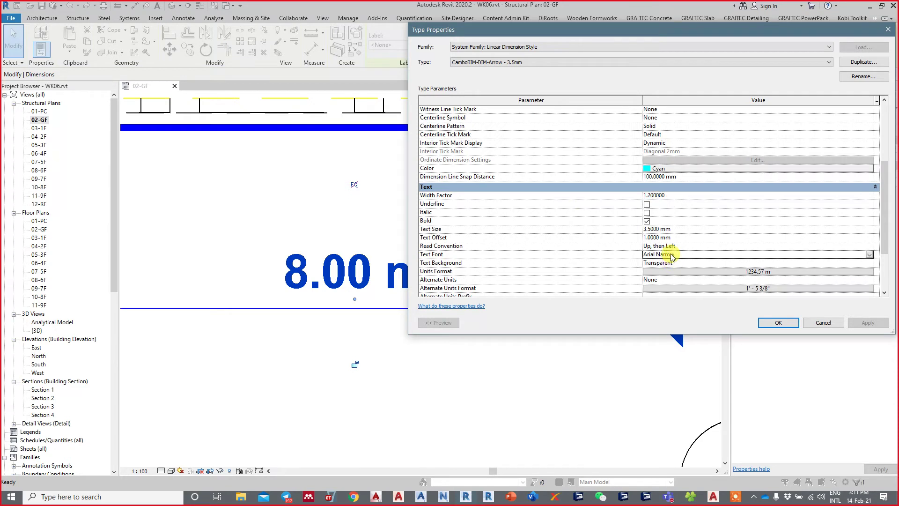
pyautogui.moveTo(659, 254); pyautogui.dragTo(709, 253)
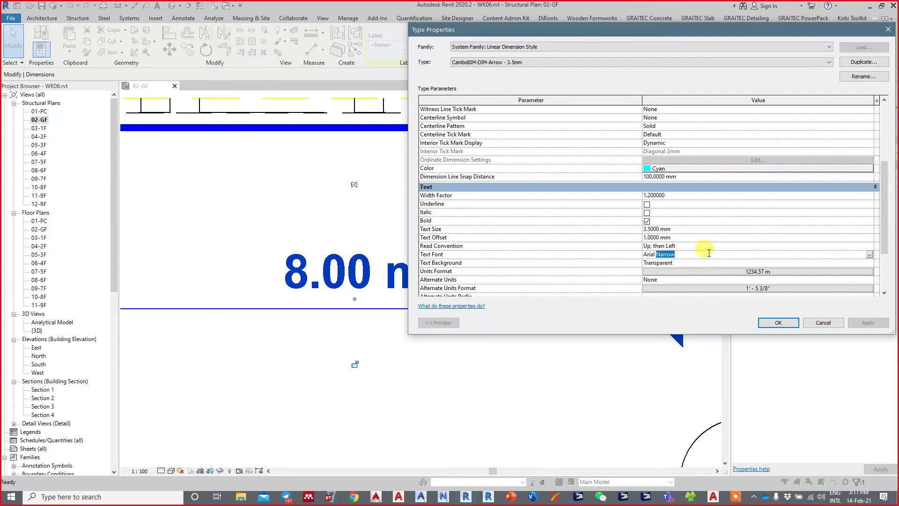
pyautogui.press('BackSpace')
pyautogui.press('Return')
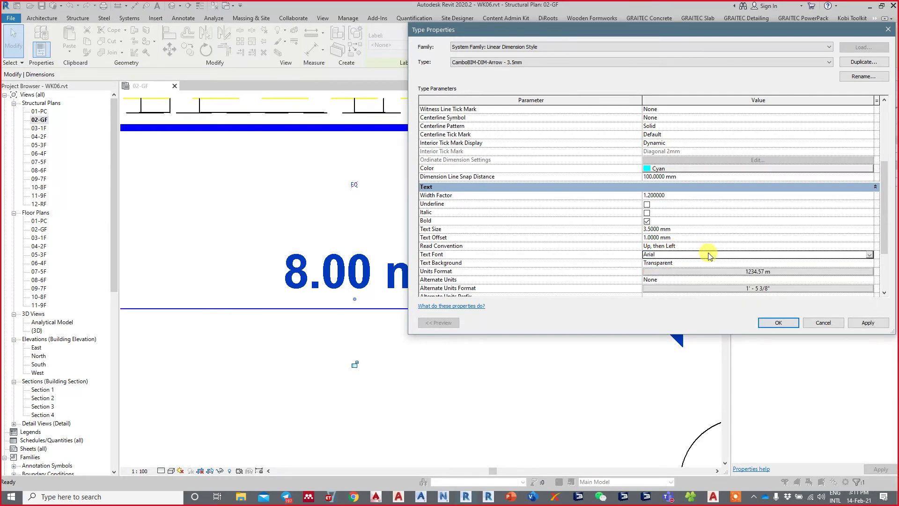
pyautogui.click(867, 323)
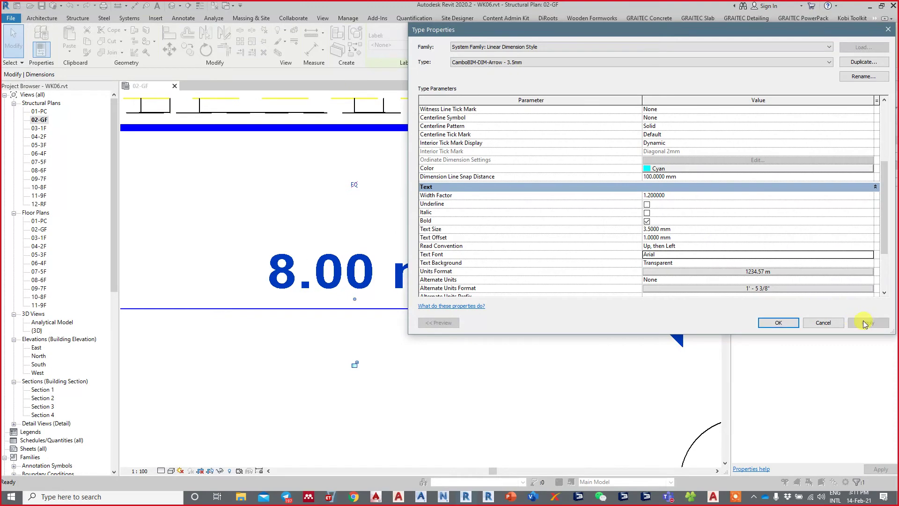
# Try a 0.8 text width factor and apply it
pyautogui.click(680, 187)
pyautogui.click(679, 246)
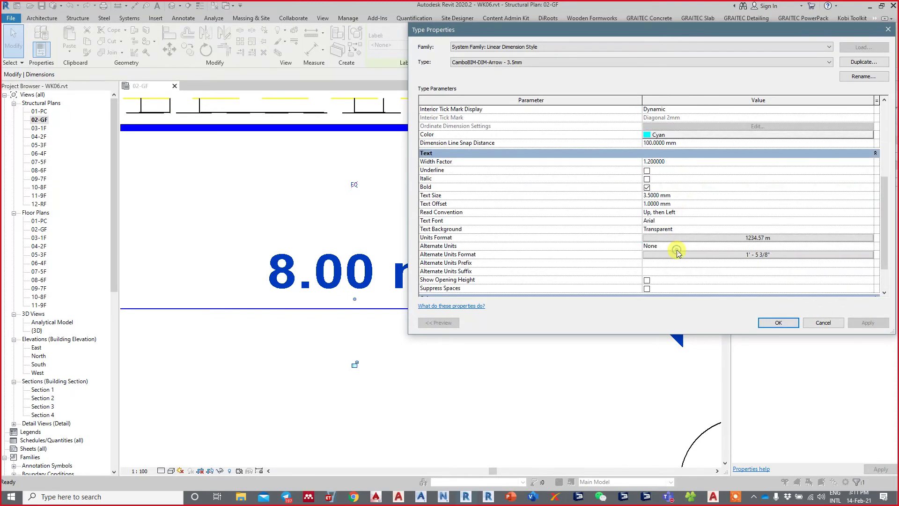
pyautogui.click(672, 161)
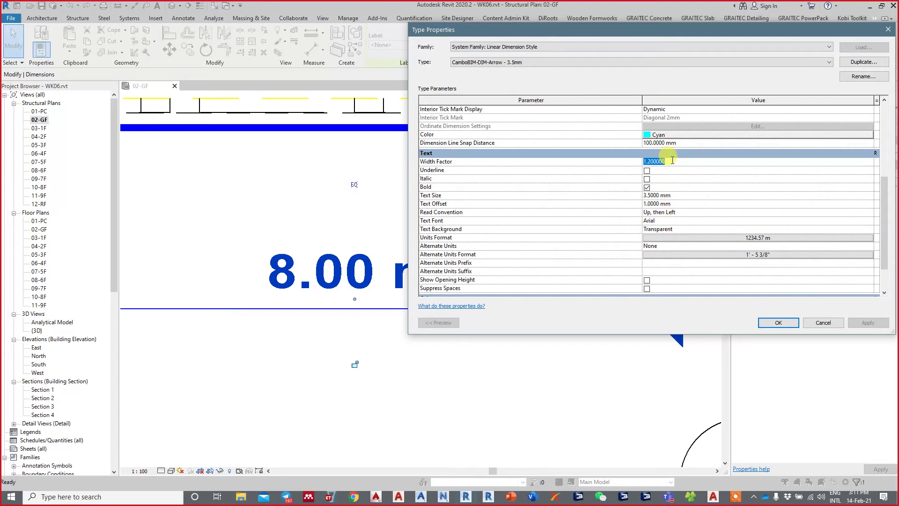
pyautogui.write('0.8')
pyautogui.press('Return')
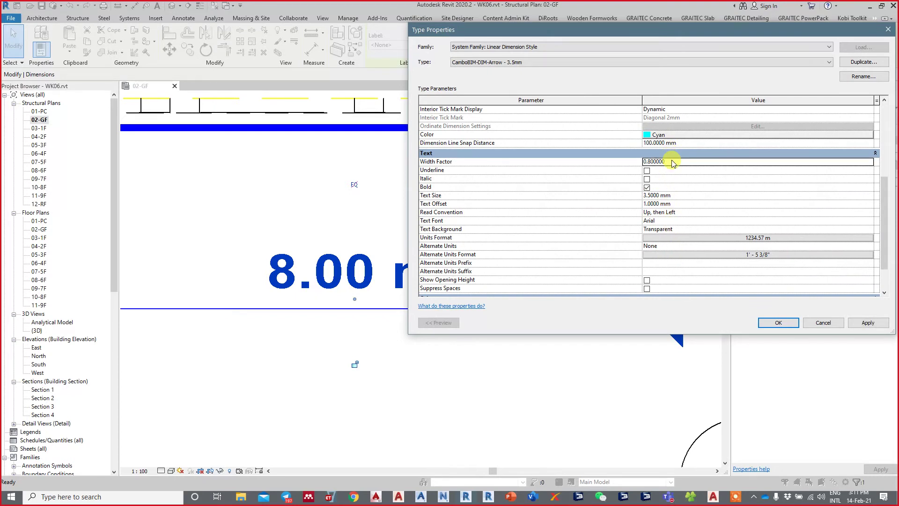
pyautogui.click(868, 322)
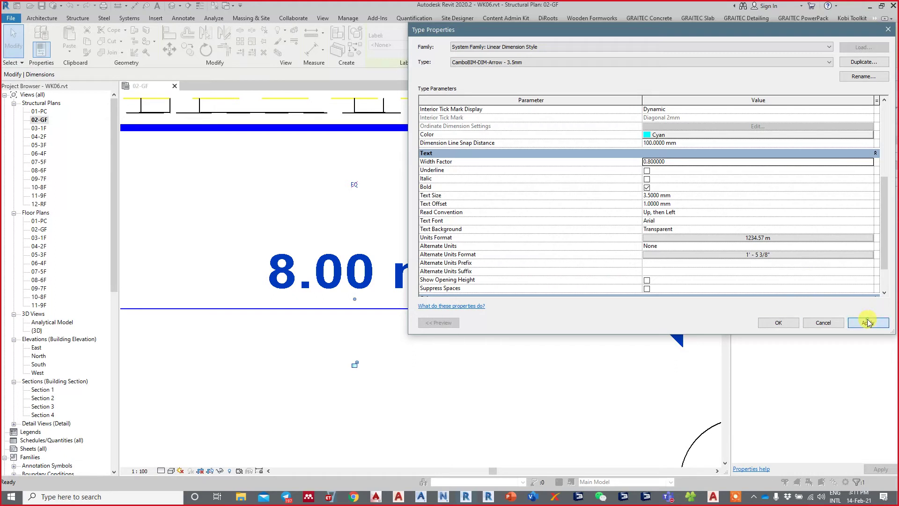
# Set the text width factor to 0.9, turn bold back off, and confirm
pyautogui.click(677, 159)
pyautogui.write('0.9')
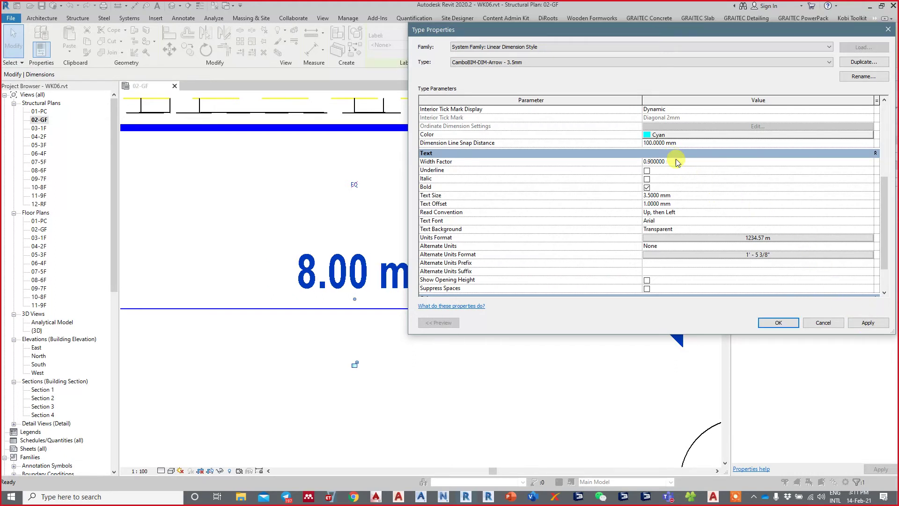
pyautogui.press('Return')
pyautogui.click(882, 323)
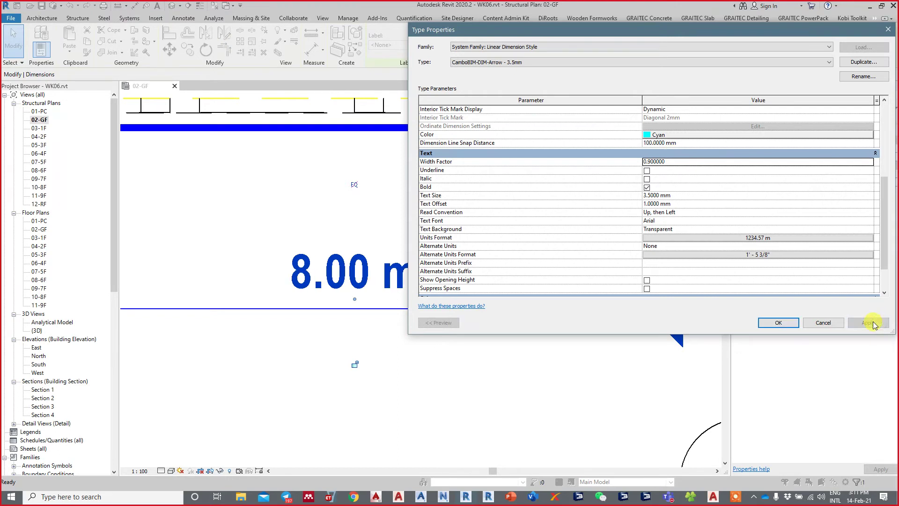
pyautogui.click(648, 188)
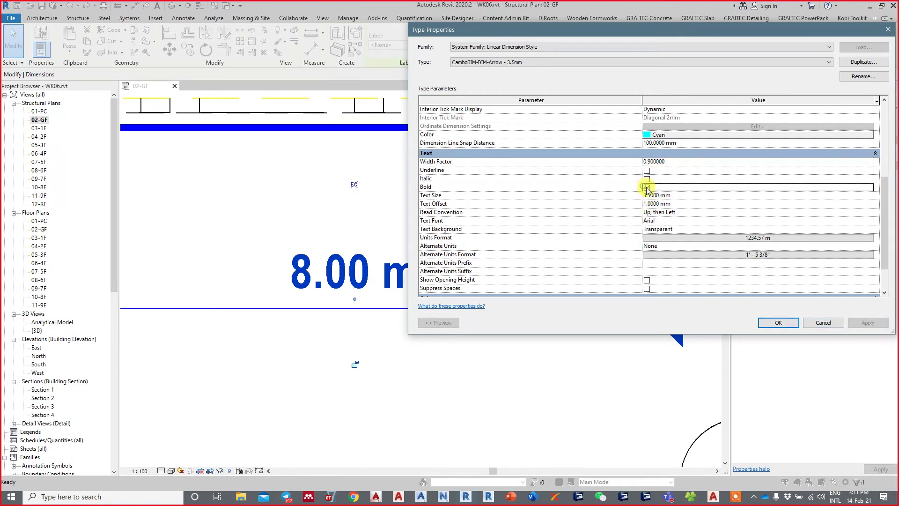
pyautogui.click(778, 323)
pyautogui.scroll(-3, 579, 349)
pyautogui.moveTo(535, 358); pyautogui.dragTo(444, 331, button='middle')
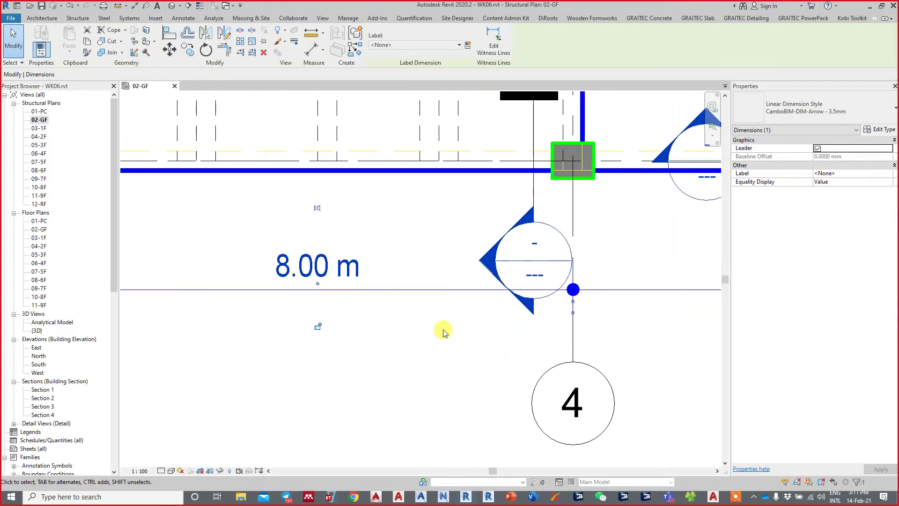
pyautogui.press('Escape')
pyautogui.scroll(3, 447, 335)
pyautogui.scroll(-2, 468, 348)
pyautogui.scroll(-2, 536, 335)
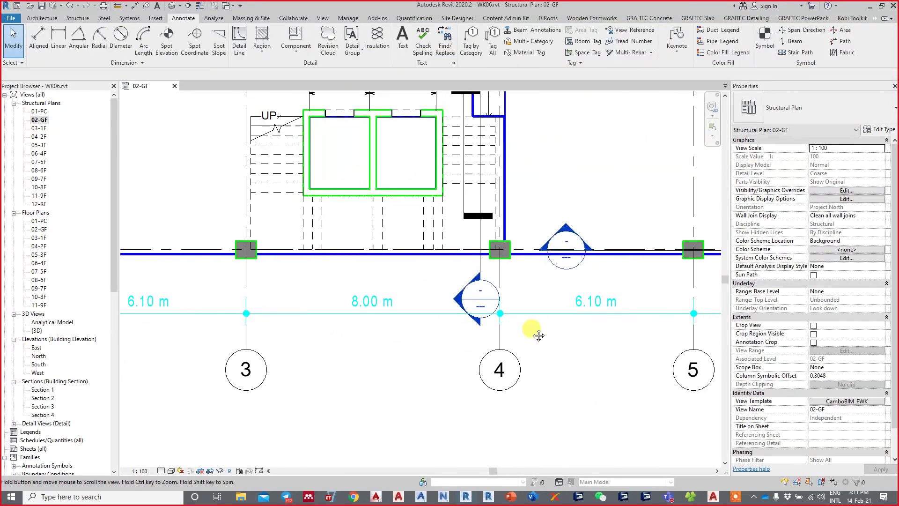
pyautogui.scroll(5, 218, 282)
pyautogui.moveTo(227, 321); pyautogui.dragTo(404, 291, button='middle')
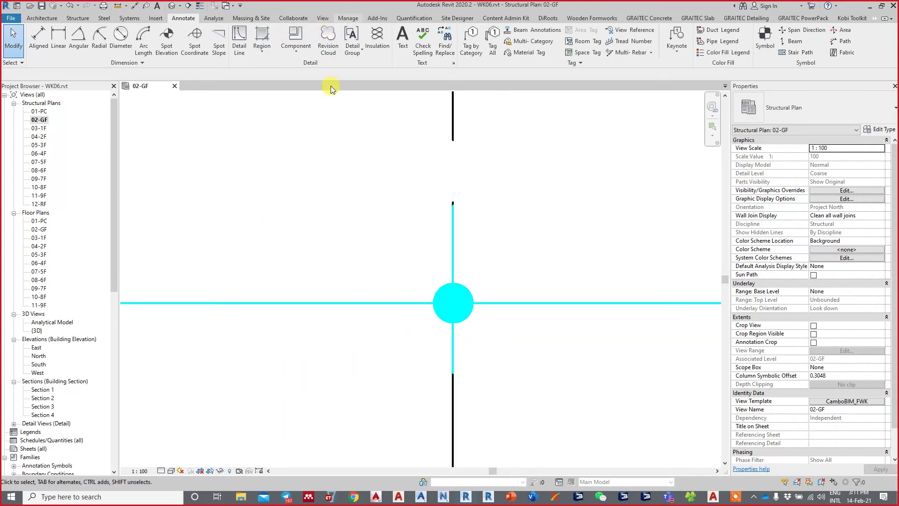
pyautogui.click(431, 45)
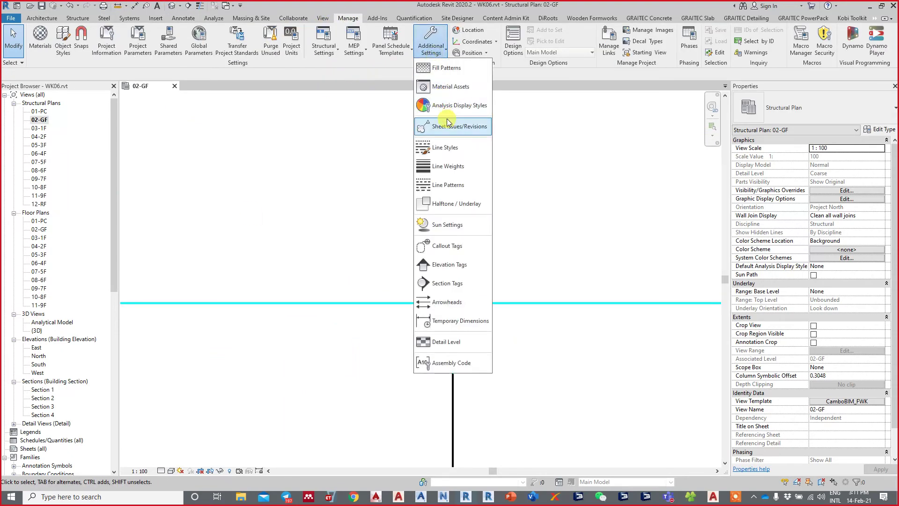
pyautogui.click(529, 152)
pyautogui.keyDown('ctrl'); pyautogui.scroll(-3, 496, 151); pyautogui.keyUp('ctrl')
pyautogui.scroll(-1, 372, 221)
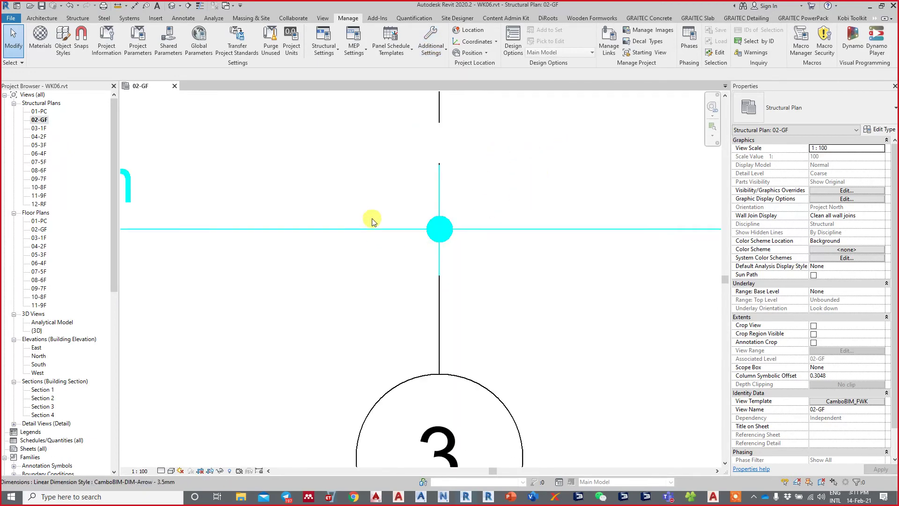
pyautogui.scroll(-2, 372, 221)
pyautogui.keyDown('shift'); pyautogui.scroll(3, 374, 220); pyautogui.keyUp('shift')
pyautogui.keyDown('shift'); pyautogui.scroll(5, 436, 235); pyautogui.keyUp('shift')
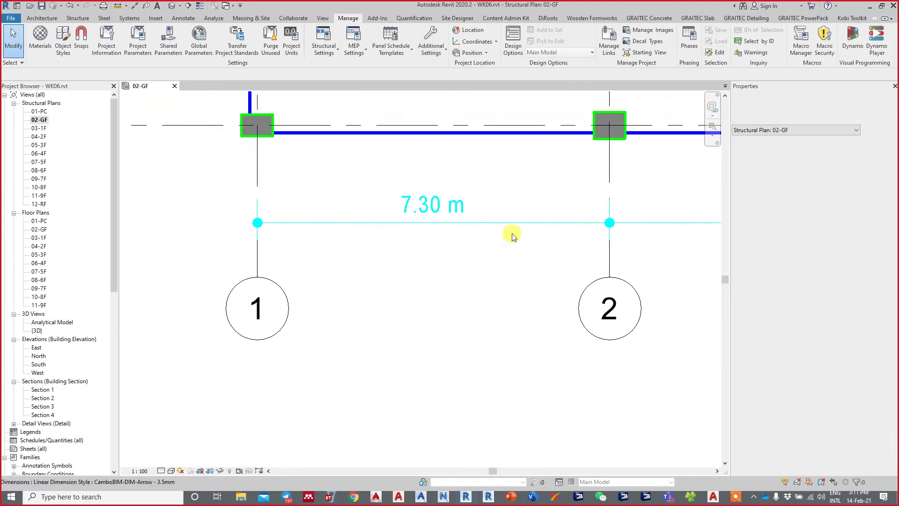
pyautogui.scroll(2, 251, 225)
pyautogui.scroll(2, 243, 221)
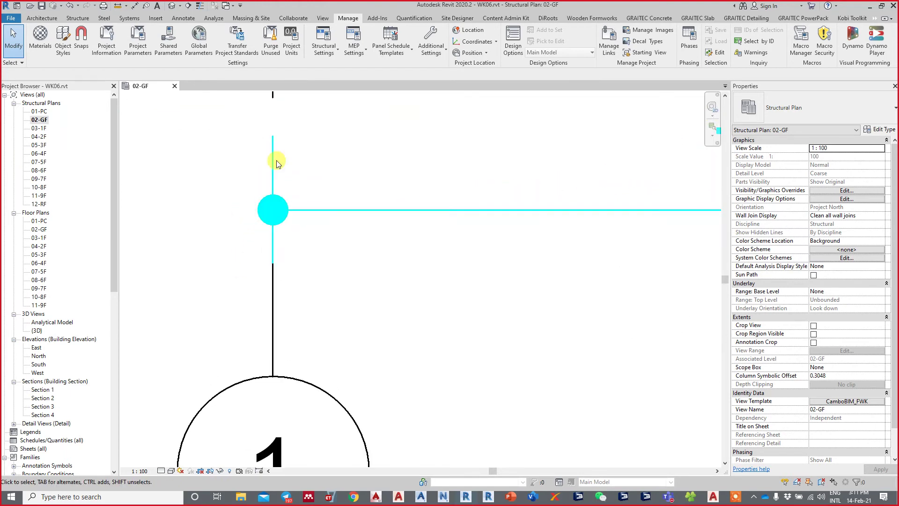
pyautogui.scroll(1, 358, 245)
pyautogui.keyDown('shift'); pyautogui.scroll(2, 370, 237); pyautogui.keyUp('shift')
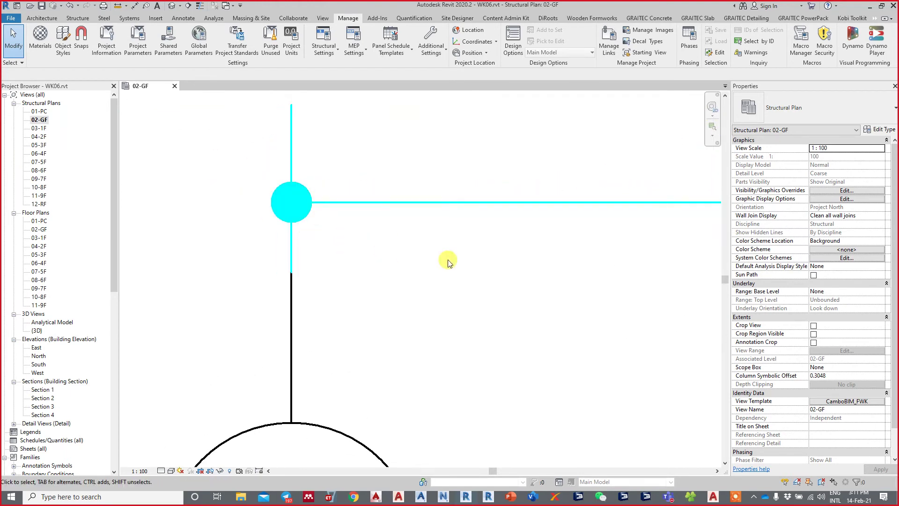
pyautogui.keyDown('shift'); pyautogui.scroll(1, 497, 286); pyautogui.keyUp('shift')
pyautogui.scroll(2, 389, 220)
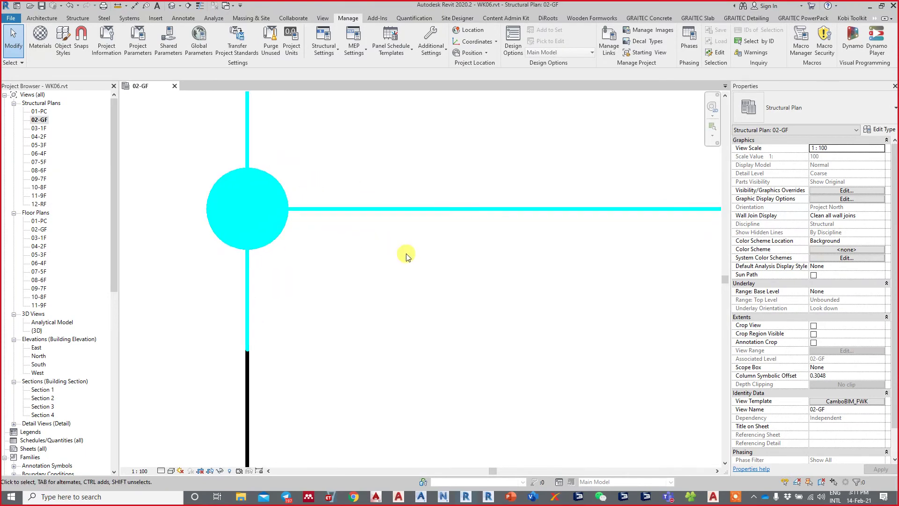
pyautogui.moveTo(233, 201); pyautogui.dragTo(272, 217, button='middle')
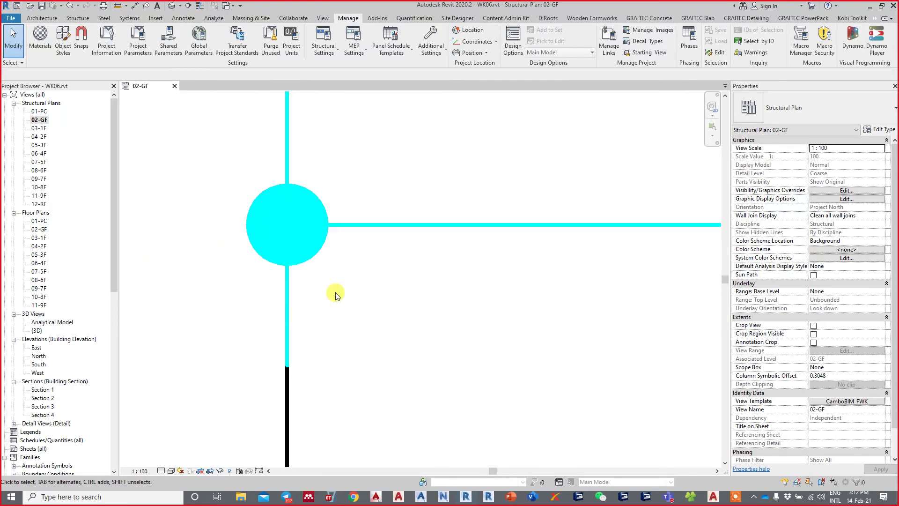
pyautogui.moveTo(335, 294)
pyautogui.mouseDown(button='middle')
pyautogui.moveTo(328, 231)
pyautogui.moveTo(355, 206)
pyautogui.mouseUp(button='middle')
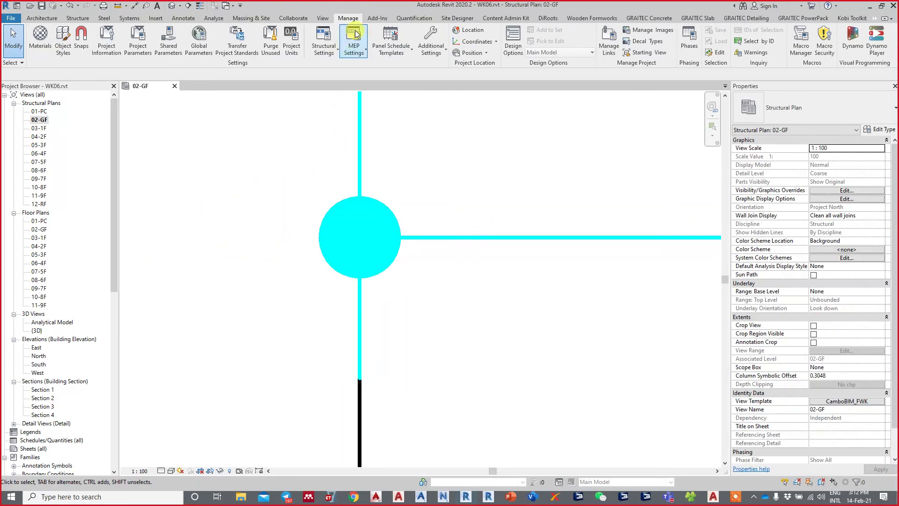
# In Arrowhead settings, duplicate Filled Dot 2mm as Filled Dot 1.5mm with 1.5 mm tick size
pyautogui.click(426, 50)
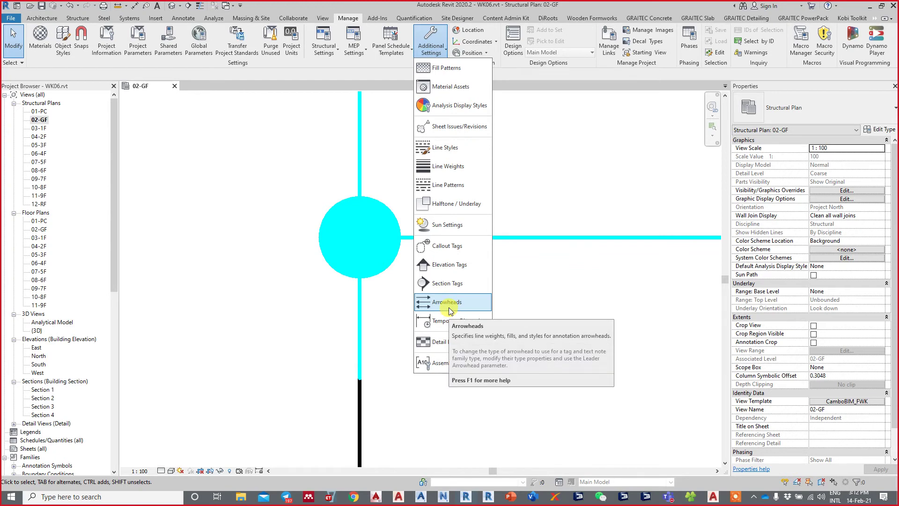
pyautogui.moveTo(446, 302)
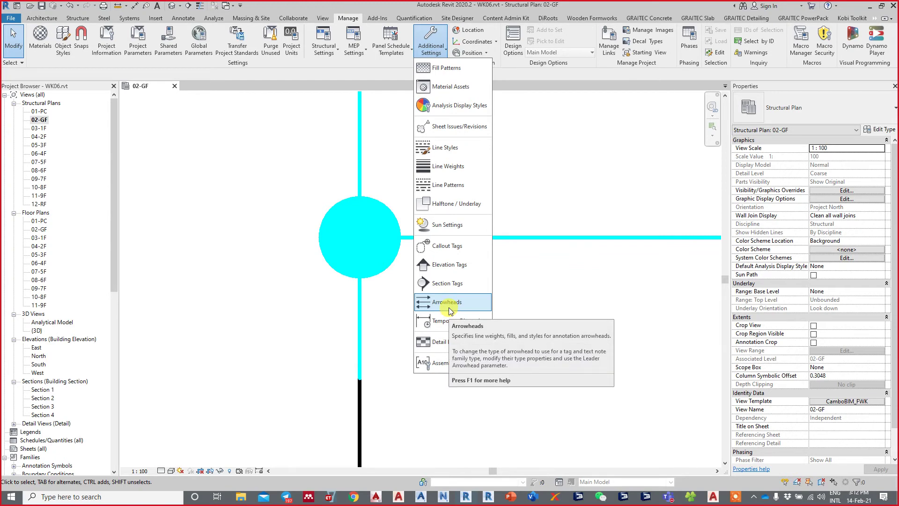
pyautogui.click(449, 309)
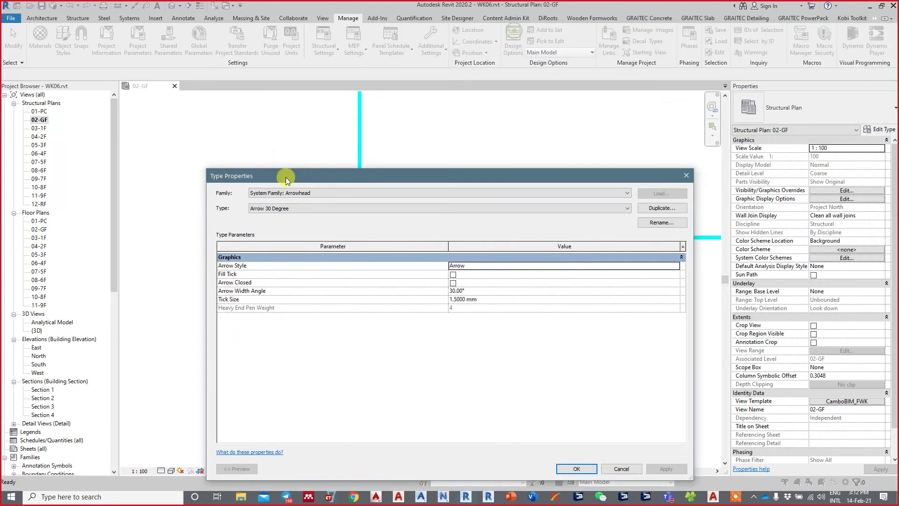
pyautogui.moveTo(514, 30); pyautogui.dragTo(274, 175)
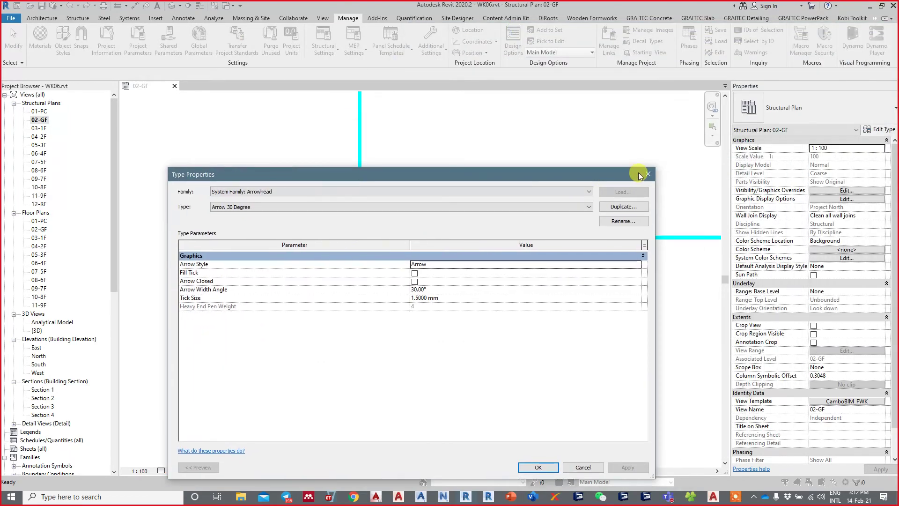
pyautogui.click(310, 206)
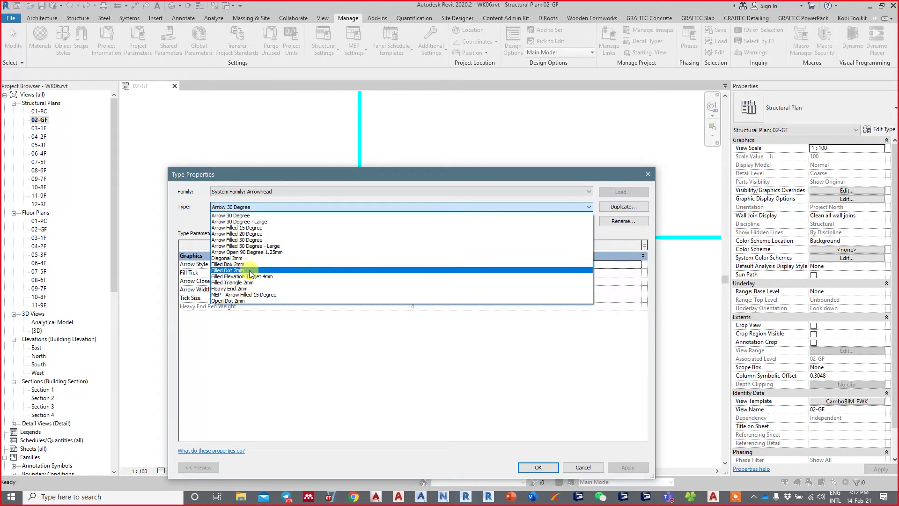
pyautogui.click(251, 270)
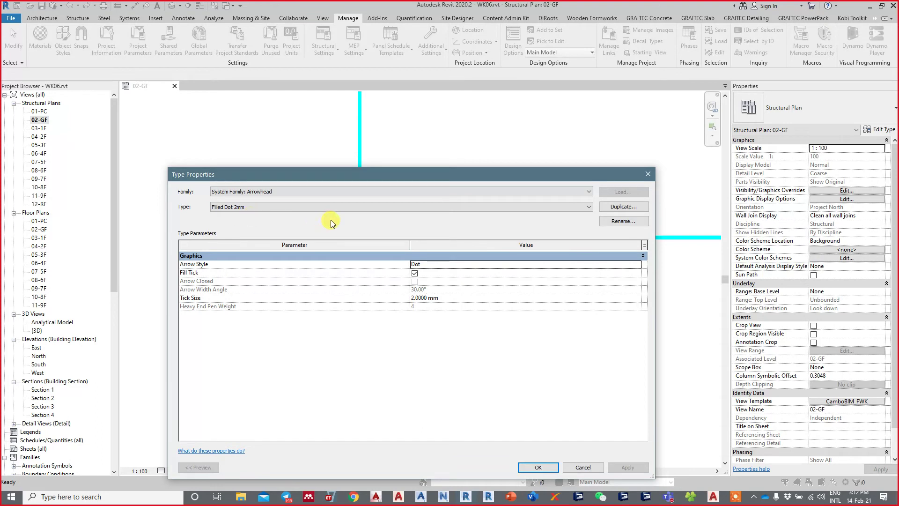
pyautogui.click(603, 209)
pyautogui.write('Filled Dot 1.5mm')
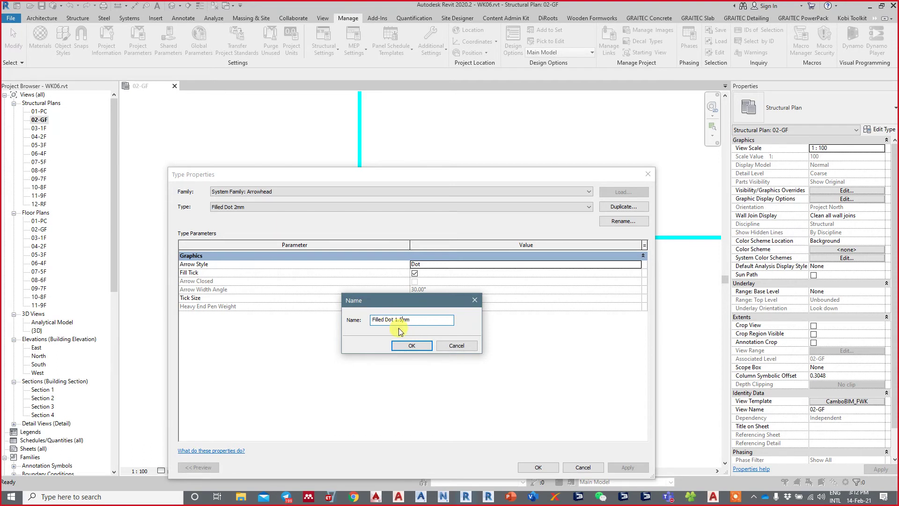
pyautogui.click(412, 346)
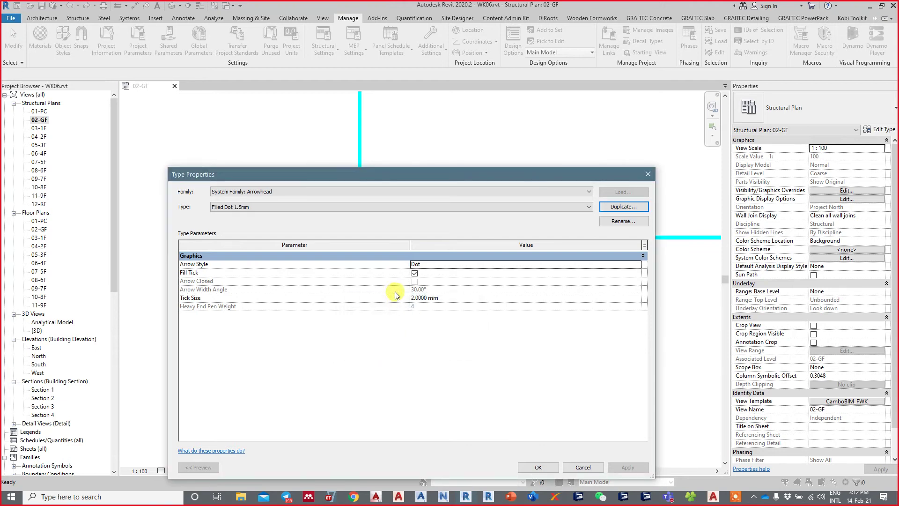
pyautogui.click(452, 298)
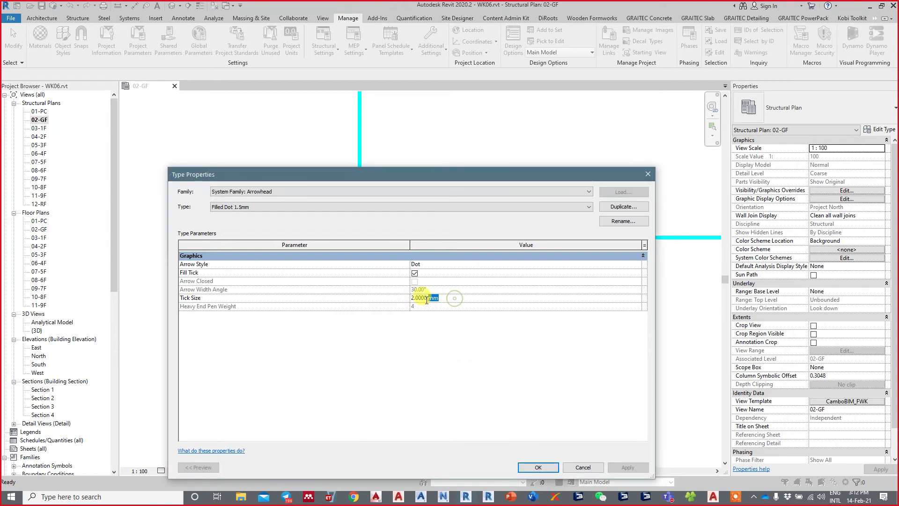
pyautogui.moveTo(414, 298)
pyautogui.mouseDown()
pyautogui.moveTo(442, 300)
pyautogui.moveTo(388, 302)
pyautogui.mouseUp()
pyautogui.write('1.5000')
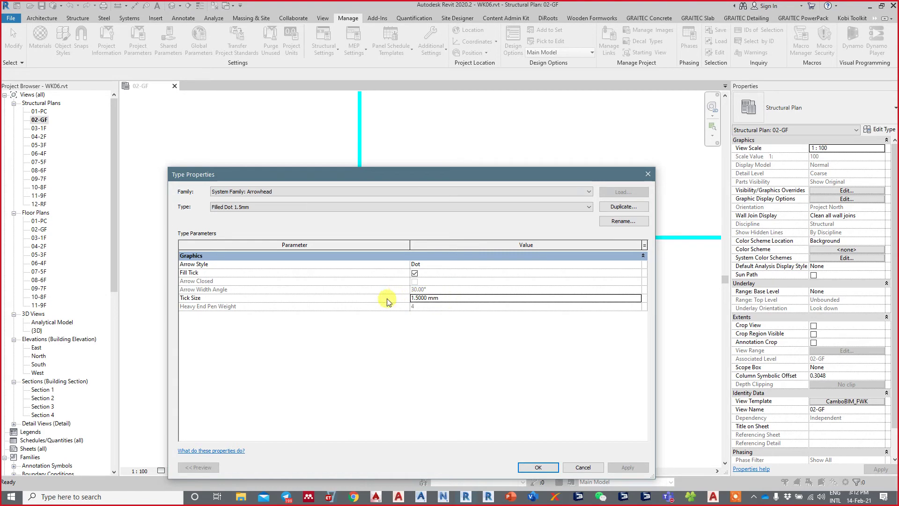
pyautogui.click(538, 467)
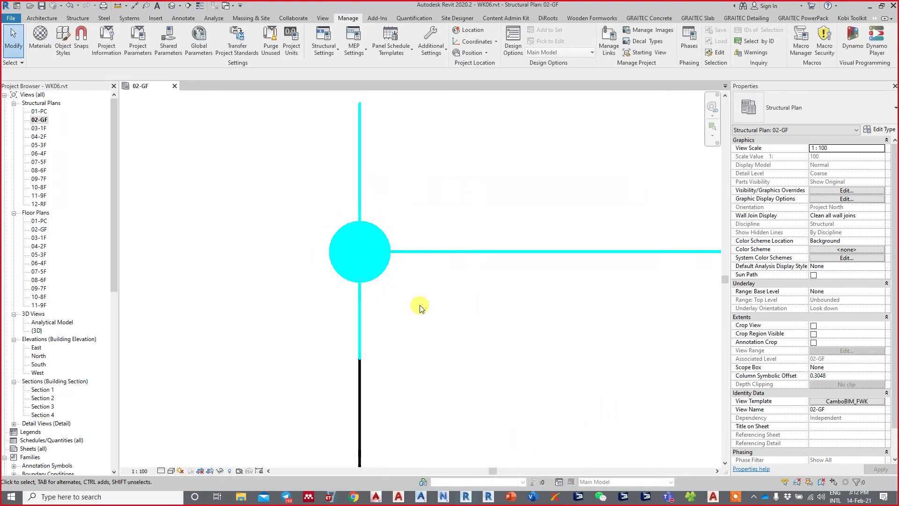
# Set the grid dimension's CamboBIM-DIM-Arrow - 3.5mm type Tick Mark to Filled Dot 1.5mm
pyautogui.click(430, 244)
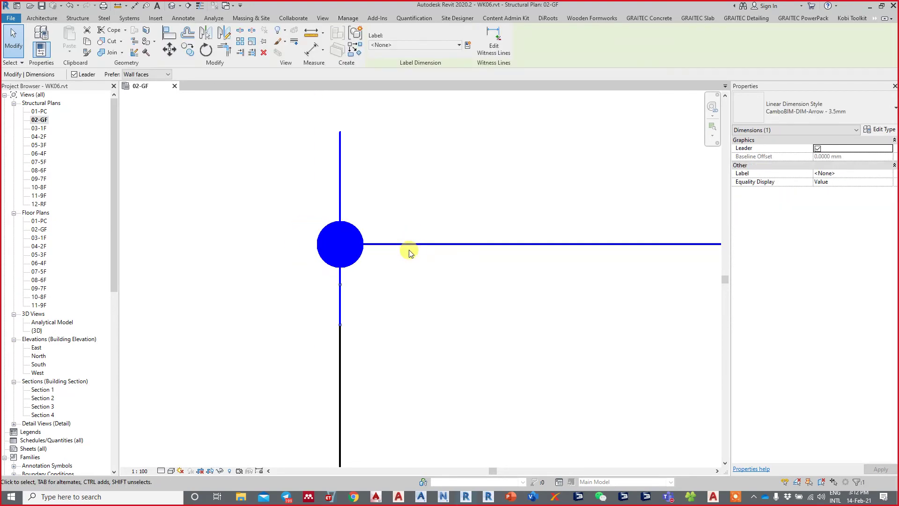
pyautogui.scroll(-1, 409, 253)
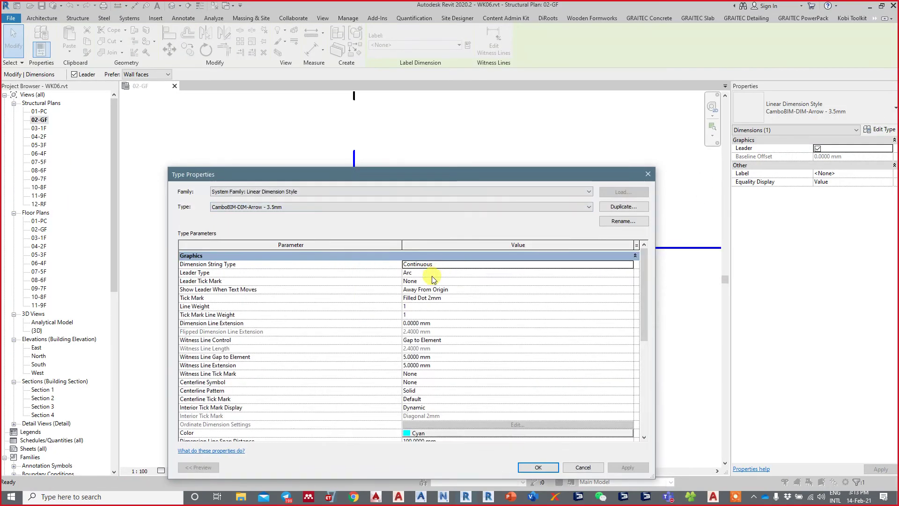
pyautogui.click(432, 298)
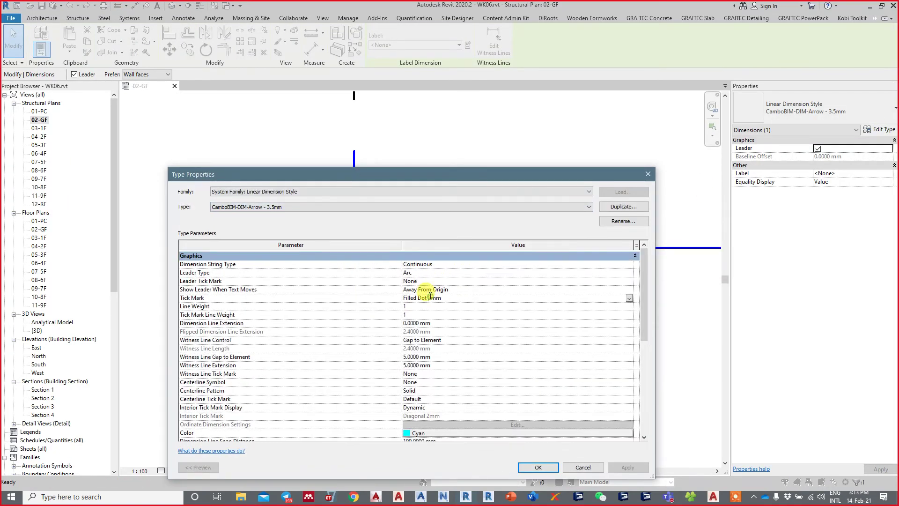
pyautogui.click(629, 299)
pyautogui.scroll(1, 499, 326)
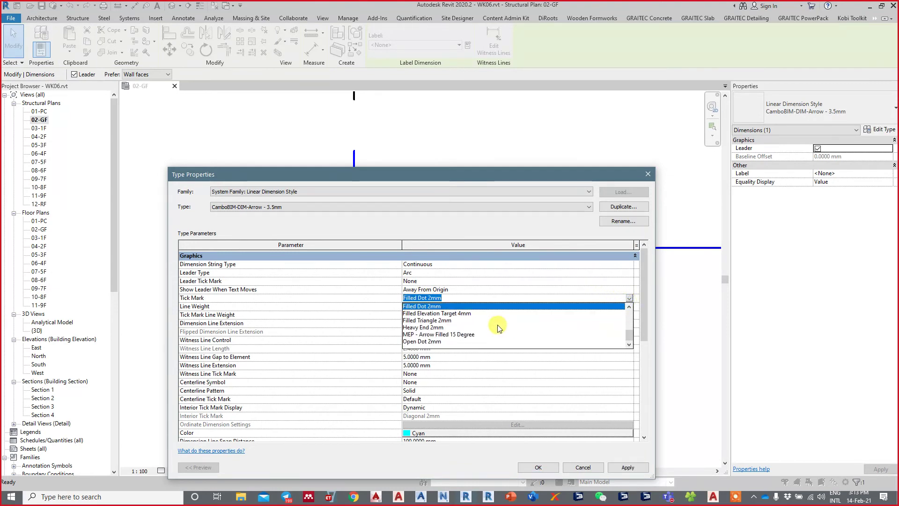
pyautogui.scroll(1, 445, 335)
pyautogui.click(439, 322)
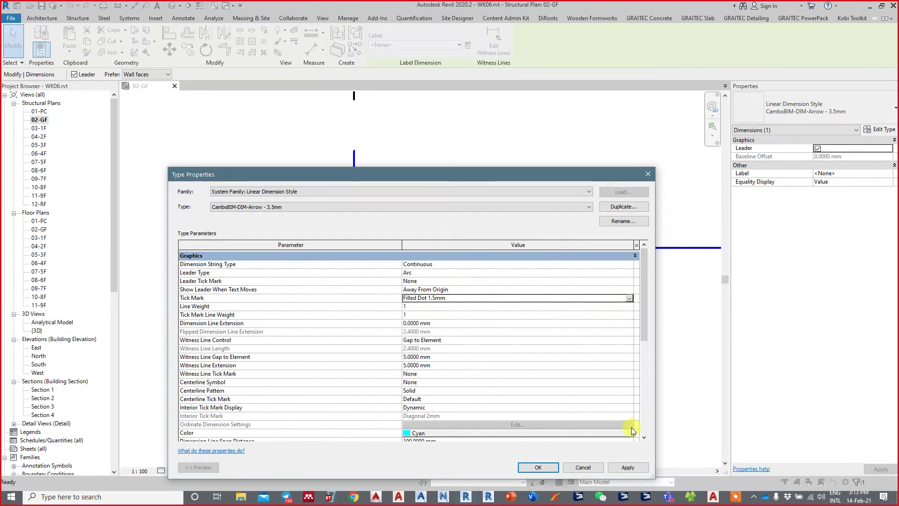
pyautogui.click(622, 466)
pyautogui.click(536, 467)
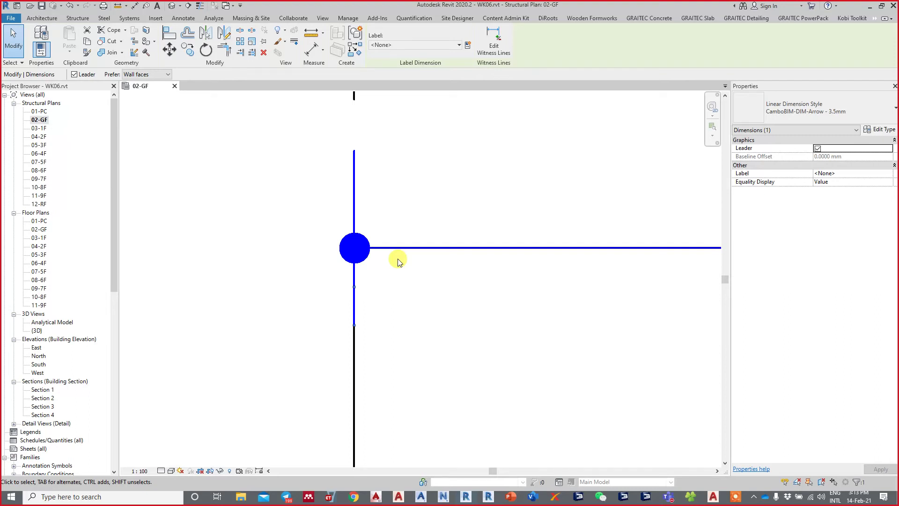
pyautogui.click(522, 169)
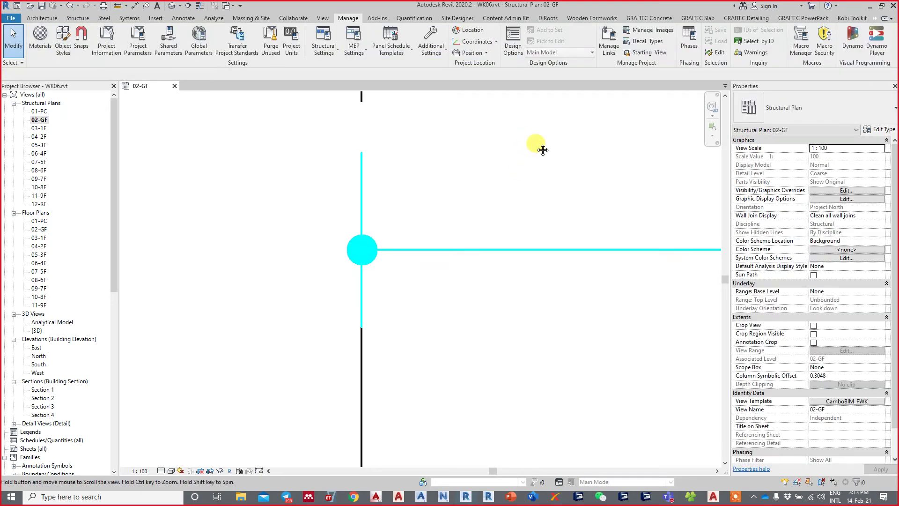
pyautogui.click(432, 51)
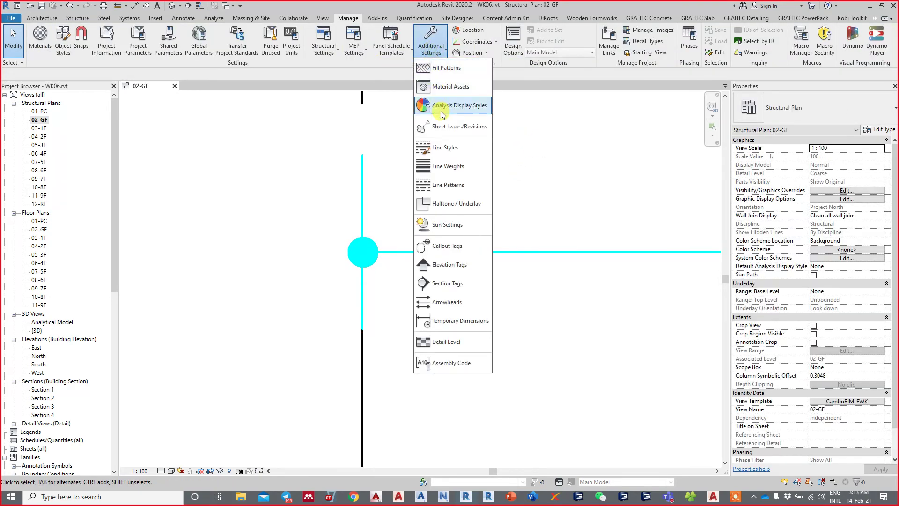
pyautogui.click(446, 302)
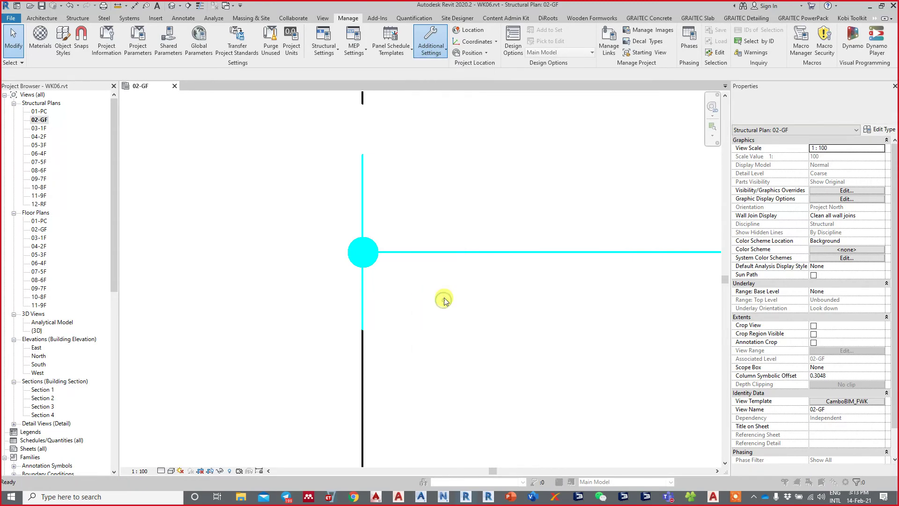
pyautogui.click(640, 265)
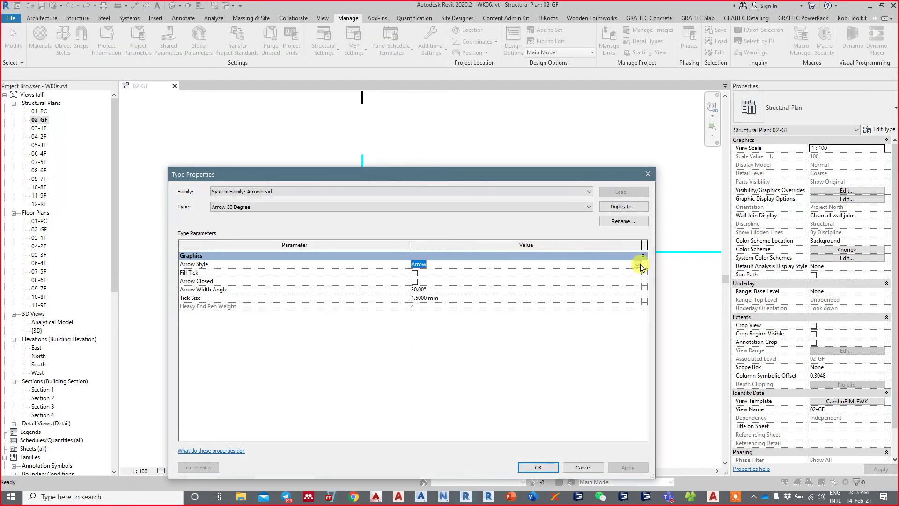
pyautogui.click(639, 265)
pyautogui.scroll(-1, 537, 293)
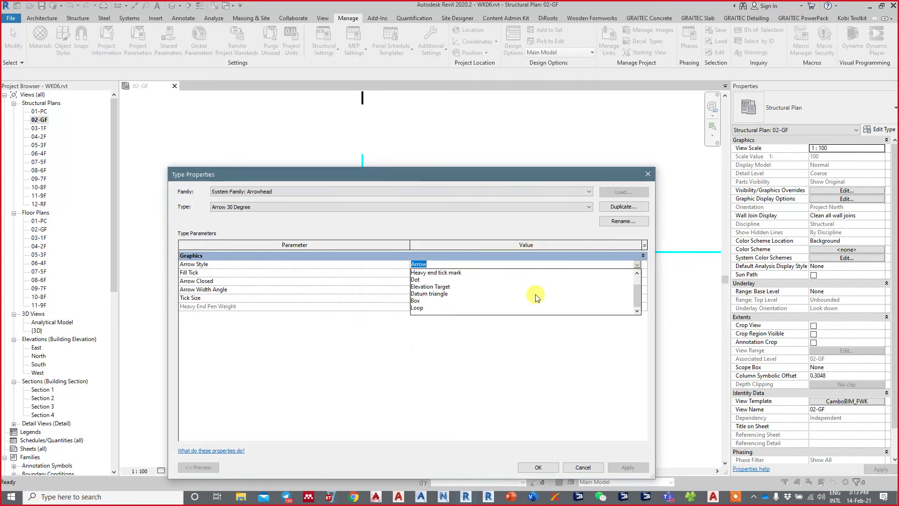
pyautogui.scroll(1, 529, 286)
pyautogui.scroll(-1, 524, 280)
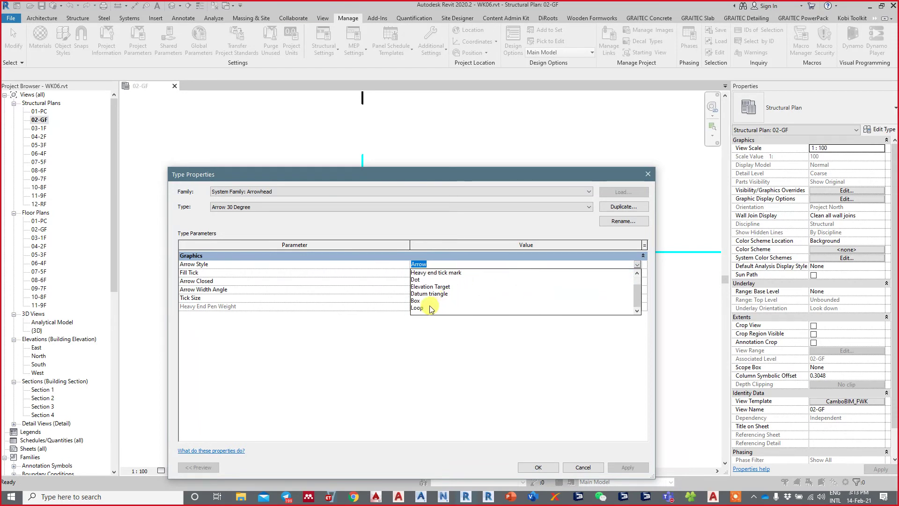
pyautogui.click(422, 308)
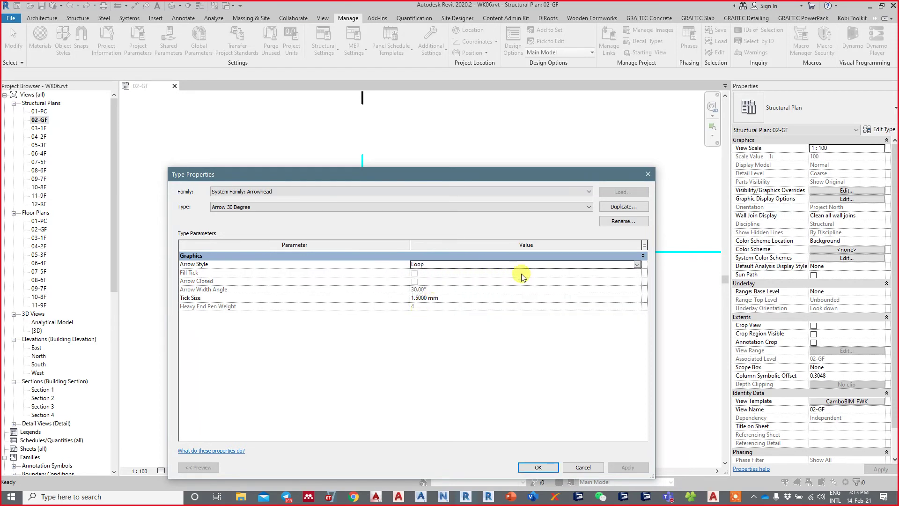
pyautogui.click(621, 265)
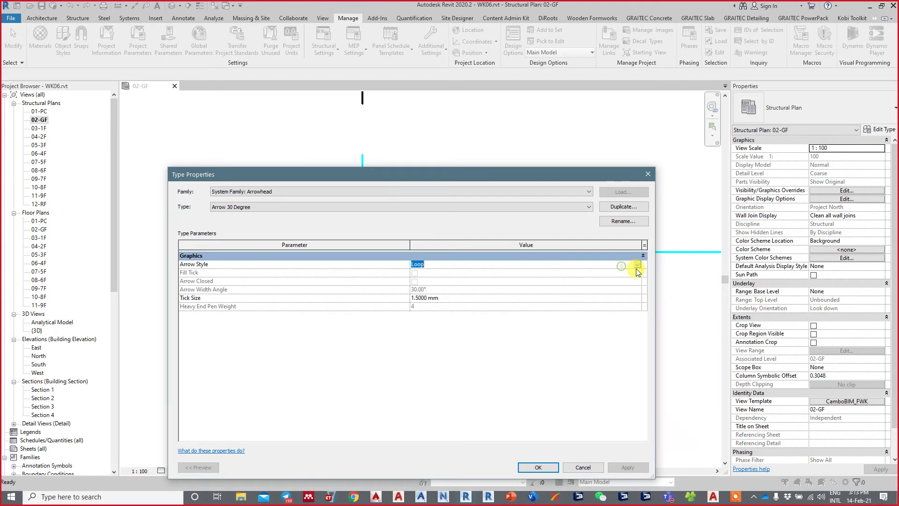
pyautogui.click(637, 265)
pyautogui.scroll(2, 526, 281)
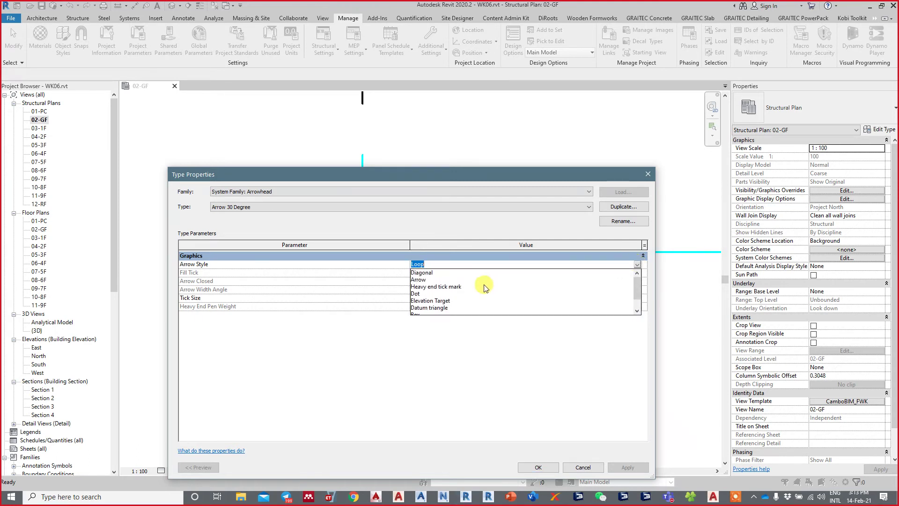
pyautogui.scroll(-1, 449, 293)
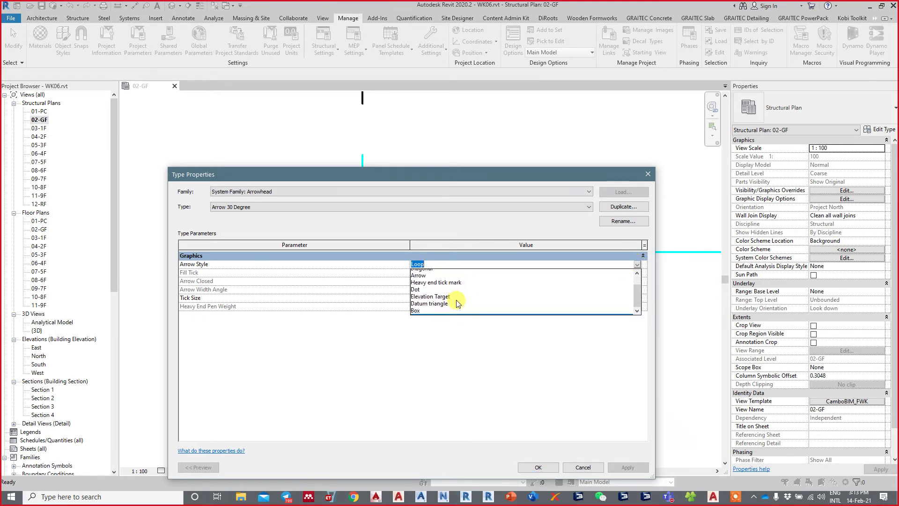
pyautogui.scroll(-1, 446, 296)
pyautogui.click(567, 403)
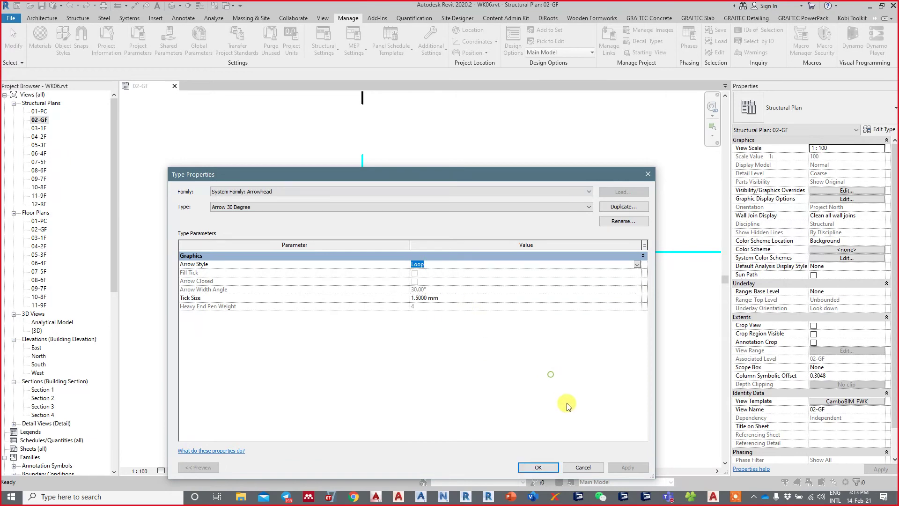
pyautogui.click(583, 468)
pyautogui.moveTo(516, 338); pyautogui.dragTo(528, 306, button='middle')
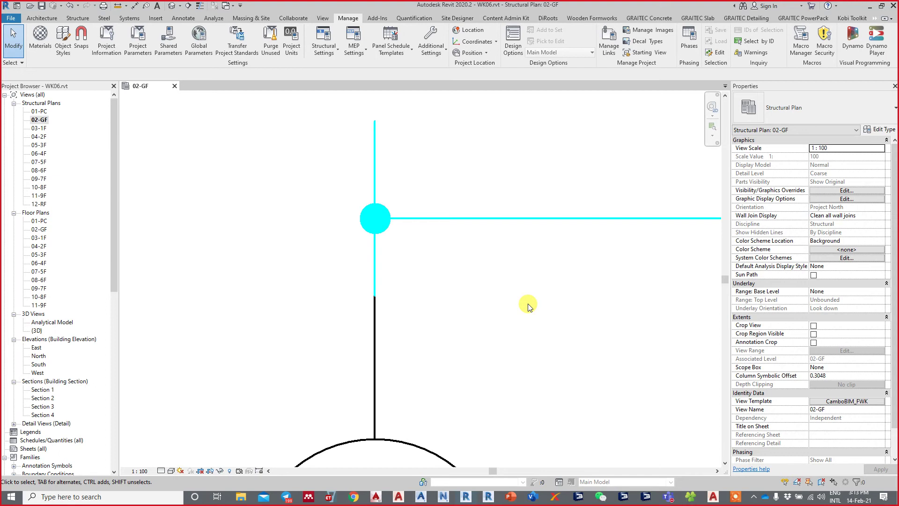
# Zoom out to grids 1–5, then zoom in on the 6.10 m dimension between grids 2 and 3
pyautogui.scroll(-2, 506, 225)
pyautogui.scroll(-2, 506, 271)
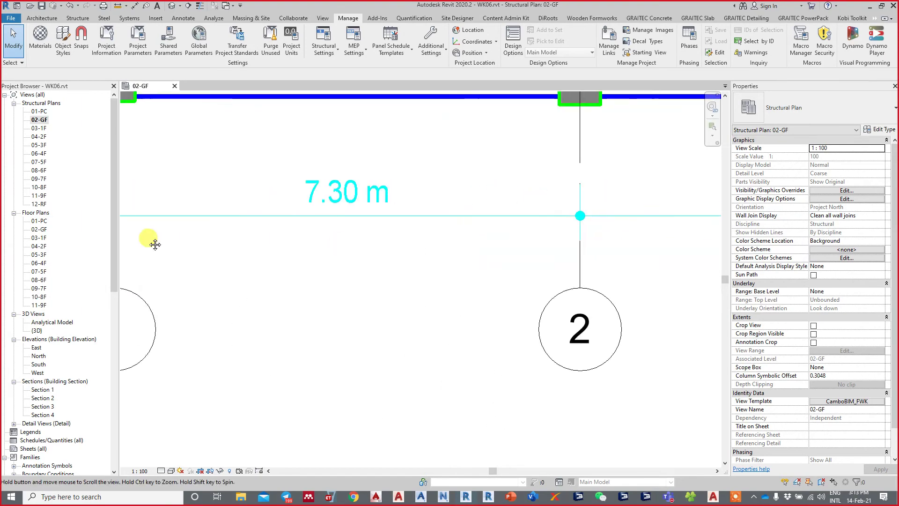
pyautogui.scroll(-1, 288, 248)
pyautogui.scroll(-1, 295, 253)
pyautogui.scroll(-1, 337, 281)
pyautogui.scroll(-2, 356, 323)
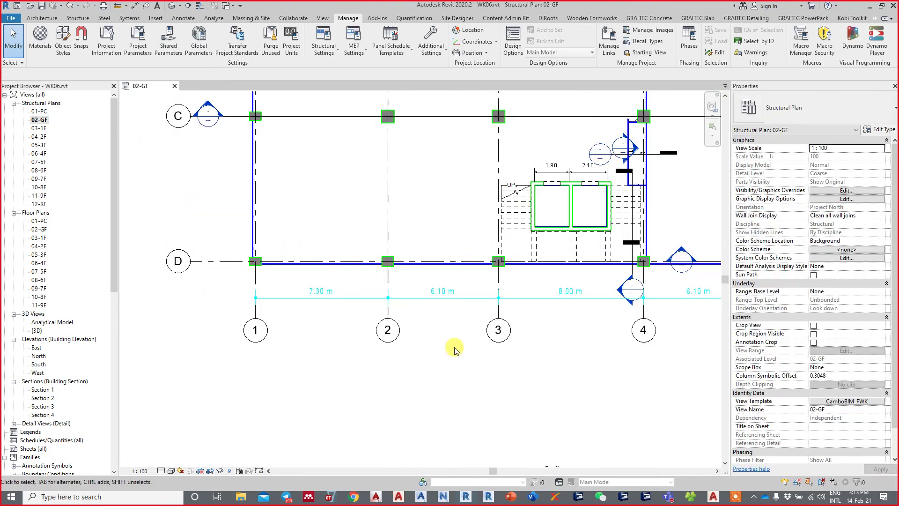
pyautogui.hscroll(1, 436, 362)
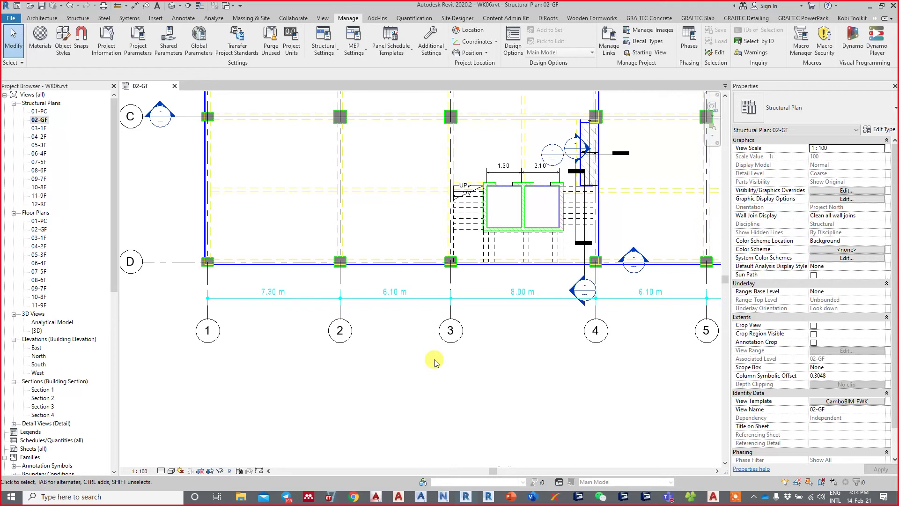
pyautogui.scroll(2, 432, 328)
pyautogui.scroll(3, 389, 295)
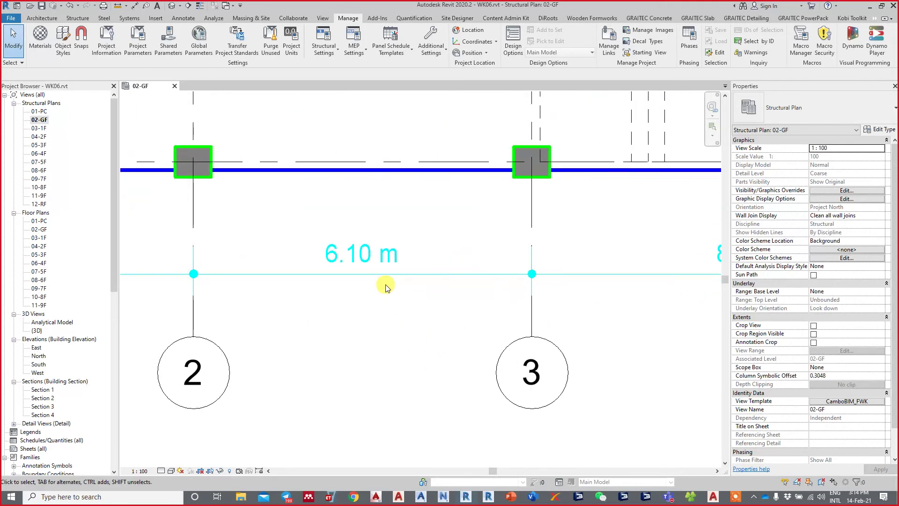
# Select the 6.10 m dimension and browse the available dimension types
pyautogui.click(371, 223)
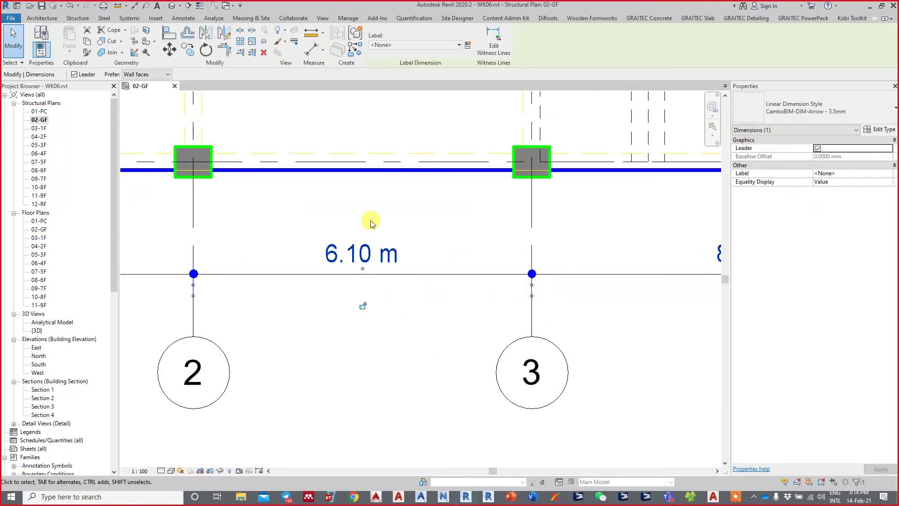
pyautogui.click(829, 109)
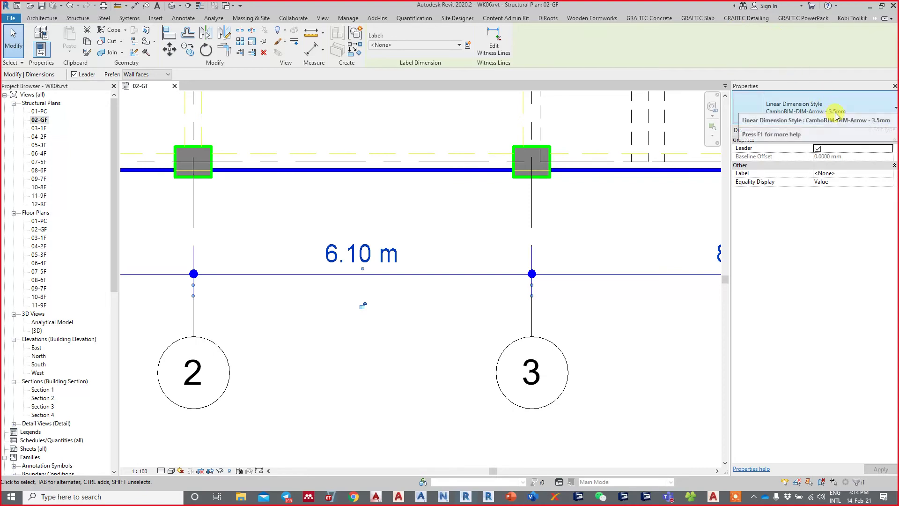
pyautogui.click(824, 120)
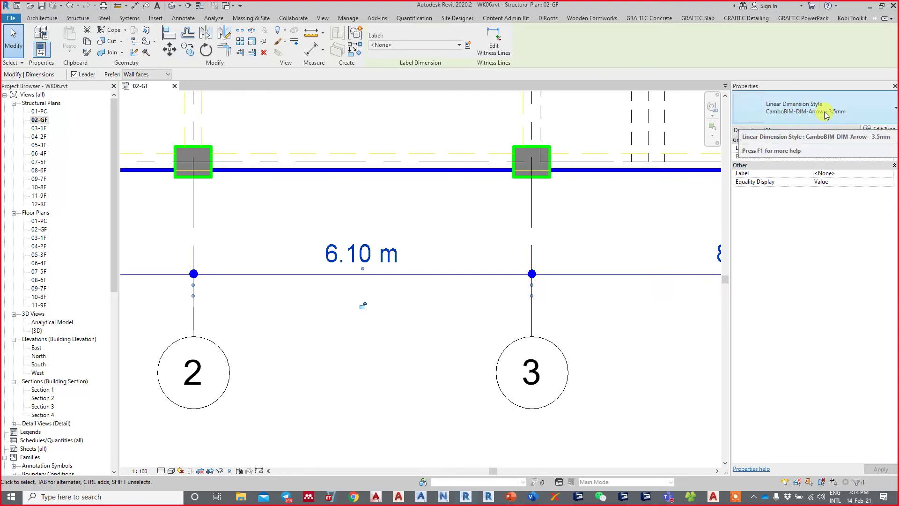
# Reselect the whole 7.30/6.10/8.00 m grid dimension string
pyautogui.click(421, 328)
pyautogui.scroll(-1, 440, 339)
pyautogui.scroll(-2, 446, 334)
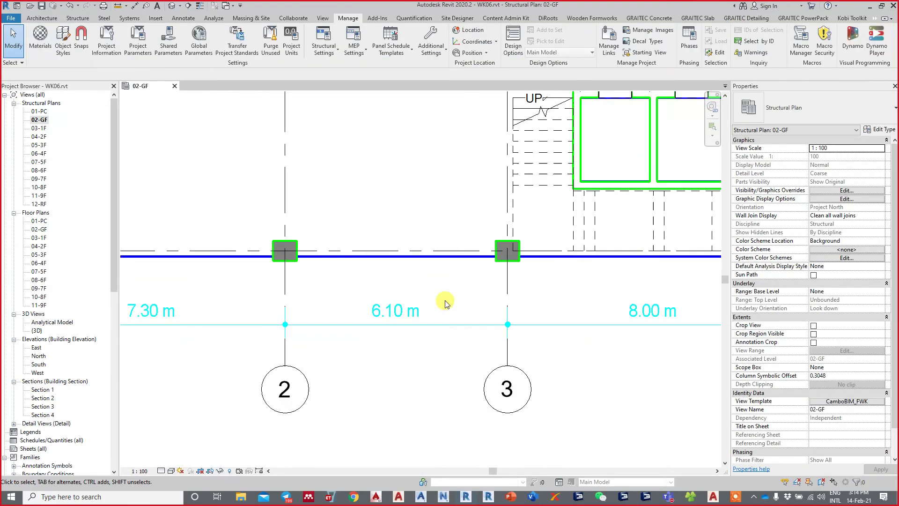
pyautogui.scroll(-1, 457, 309)
pyautogui.click(403, 328)
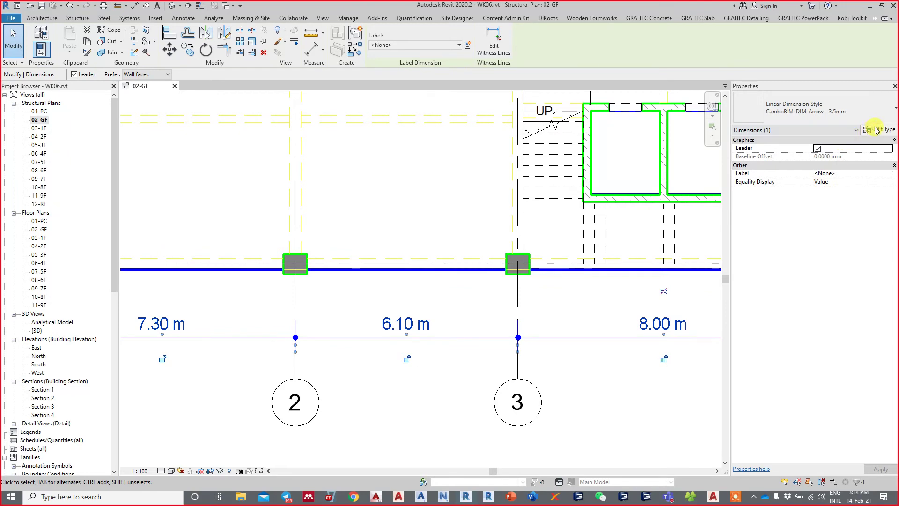
# Duplicate the dimension type as CamboBIM-DIM-Arrow - 2.5mm
pyautogui.click(619, 209)
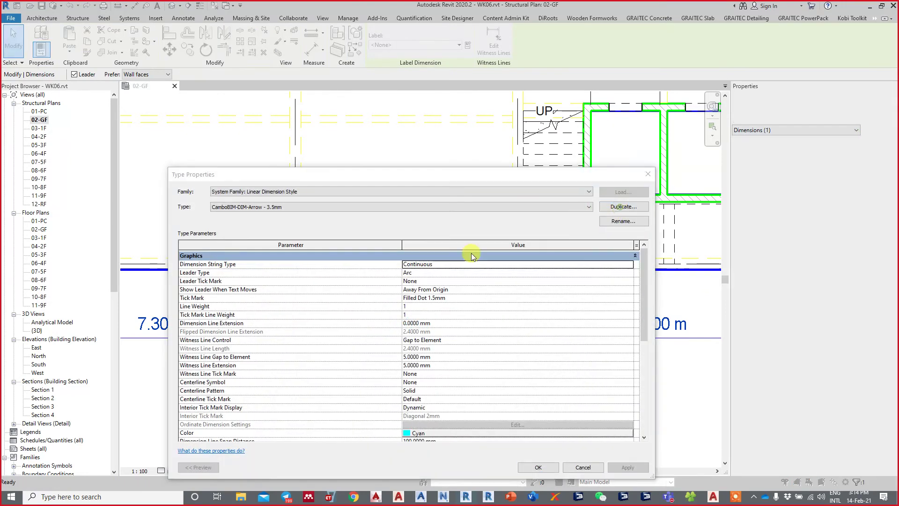
pyautogui.click(435, 320)
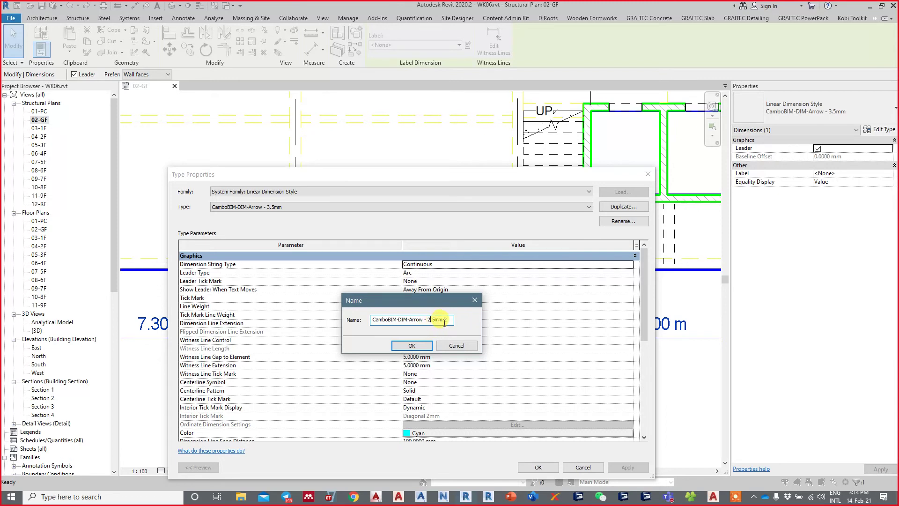
pyautogui.click(426, 349)
# Give the new type 2.5 mm text size and Arrow 30 Degree tick marks, then confirm
pyautogui.scroll(-5, 438, 323)
pyautogui.scroll(-5, 437, 323)
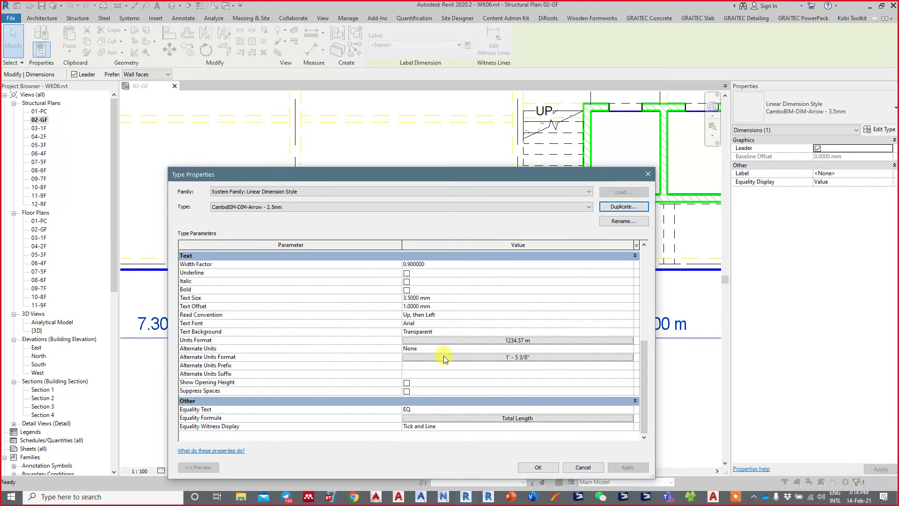
pyautogui.click(424, 298)
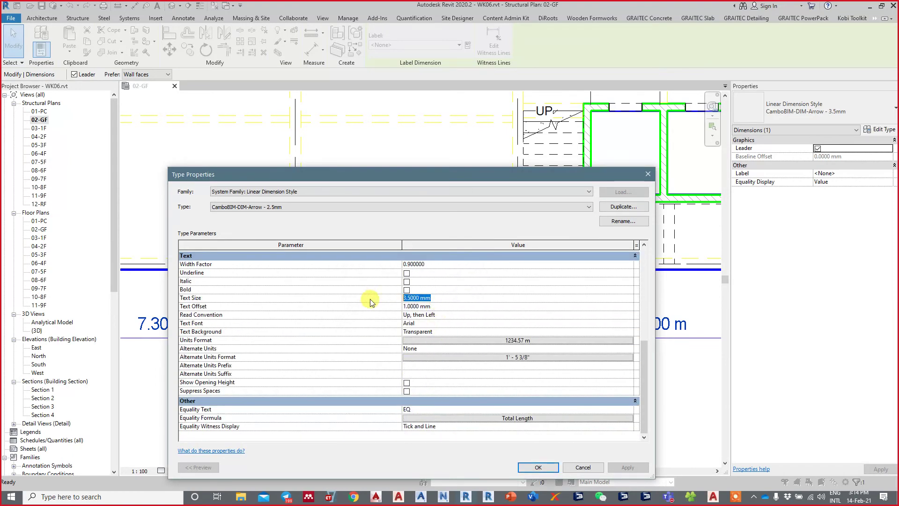
pyautogui.write('2.5')
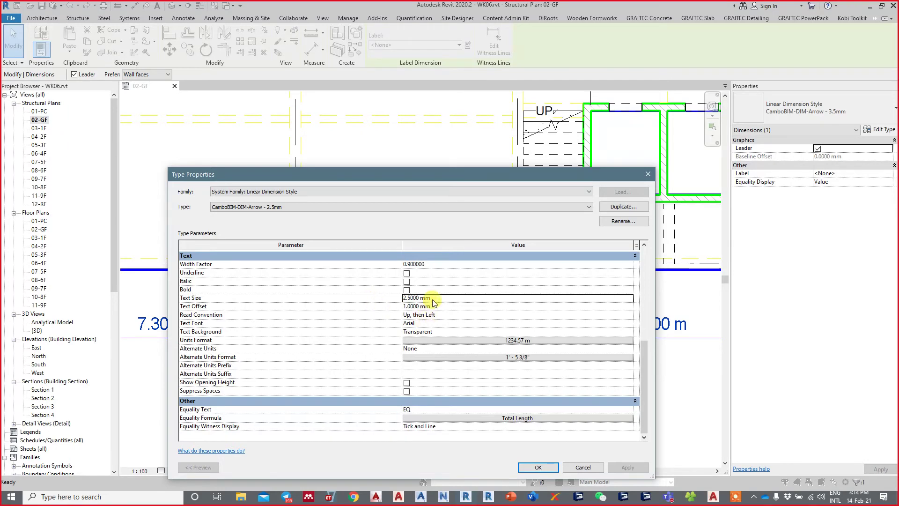
pyautogui.scroll(10, 433, 300)
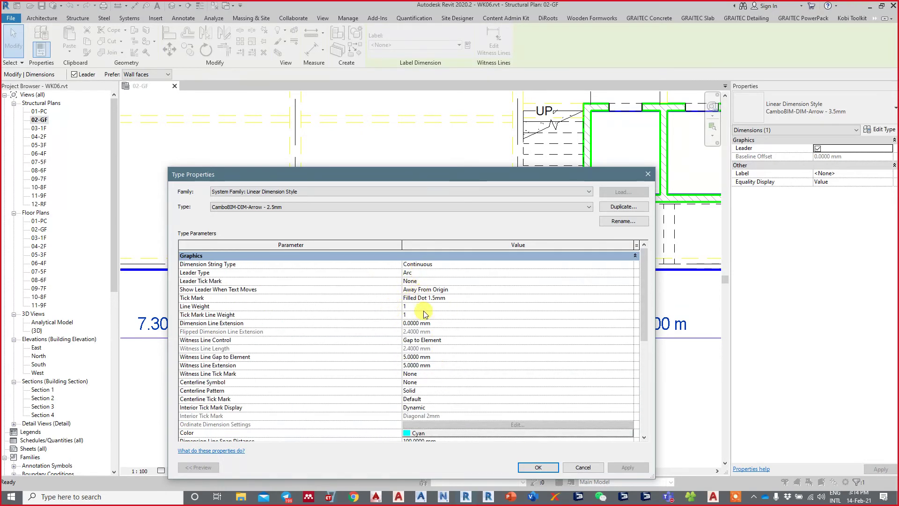
pyautogui.click(626, 298)
pyautogui.click(629, 298)
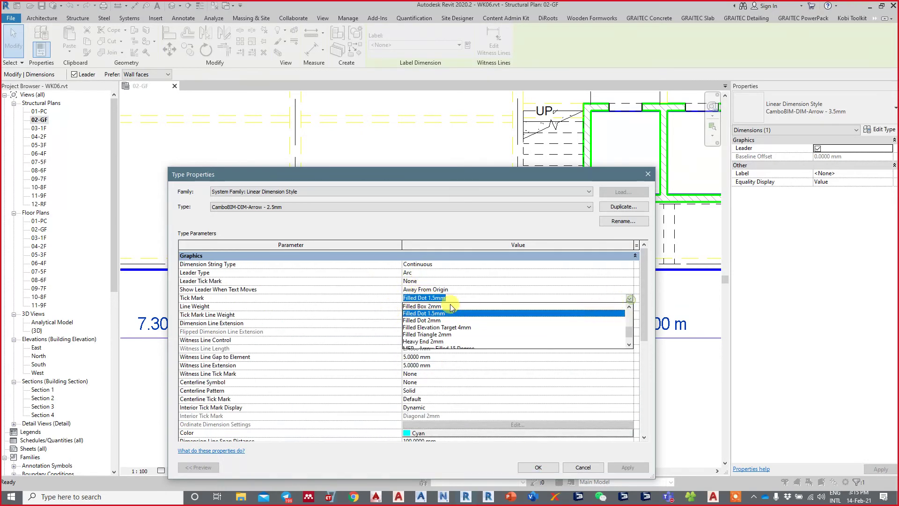
pyautogui.scroll(5, 426, 324)
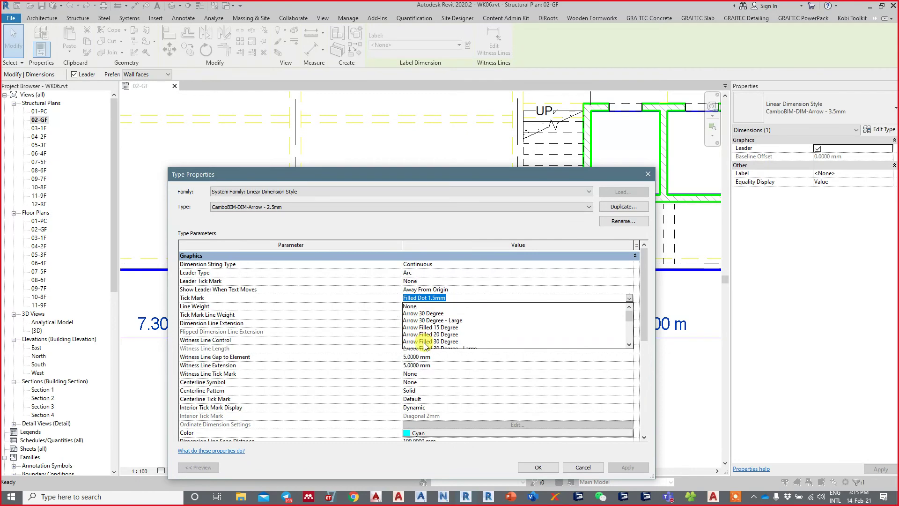
pyautogui.click(427, 314)
pyautogui.click(539, 467)
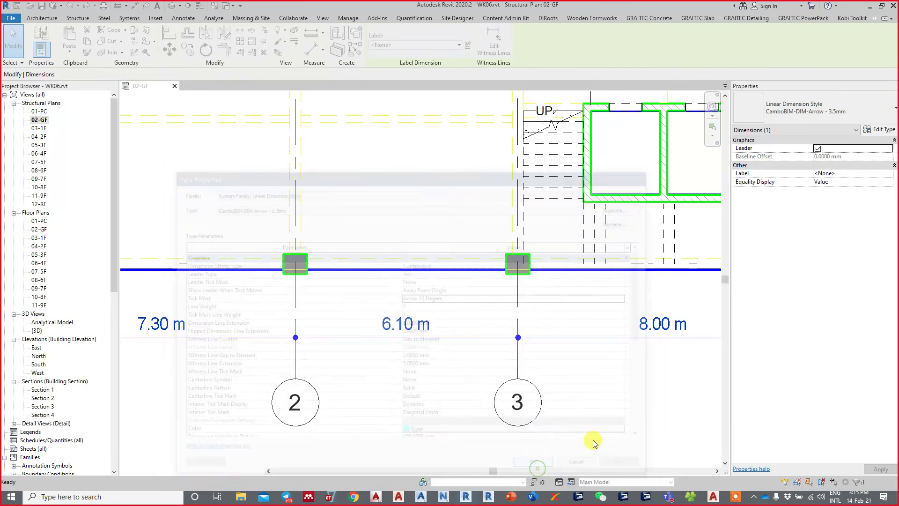
# Zoom in on grid 3's arrow tick, then reopen the CamboBIM-DIM-Arrow - 2.5mm type properties
pyautogui.click(452, 373)
pyautogui.scroll(3, 413, 327)
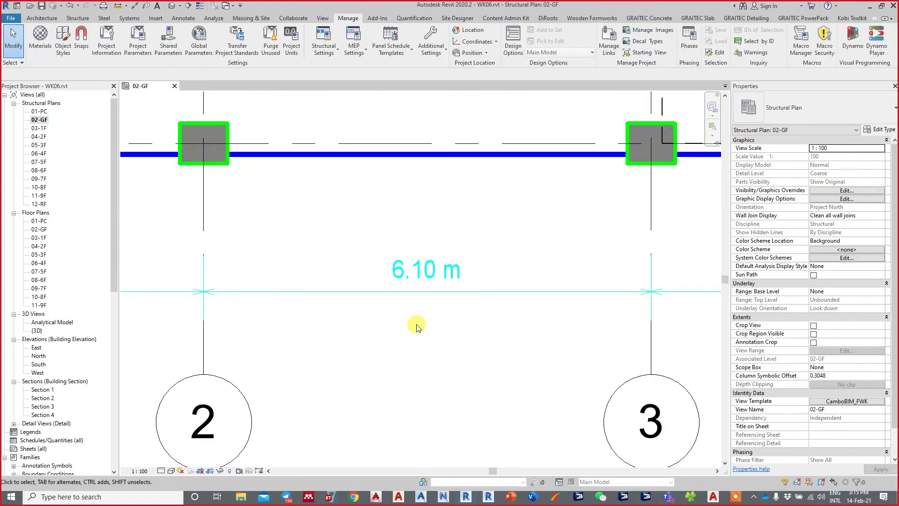
pyautogui.scroll(2, 552, 321)
pyautogui.scroll(2, 576, 337)
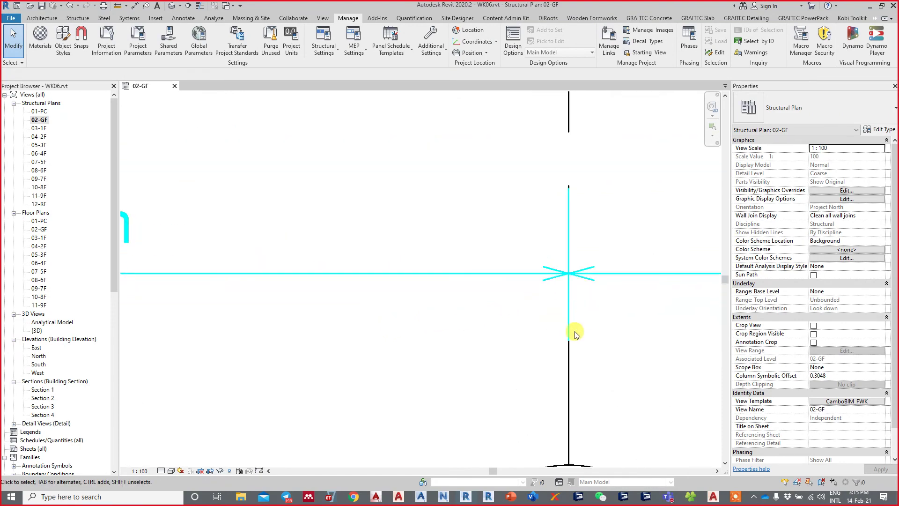
pyautogui.scroll(2, 525, 285)
pyautogui.scroll(1, 525, 286)
pyautogui.moveTo(524, 285); pyautogui.dragTo(411, 311, button='middle')
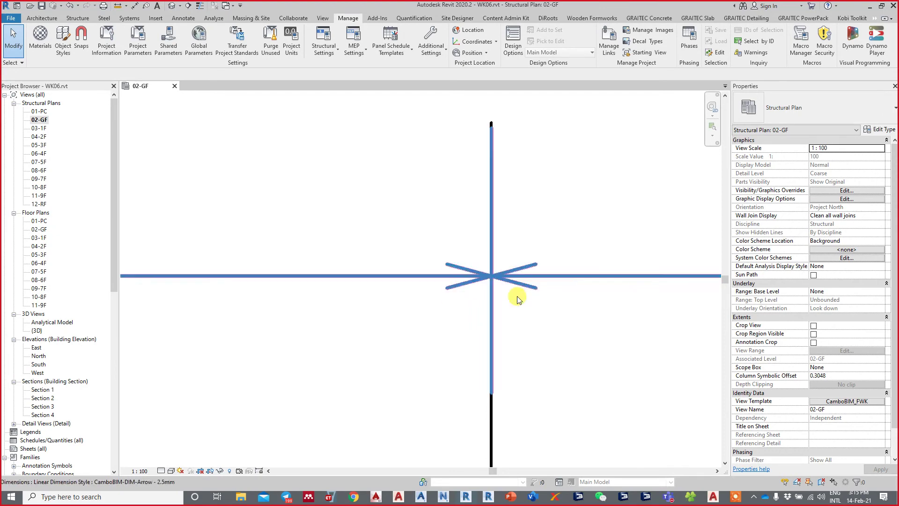
pyautogui.scroll(-1, 488, 323)
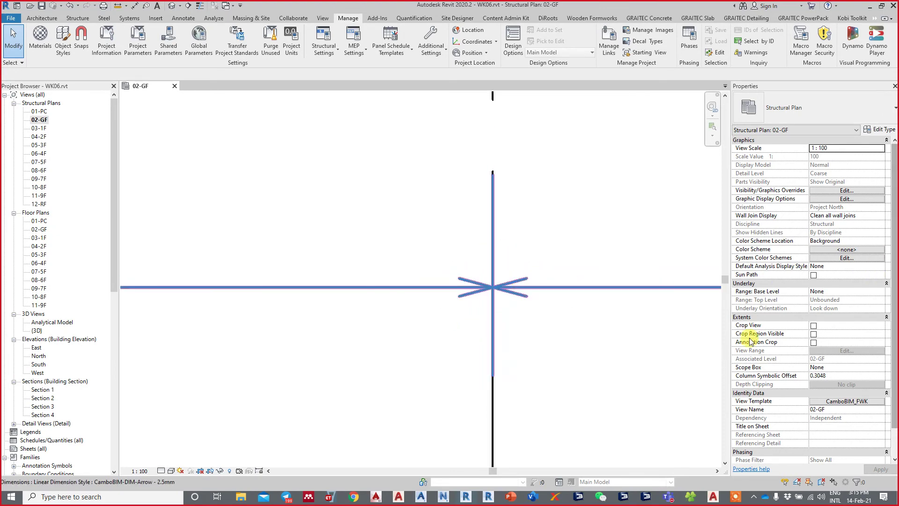
pyautogui.click(394, 231)
pyautogui.click(890, 129)
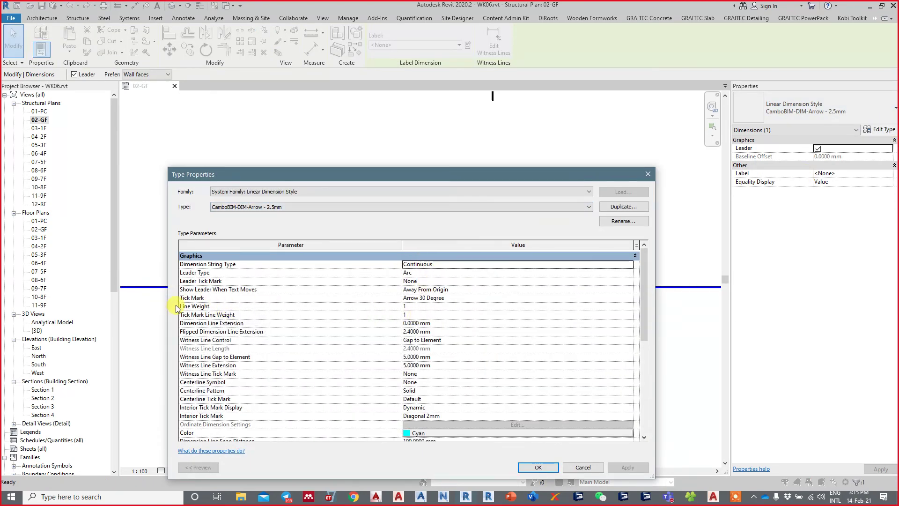
# Set the 2.5mm dimension style's Tick Mark Line Weight to 4 and apply it
pyautogui.click(424, 307)
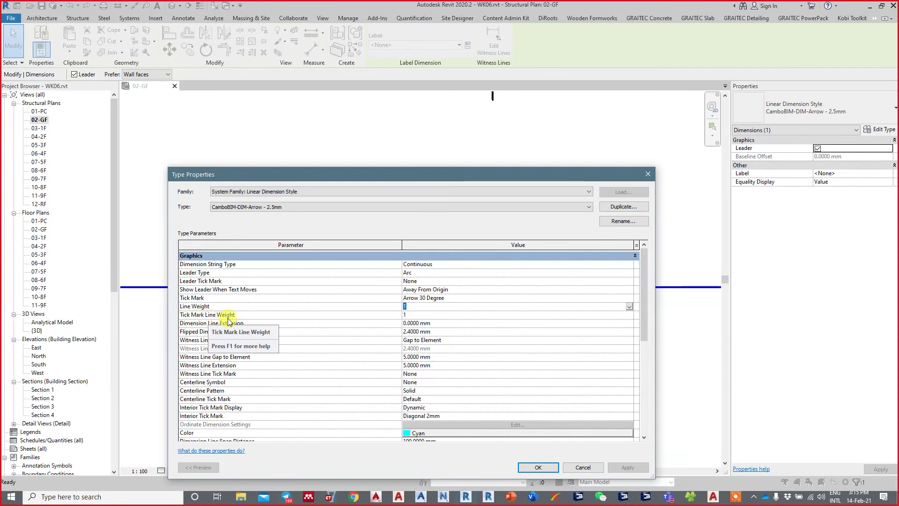
pyautogui.click(424, 316)
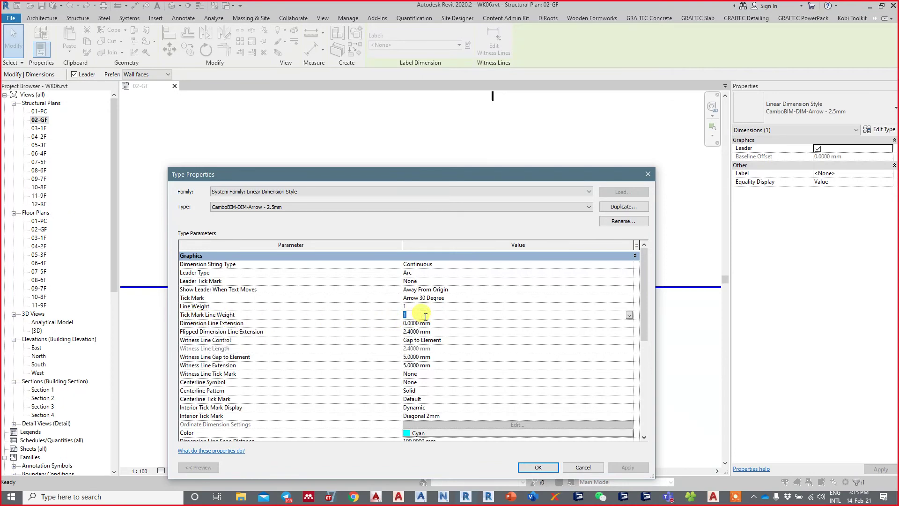
pyautogui.write('5')
pyautogui.press('BackSpace')
pyautogui.write('4')
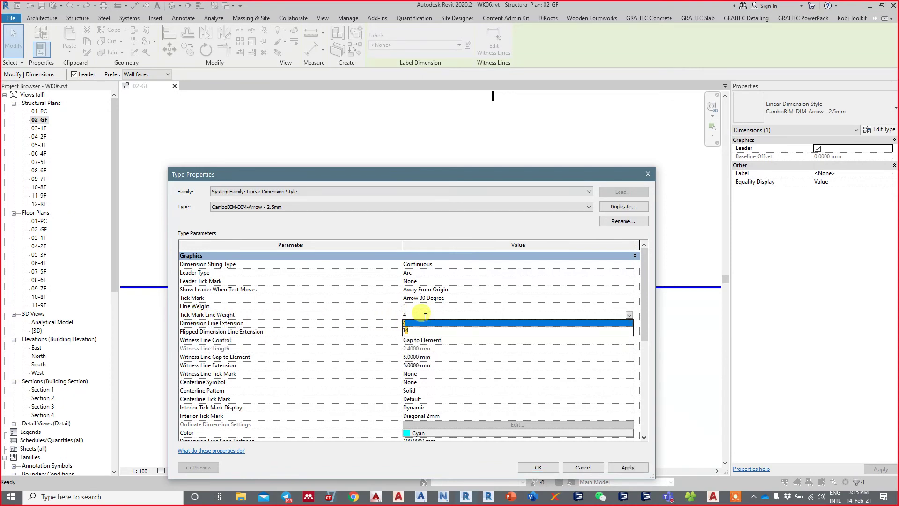
pyautogui.press('Return')
pyautogui.click(631, 468)
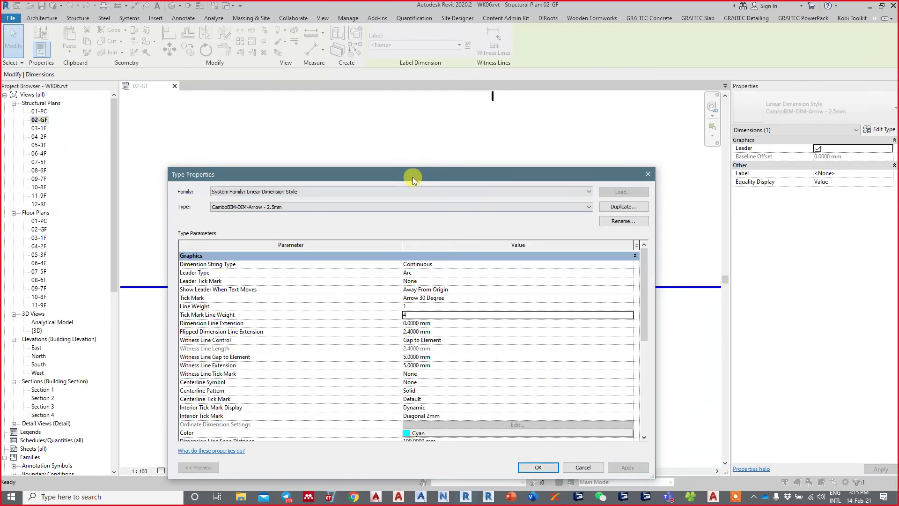
pyautogui.moveTo(412, 177)
pyautogui.mouseDown()
pyautogui.moveTo(773, 134)
pyautogui.moveTo(590, 97)
pyautogui.mouseUp()
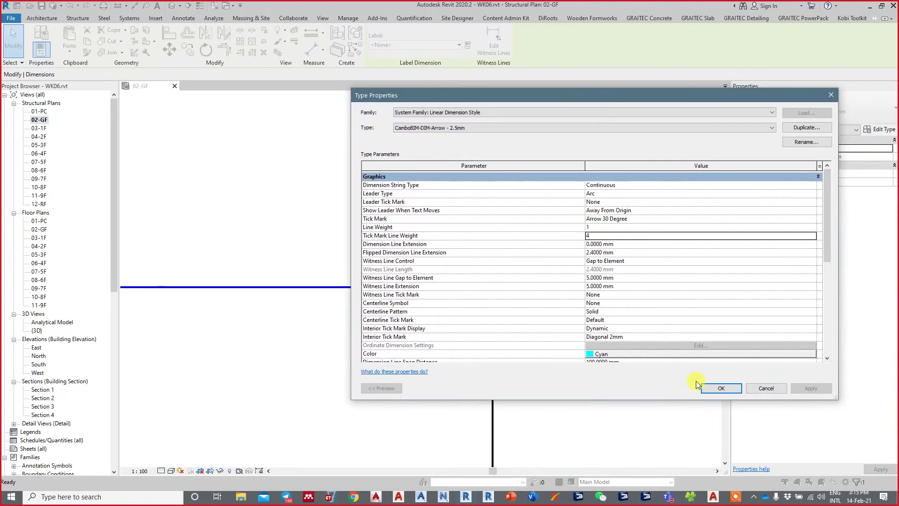
pyautogui.click(707, 391)
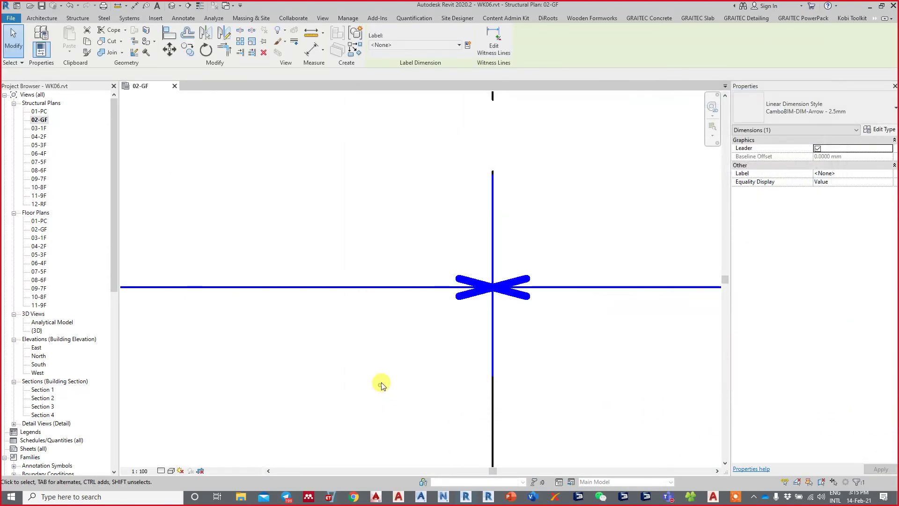
# Deselect the dimension and pan past grid 2 to the stair core
pyautogui.press('Escape')
pyautogui.scroll(5, 301, 346)
pyautogui.moveTo(291, 347)
pyautogui.mouseDown(button='middle')
pyautogui.moveTo(484, 337)
pyautogui.moveTo(284, 287)
pyautogui.mouseUp(button='middle')
pyautogui.moveTo(576, 315)
pyautogui.mouseDown(button='middle')
pyautogui.moveTo(488, 412)
pyautogui.moveTo(376, 409)
pyautogui.mouseUp(button='middle')
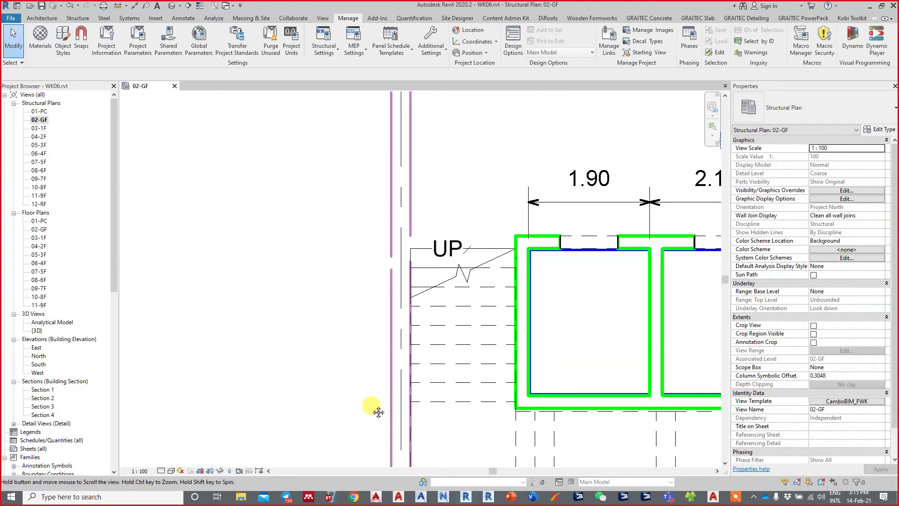
pyautogui.click(134, 6)
# Restart the aligned dimension using the CamboBIM-DIM-Arrow - 2.5mm type
pyautogui.moveTo(294, 305); pyautogui.dragTo(303, 204, button='middle')
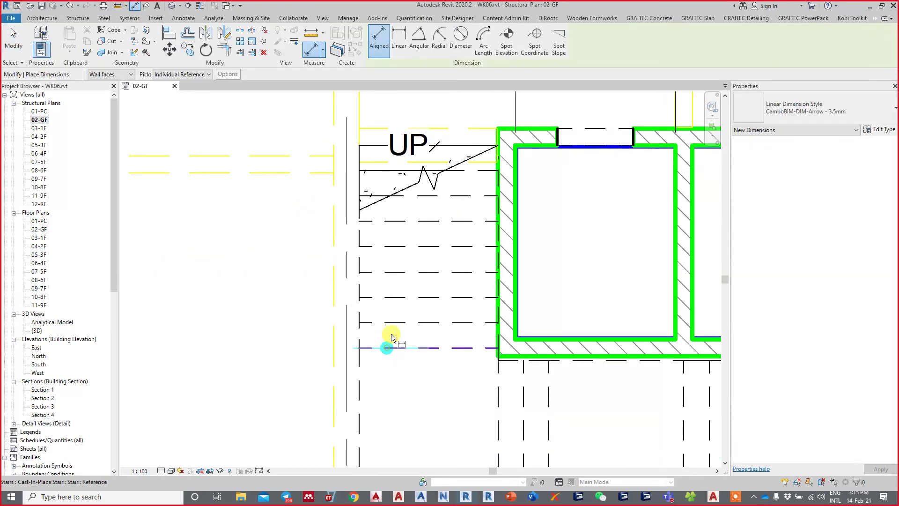
pyautogui.click(396, 347)
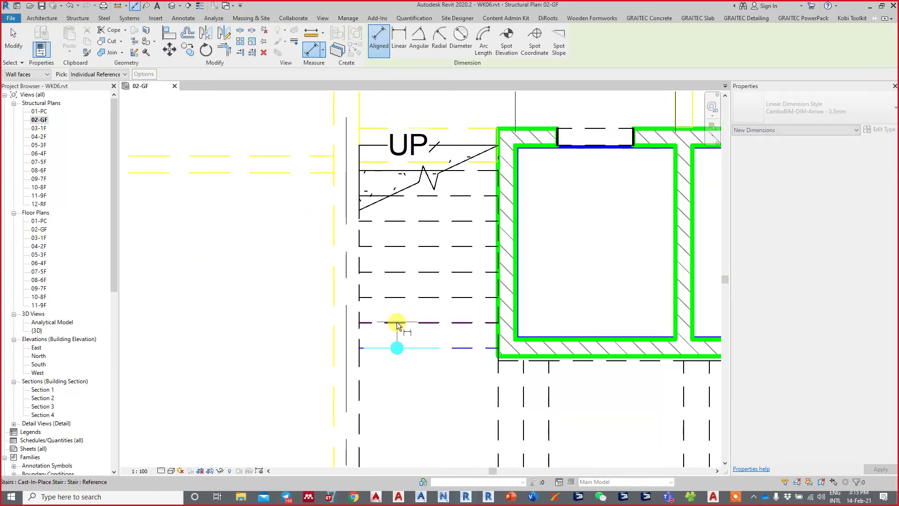
pyautogui.press('Escape')
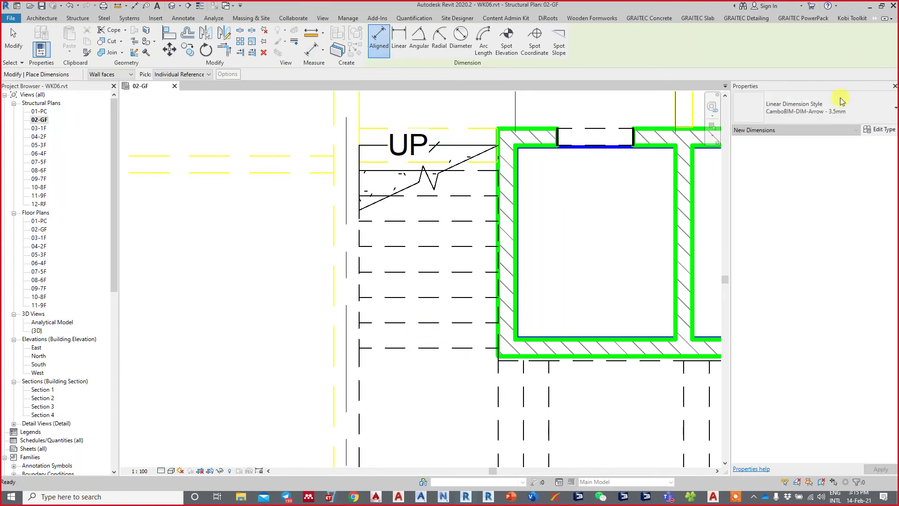
pyautogui.click(842, 104)
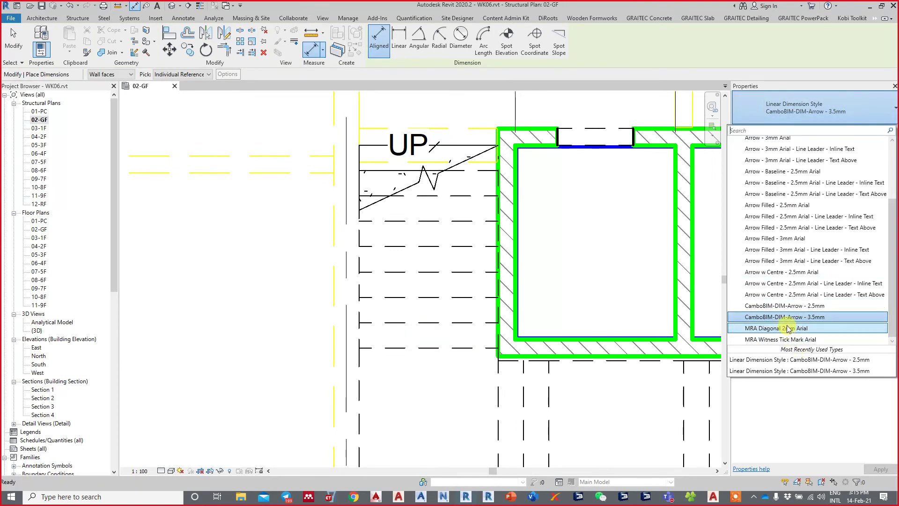
pyautogui.click(792, 305)
# Pick the eight stair tread lines from bottom to top as dimension references
pyautogui.click(438, 347)
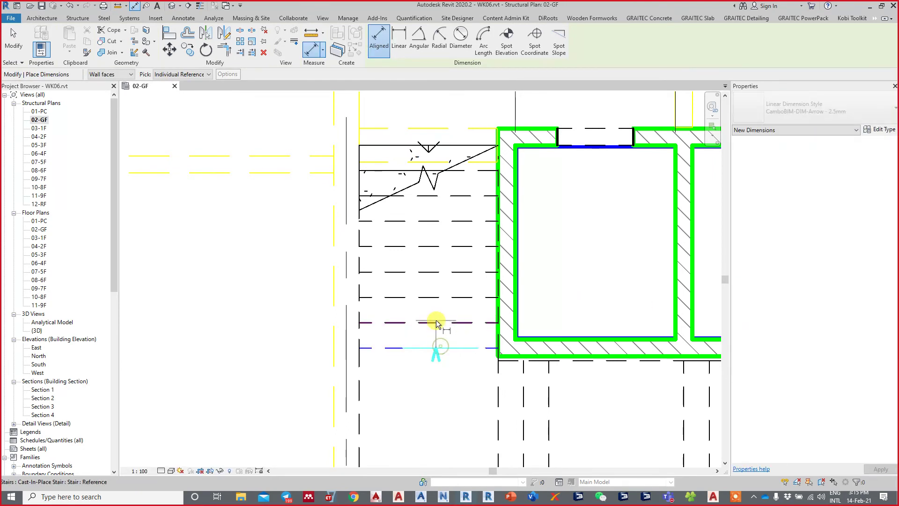
pyautogui.click(436, 322)
pyautogui.click(430, 297)
pyautogui.click(428, 272)
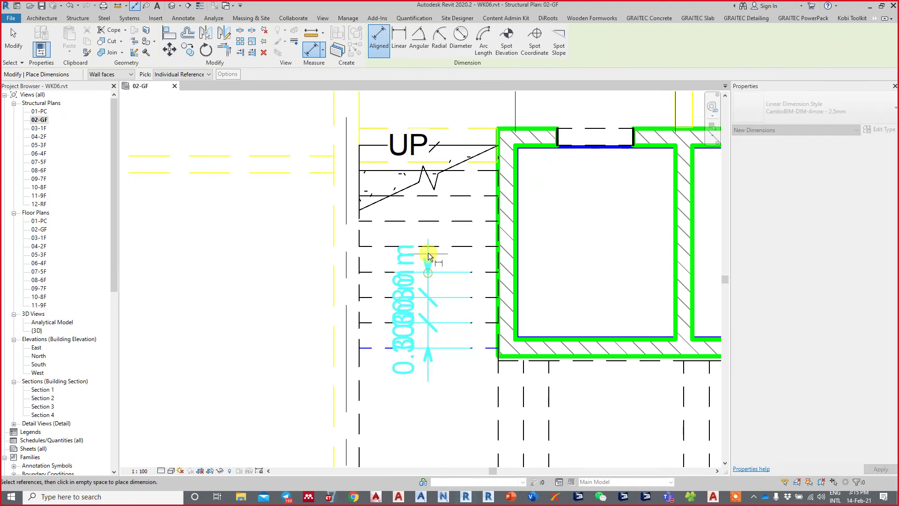
pyautogui.click(428, 246)
pyautogui.click(428, 221)
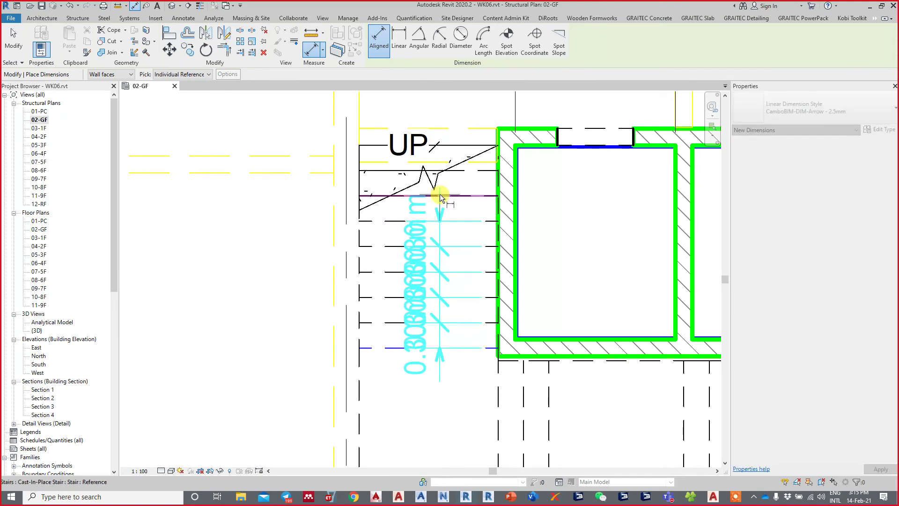
pyautogui.click(439, 194)
pyautogui.click(467, 170)
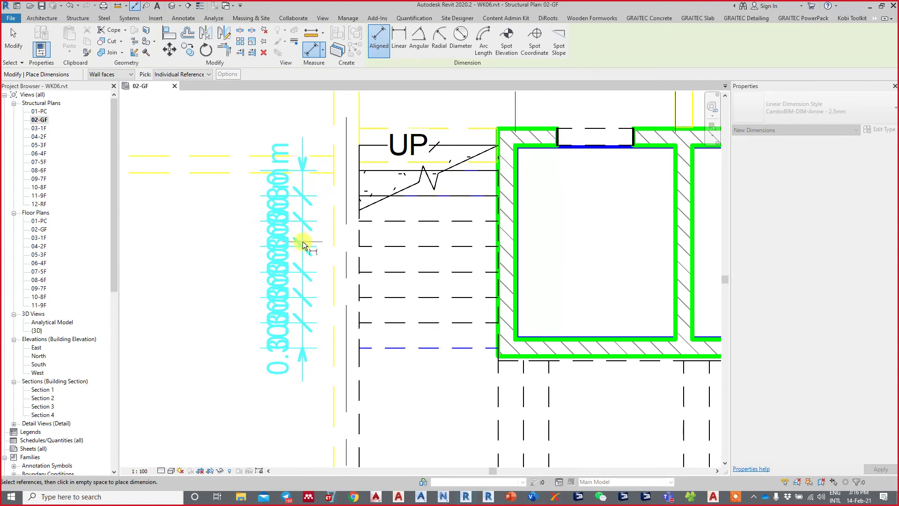
# Pan beside the stair, then cancel the unfinished tread dimension string
pyautogui.moveTo(327, 247); pyautogui.dragTo(351, 245, button='middle')
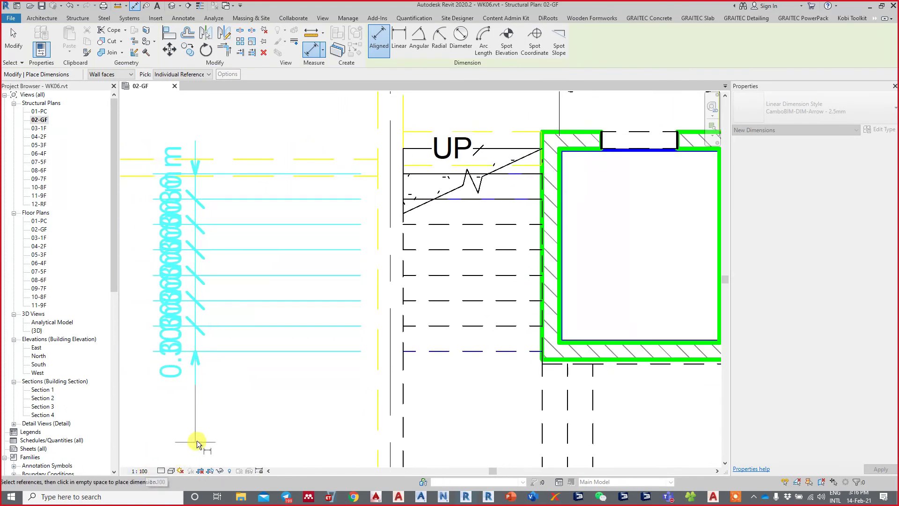
pyautogui.scroll(-2, 328, 356)
pyautogui.press('Escape')
pyautogui.press('Escape')
pyautogui.scroll(-1, 337, 367)
# Select and clear the 1.90/2.10 dimension, then shift the plan up slightly
pyautogui.scroll(-1, 403, 281)
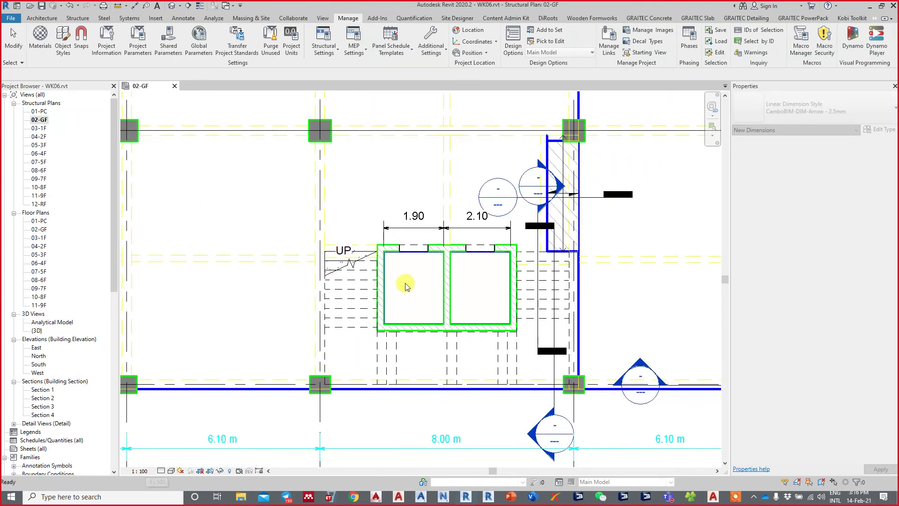
pyautogui.click(422, 229)
pyautogui.press('Escape')
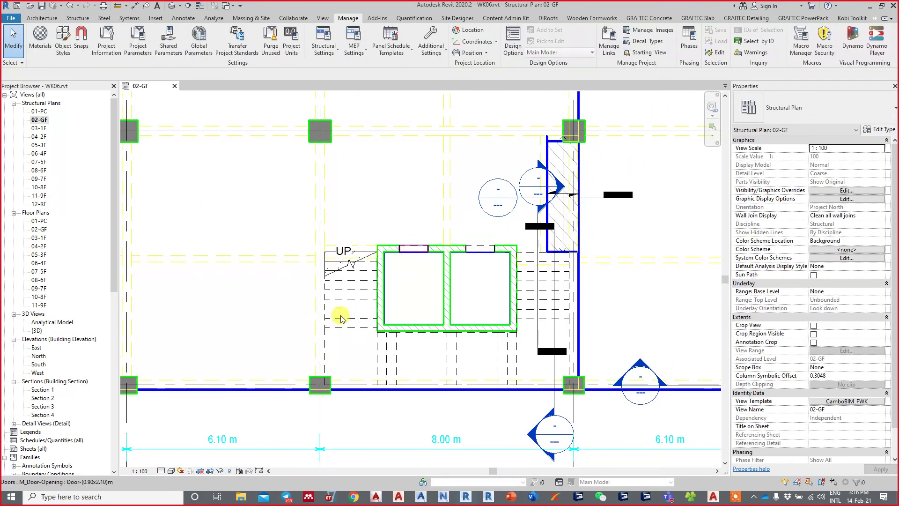
pyautogui.moveTo(341, 312); pyautogui.dragTo(348, 293, button='middle')
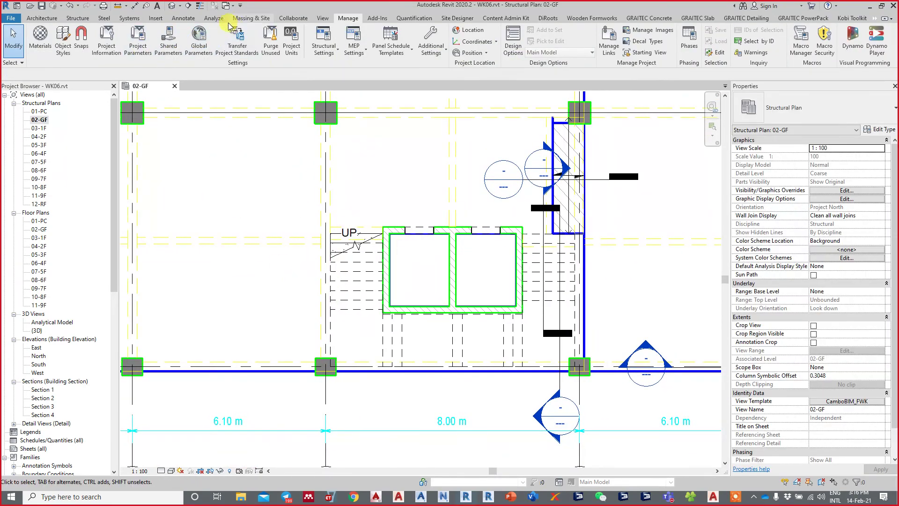
# Draw a callout rectangle enclosing the stair core from the View tools
pyautogui.click(185, 18)
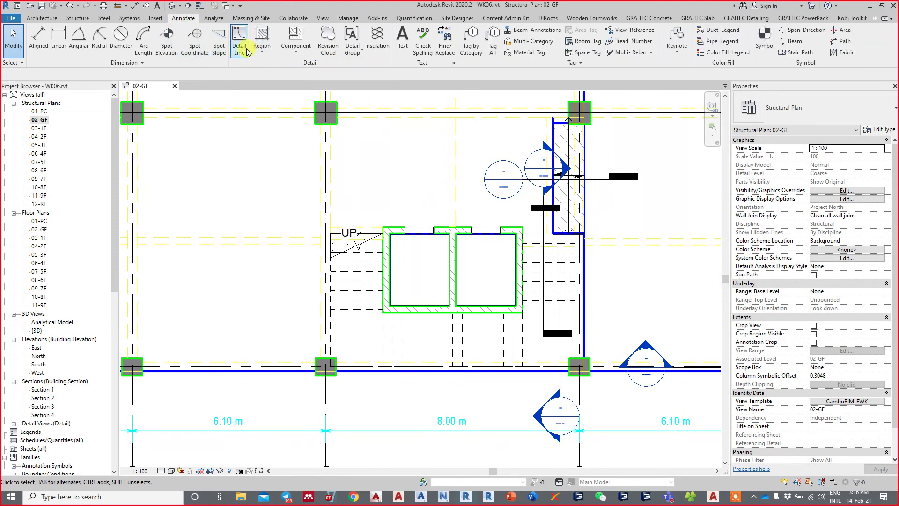
pyautogui.click(323, 18)
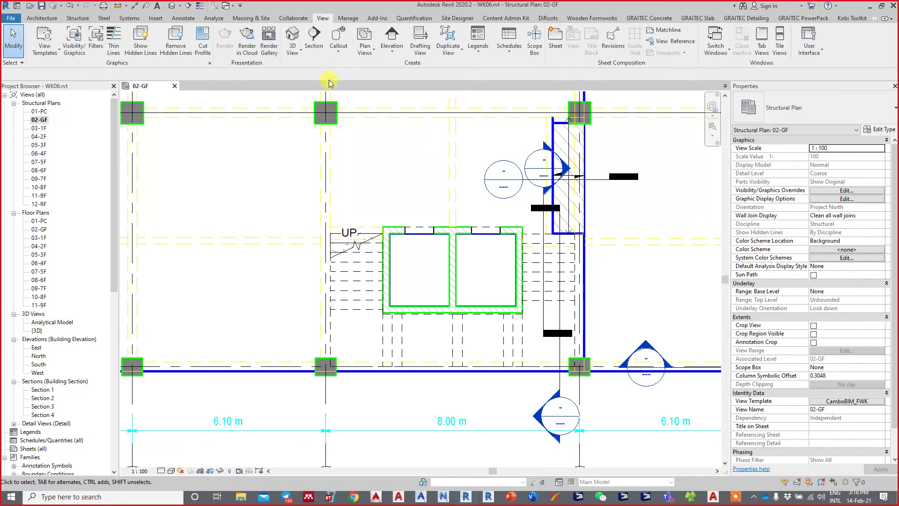
pyautogui.click(338, 40)
pyautogui.click(291, 193)
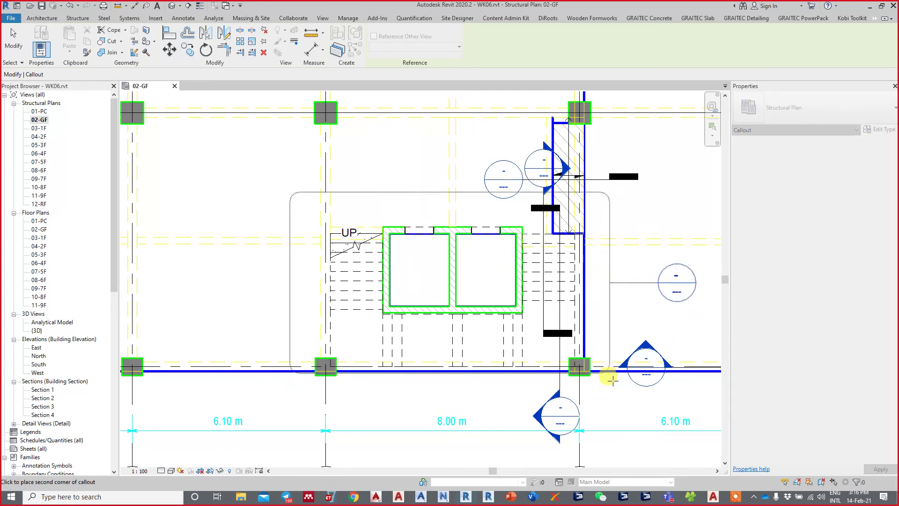
pyautogui.click(616, 393)
# Open the 02-GF - Callout 1 view and set its scale to 1:25
pyautogui.click(423, 192)
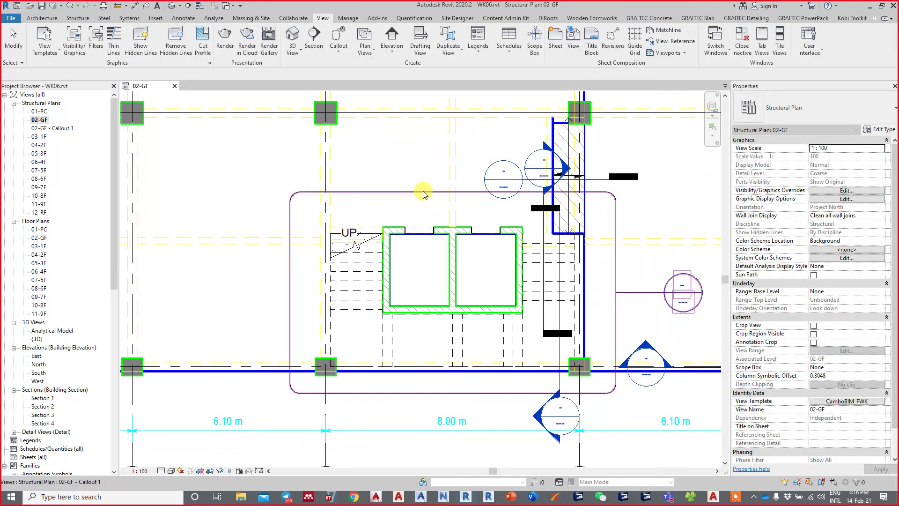
pyautogui.rightClick(423, 192)
pyautogui.click(464, 244)
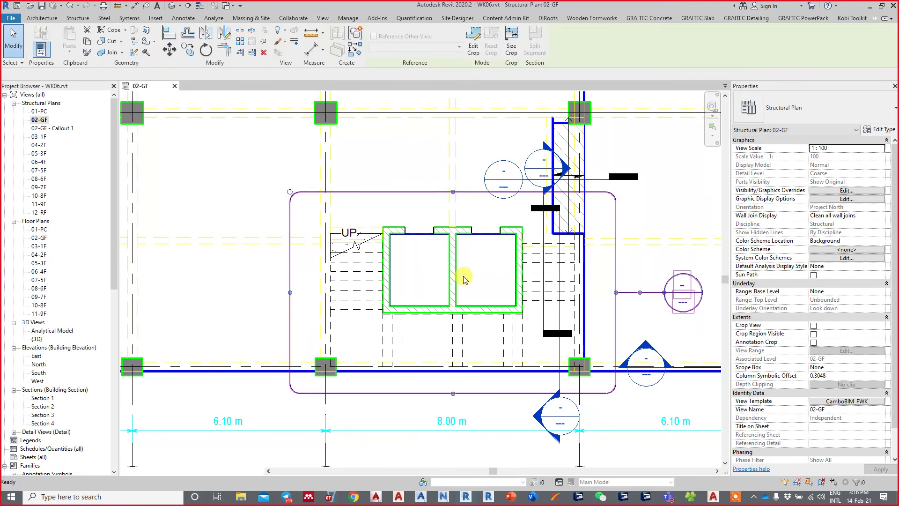
pyautogui.click(143, 472)
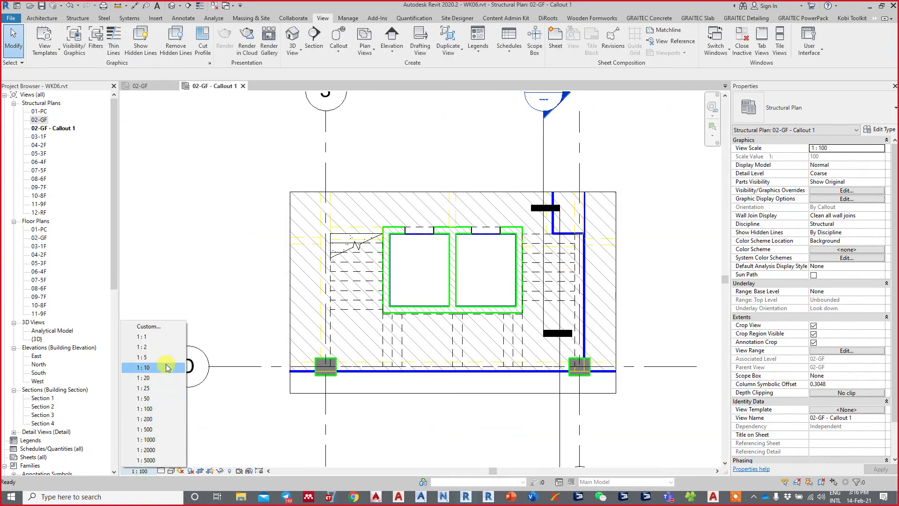
pyautogui.click(162, 388)
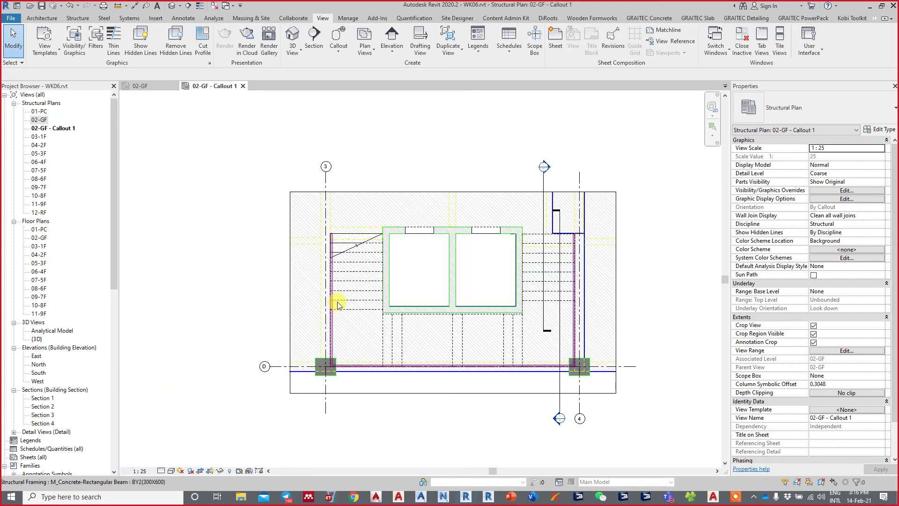
# Start an aligned dimension (DI) and pick each stair tread line bottom to top
pyautogui.scroll(2, 341, 305)
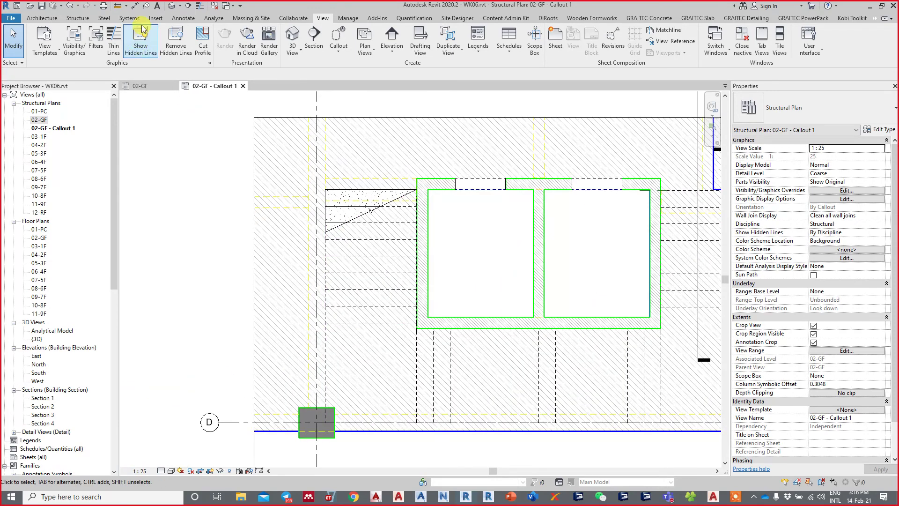
pyautogui.press('d')
pyautogui.press('i')
pyautogui.scroll(2, 264, 215)
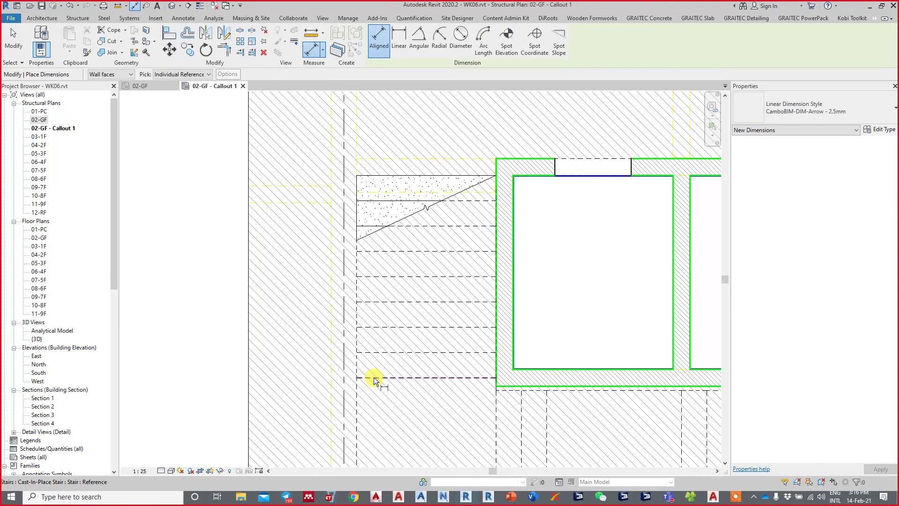
pyautogui.click(375, 378)
pyautogui.click(380, 327)
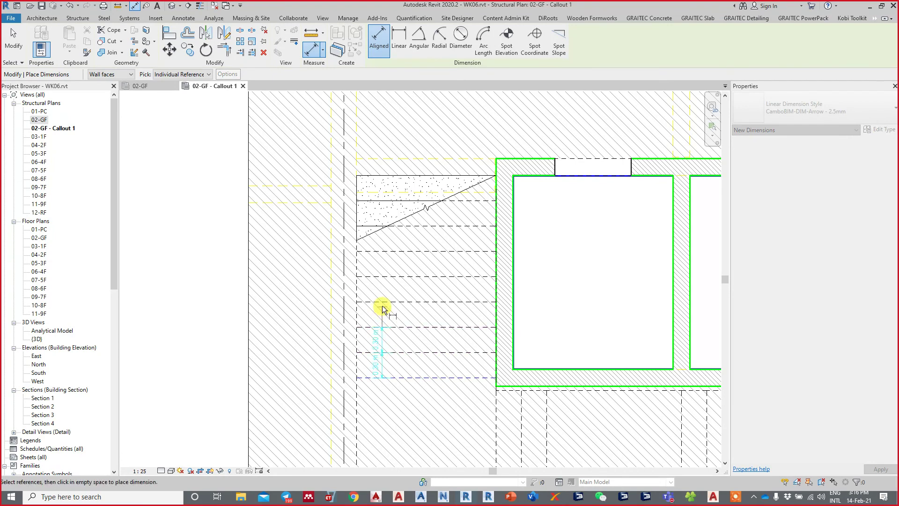
pyautogui.click(381, 302)
pyautogui.click(383, 276)
pyautogui.click(385, 251)
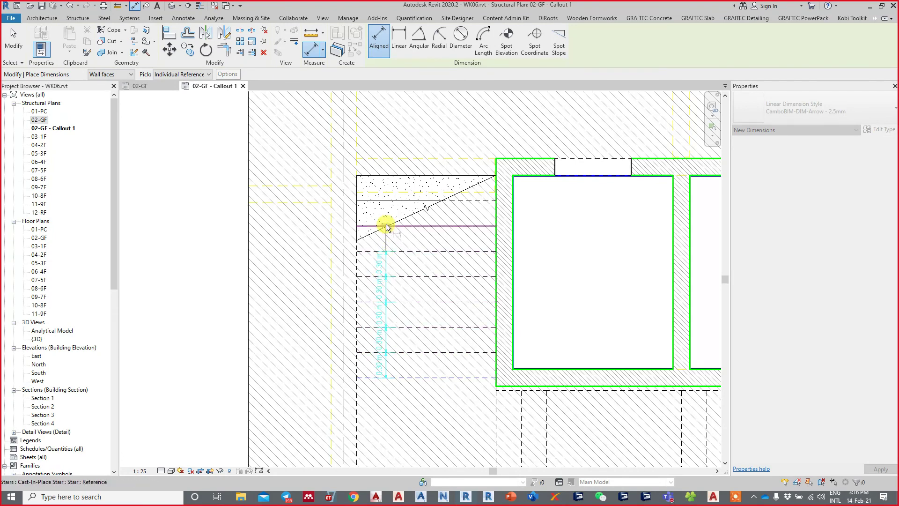
pyautogui.click(388, 223)
pyautogui.click(382, 201)
pyautogui.click(384, 177)
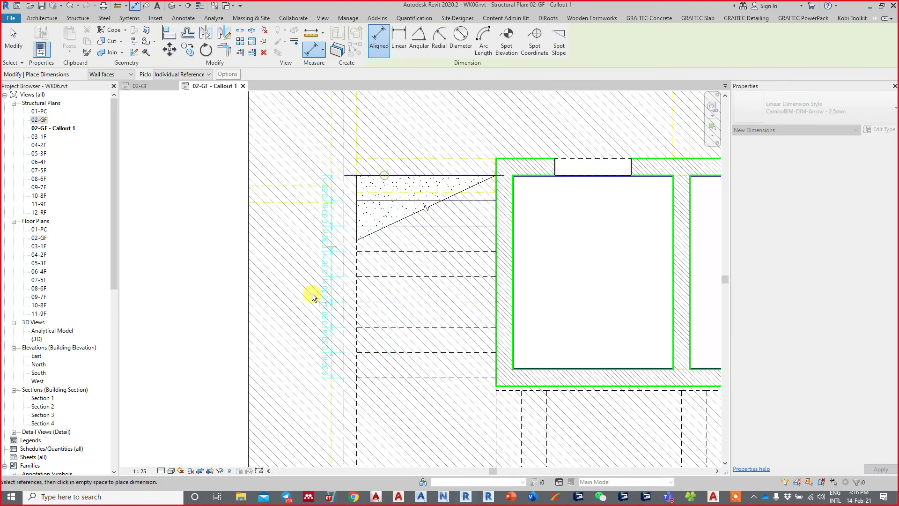
# Place the 0.30 m tread dimension chain beside the stair and select it
pyautogui.scroll(2, 318, 305)
pyautogui.scroll(2, 351, 367)
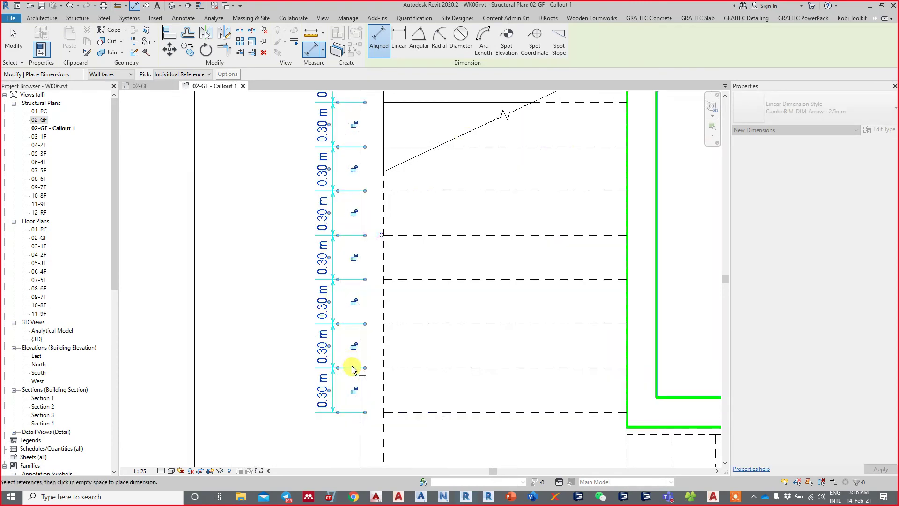
pyautogui.scroll(2, 355, 372)
pyautogui.click(355, 372)
pyautogui.press('Escape')
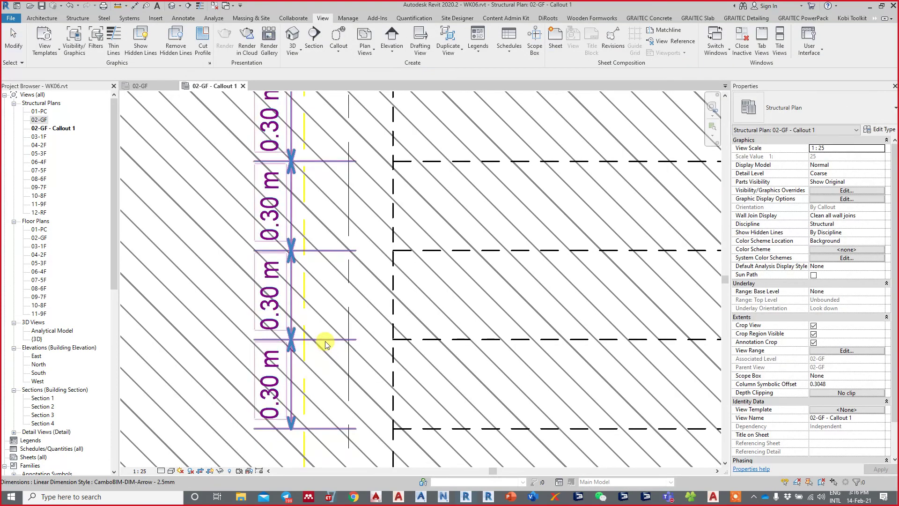
pyautogui.click(362, 341)
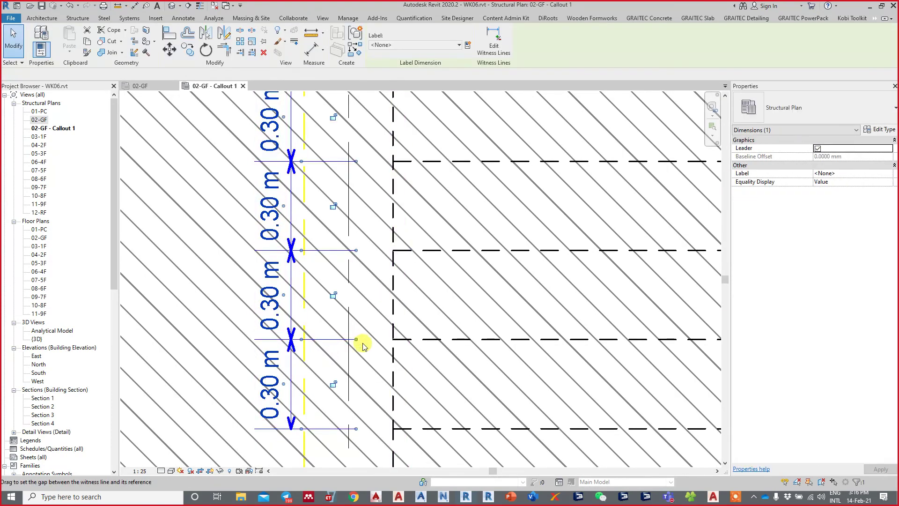
# Change the 2.5mm style's Tick Mark to Filled Dot 1.5mm and apply it
pyautogui.click(882, 132)
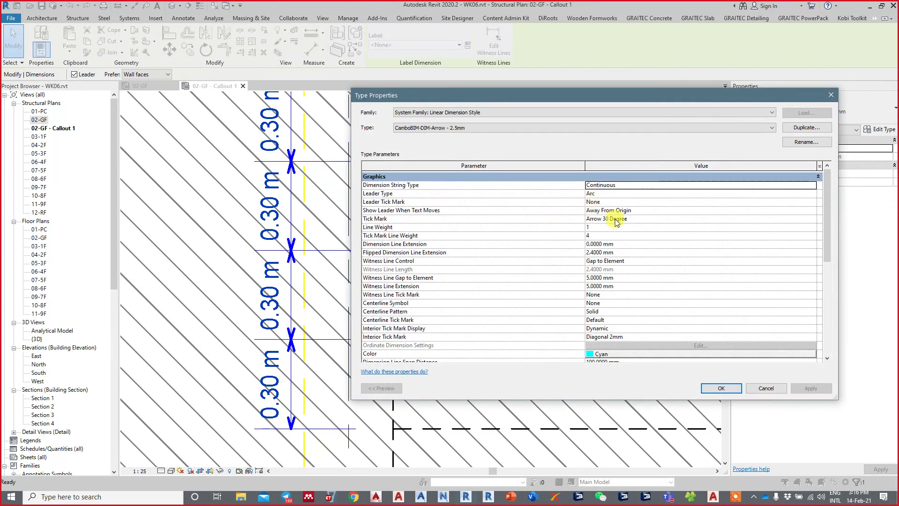
pyautogui.click(617, 222)
pyautogui.click(812, 221)
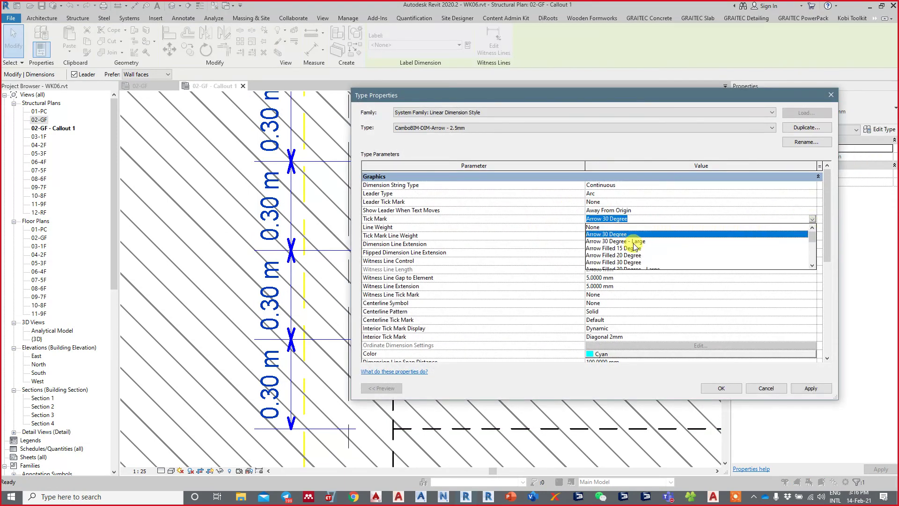
pyautogui.scroll(-1, 628, 251)
pyautogui.scroll(-1, 630, 251)
pyautogui.scroll(-1, 632, 251)
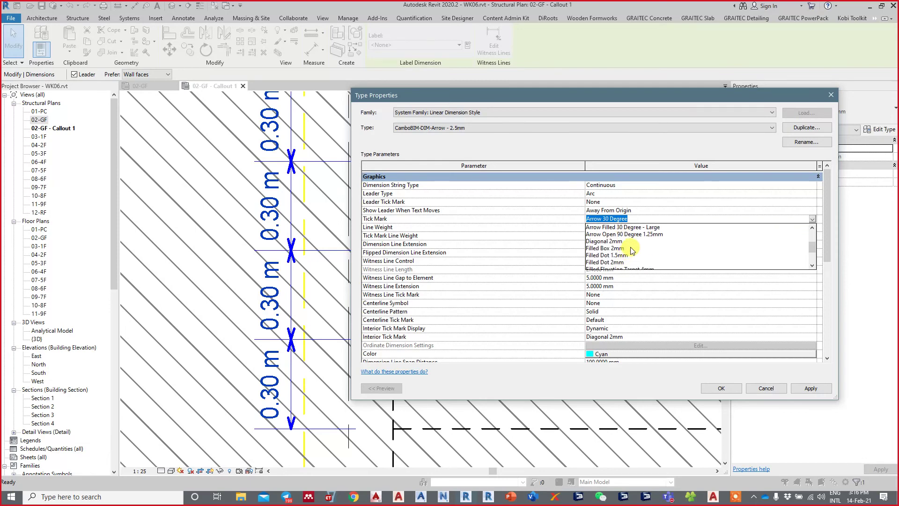
pyautogui.click(620, 255)
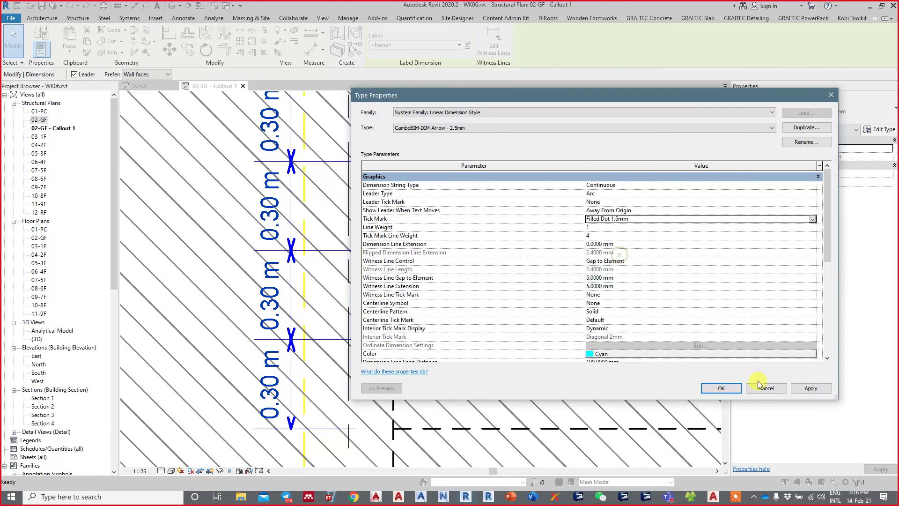
pyautogui.click(806, 387)
pyautogui.click(722, 388)
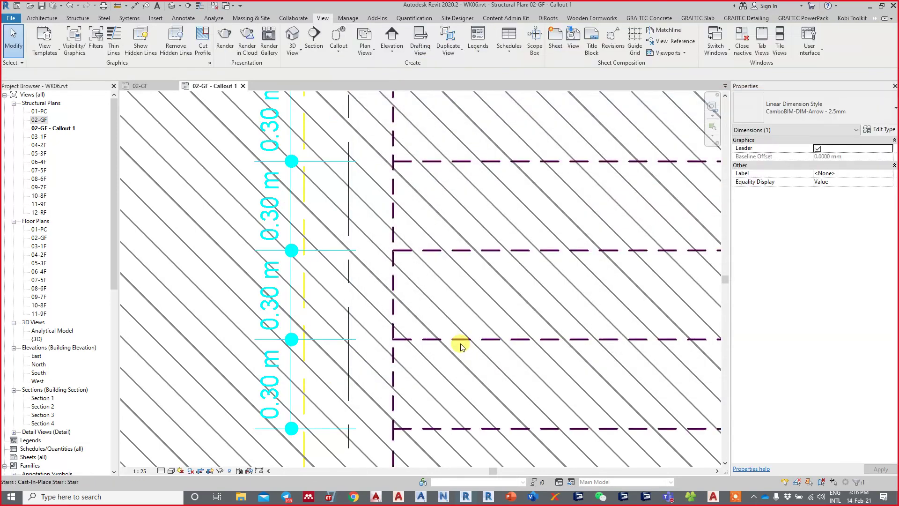
# Check the filled-dot ticks along the tread chain, then reselect the chain
pyautogui.scroll(2, 450, 267)
pyautogui.click(450, 268)
pyautogui.moveTo(462, 315); pyautogui.dragTo(481, 307, button='middle')
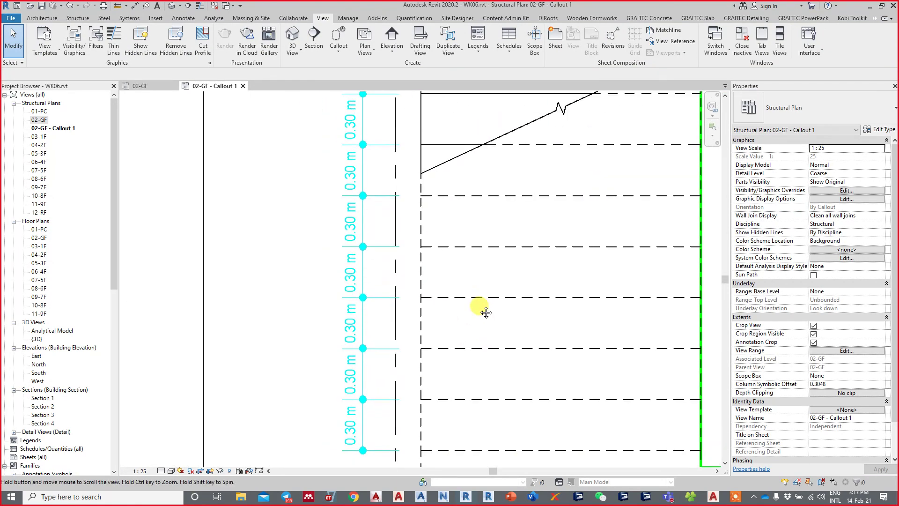
pyautogui.scroll(-2, 321, 194)
pyautogui.scroll(3, 357, 341)
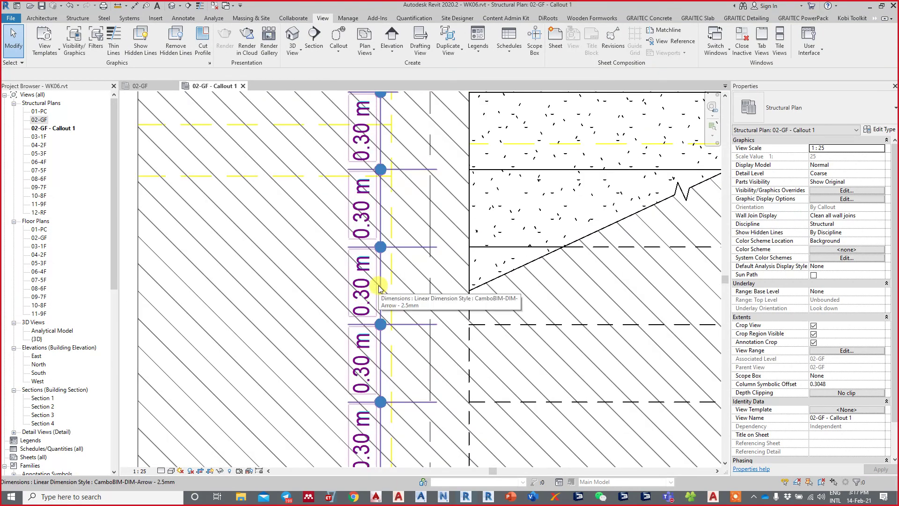
pyautogui.click(381, 287)
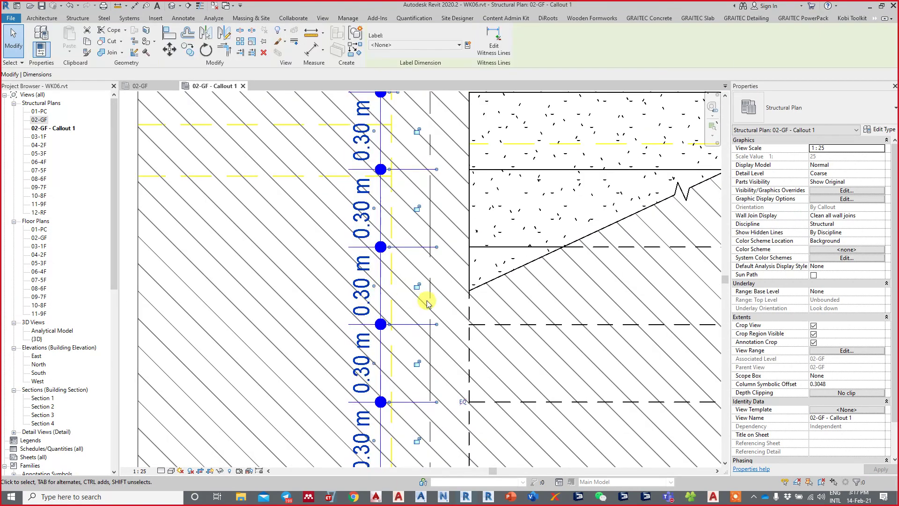
# Return to the 02-GF plan and pan down to the grid dimensions
pyautogui.click(882, 136)
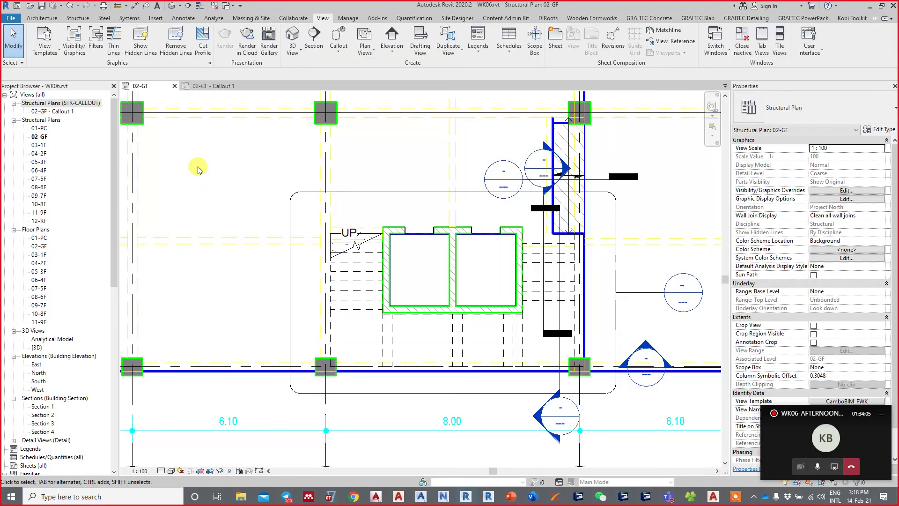
pyautogui.click(428, 194)
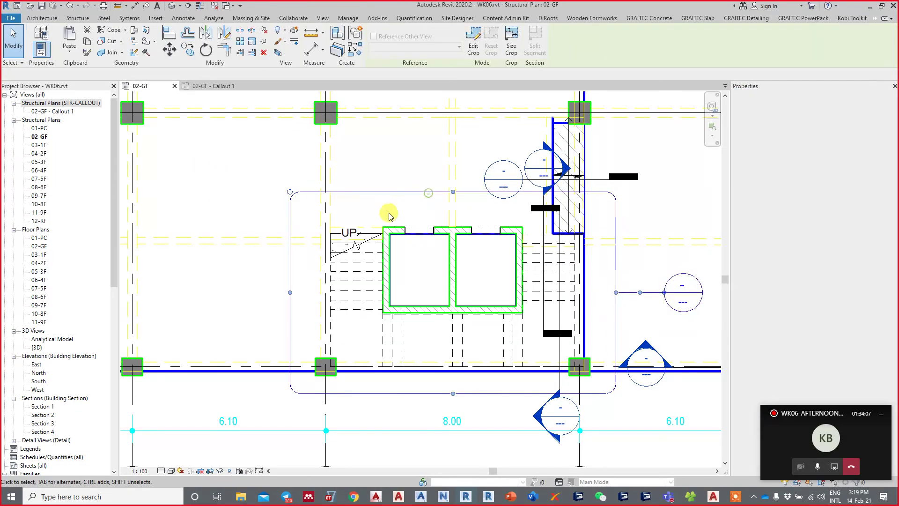
pyautogui.moveTo(387, 213); pyautogui.dragTo(305, 204, button='middle')
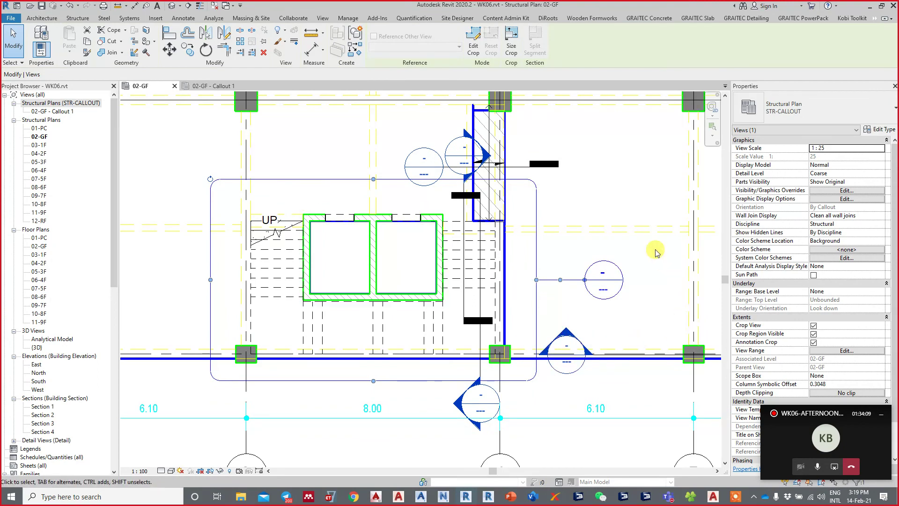
pyautogui.scroll(-2, 589, 270)
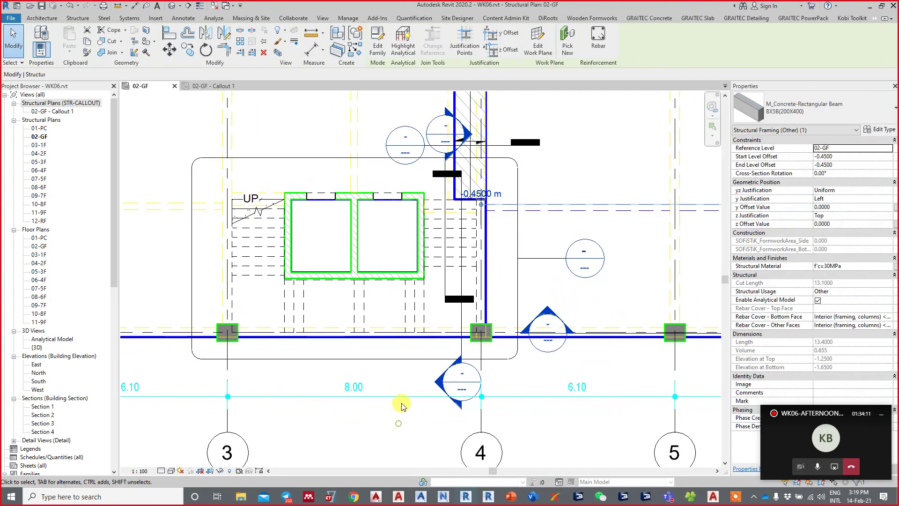
pyautogui.moveTo(401, 407)
pyautogui.mouseDown(button='middle')
pyautogui.moveTo(365, 270)
pyautogui.moveTo(465, 211)
pyautogui.mouseUp(button='middle')
pyautogui.scroll(1, 351, 345)
pyautogui.click(307, 381)
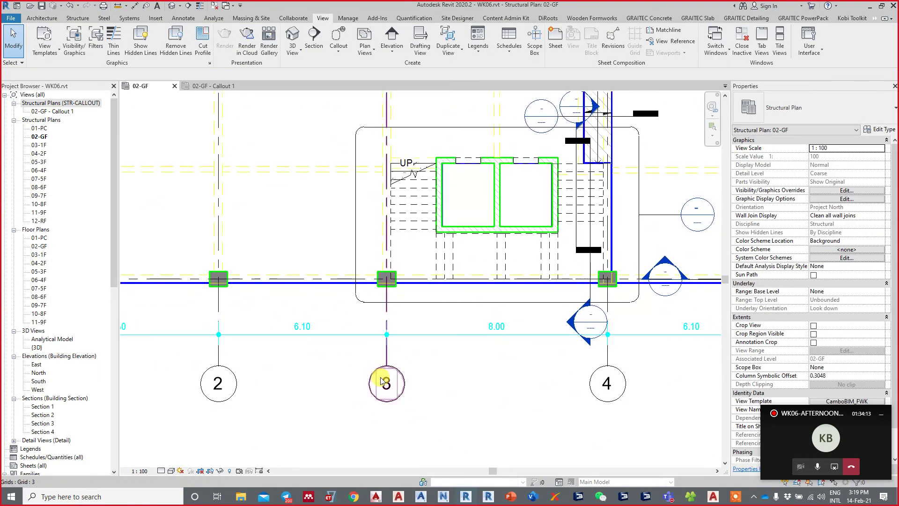
# Switch the 6.10/8.00/6.10 grid dimension string to CamboBIM-DIM-Arrow - 3.5mm
pyautogui.click(500, 335)
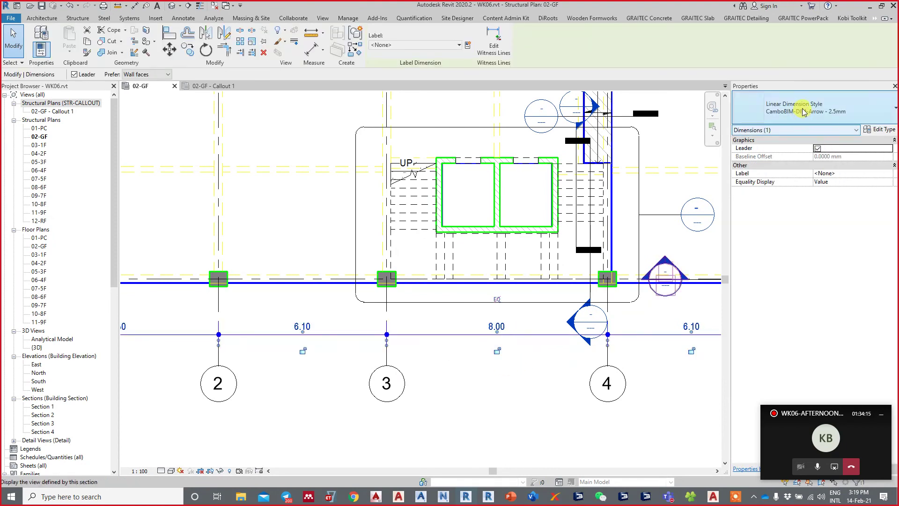
pyautogui.click(804, 111)
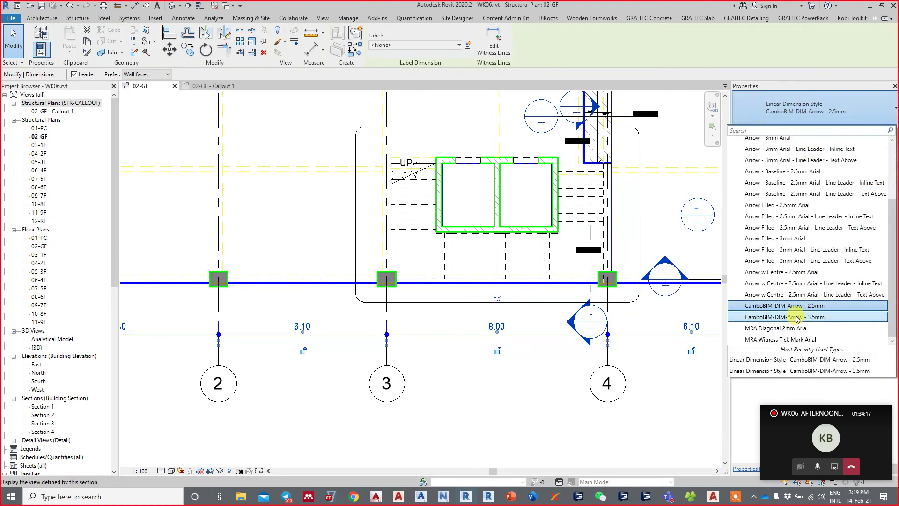
pyautogui.click(791, 314)
pyautogui.click(544, 393)
pyautogui.moveTo(538, 392)
pyautogui.mouseDown(button='middle')
pyautogui.moveTo(329, 328)
pyautogui.moveTo(385, 307)
pyautogui.mouseUp(button='middle')
pyautogui.moveTo(491, 270); pyautogui.dragTo(532, 301, button='middle')
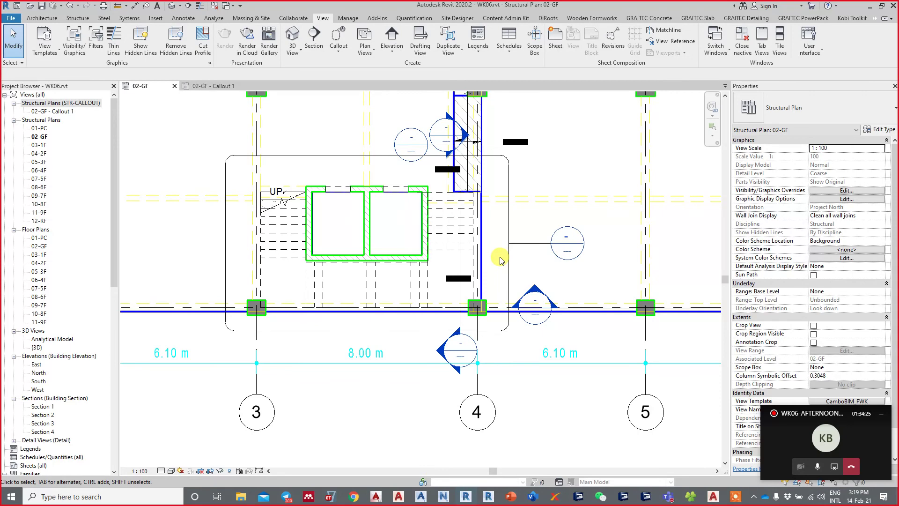
pyautogui.moveTo(424, 342); pyautogui.dragTo(488, 349, button='middle')
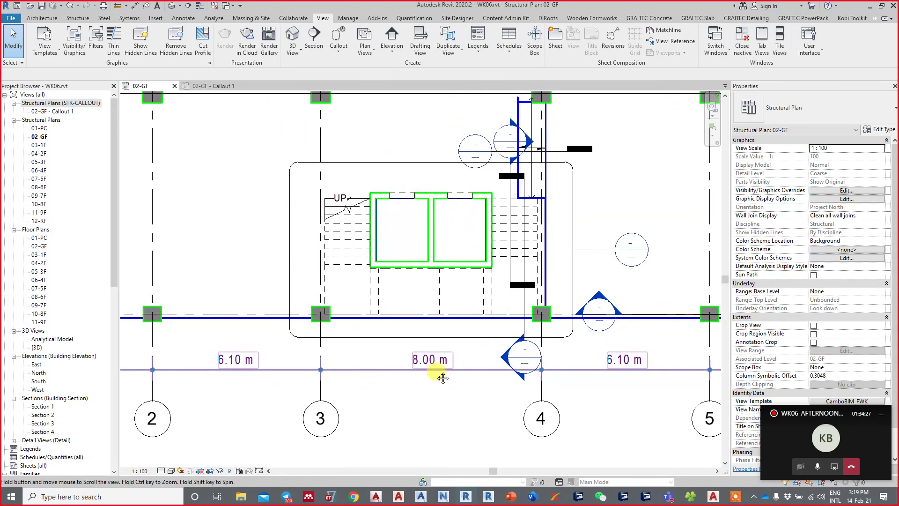
# Duplicate the 3.5mm dimension type as CamboBIM-DIM-Arrow - 2.0mm
pyautogui.click(381, 362)
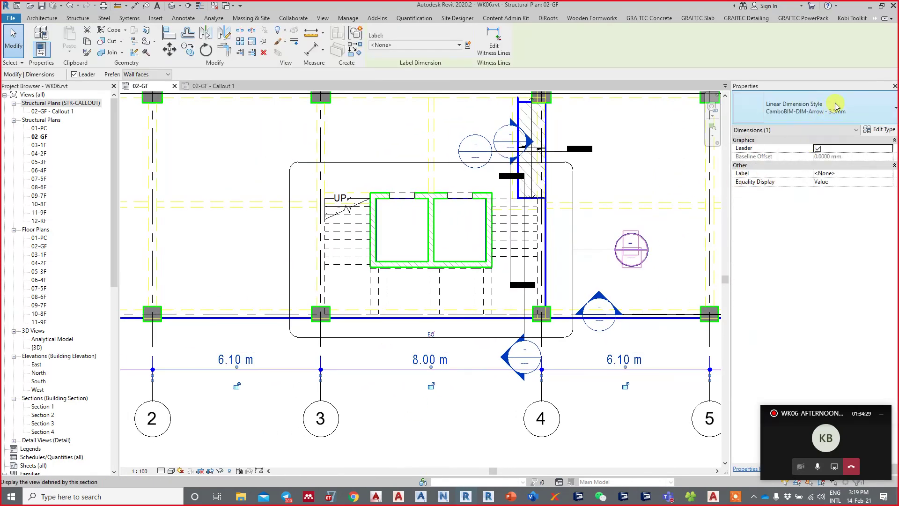
pyautogui.click(879, 131)
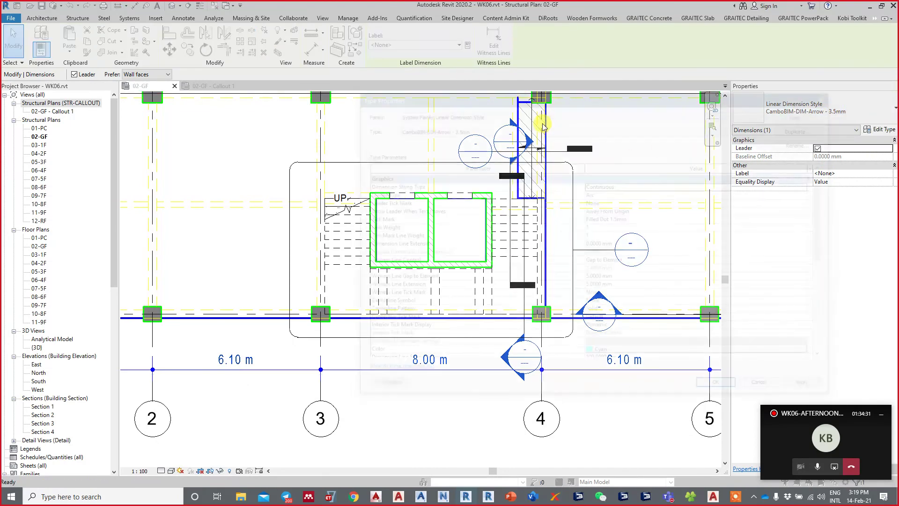
pyautogui.click(799, 131)
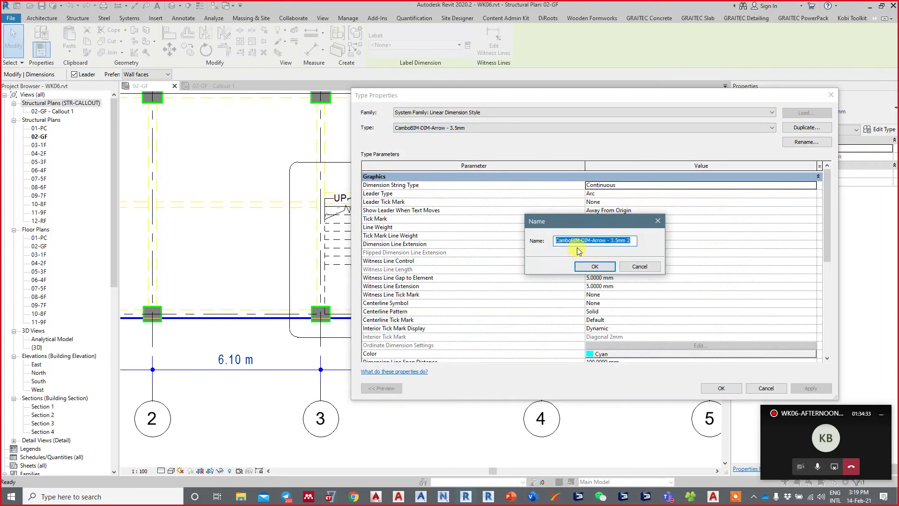
pyautogui.click(612, 241)
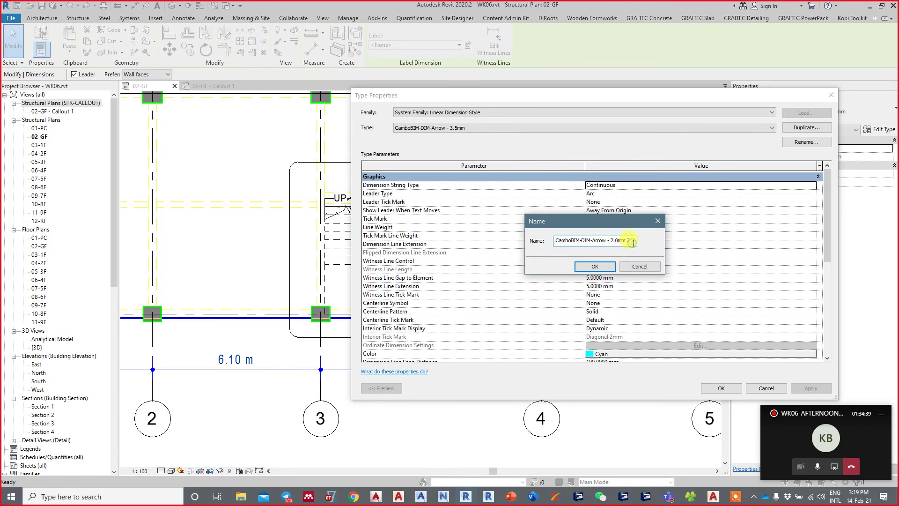
pyautogui.click(596, 266)
# Set the new type's Text Size to 2 mm and confirm it
pyautogui.scroll(-10, 618, 313)
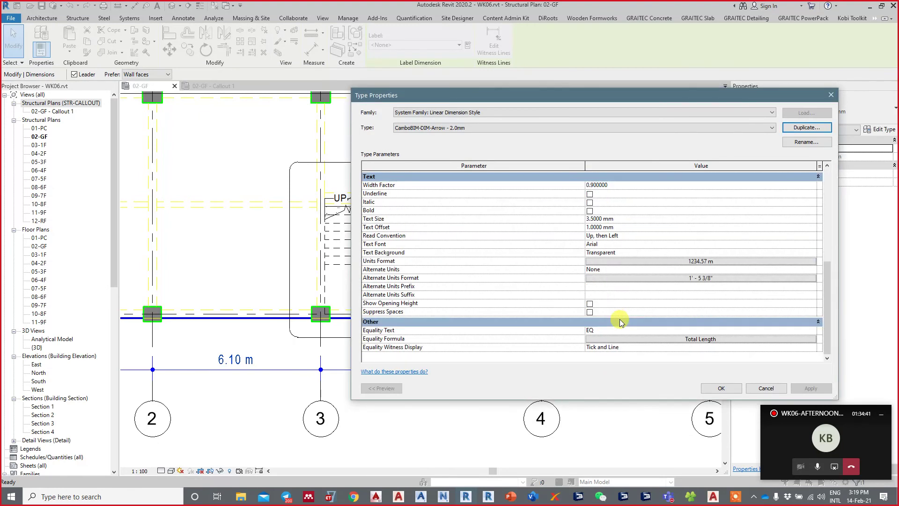
pyautogui.click(626, 219)
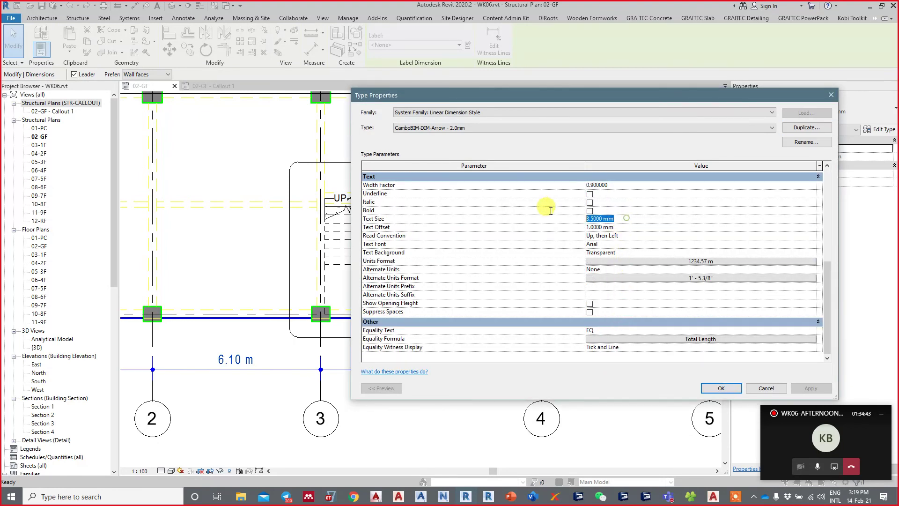
pyautogui.write('2')
pyautogui.write('.0000 mm')
pyautogui.press('Return')
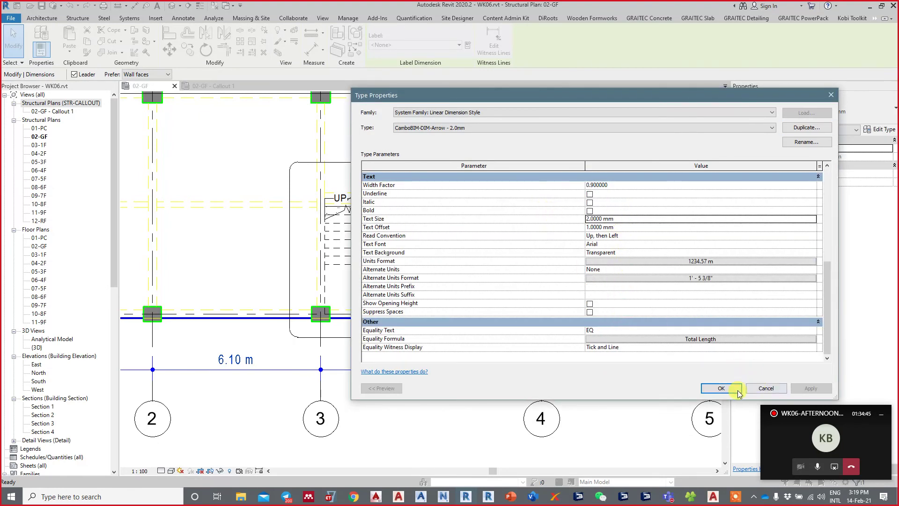
pyautogui.click(721, 388)
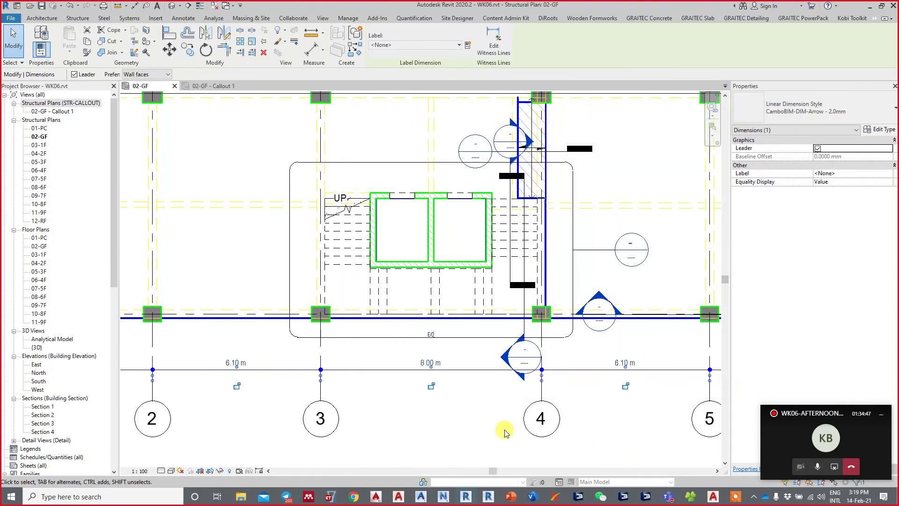
pyautogui.click(504, 433)
pyautogui.scroll(2, 458, 347)
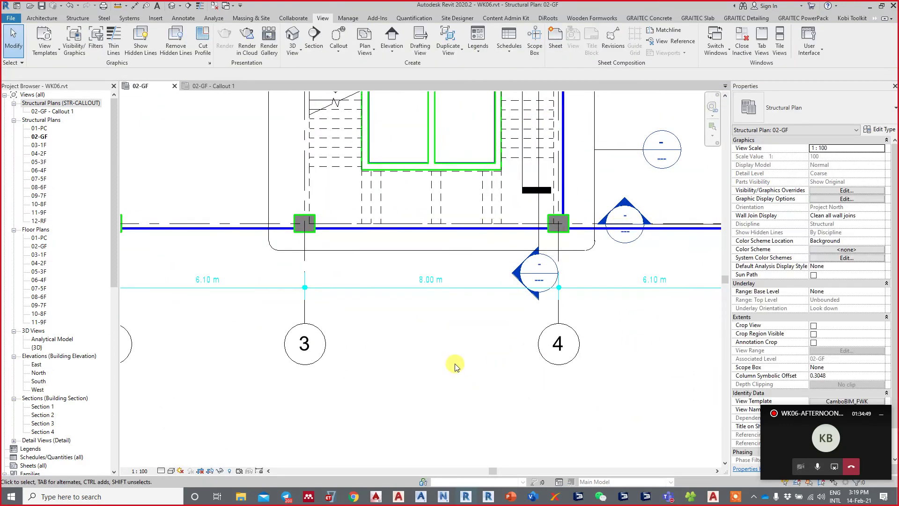
# Switch the grid dimension string to CamboBIM-DIM-Arrow - 2.5mm
pyautogui.click(411, 277)
pyautogui.click(806, 109)
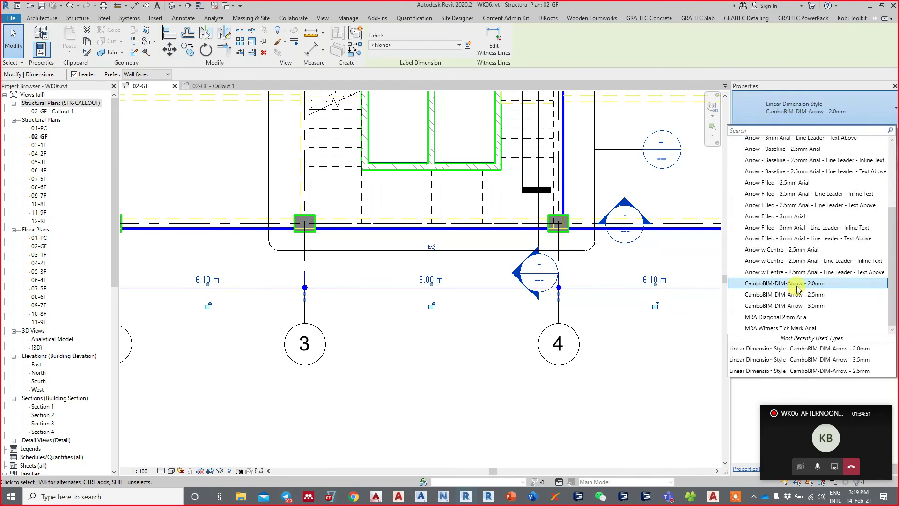
pyautogui.click(792, 294)
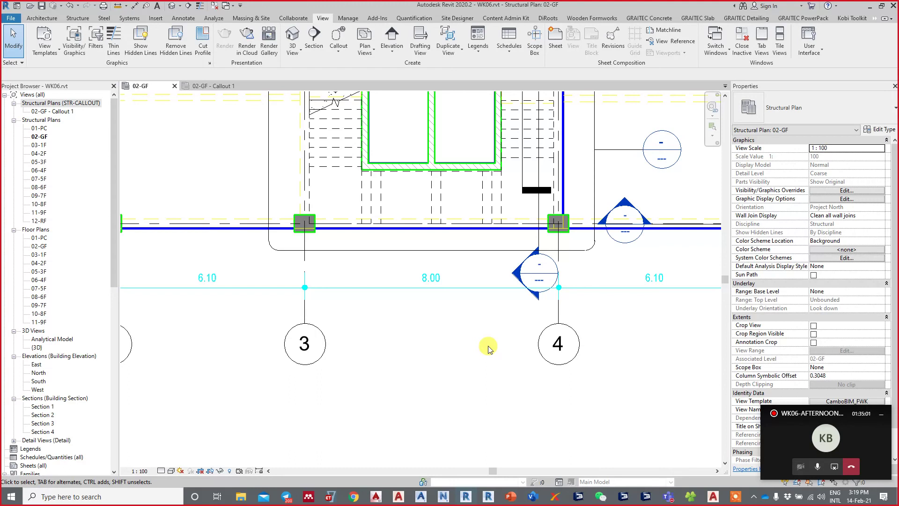
pyautogui.moveTo(449, 328); pyautogui.dragTo(455, 335, button='middle')
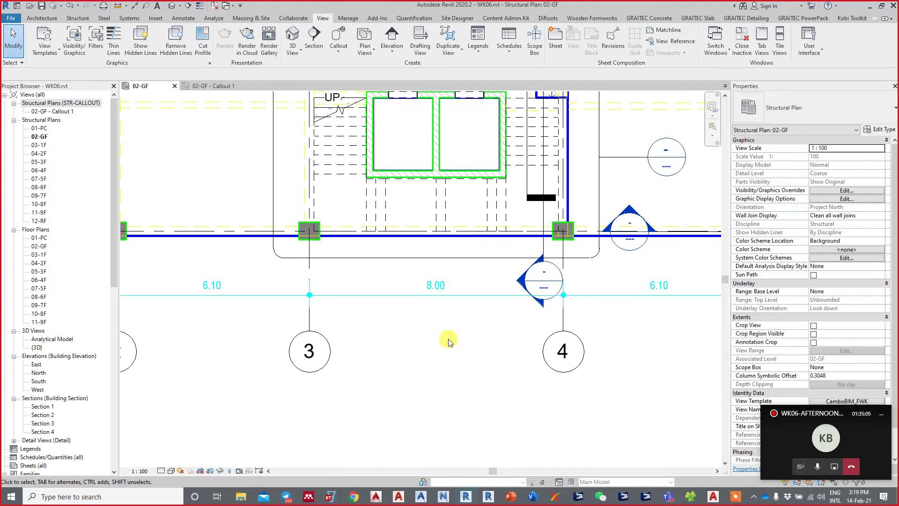
# Set the 6.10/8.00/6.10 string back to CamboBIM-DIM-Arrow - 3.5mm
pyautogui.click(409, 294)
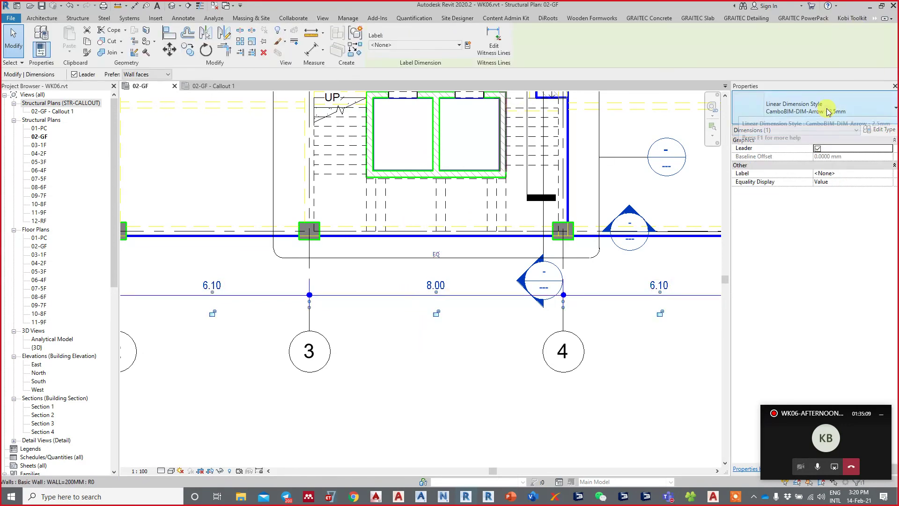
pyautogui.click(825, 114)
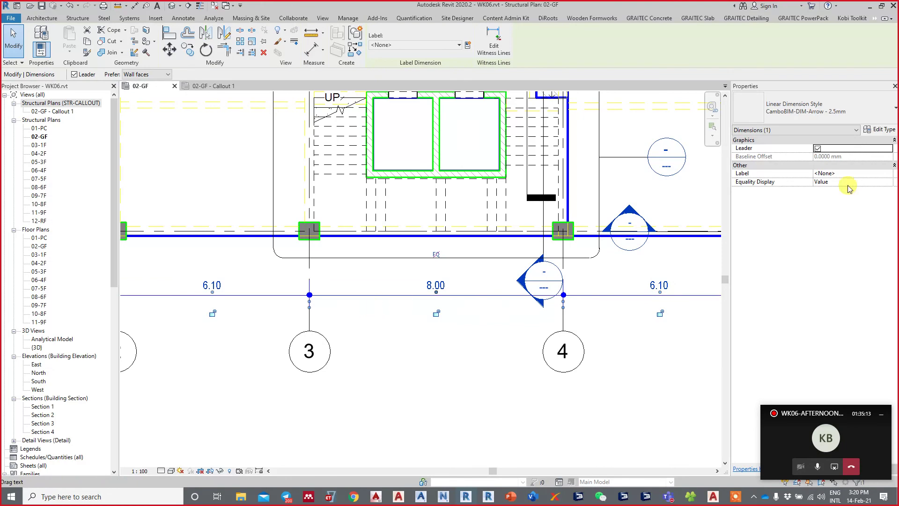
pyautogui.click(769, 115)
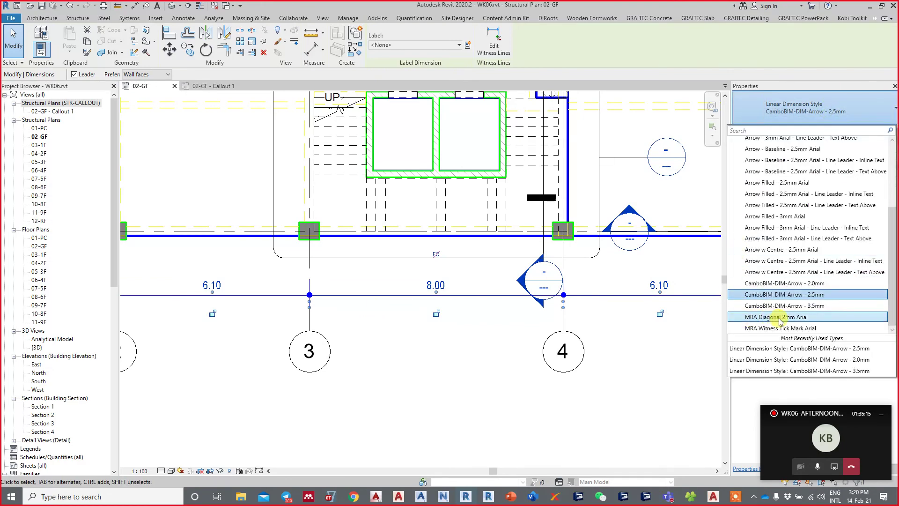
pyautogui.click(768, 306)
pyautogui.click(504, 383)
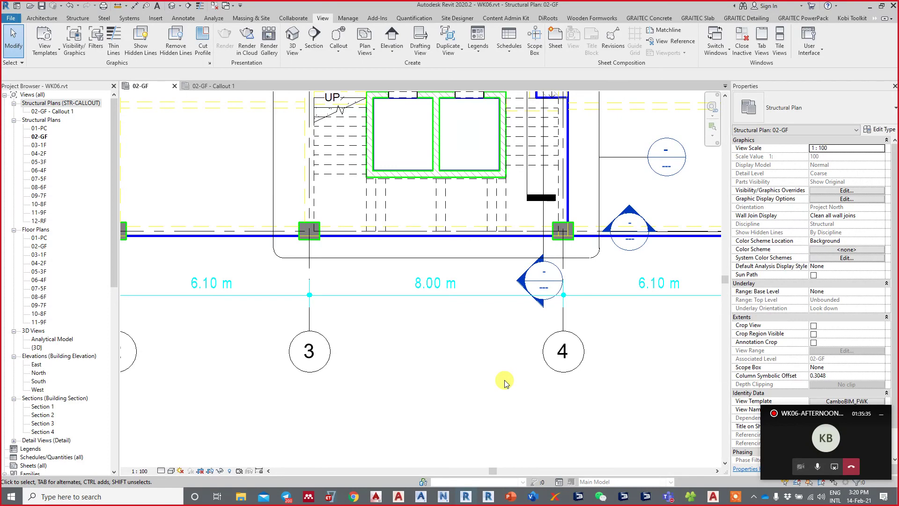
# Zoom to fit the whole 02-GF plan in the view
pyautogui.scroll(-3, 505, 383)
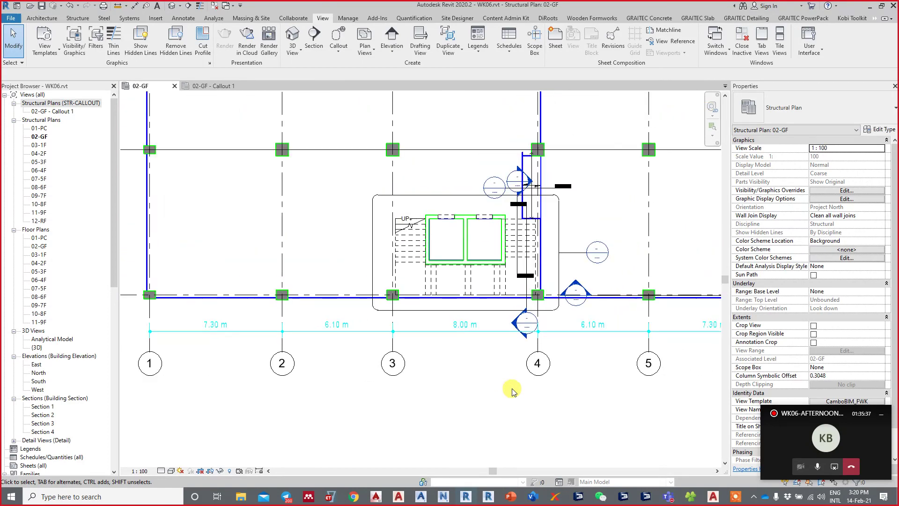
pyautogui.scroll(-3, 491, 311)
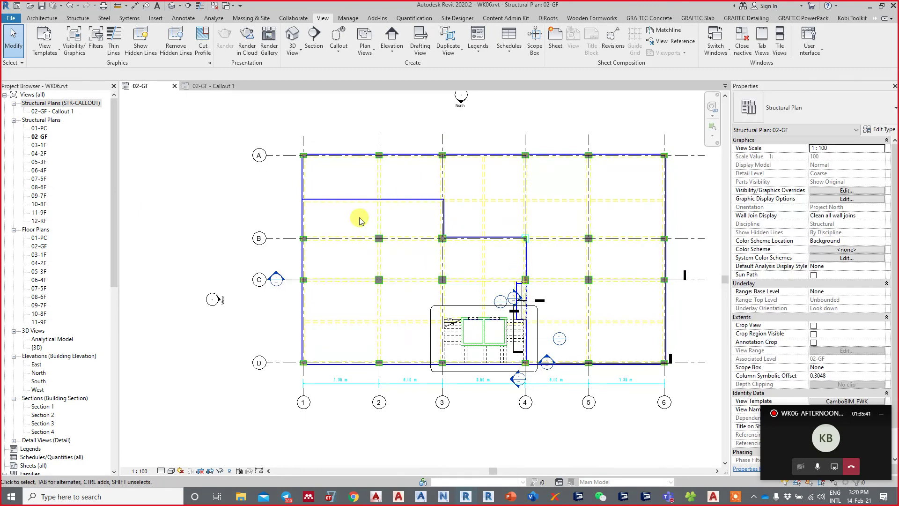
pyautogui.scroll(1, 297, 207)
pyautogui.scroll(1, 241, 171)
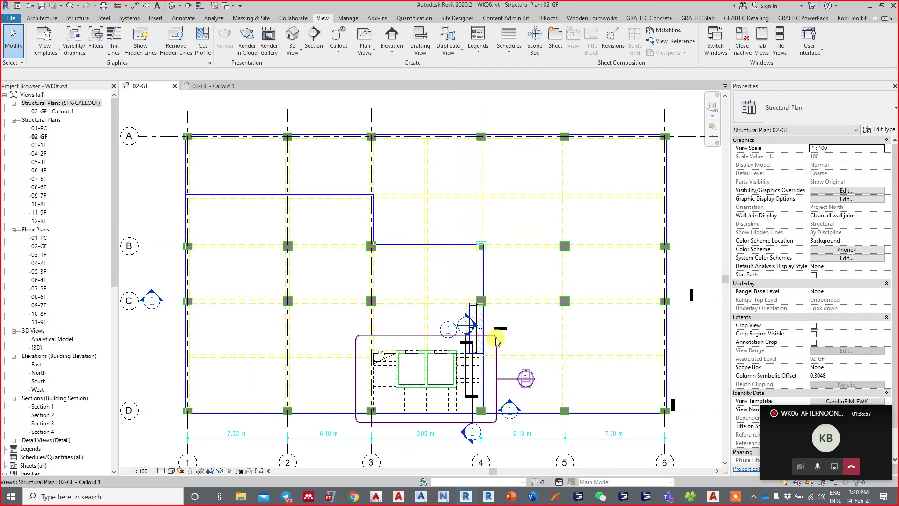
pyautogui.moveTo(516, 233); pyautogui.dragTo(521, 180, button='middle')
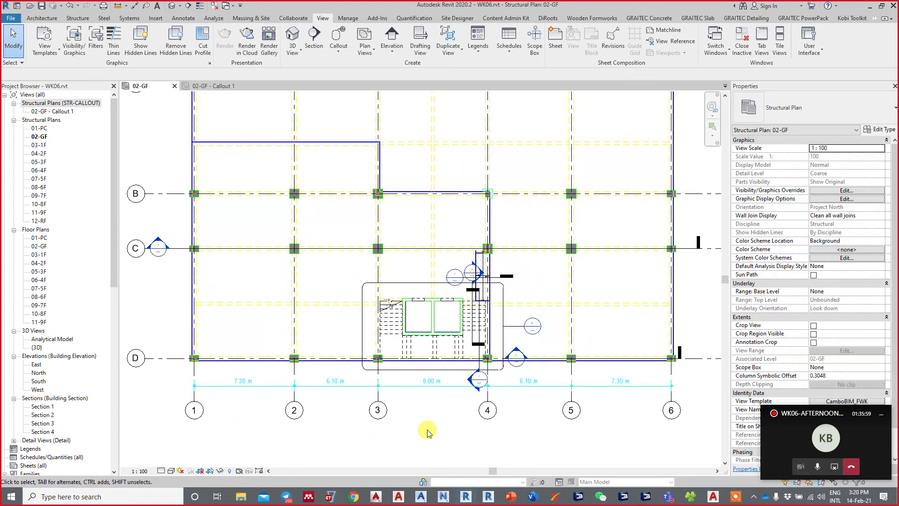
pyautogui.middleClick(428, 432)
# Window-select the three legend lines and drag them below the grid bubbles
pyautogui.moveTo(226, 230); pyautogui.dragTo(285, 205, button='middle')
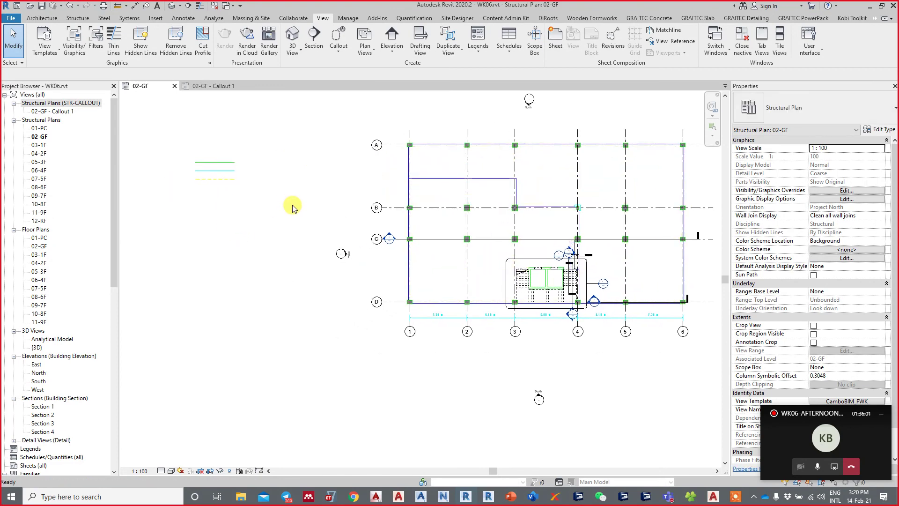
pyautogui.moveTo(171, 127)
pyautogui.mouseDown()
pyautogui.moveTo(229, 198)
pyautogui.moveTo(440, 351)
pyautogui.mouseUp()
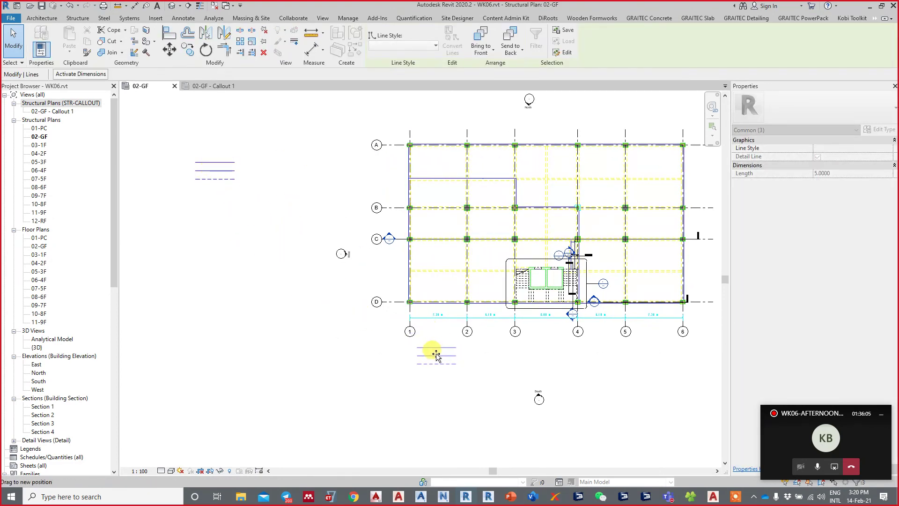
pyautogui.click(341, 375)
pyautogui.middleClick(341, 382)
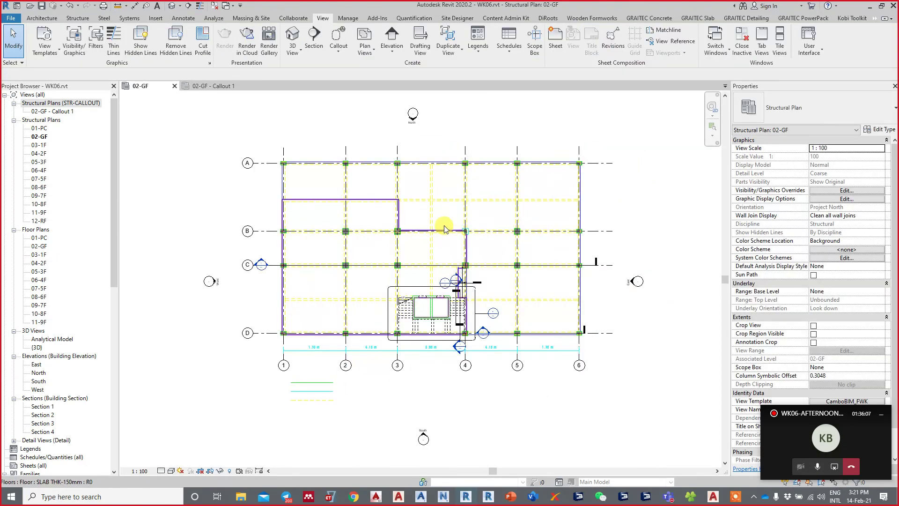